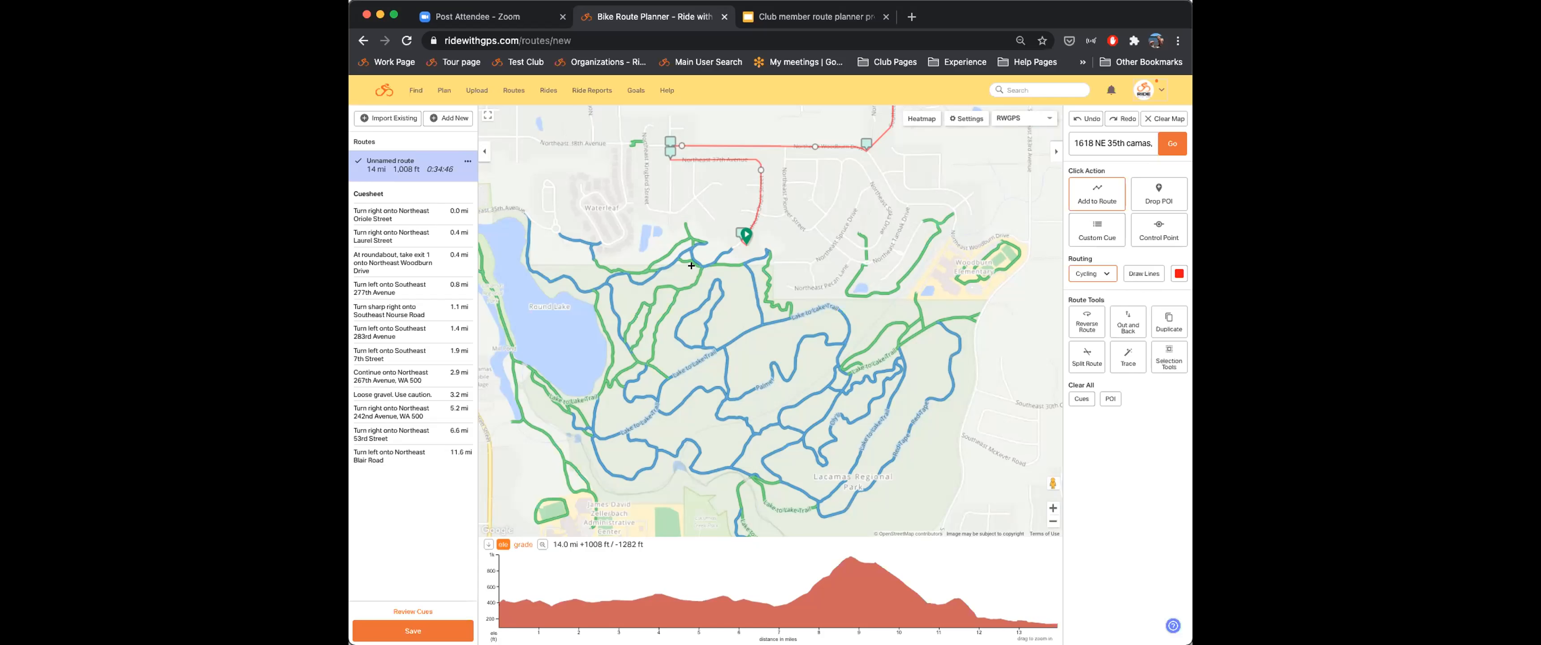
Step: Switch the base map to Map for comparison and restore the RWGPS base map
left_click(1020, 118)
left_click(1019, 135)
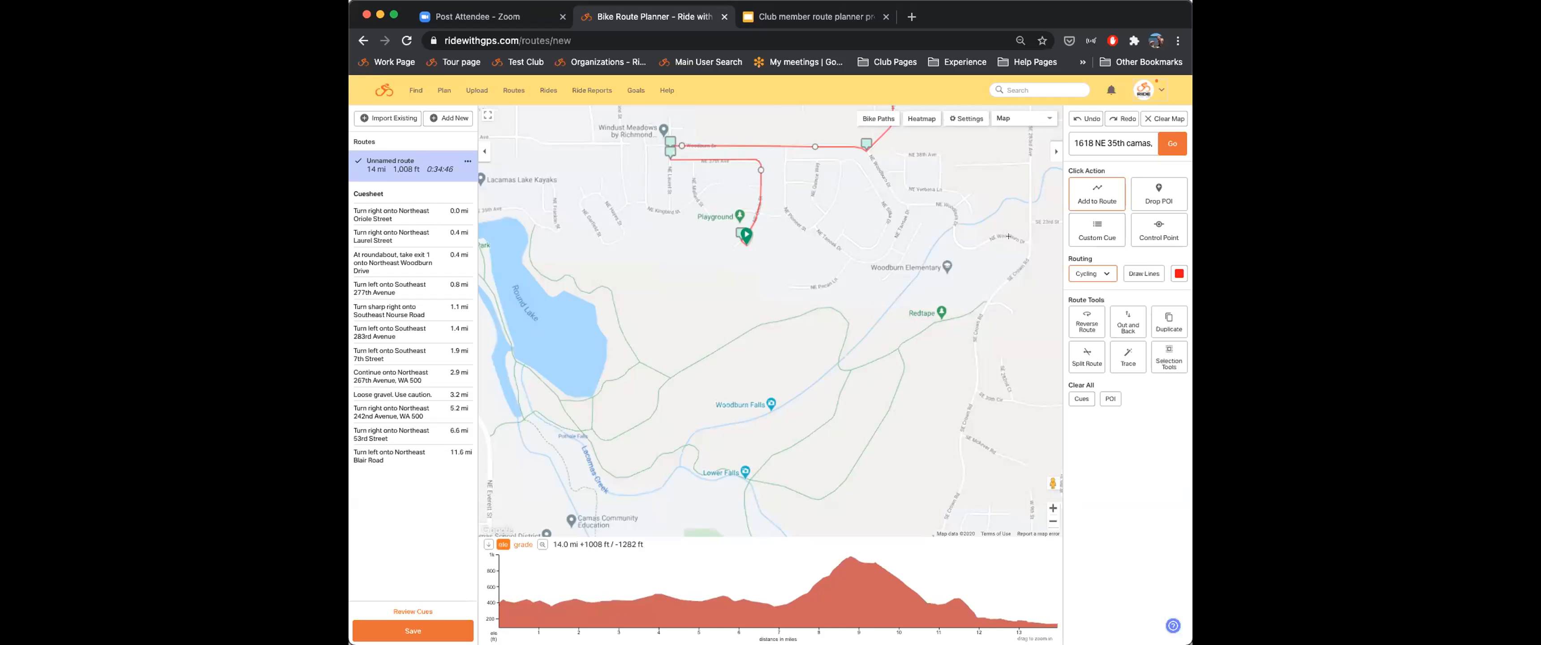
left_click(997, 114)
left_click(1004, 131)
left_click(1003, 125)
left_click(1010, 211)
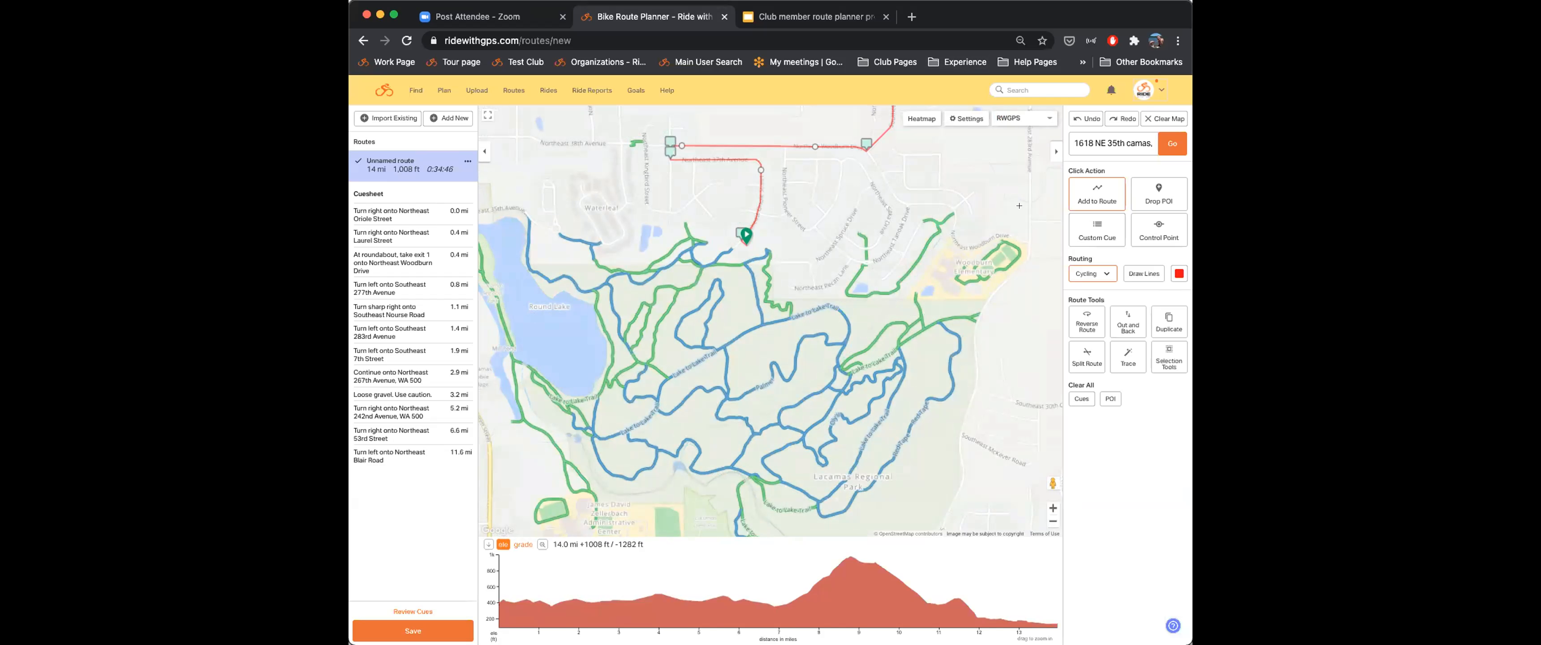
Step: Try the Walking and Driving routing modes and return the routing to Cycling
scroll(772, 323, "down", 3)
left_click_drag(968, 323, 514, 324)
left_click(1090, 274)
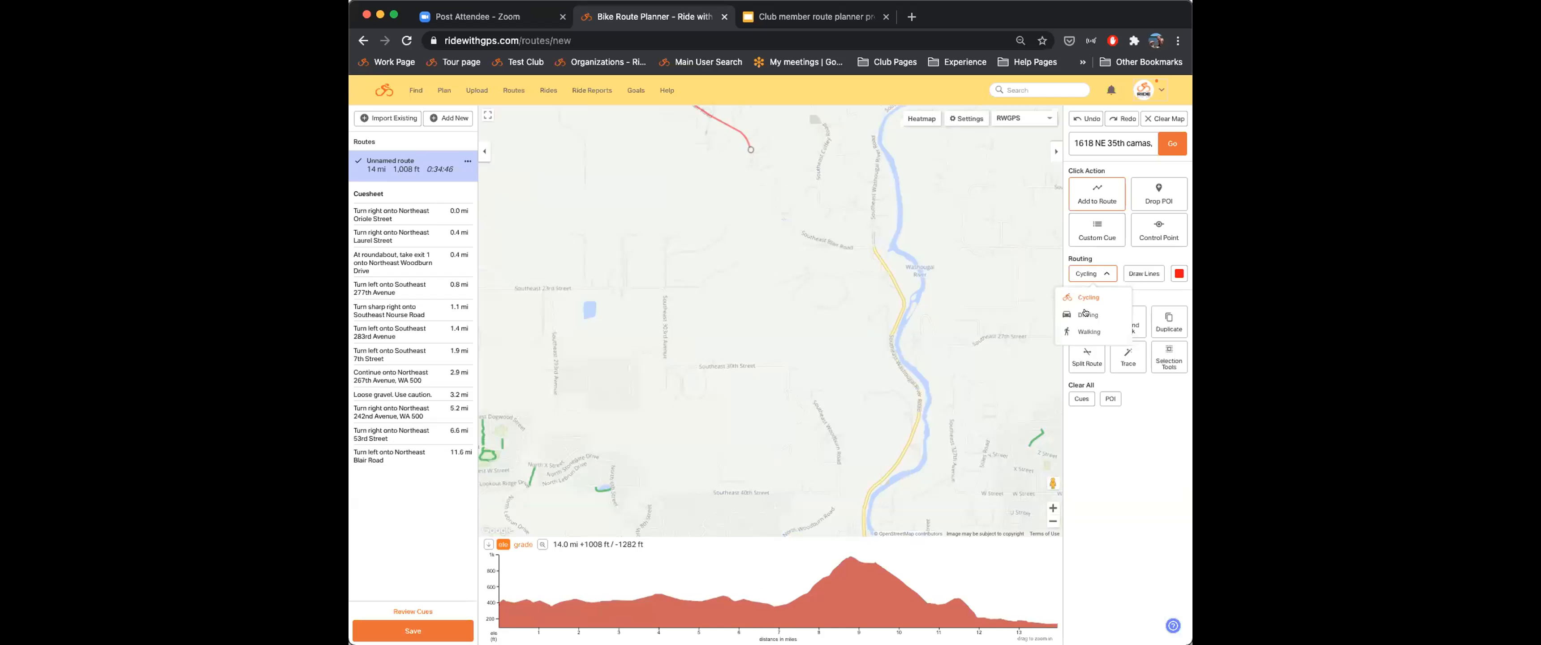
left_click(1089, 292)
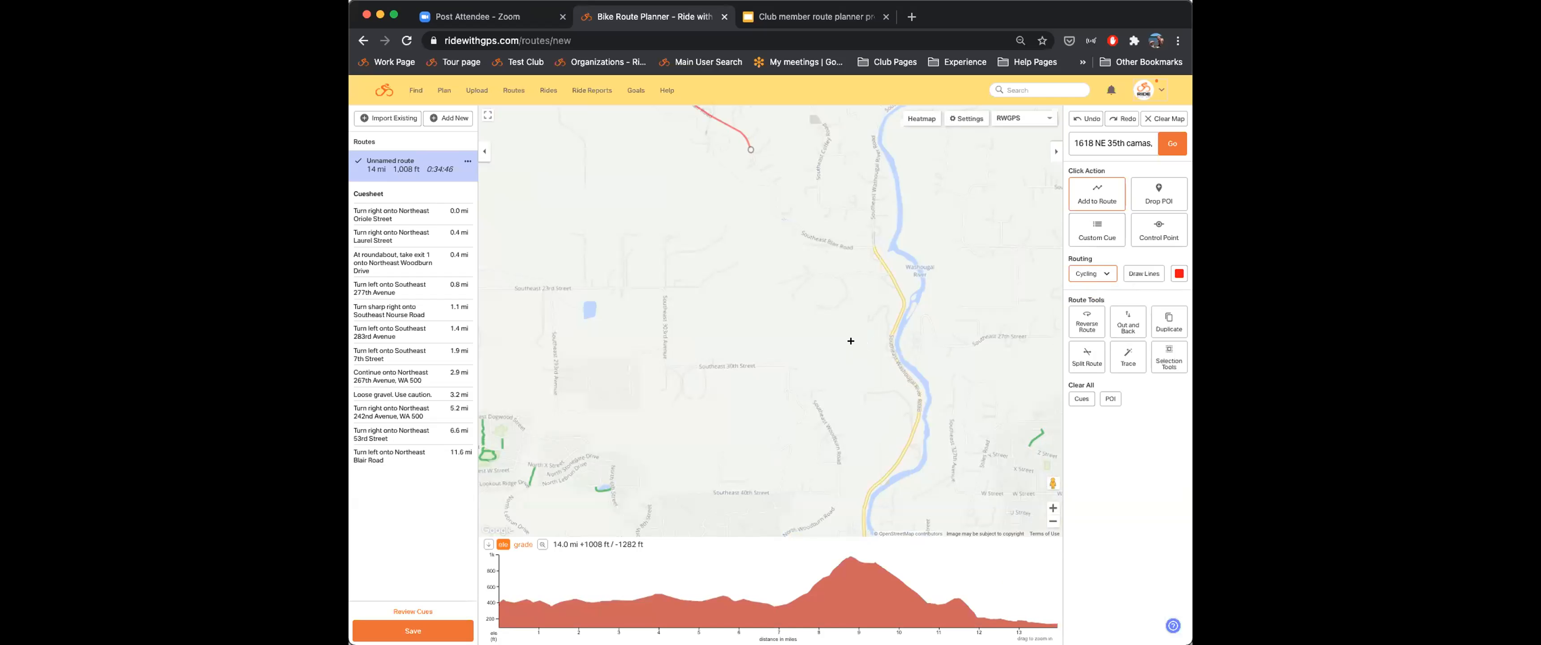
left_click(1095, 273)
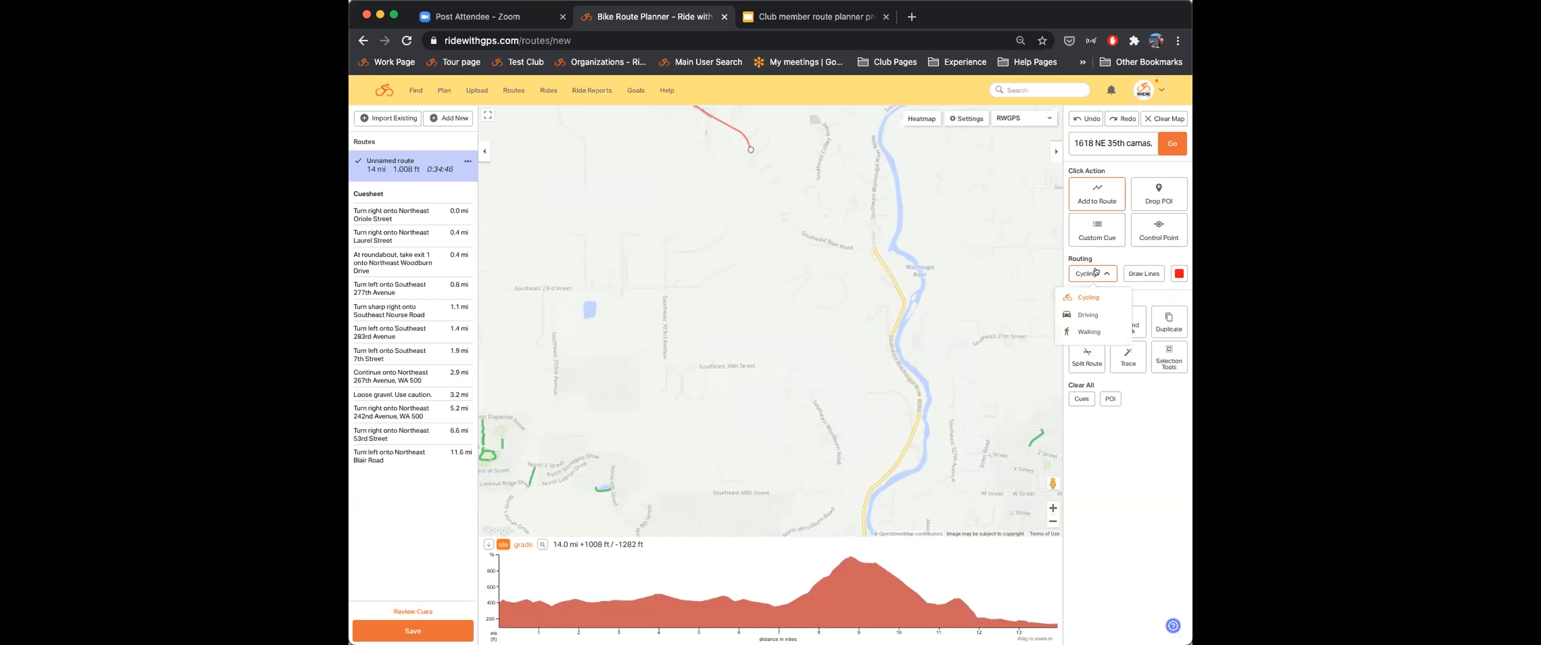
left_click(1084, 328)
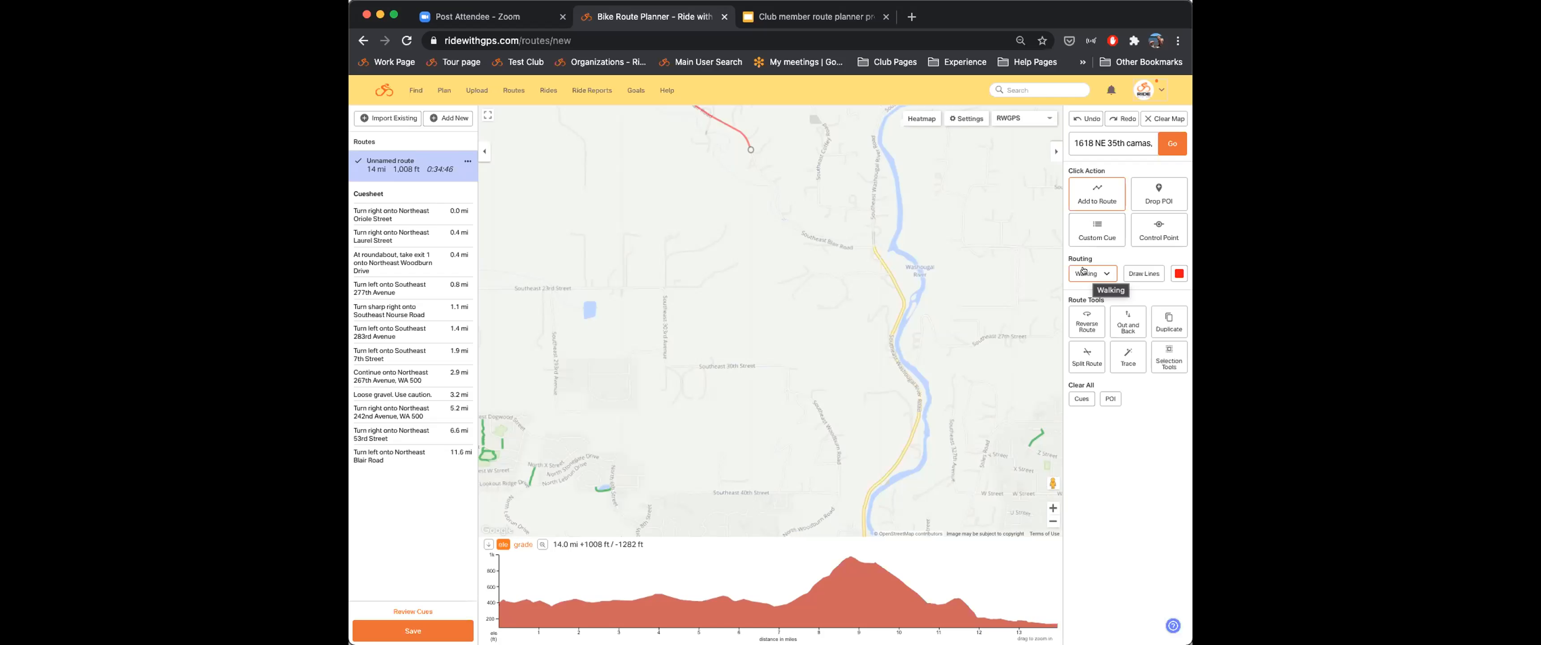
left_click(1083, 271)
left_click(1083, 316)
left_click(1101, 272)
left_click(1087, 288)
Step: Extend the route from its current end into Washougal with three further points, running along E Street and finishing north of it
left_click_drag(777, 473, 923, 142)
left_click(937, 238)
left_click(784, 351)
left_click(778, 301)
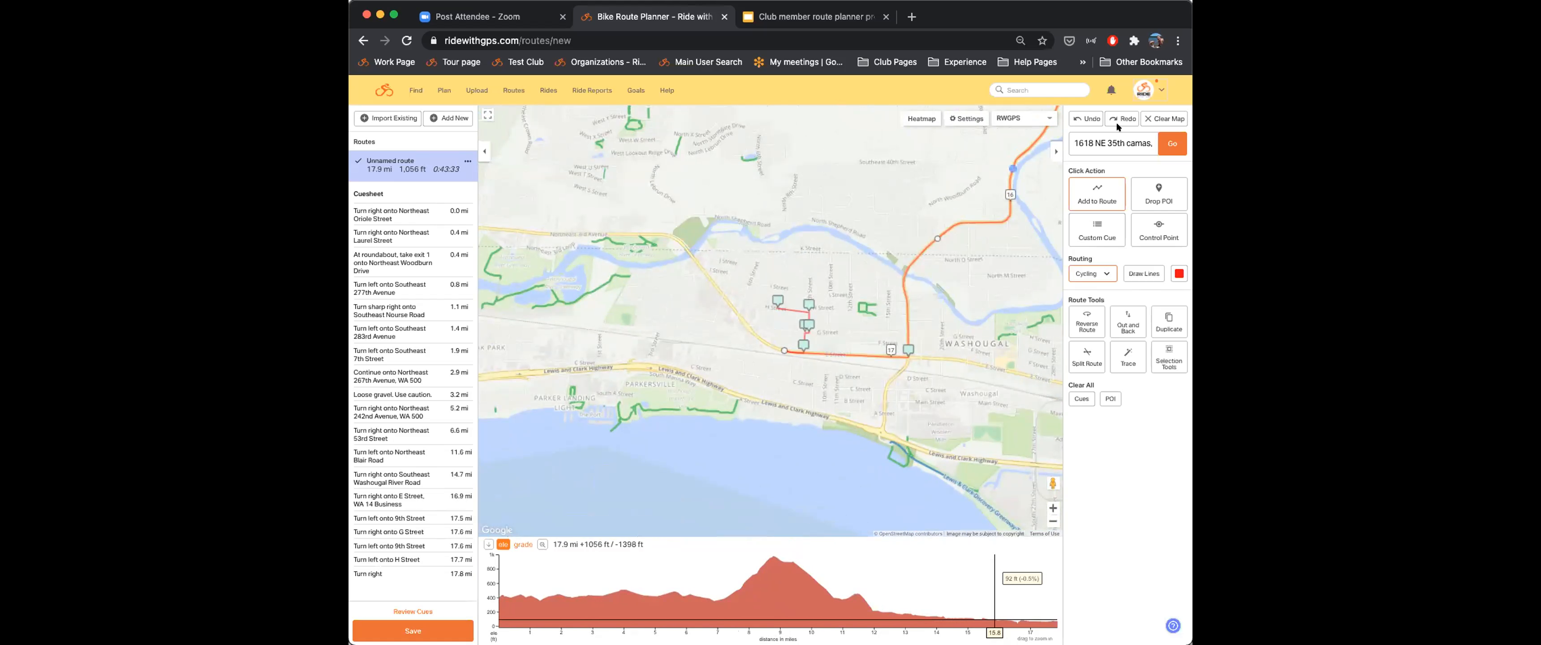
Step: Undo the last route segment added north of E Street, redo it, and undo it again
left_click(1078, 117)
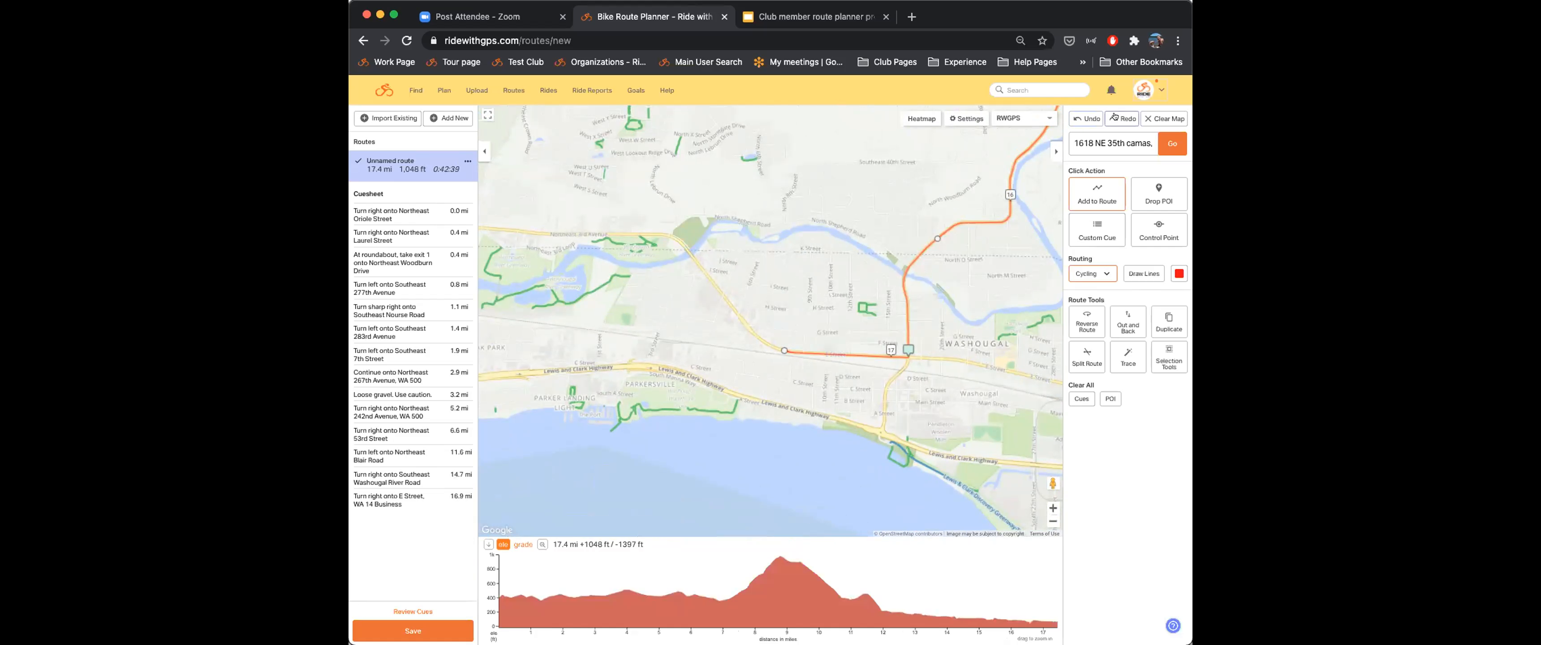
left_click(1114, 117)
left_click(1083, 117)
right_click(738, 229)
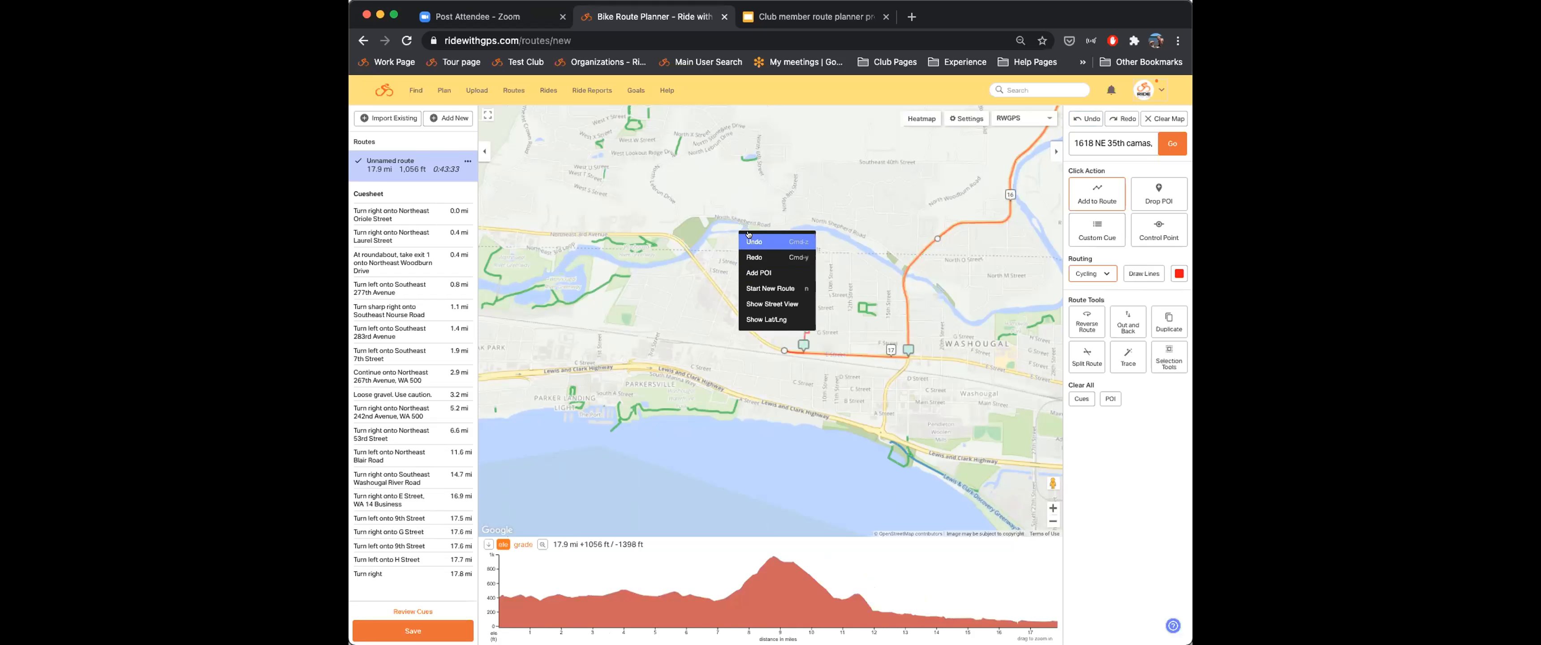
left_click(753, 236)
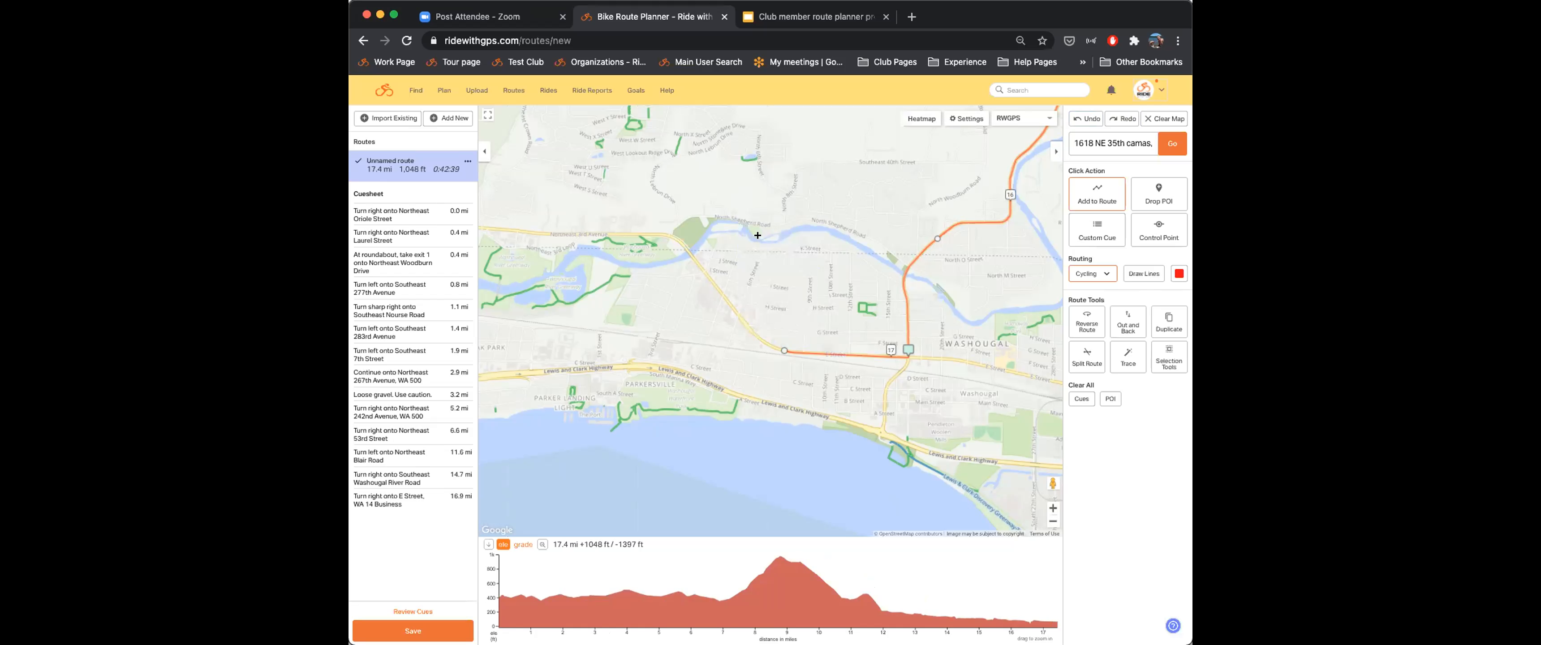
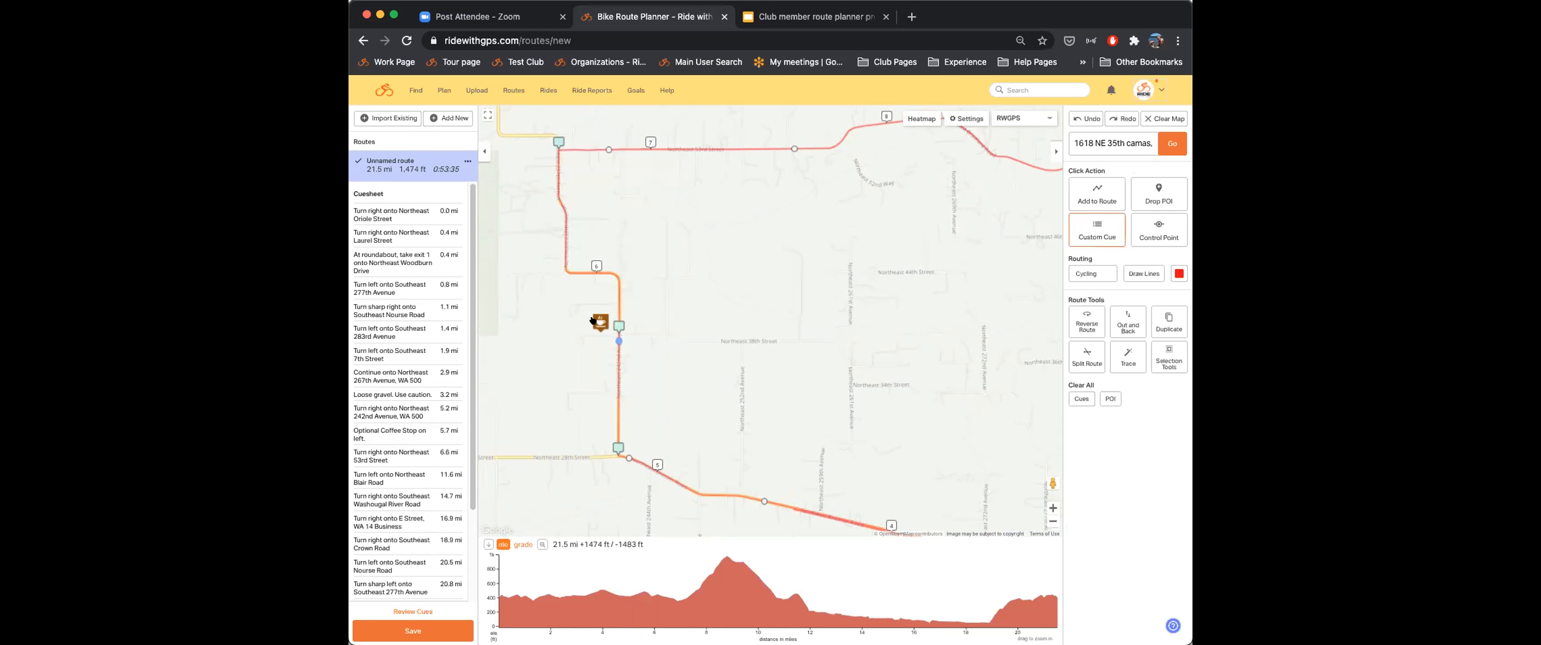
Step: Start the cue review and confirm the first six cues, from Northeast Oriole Street through Southeast 283rd Avenue
mouse_move(618, 325)
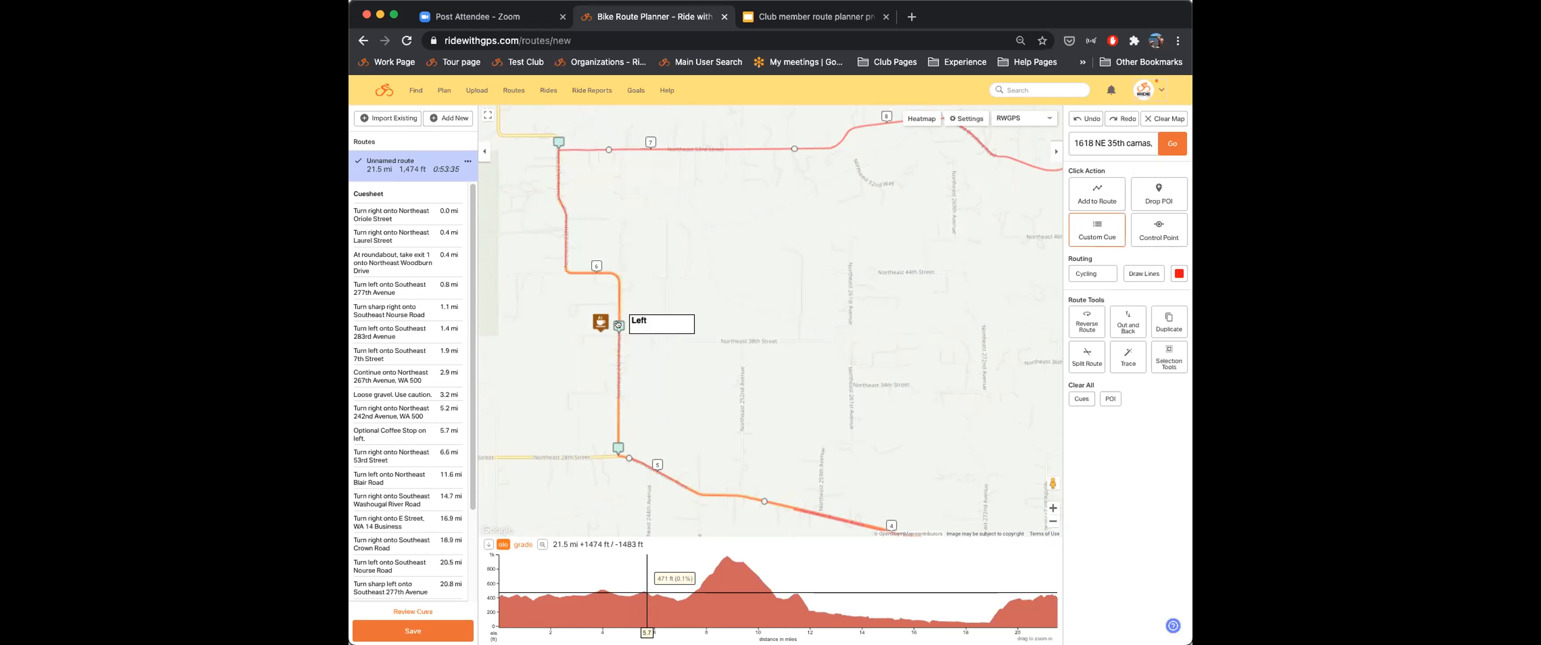
scroll(616, 325, "up", 3)
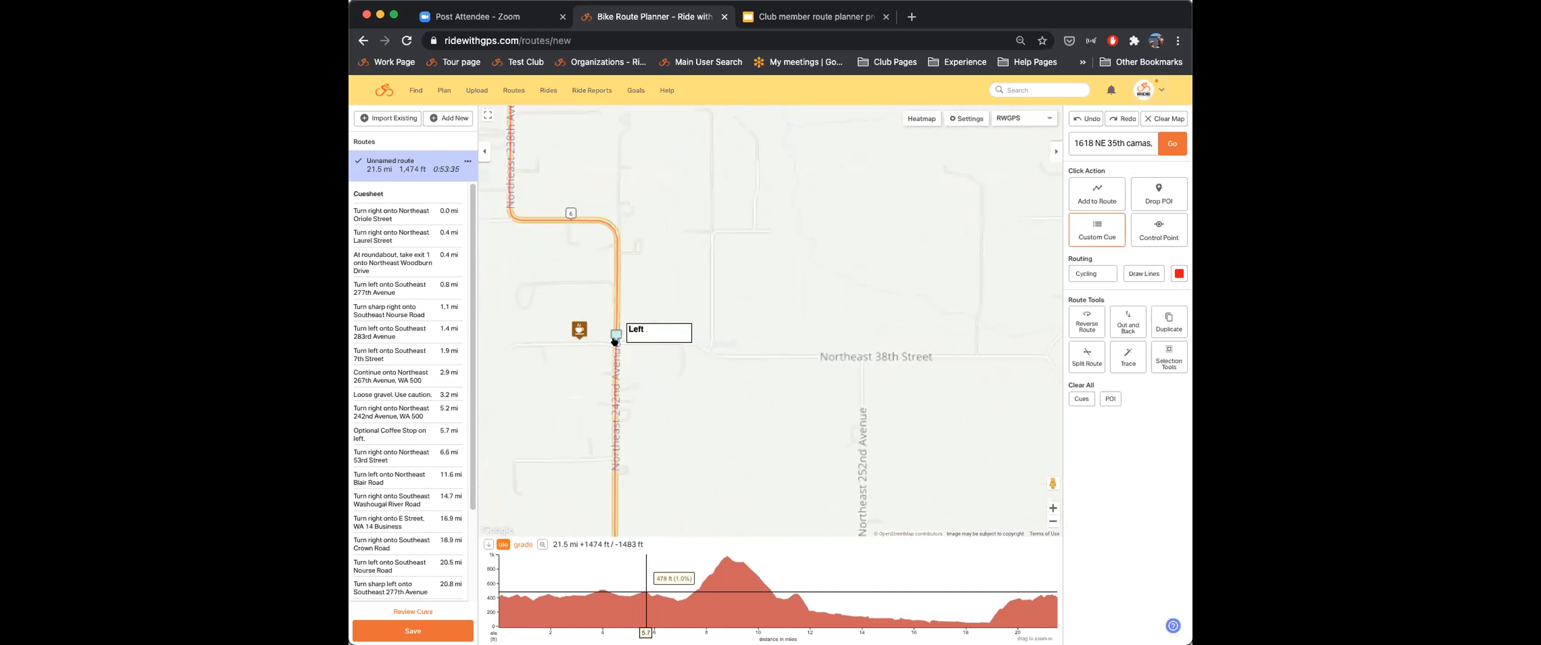
scroll(614, 341, "down", 5)
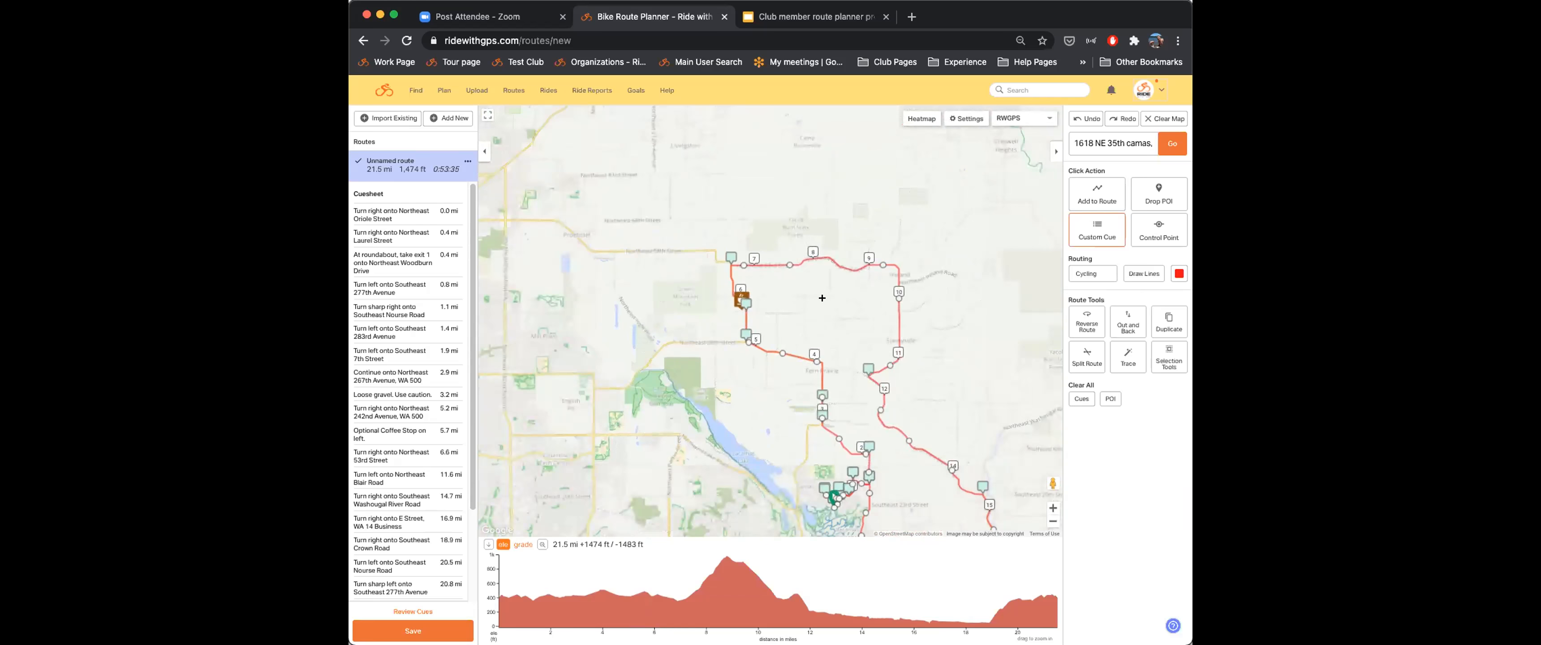
left_click_drag(822, 289, 726, 223)
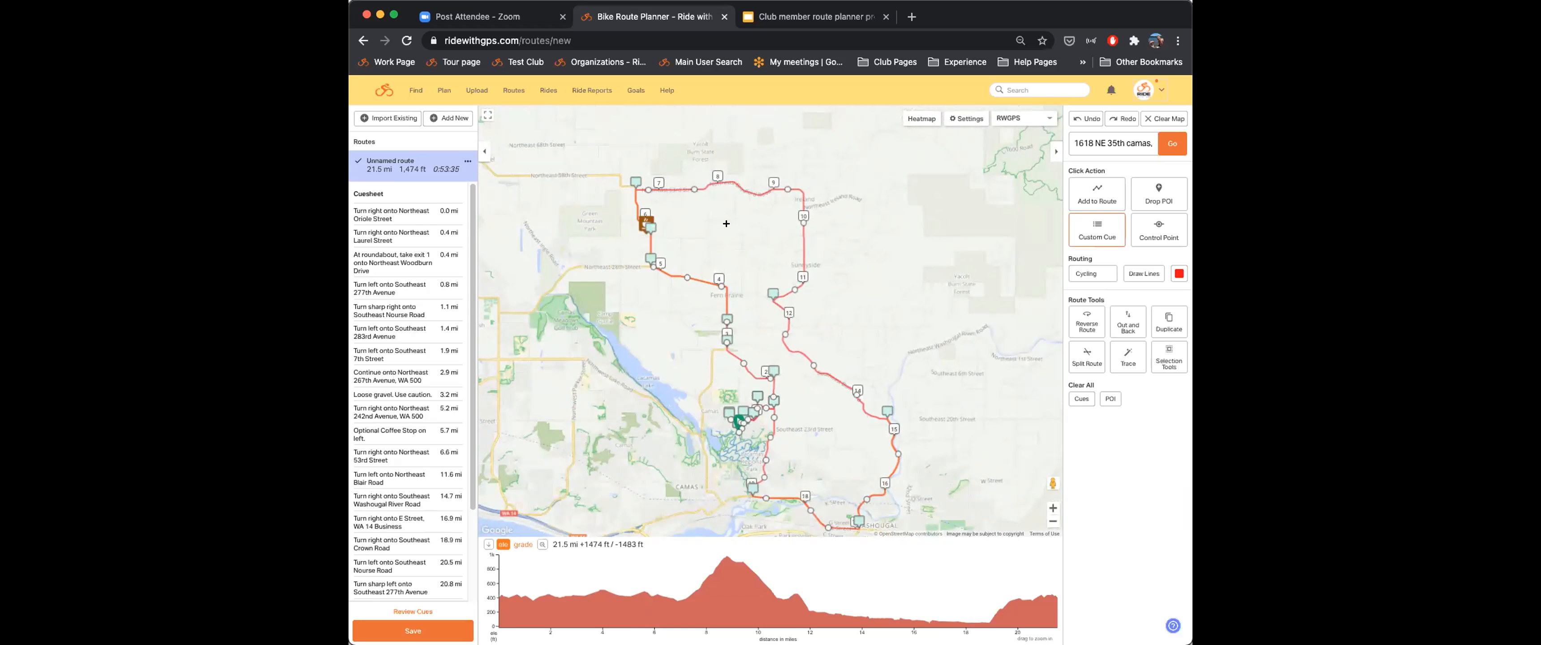
left_click(402, 610)
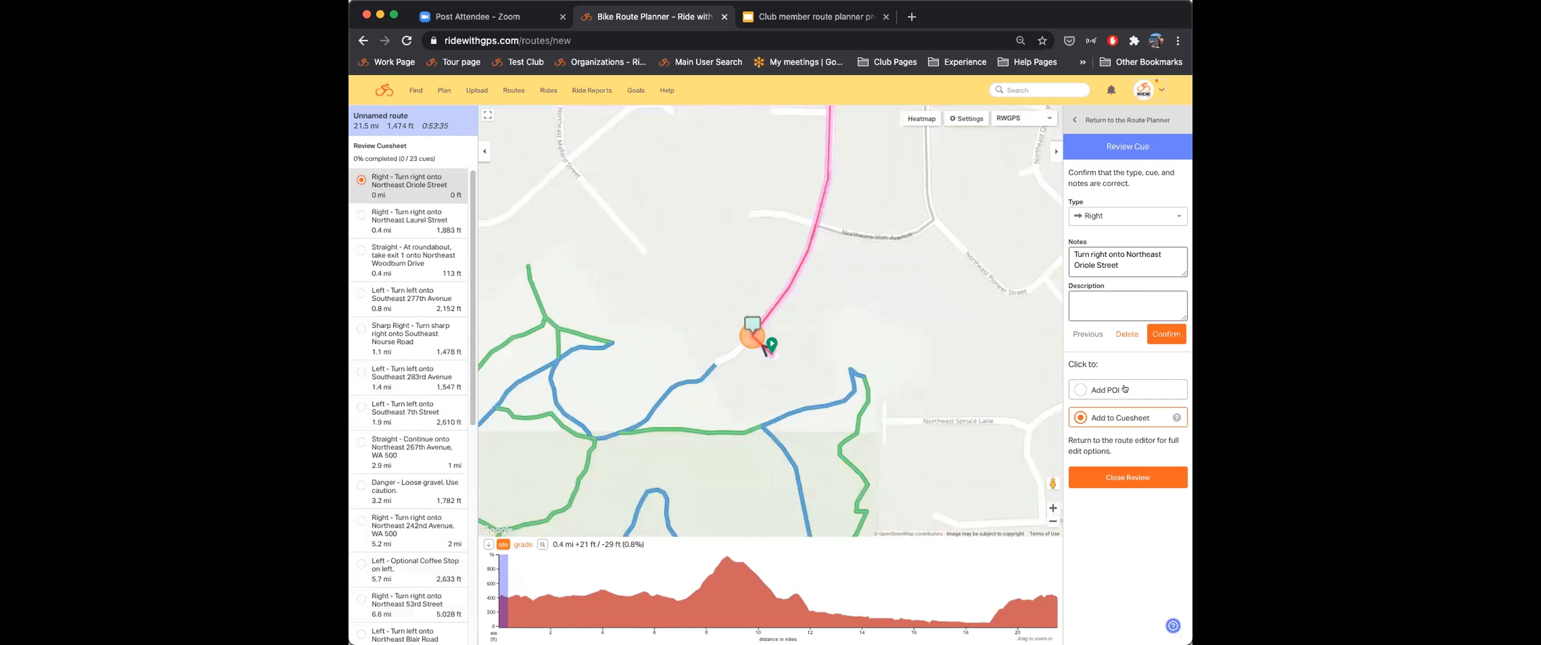
left_click(1160, 333)
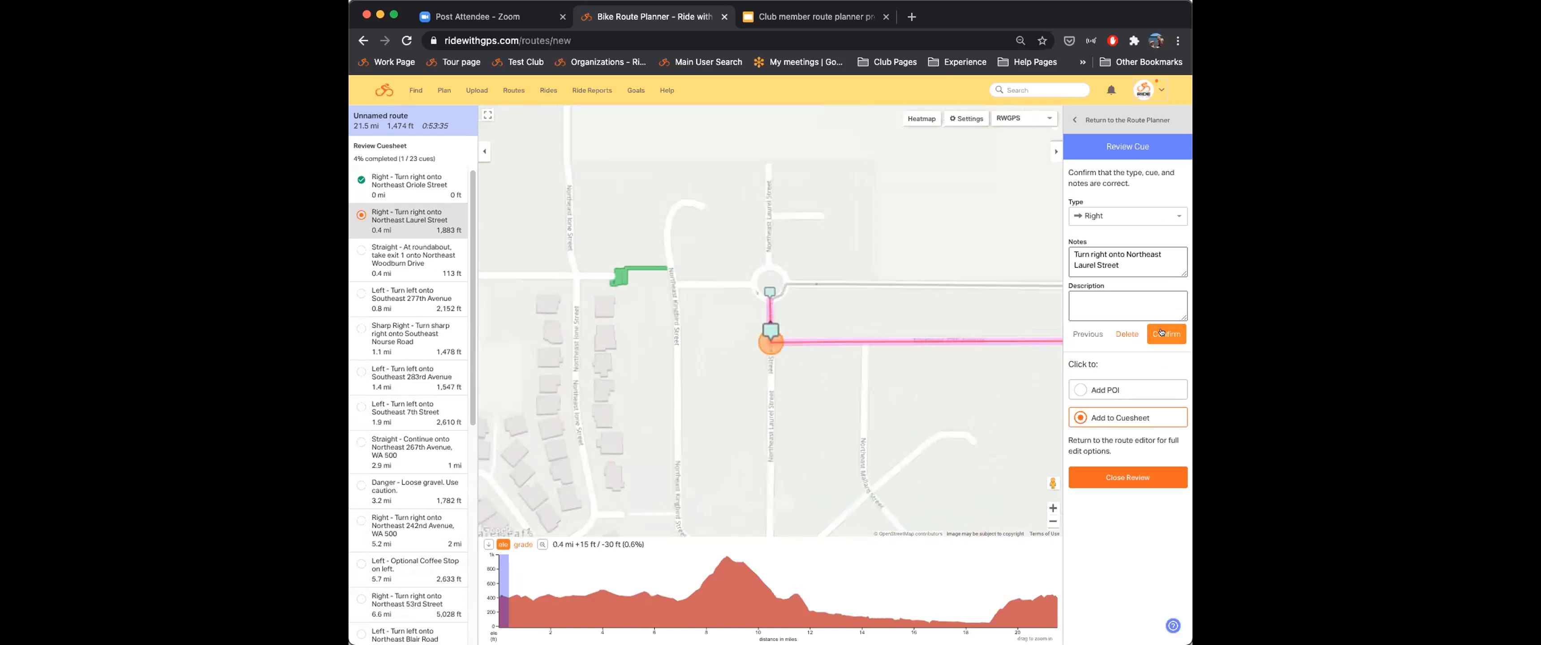
left_click(1160, 333)
left_click(1160, 333)
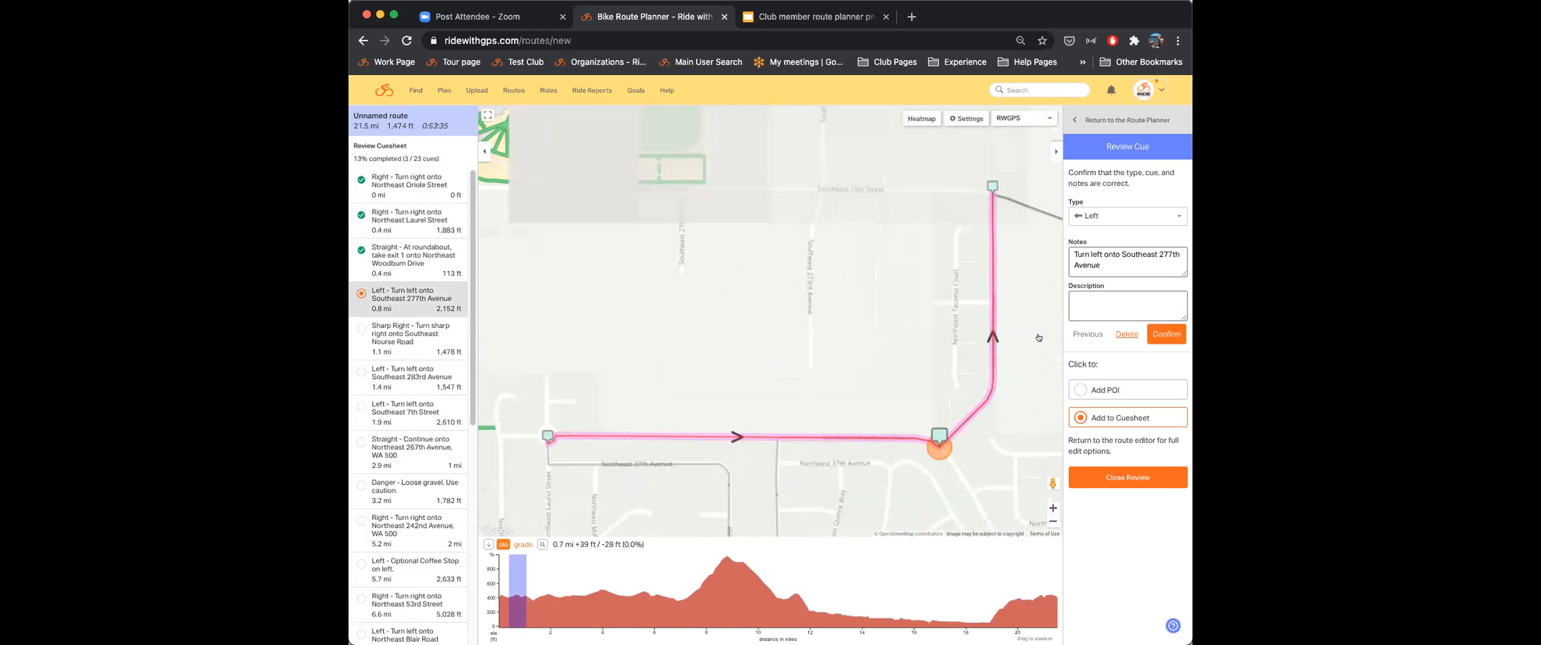
left_click(1160, 333)
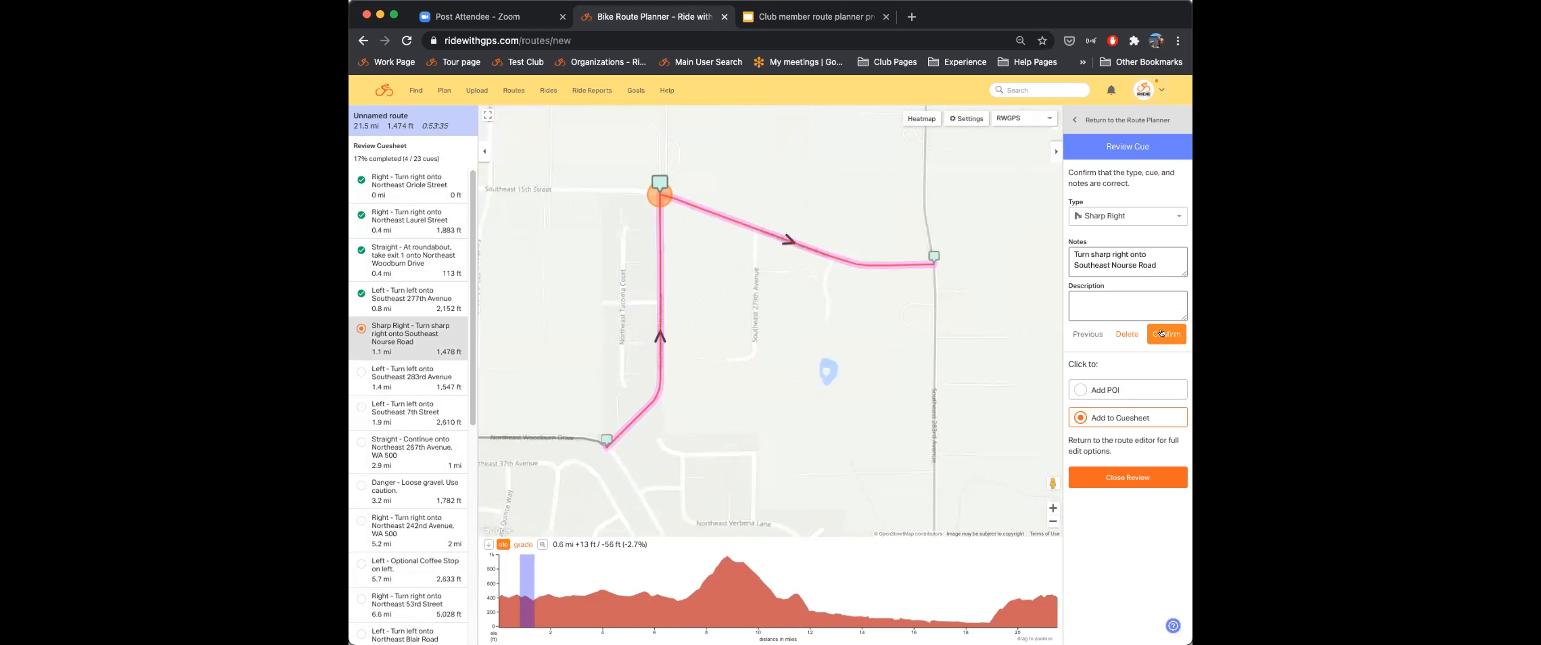
left_click(1161, 332)
left_click(1160, 333)
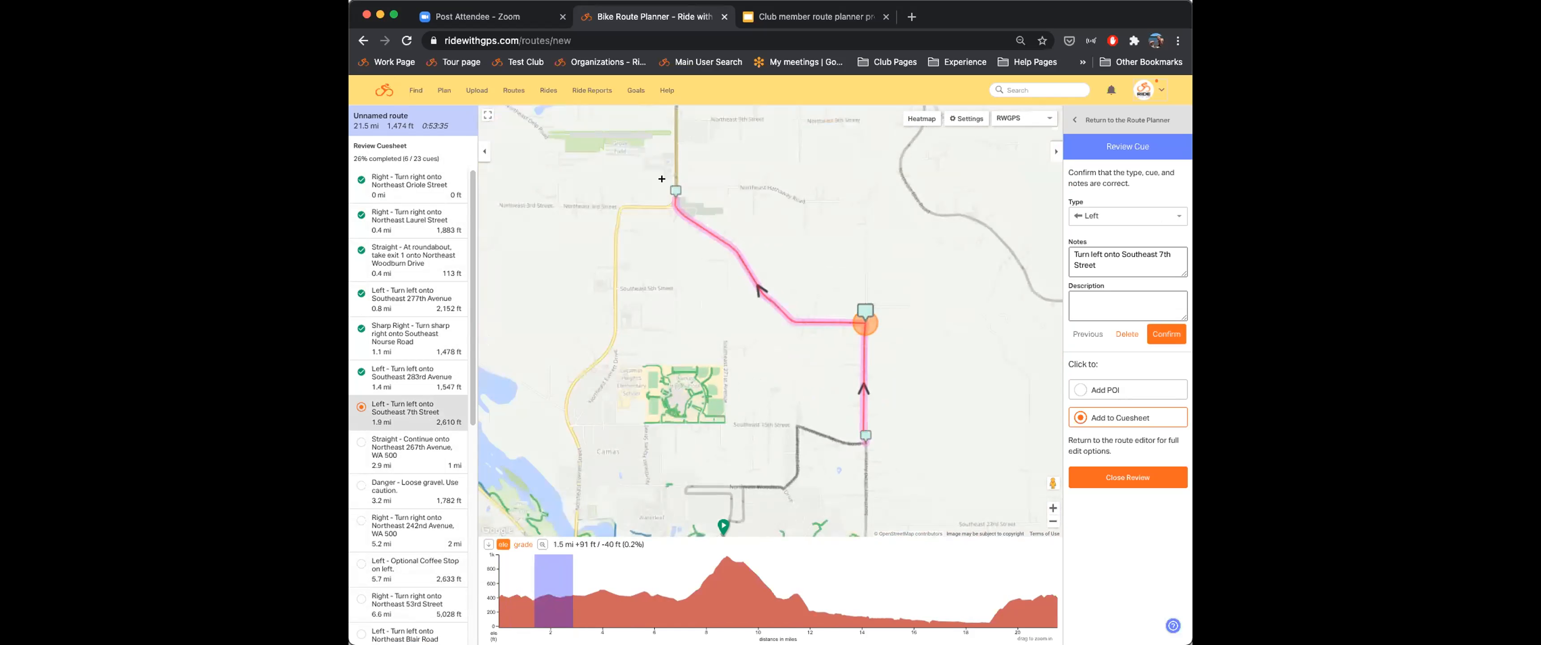
Step: Delete the cues for the left turn onto Southeast 7th Street and for continuing onto Northeast 267th Avenue, WA 500
left_click(1127, 334)
left_click(1157, 334)
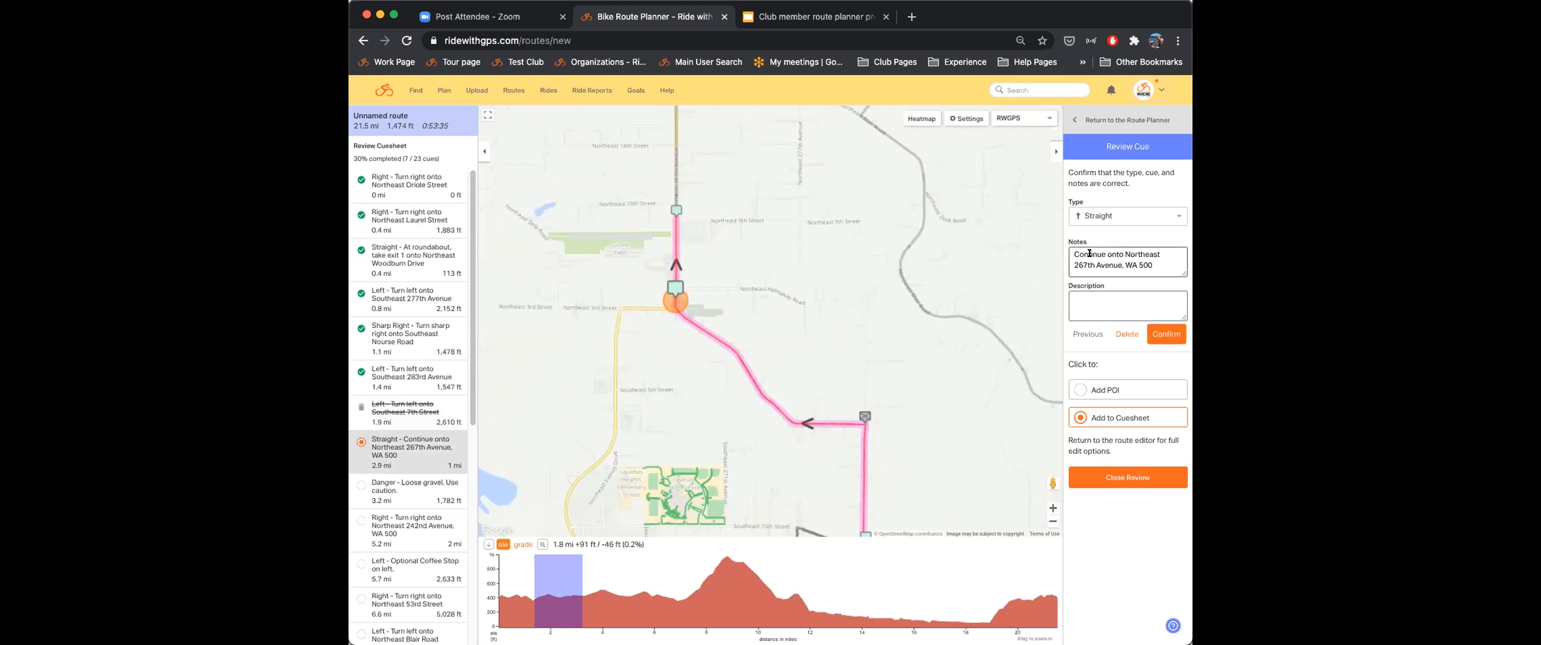
left_click(1127, 334)
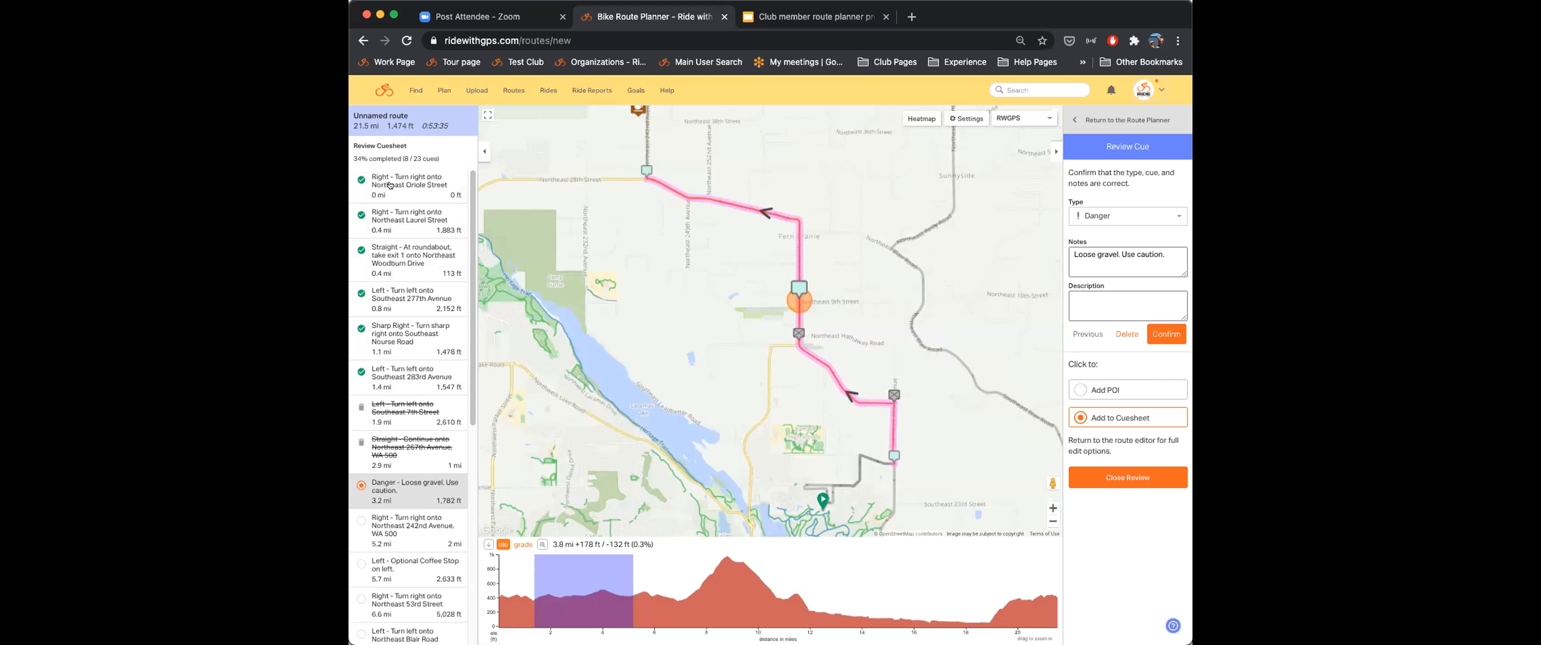
Step: Confirm the next four cues, from the loose gravel warning through Northeast 53rd Street, and close the cue review
left_click(1166, 335)
left_click(1166, 335)
left_click(1166, 335)
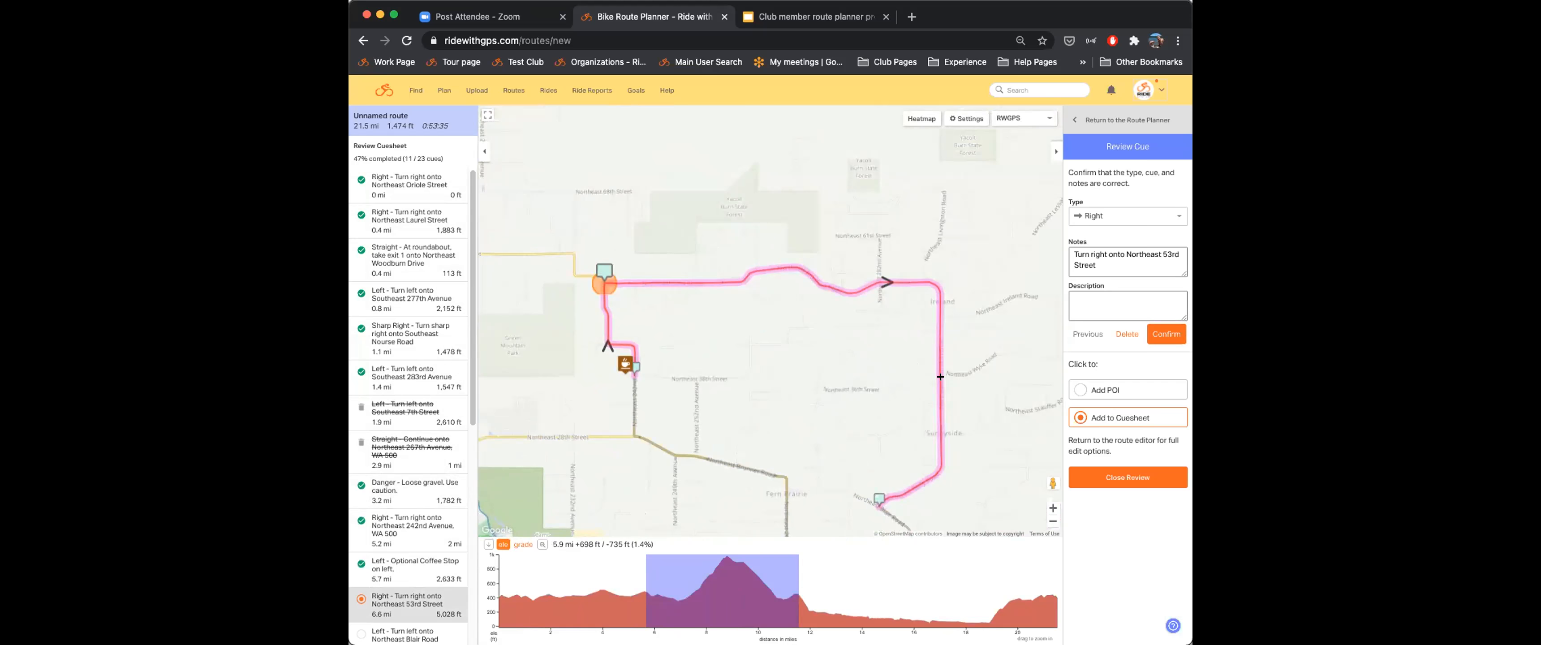
left_click(1159, 335)
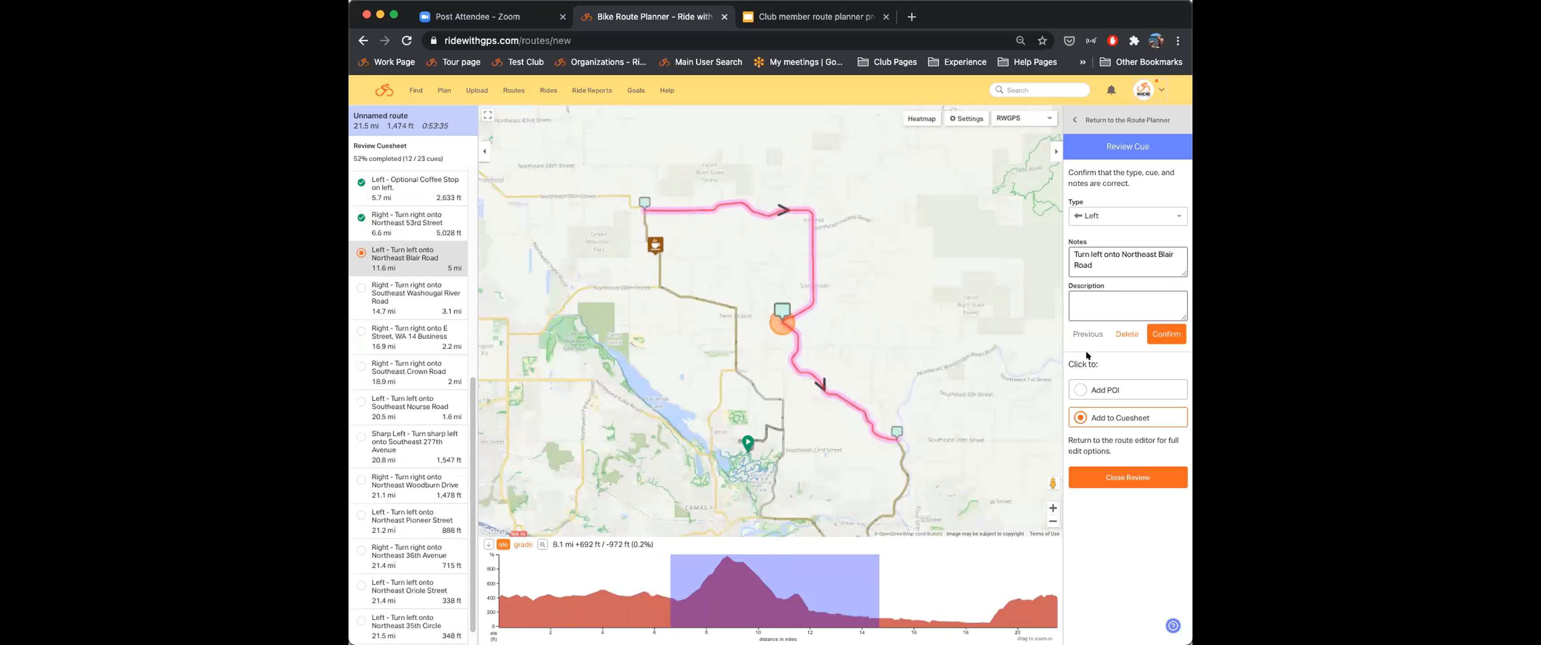
left_click(1123, 477)
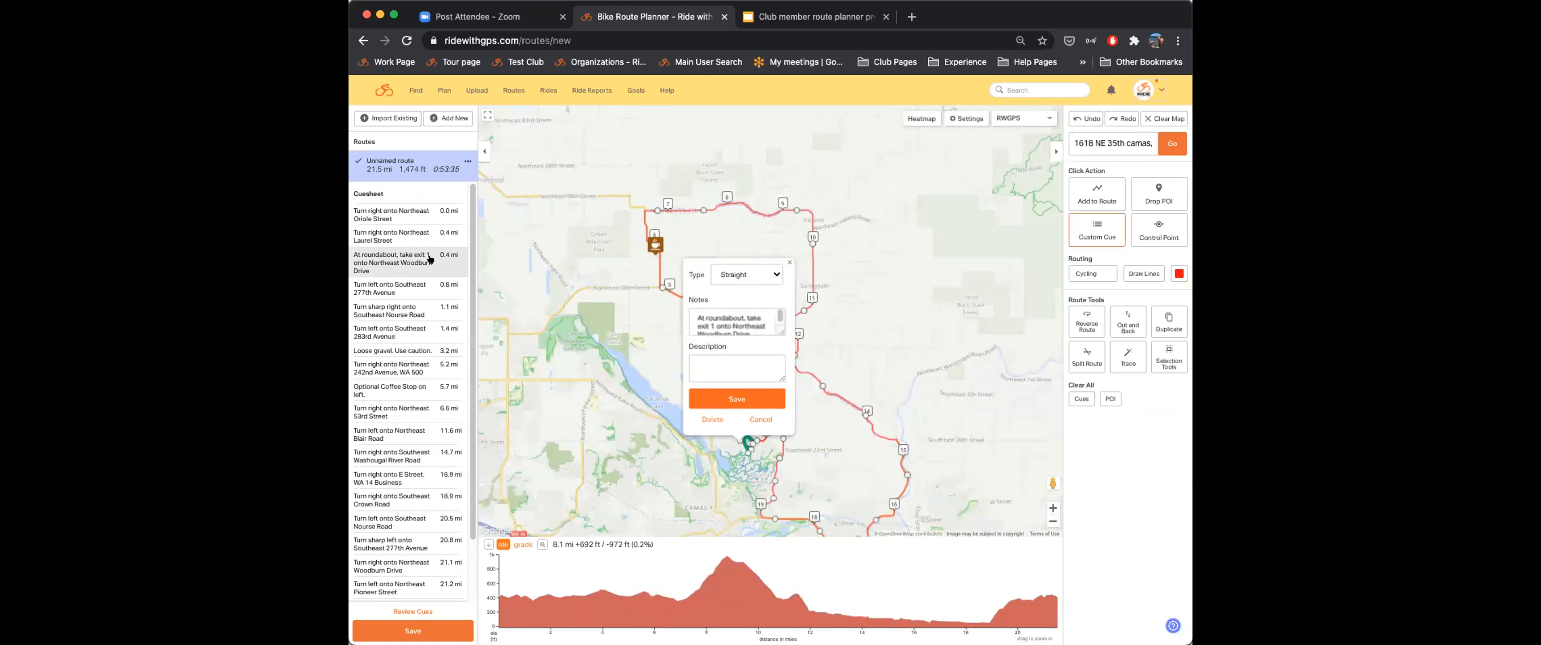
Step: Start saving the route with the title "demo webinar" and the description "great road ride"
left_click(393, 632)
type("demo webinar")
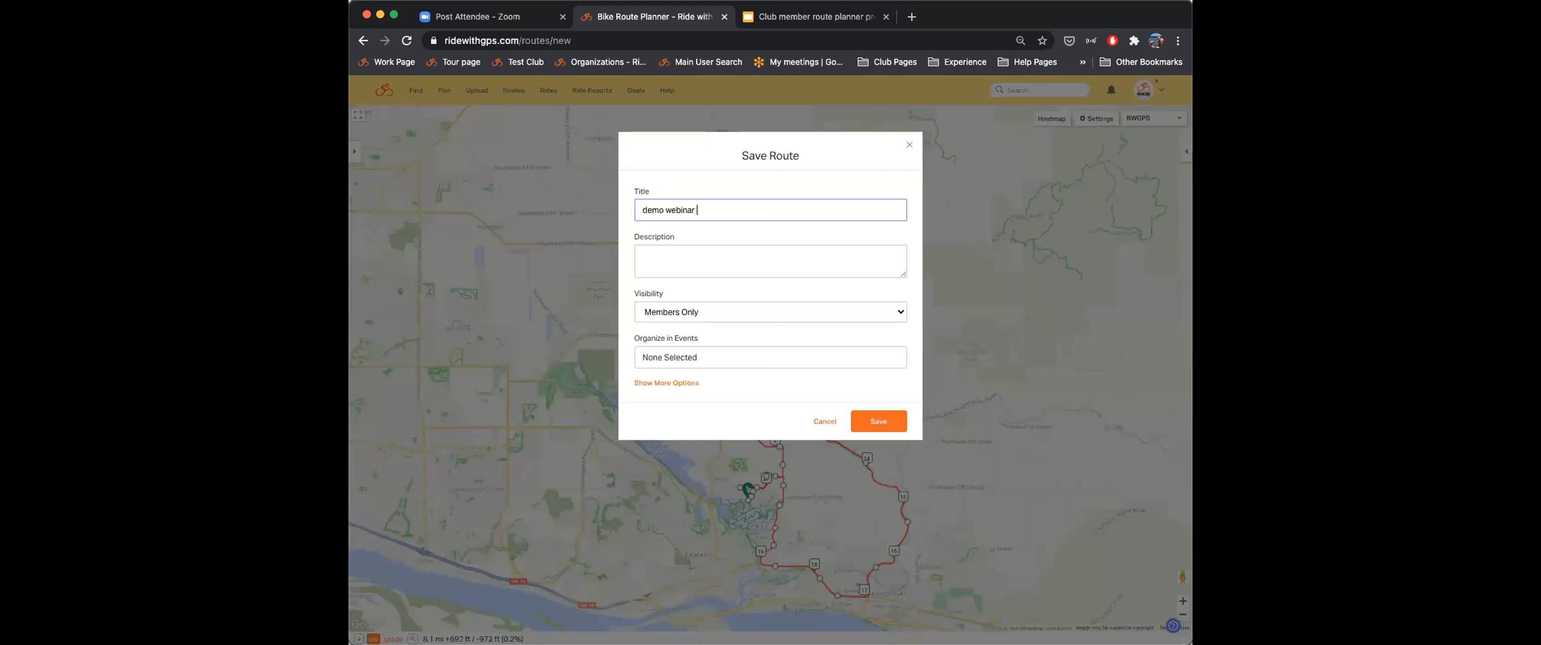
left_click(688, 257)
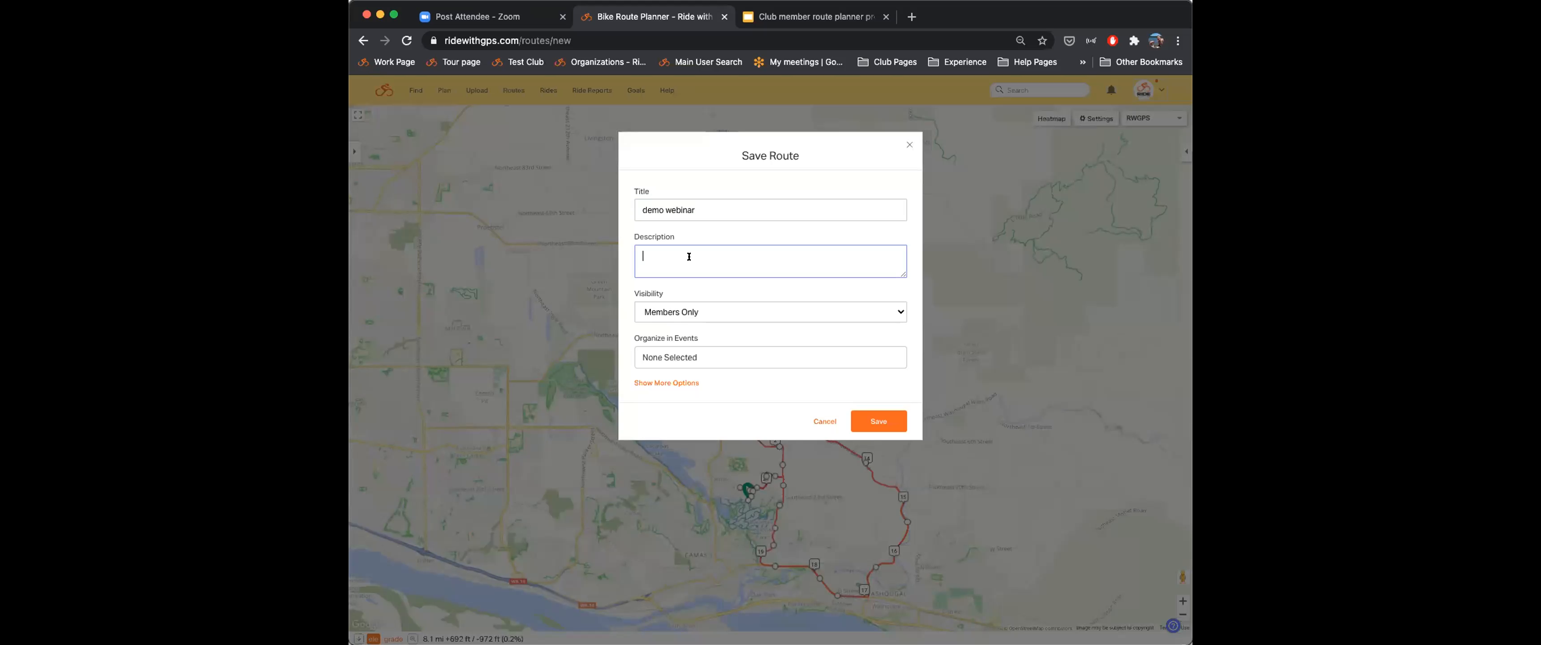
type("great road ride")
Step: Set the route's visibility to Public, save the route and open the saved route
left_click(674, 309)
left_click(665, 281)
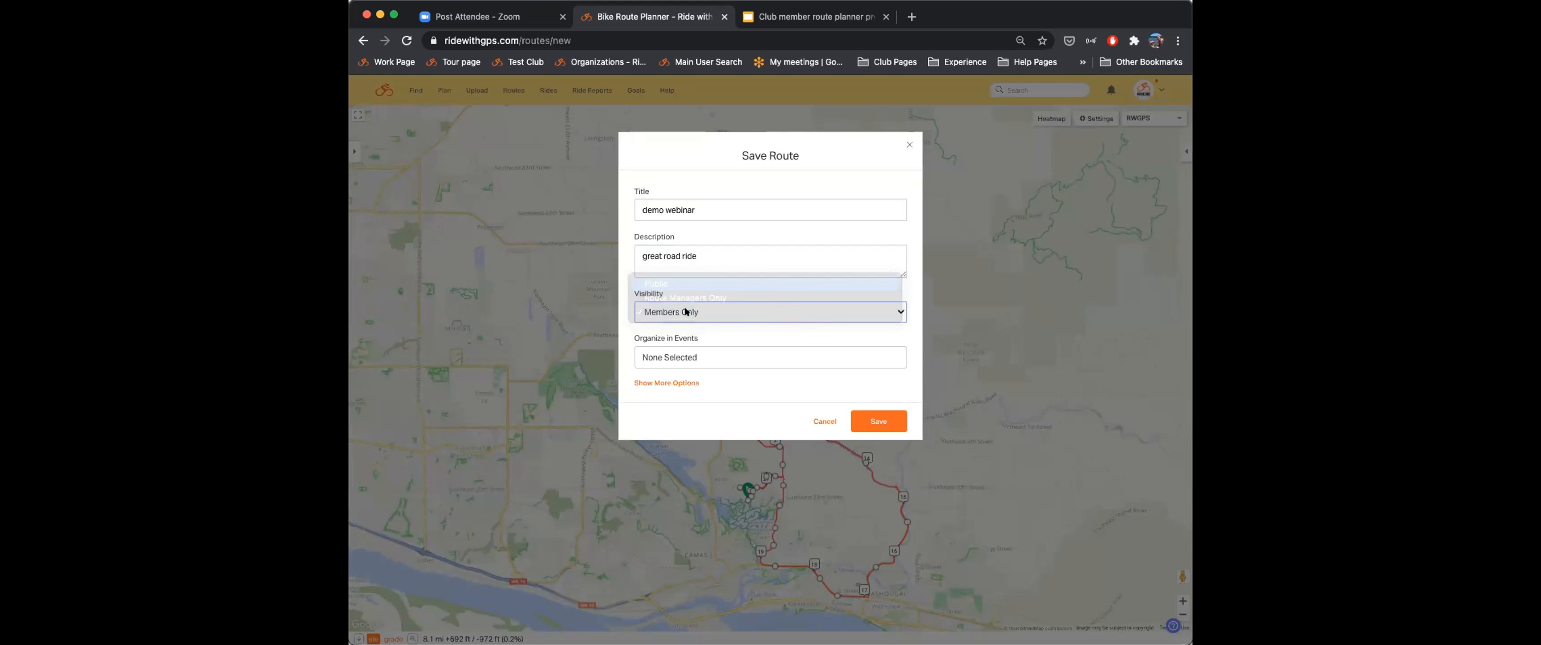
left_click_drag(664, 293, 632, 289)
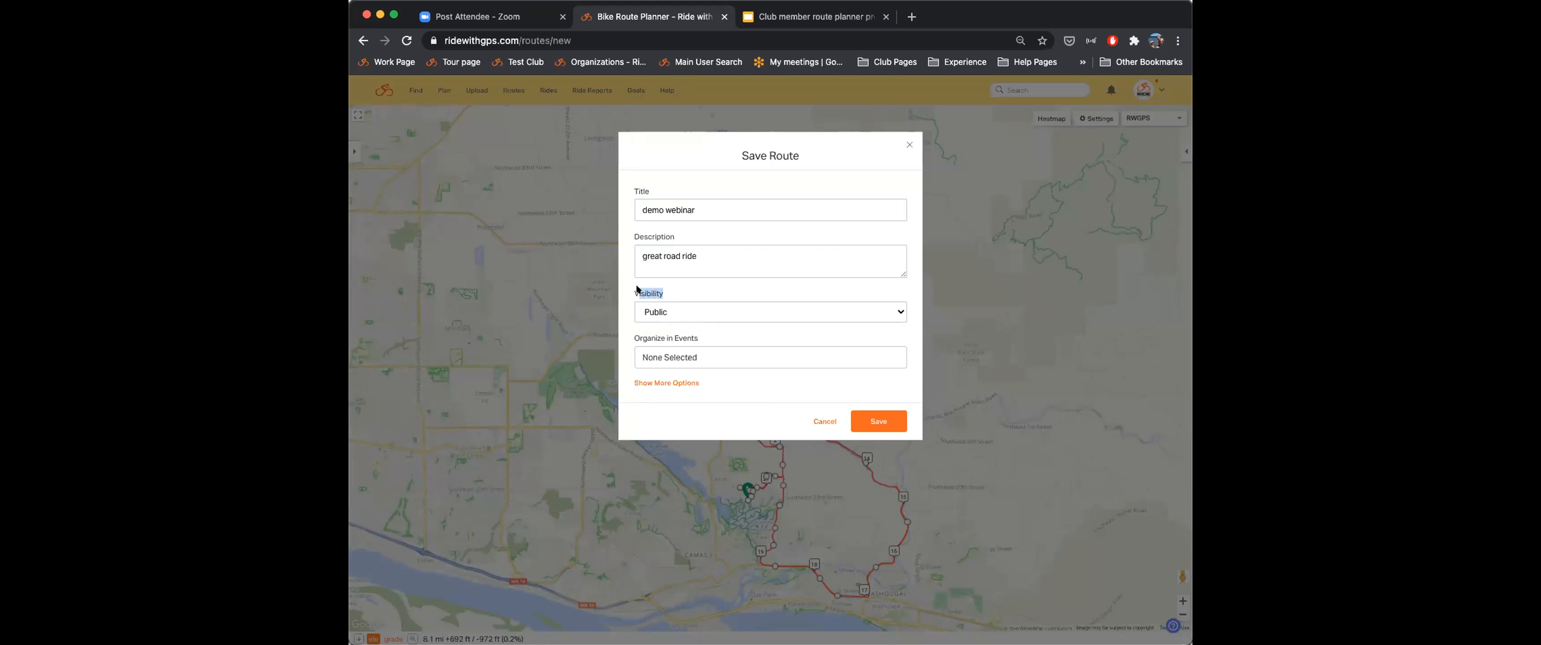
left_click(670, 310)
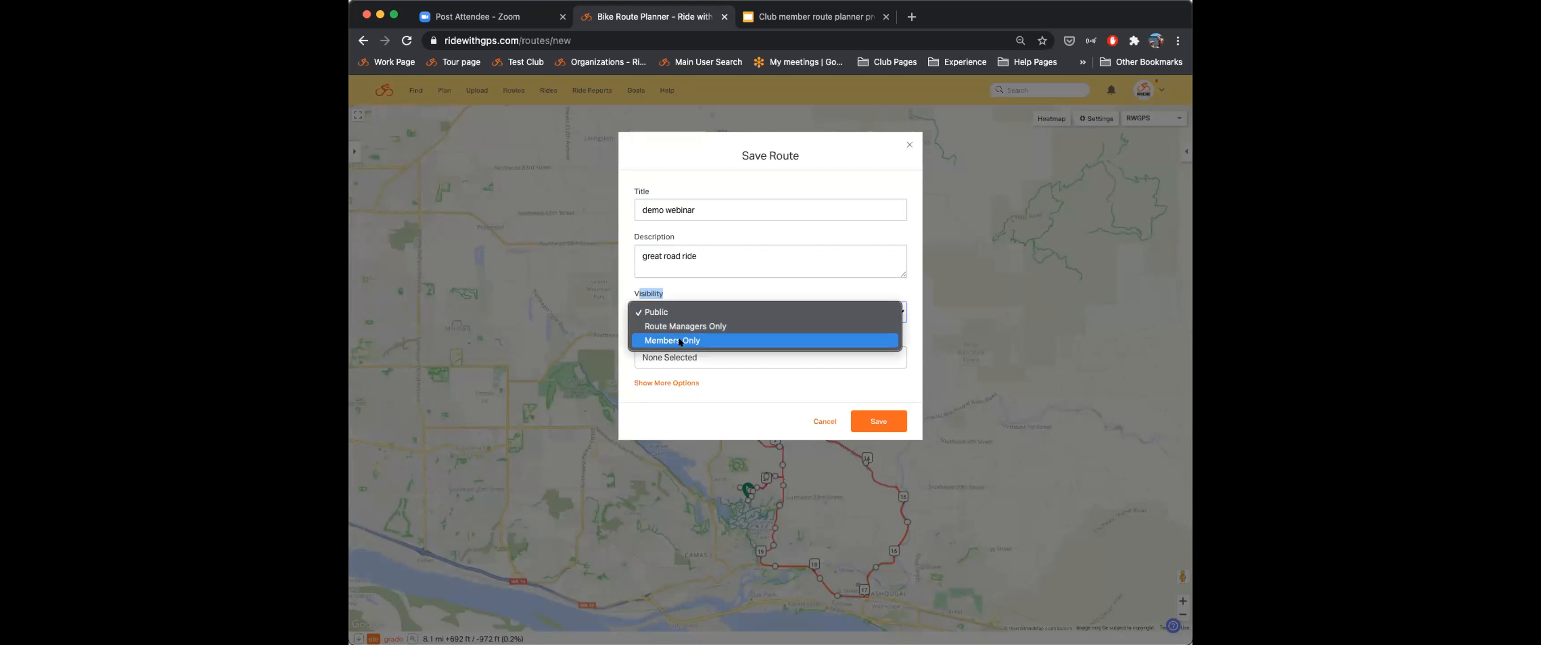
left_click(711, 374)
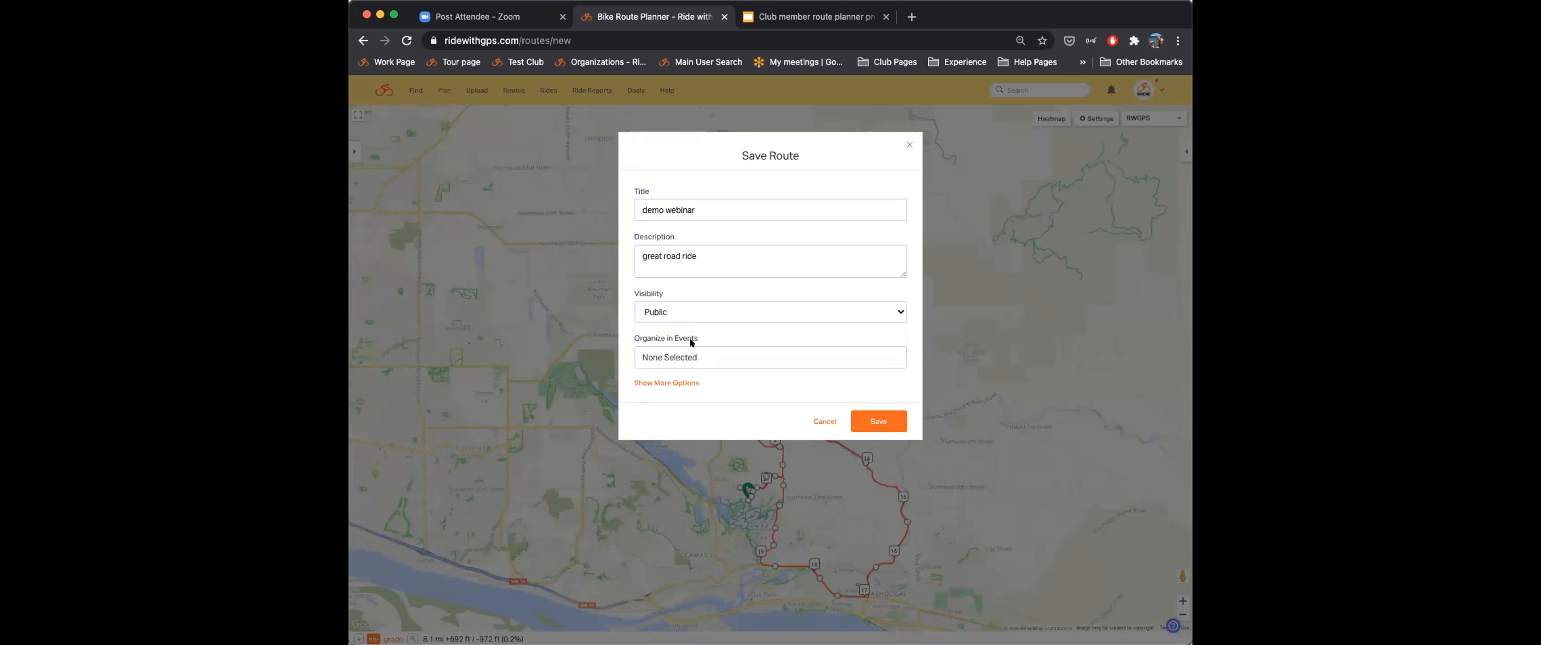
left_click(870, 419)
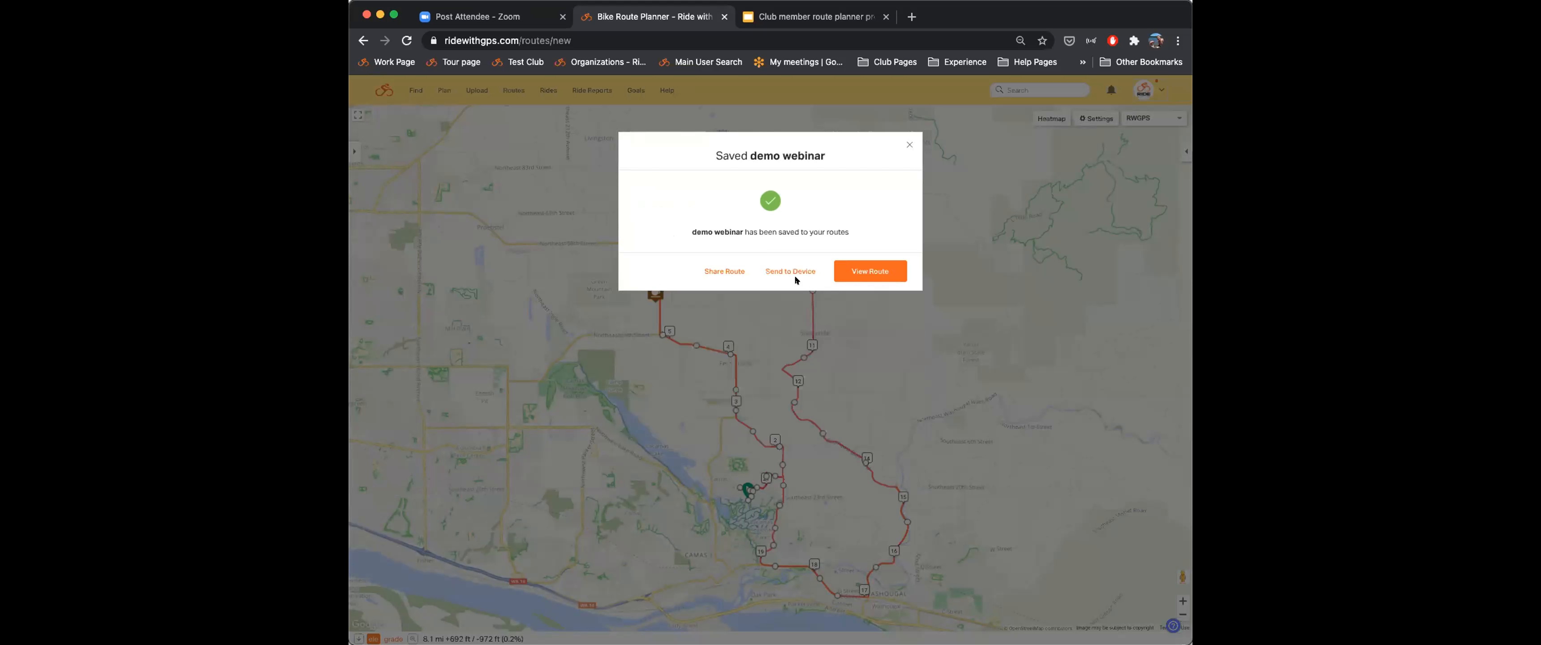
left_click(861, 269)
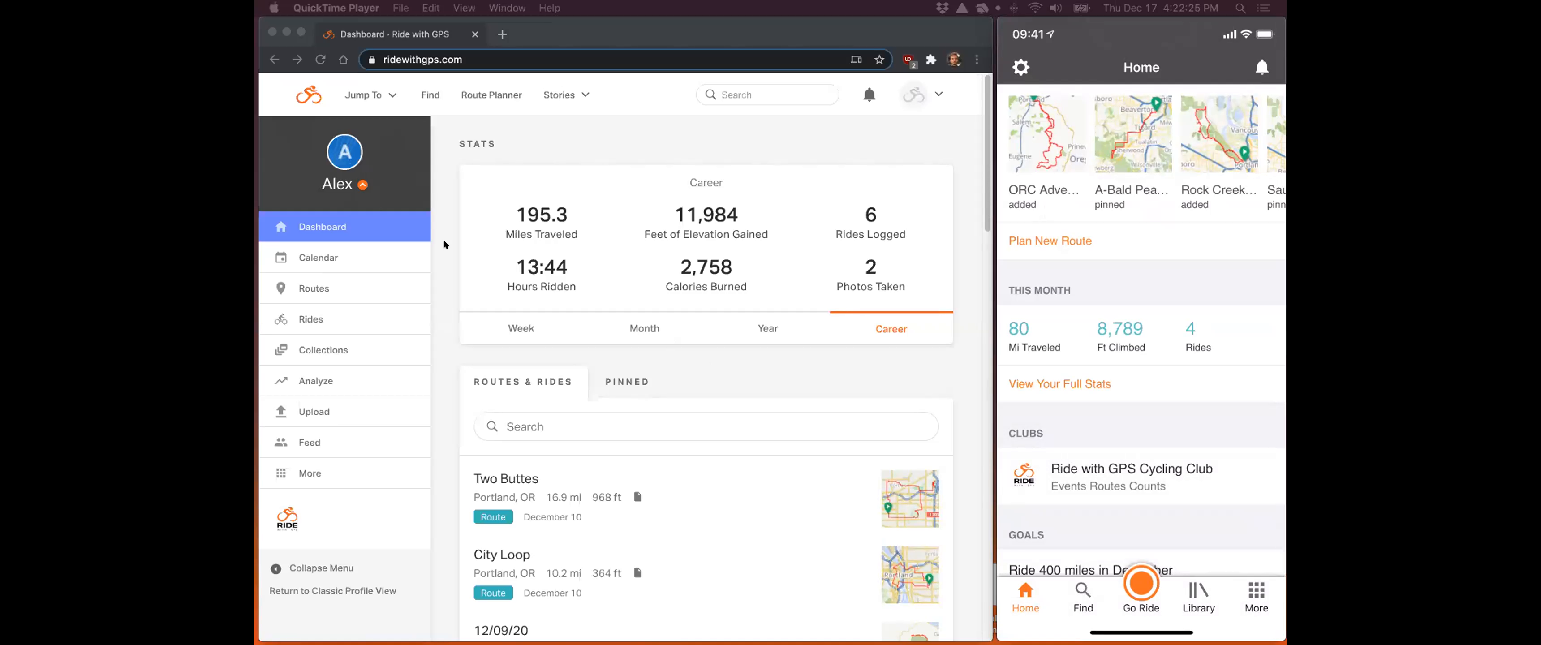
Step: Open the Ride with GPS Cycling Club page from the Clubs section in the mobile app
left_click_drag(1215, 481, 1226, 285)
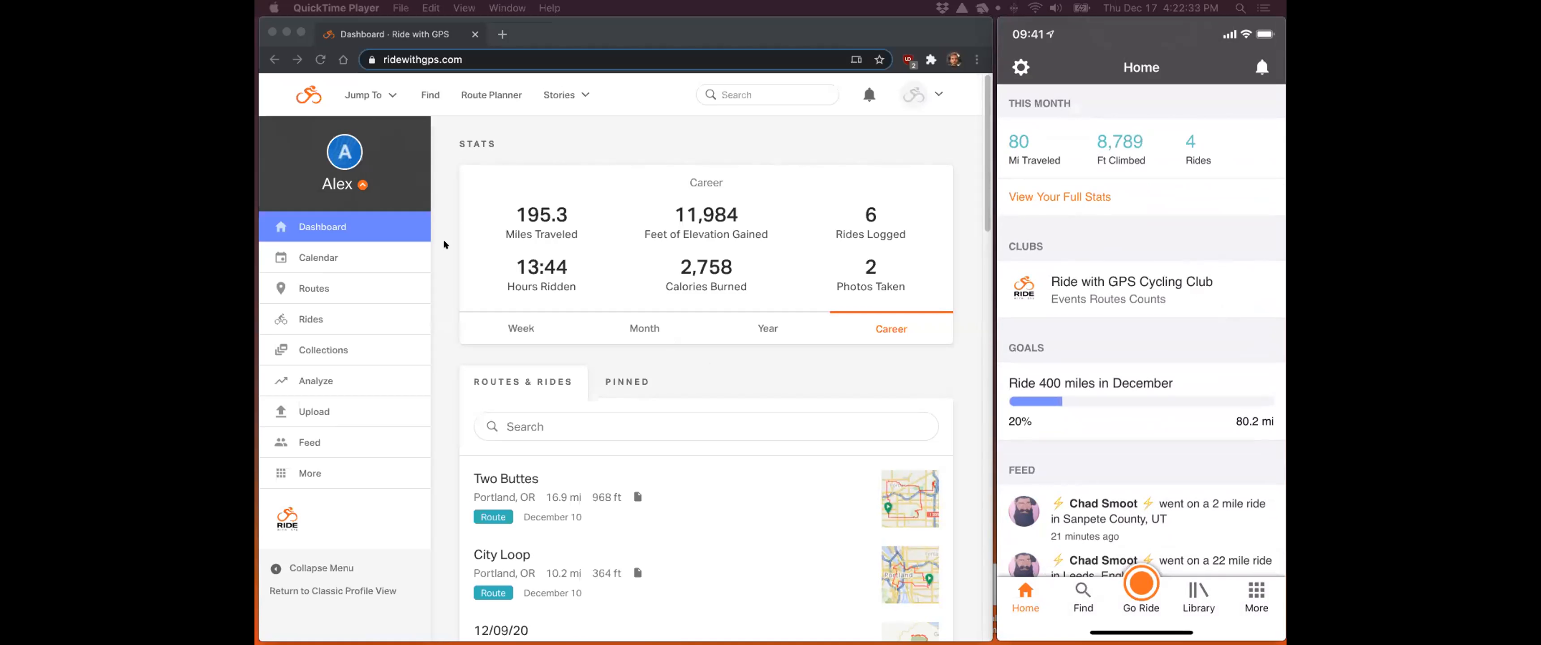
left_click(1212, 283)
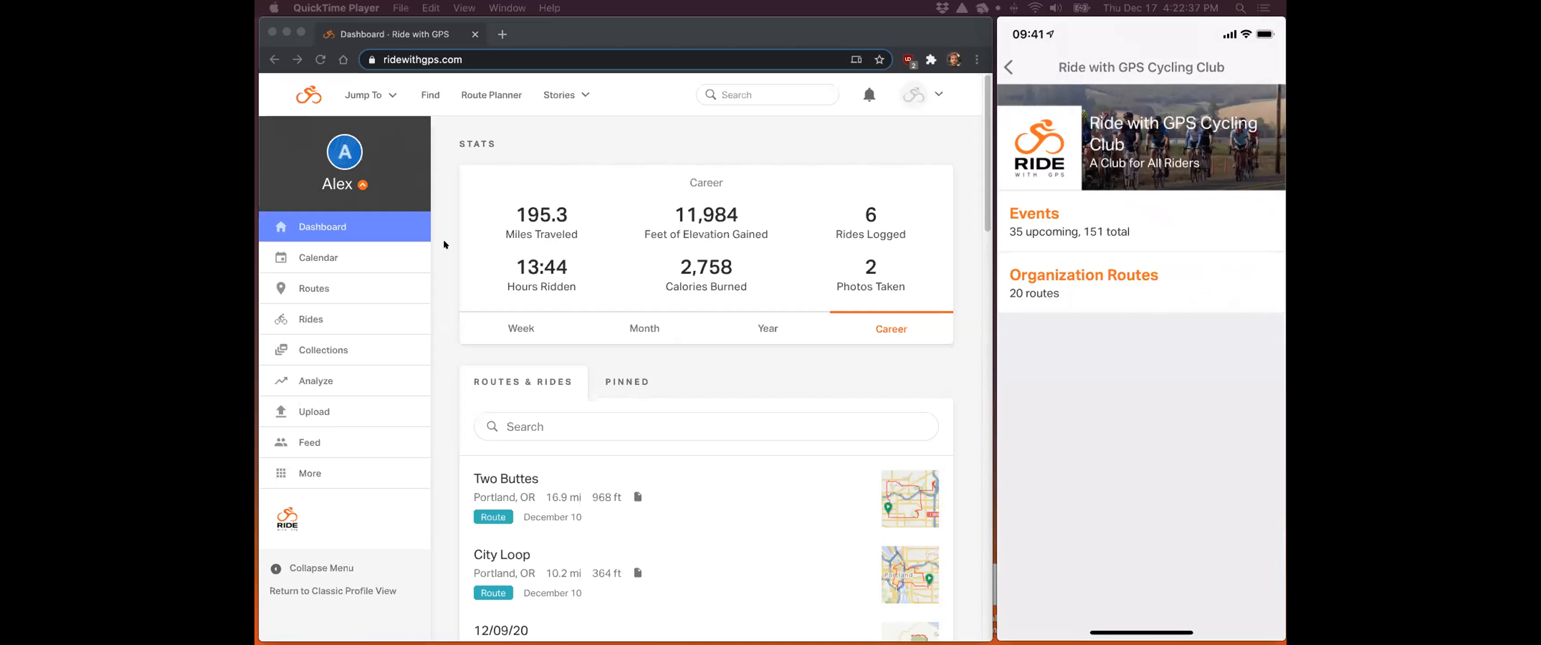
Step: Reopen the club page in the mobile app, refresh its Organization Routes list and open the demo webinar route
left_click_drag(1010, 378, 1216, 372)
left_click(1256, 596)
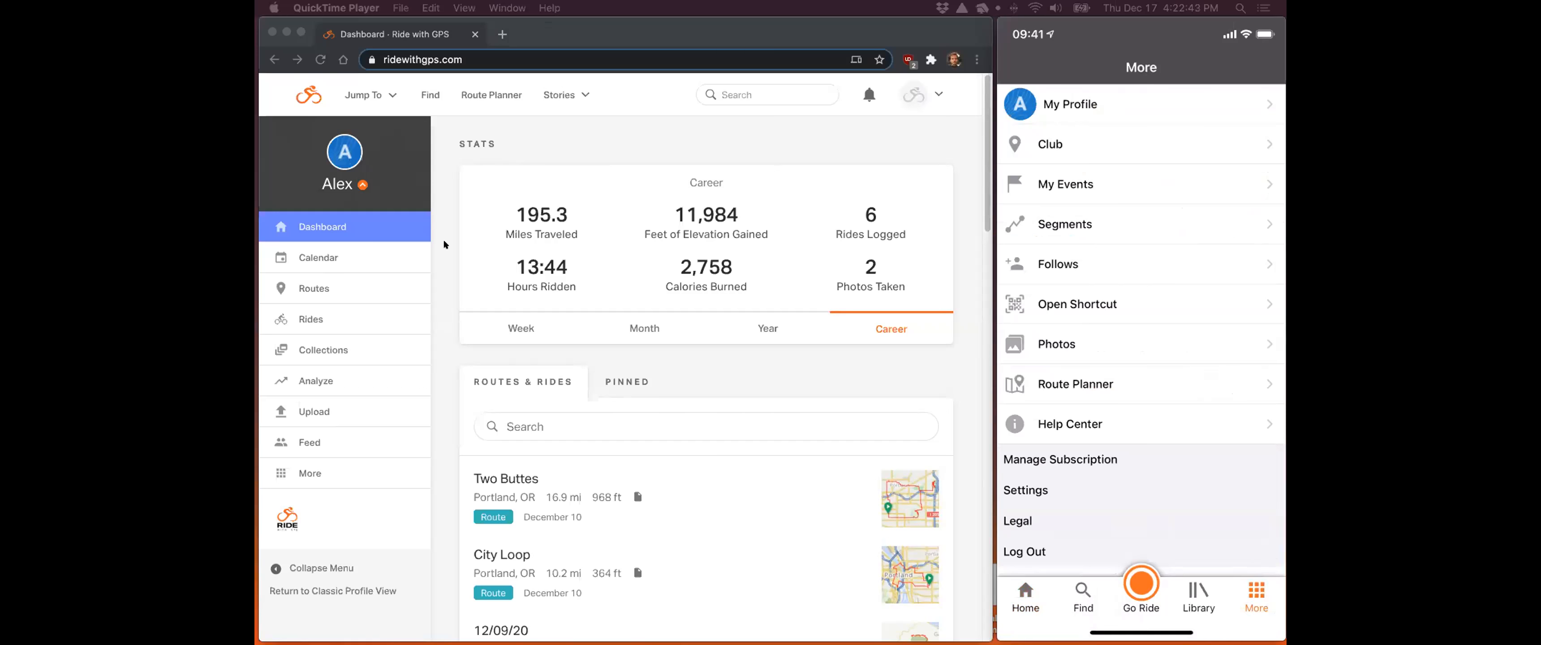
left_click(1179, 144)
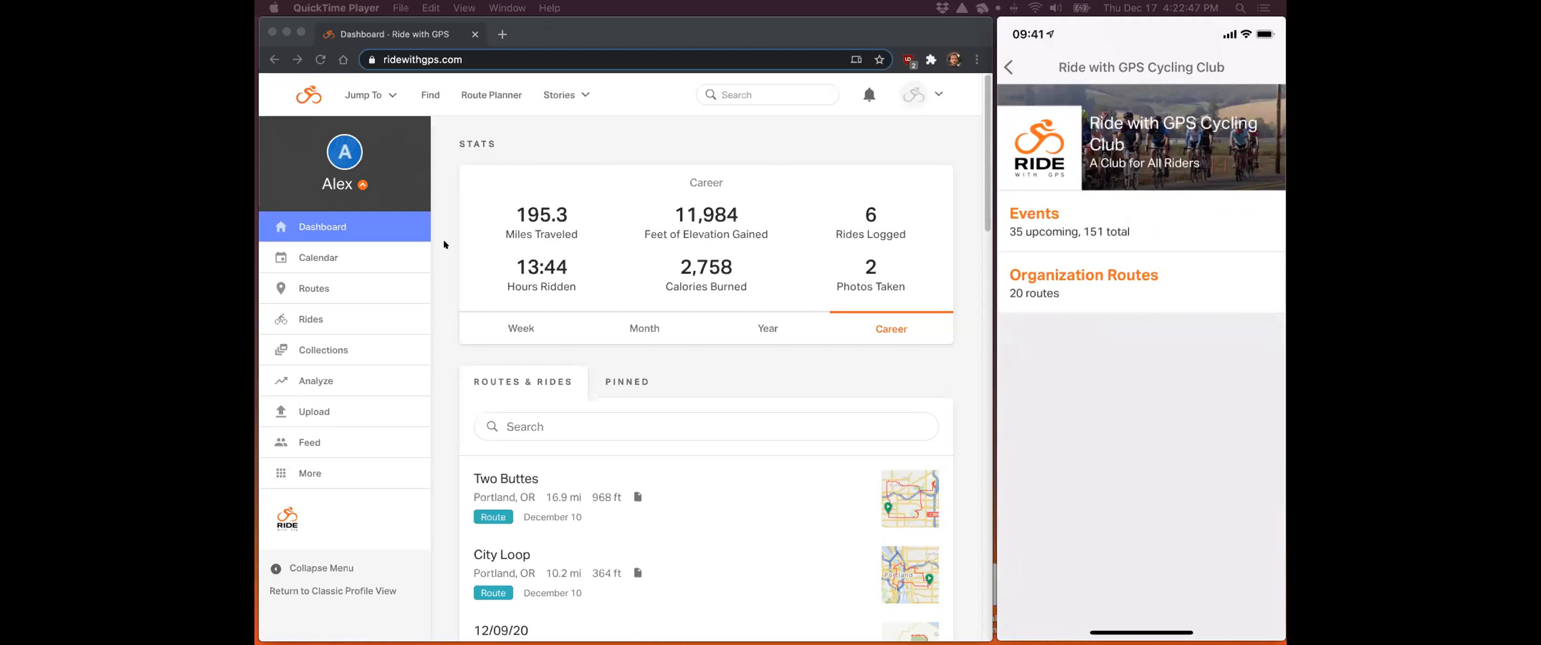
left_click(1165, 292)
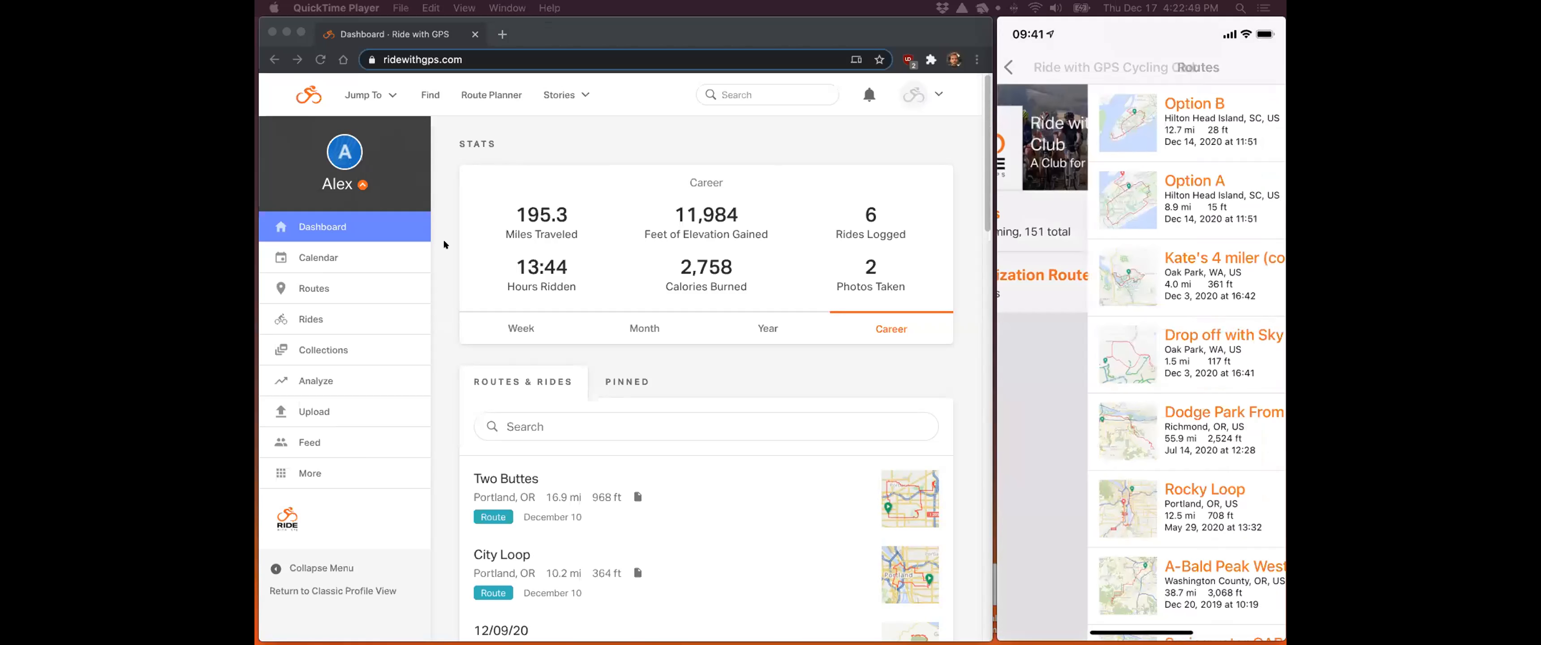
scroll(1172, 169, "up", 3)
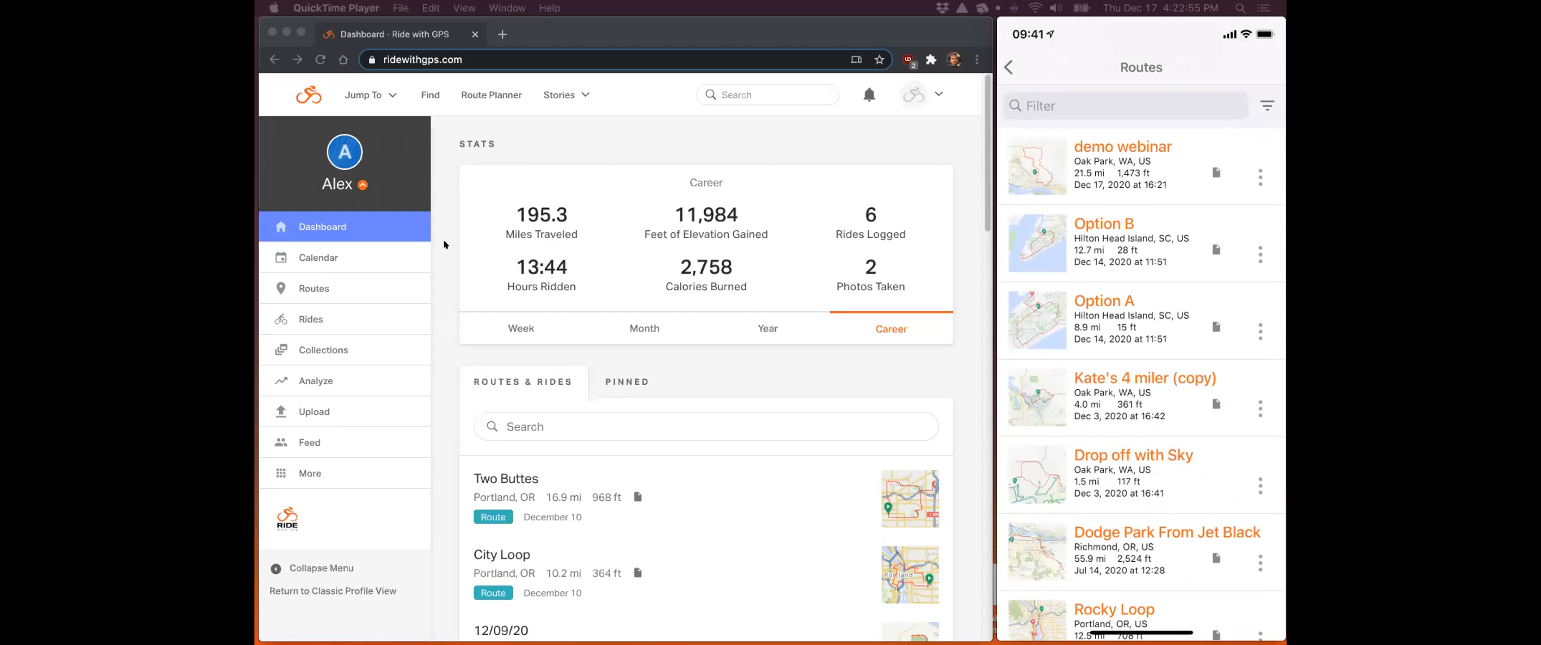
left_click(1122, 161)
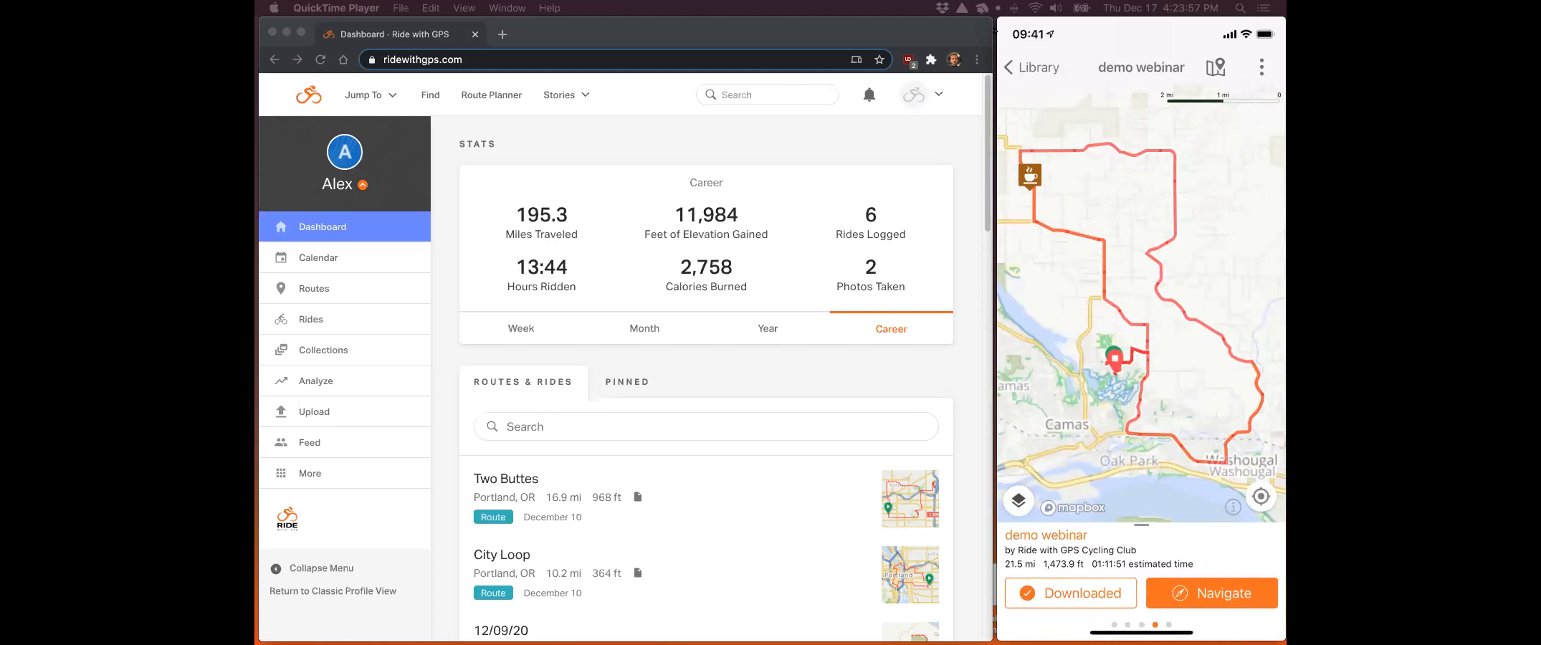
Step: Switch to the browser, widen its window and open the Ride with GPS Cycling Club's Route Library
left_click(972, 30)
left_click_drag(990, 32, 1284, 32)
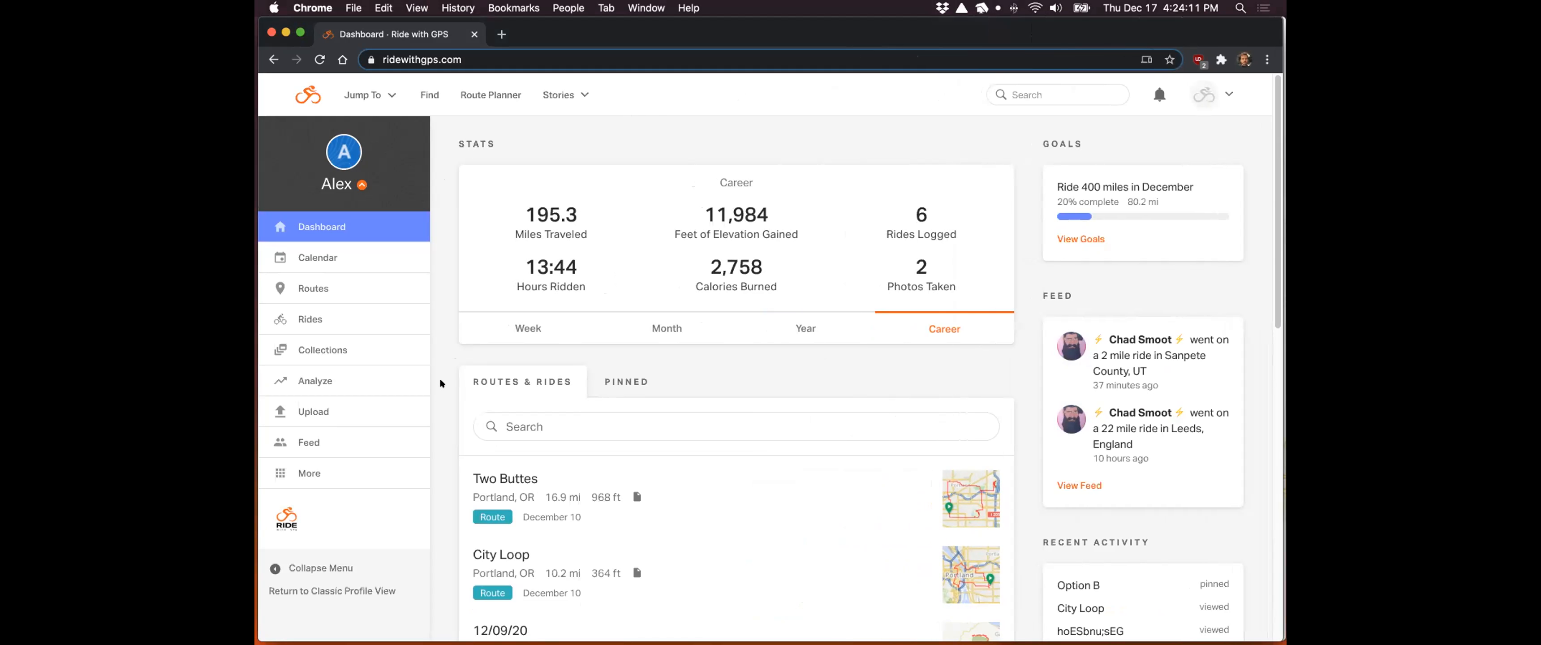
left_click(284, 515)
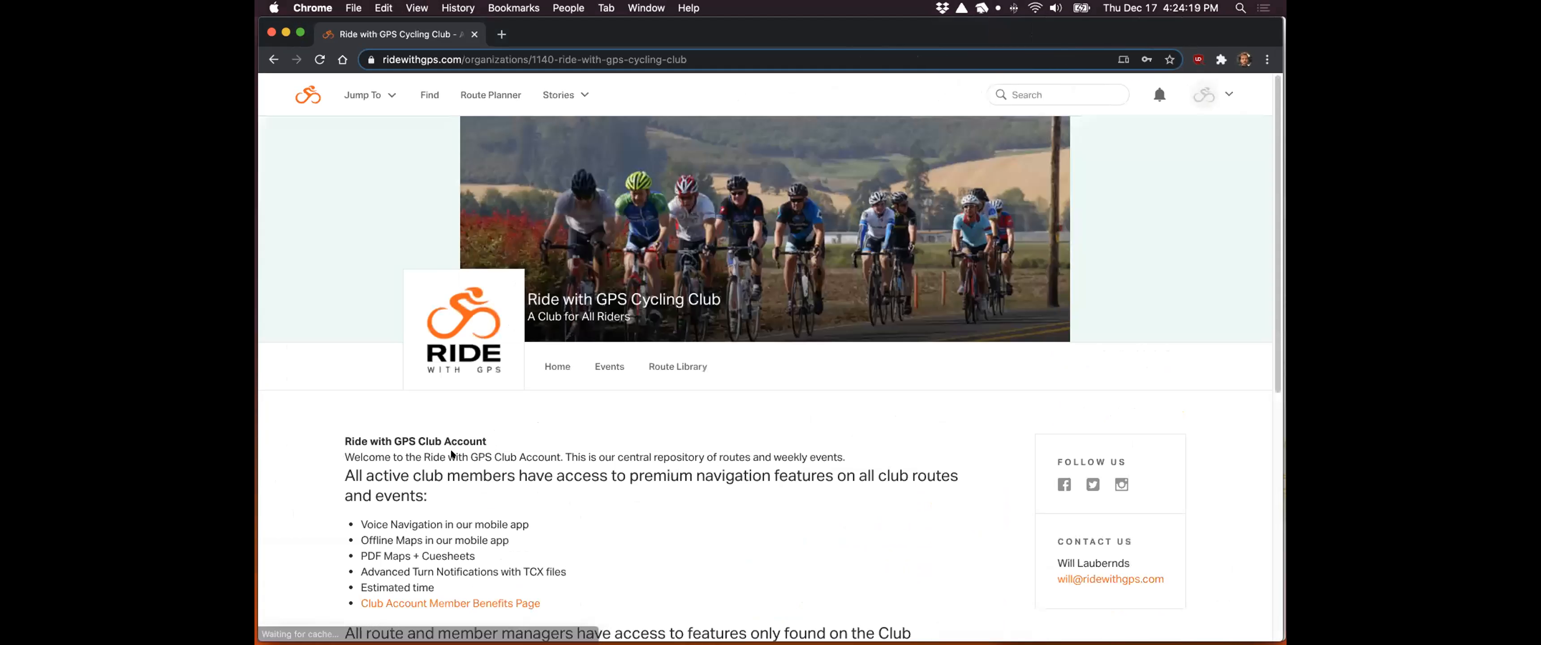
left_click(662, 365)
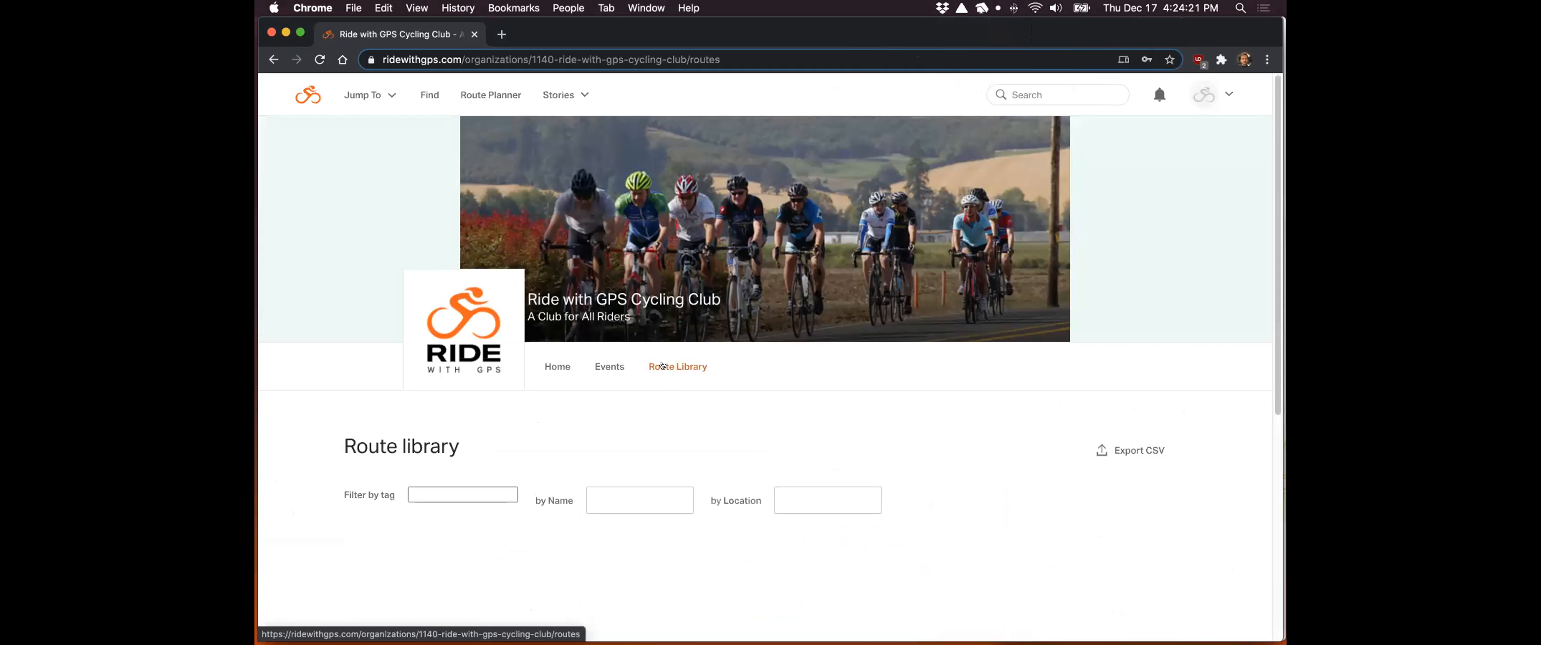
Step: Sort the route library by most recently updated and open the demo webinar route
scroll(869, 340, "down", 3)
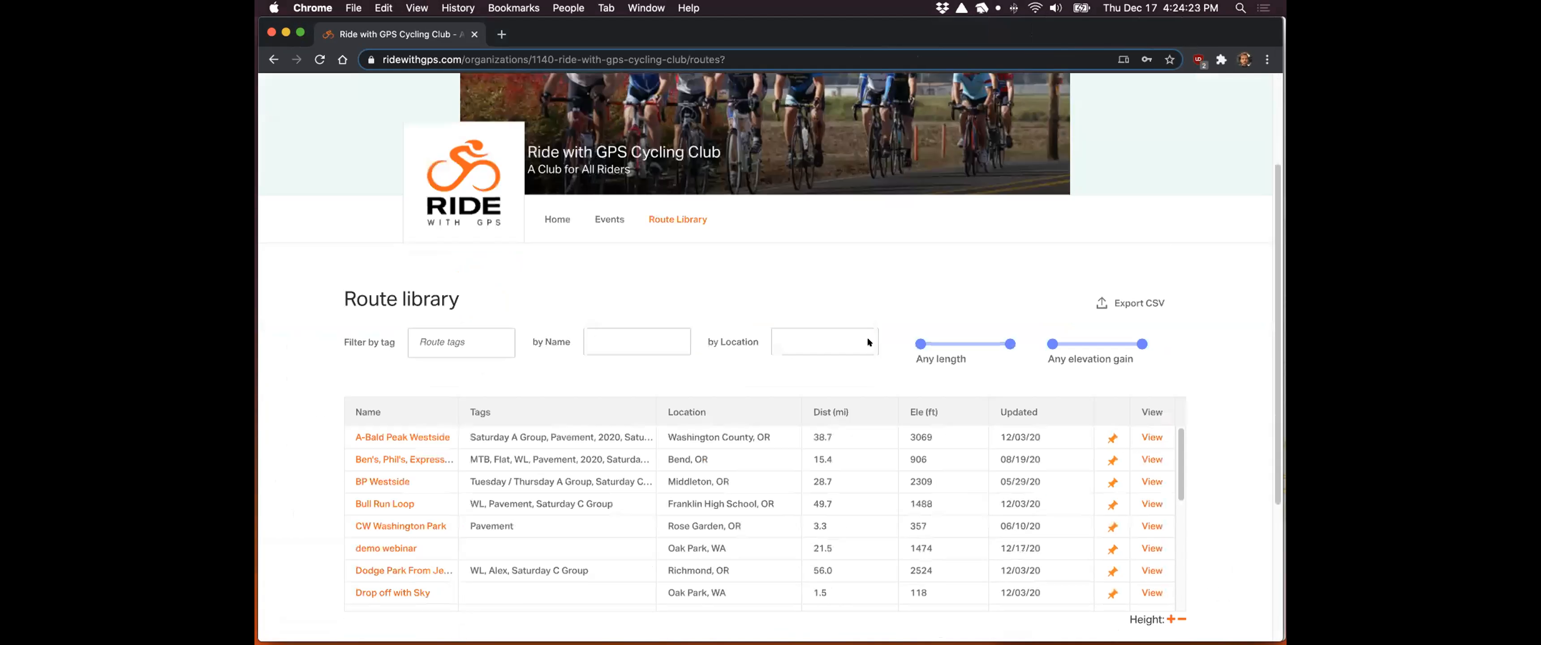
left_click(1037, 385)
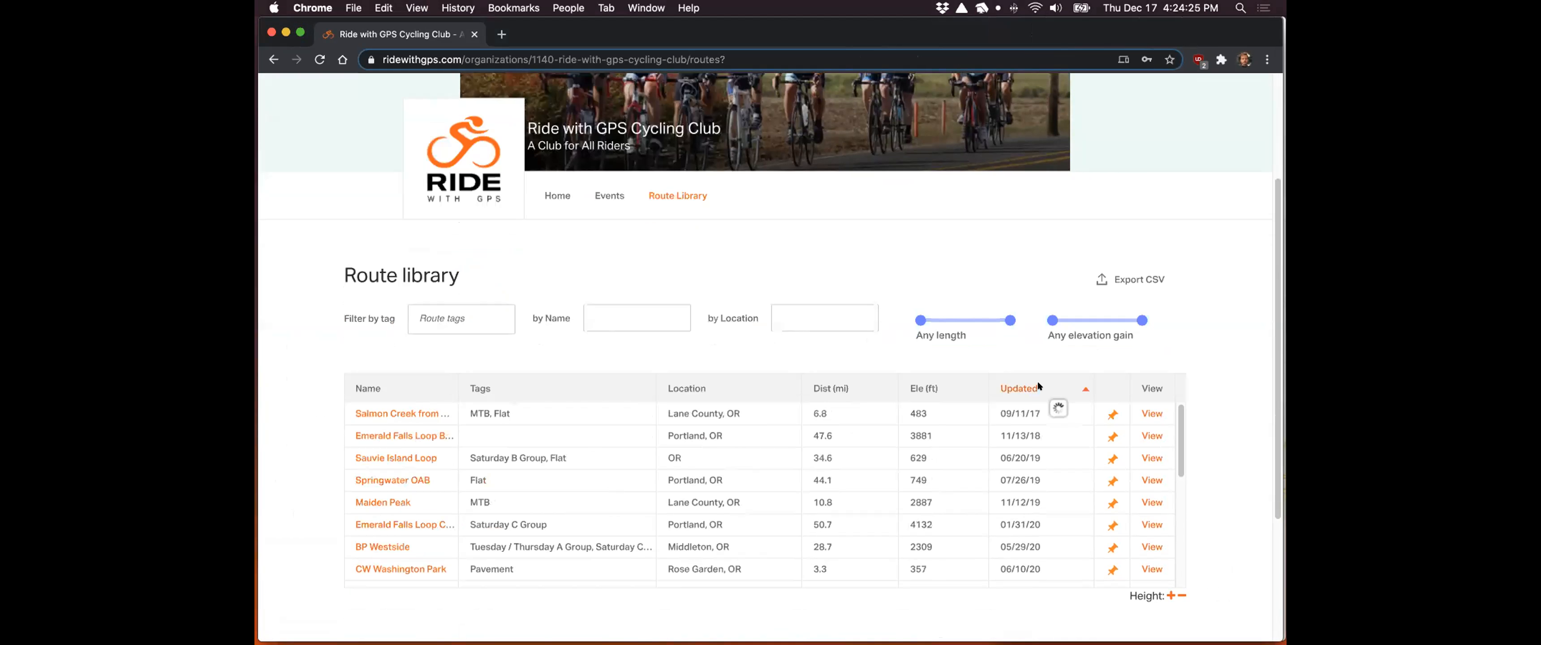
mouse_move(397, 412)
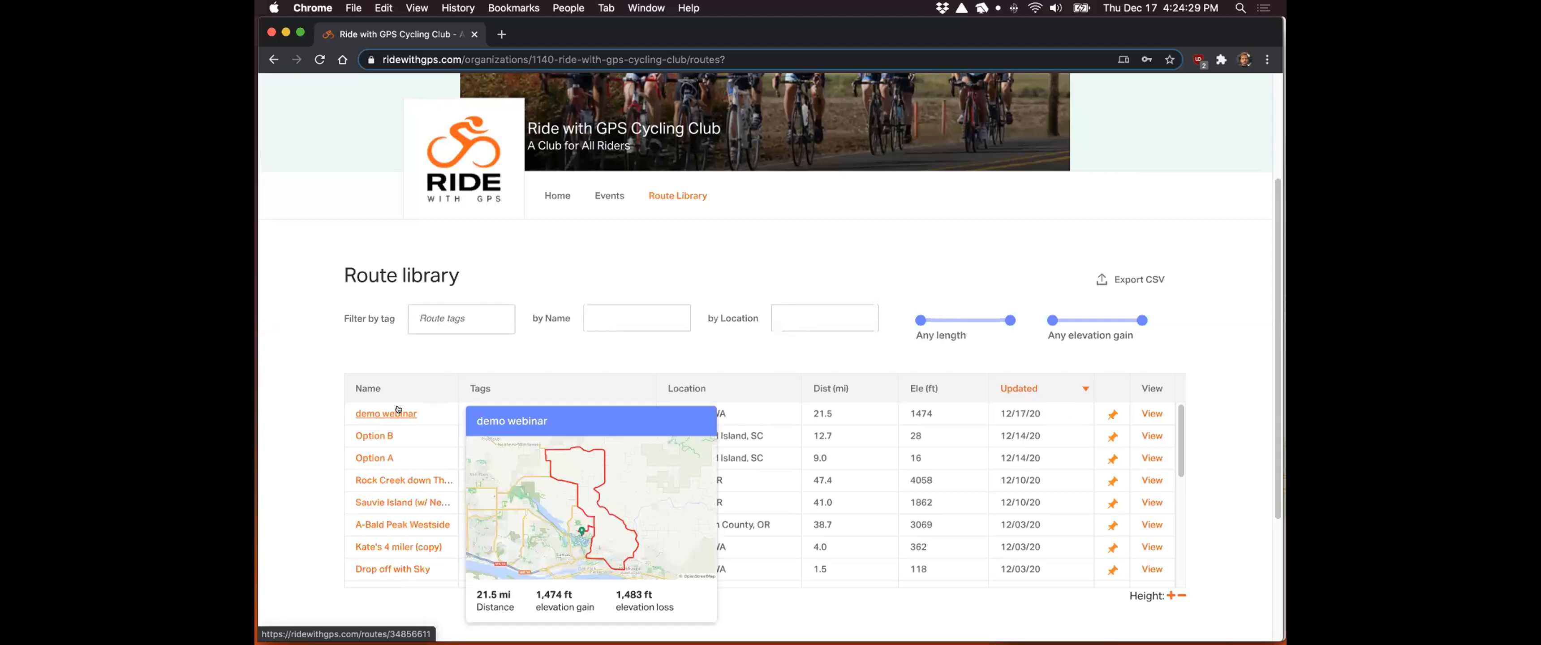
left_click(397, 412)
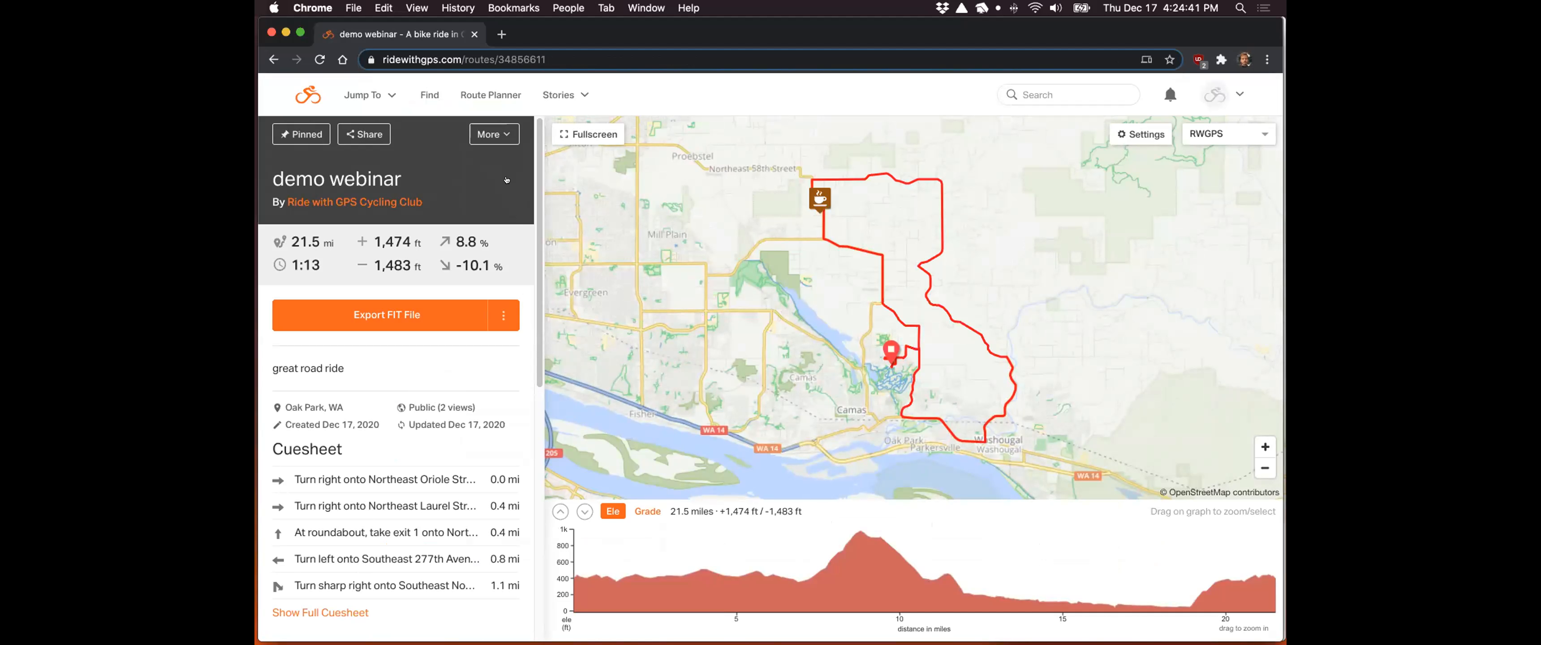
Step: Open the demo webinar route in the Route Planner and reverse its direction, accepting the rebuild
left_click(504, 135)
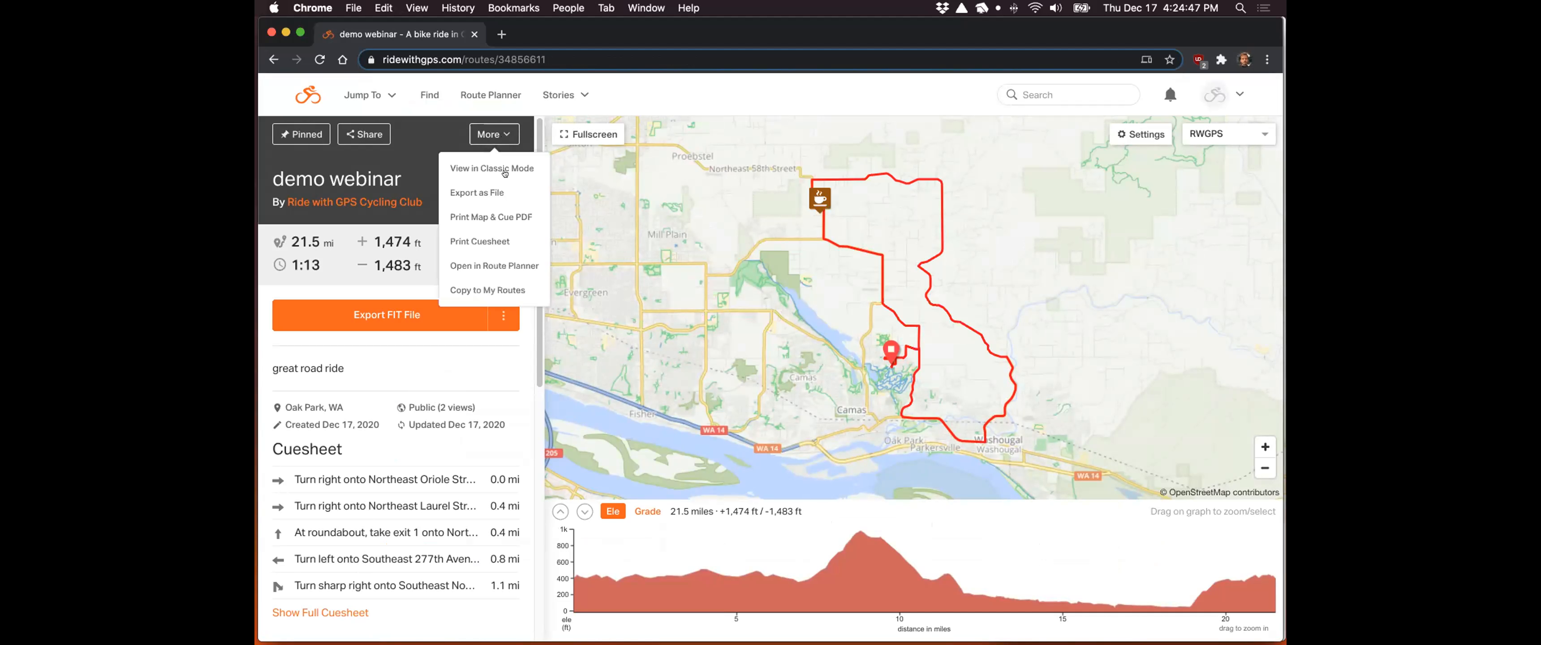
left_click(519, 264)
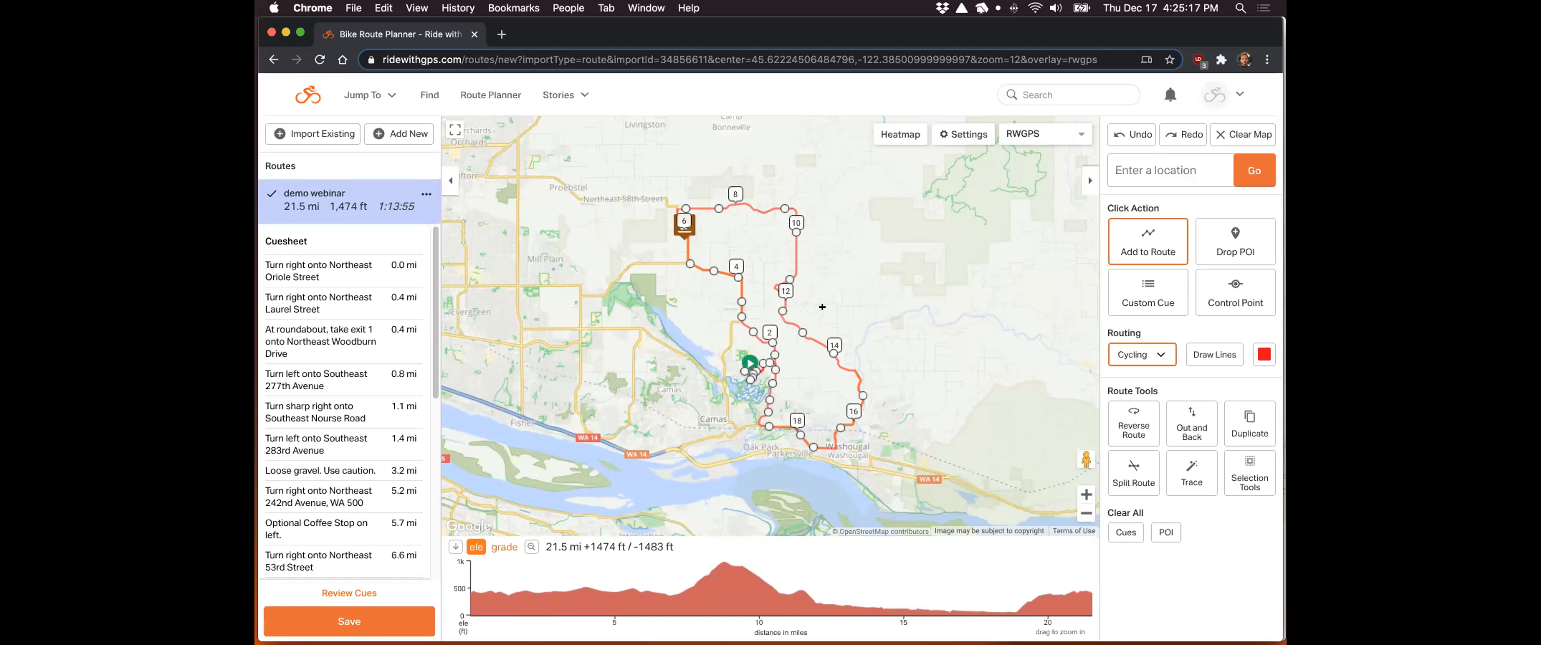
left_click(1123, 413)
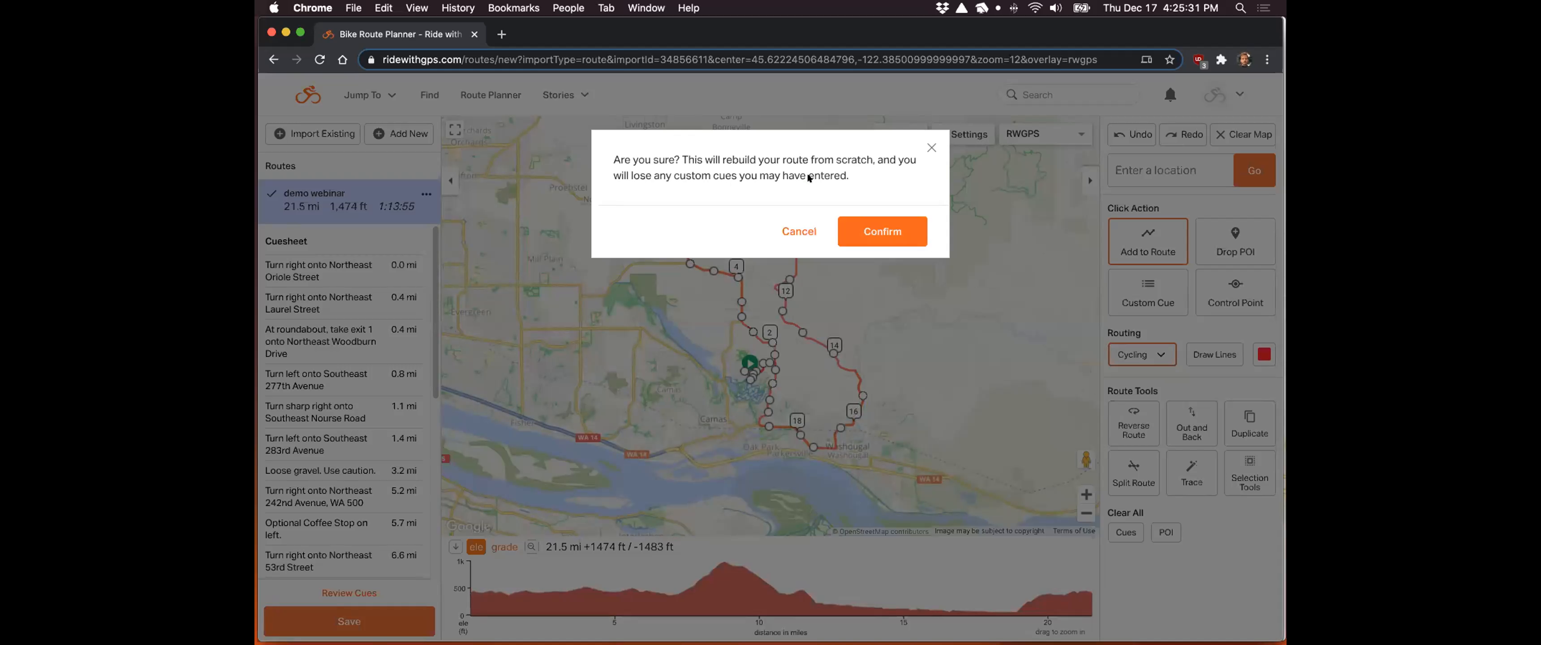
left_click(886, 230)
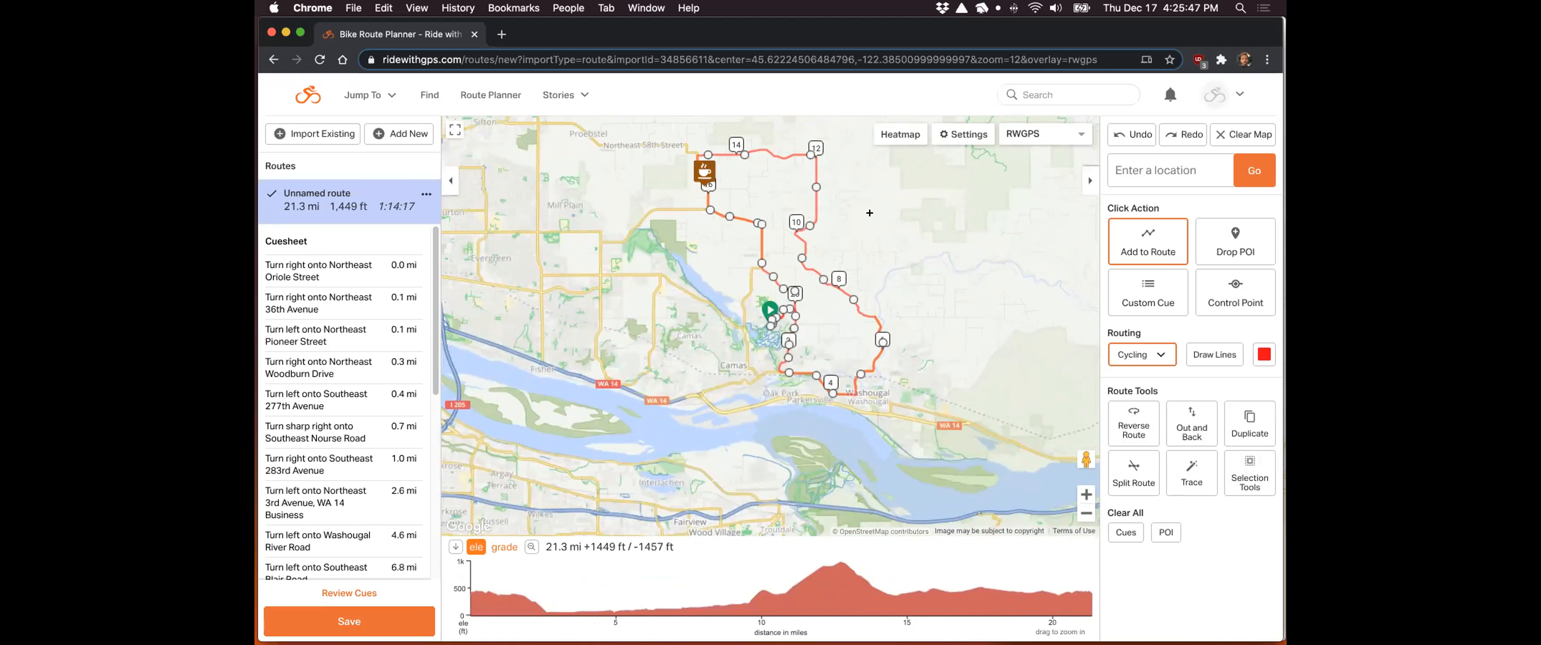
Step: Select about the first 1.1 miles of the reversed route, up to the main loop, and delete that section
left_click_drag(867, 215, 865, 235)
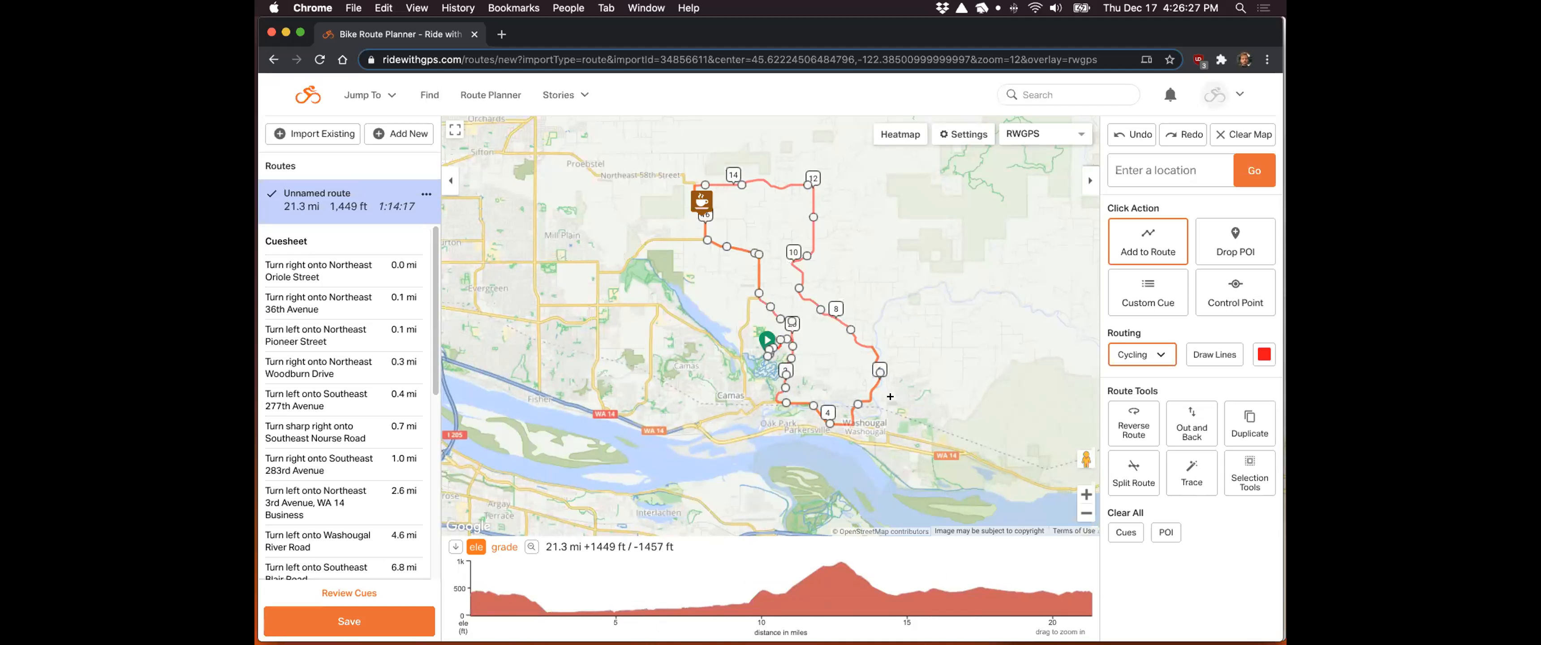
scroll(858, 406, "up", 5)
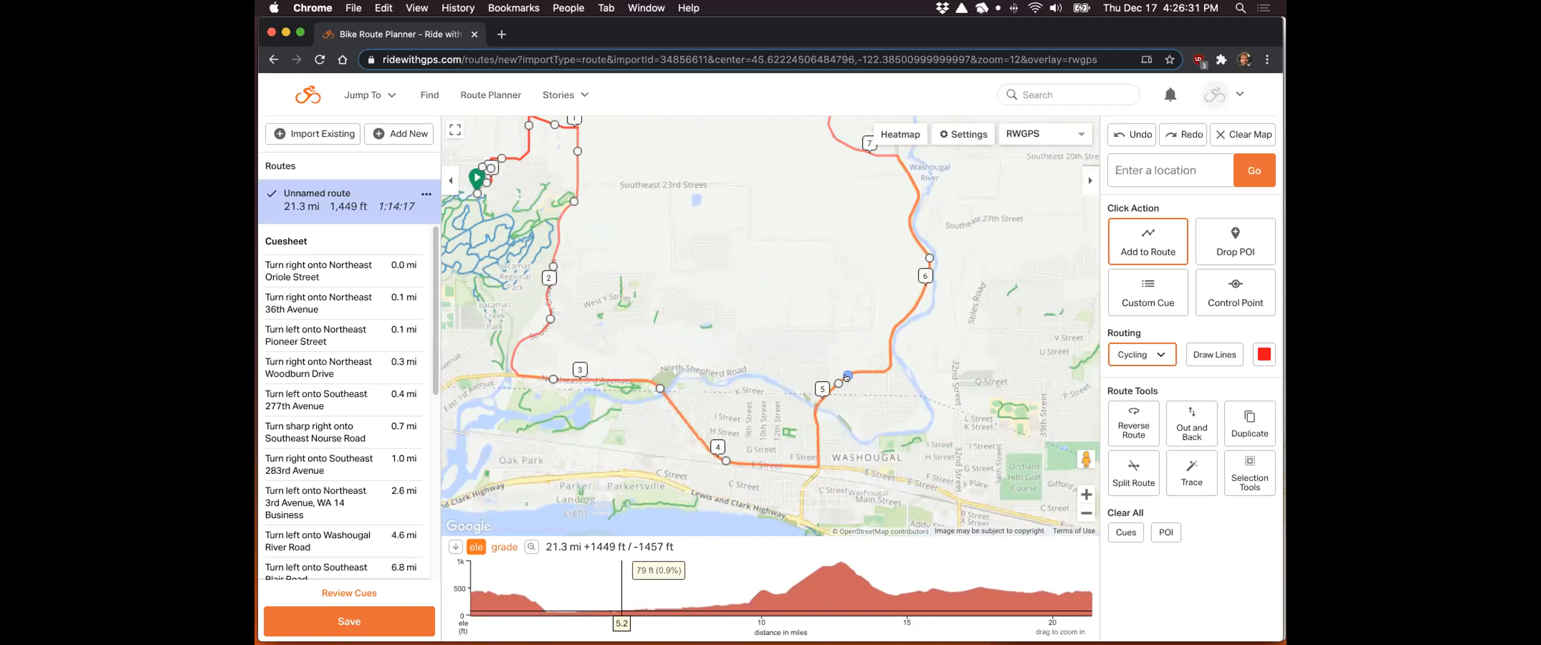
scroll(512, 205, "down", 2)
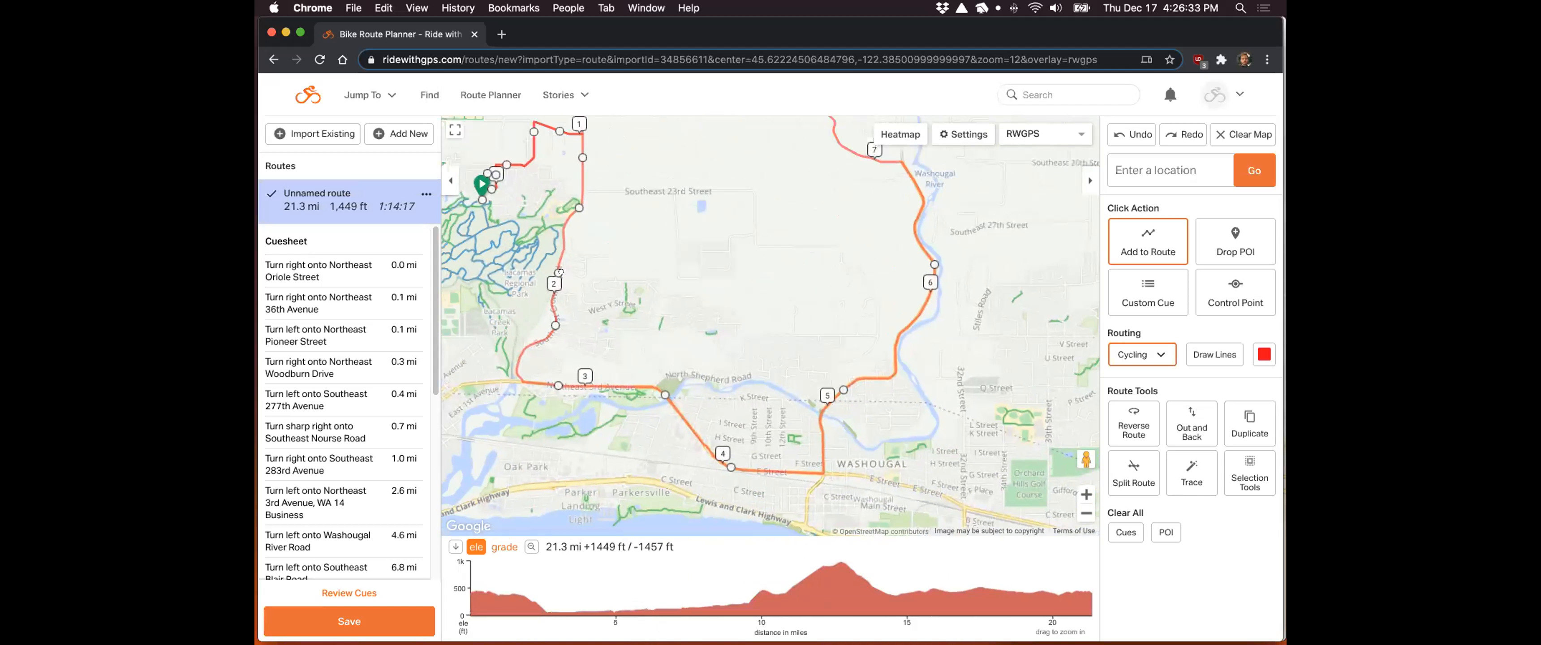
scroll(572, 193, "up", 2)
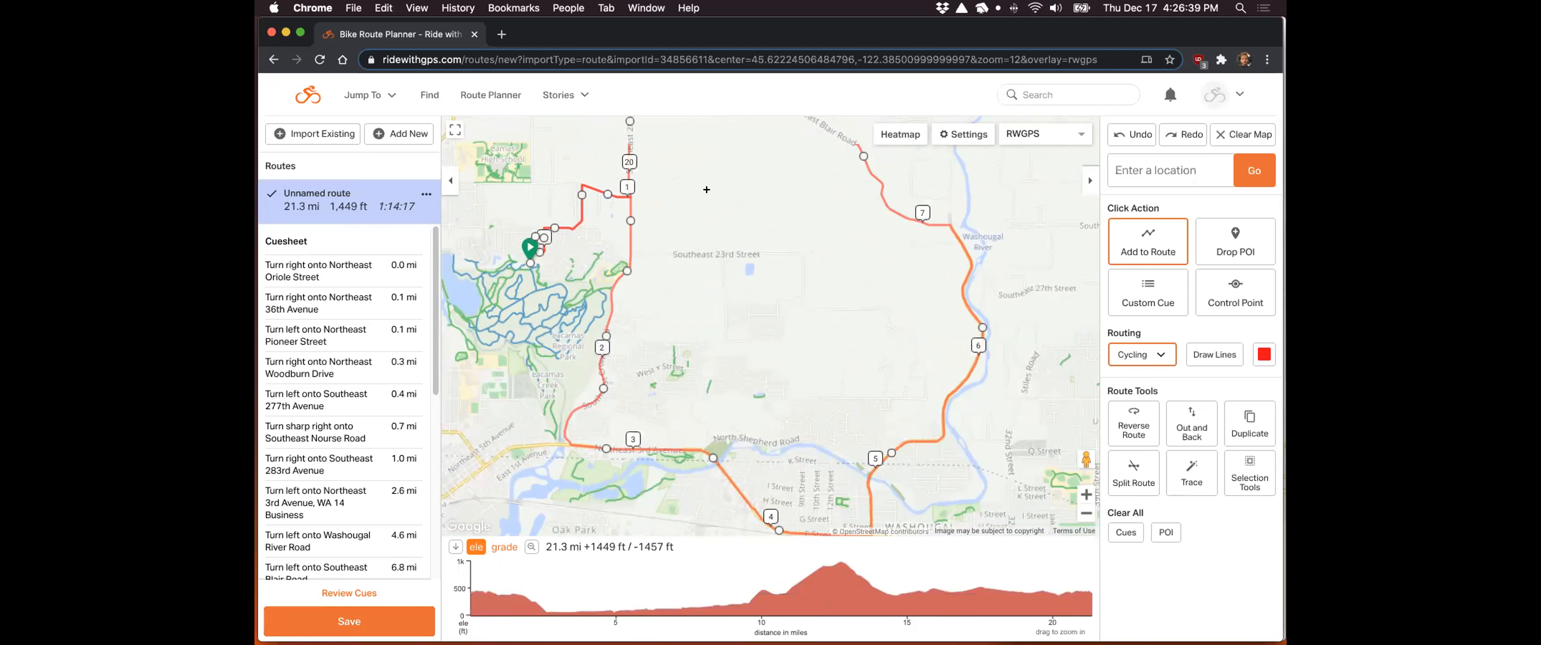
left_click_drag(626, 188, 585, 246)
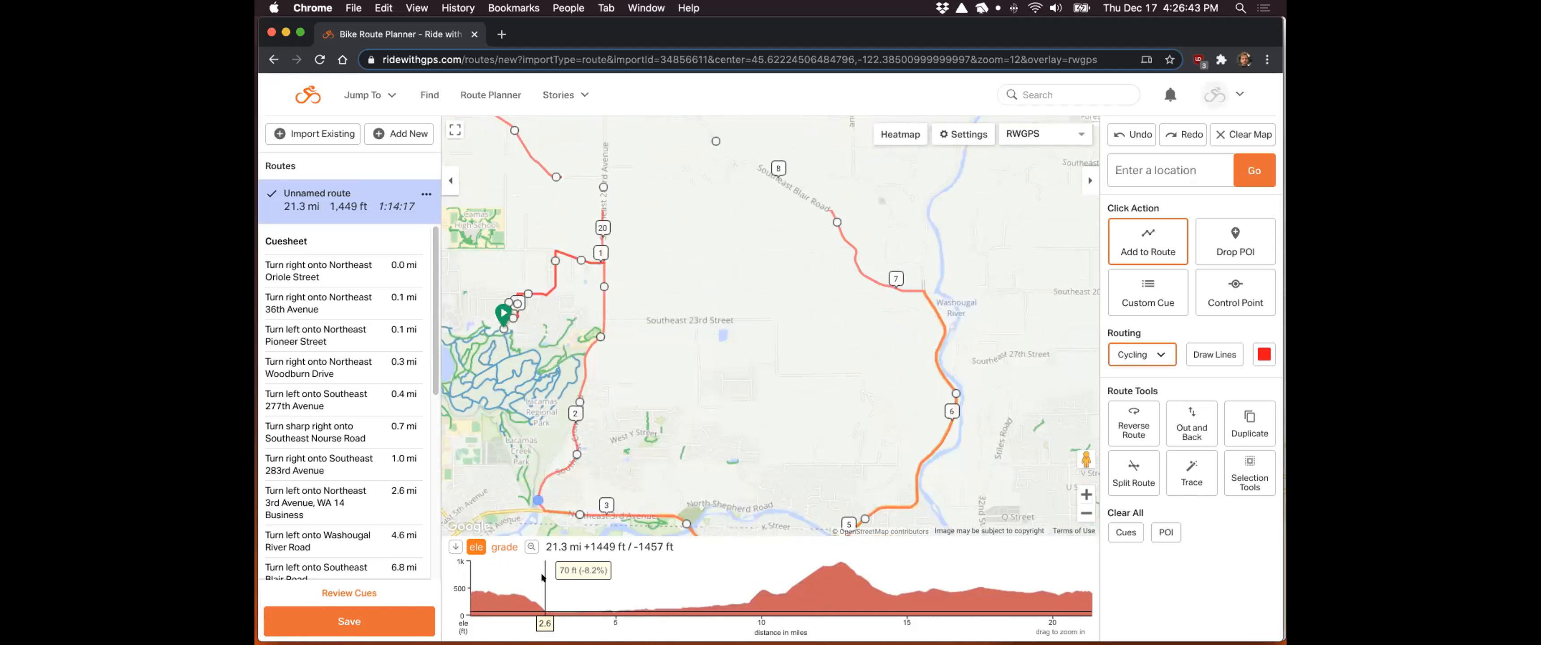
left_click_drag(503, 580, 455, 579)
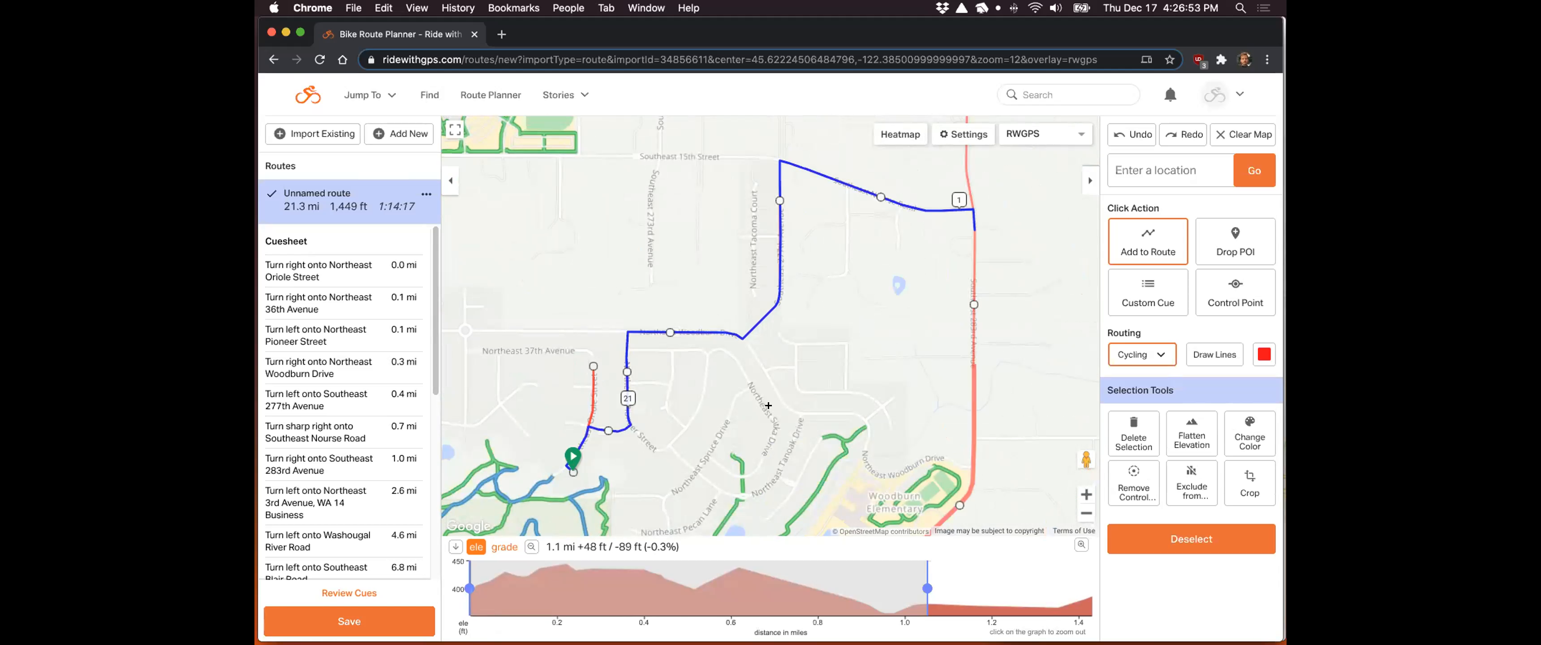
left_click(1128, 421)
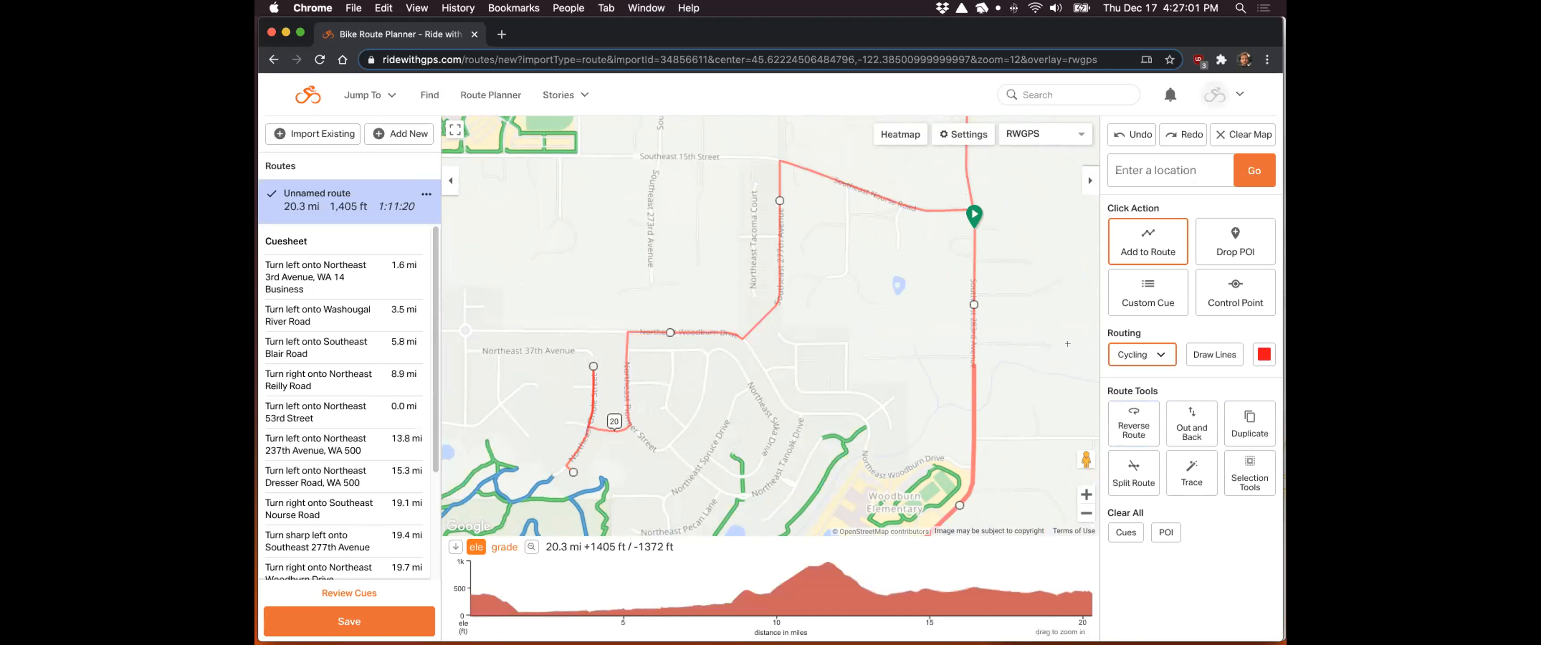
Step: Select about the last 1.2 miles of the route, from the loop's start point to the finish, and delete that section
scroll(1067, 343, "down", 2)
left_click_drag(1018, 276, 850, 328)
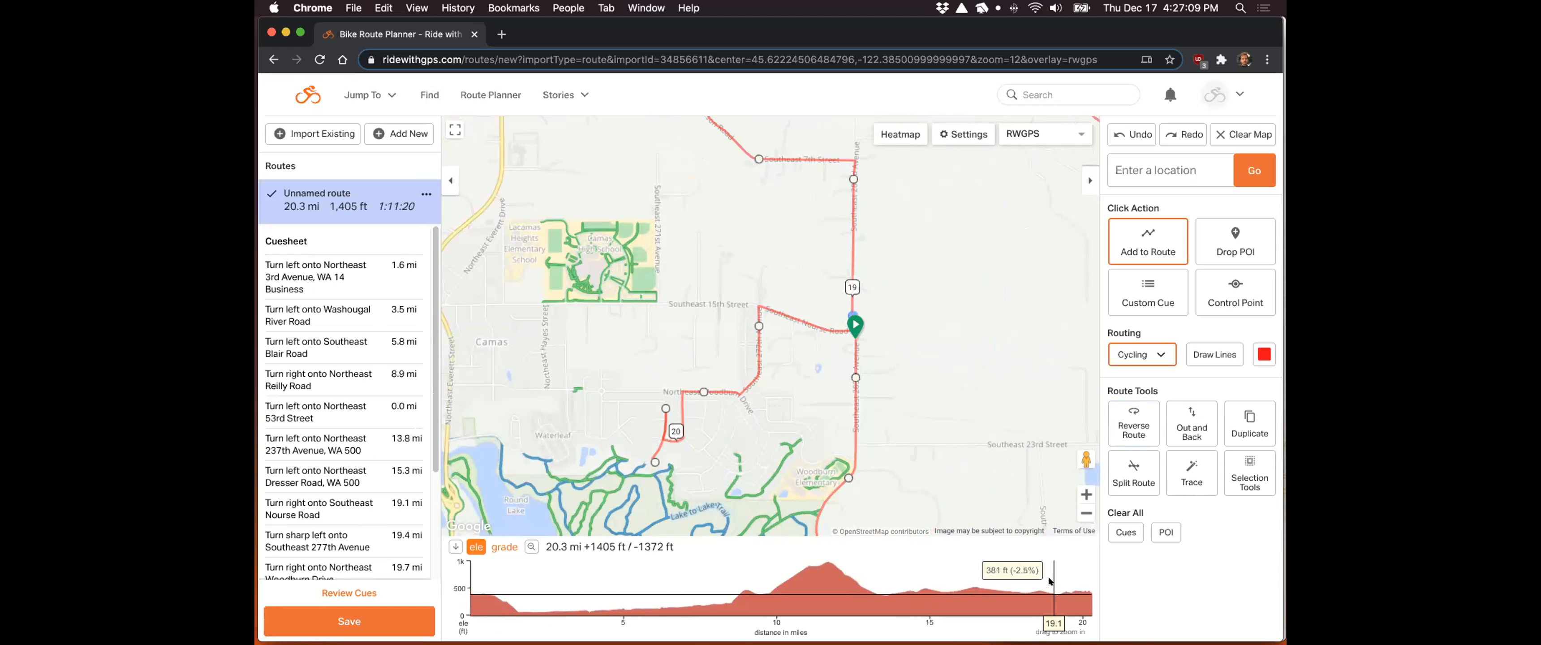
left_click_drag(1052, 580, 1094, 583)
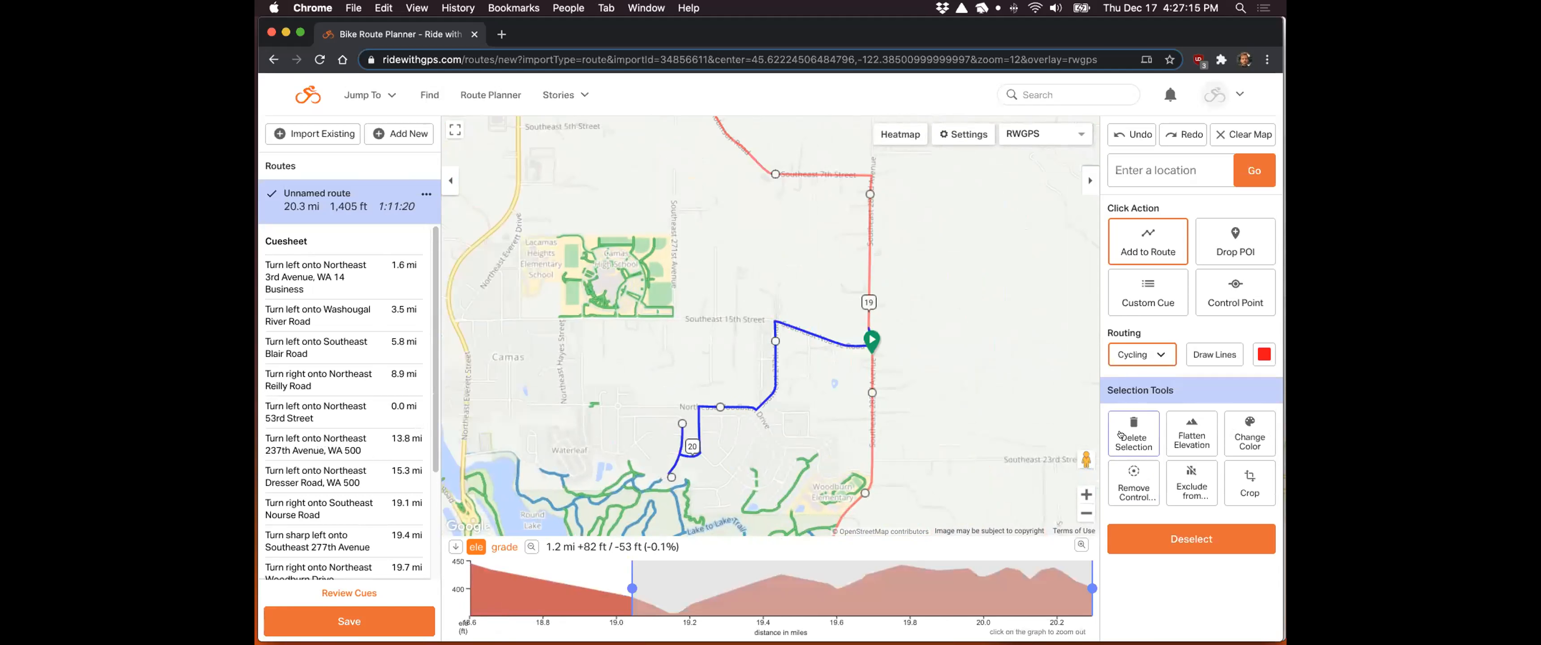
left_click(1120, 435)
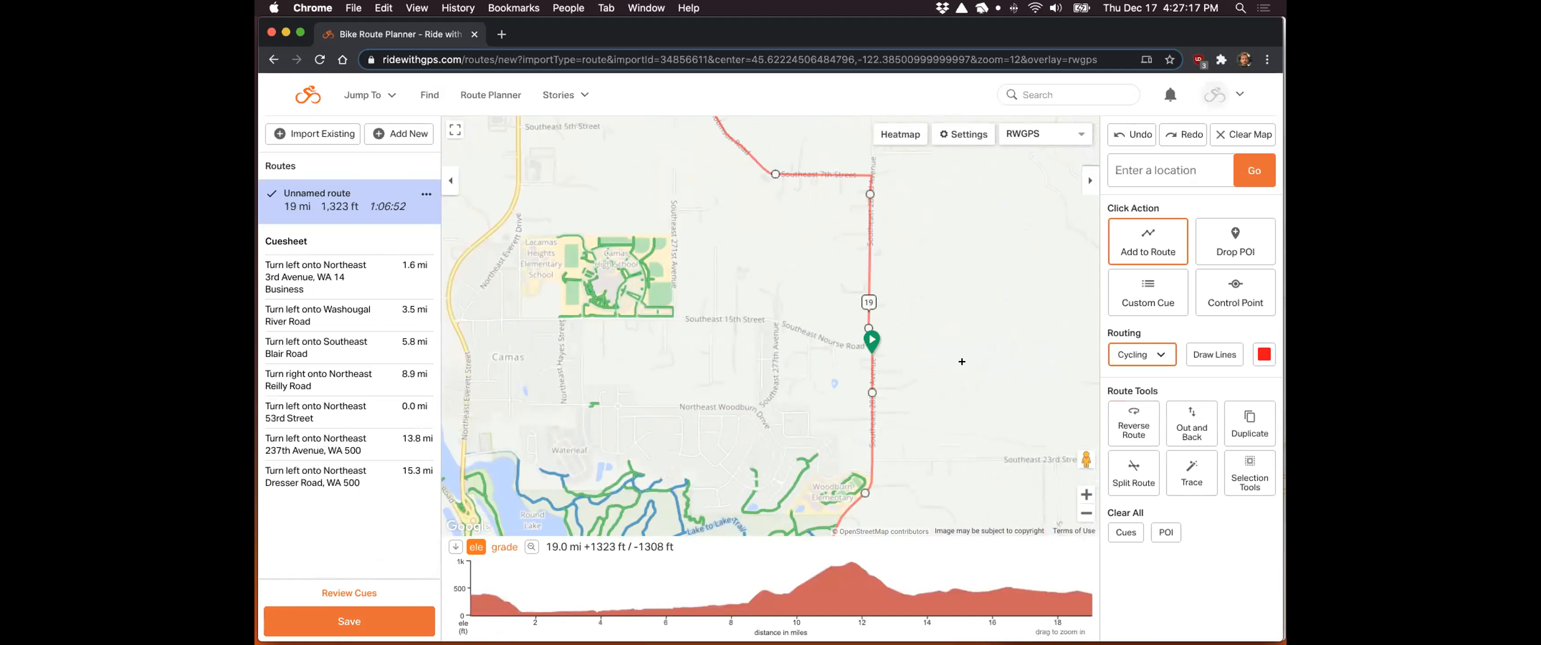
Step: Split the route into two at about mile 3.9, just north of Washougal
scroll(960, 359, "down", 2)
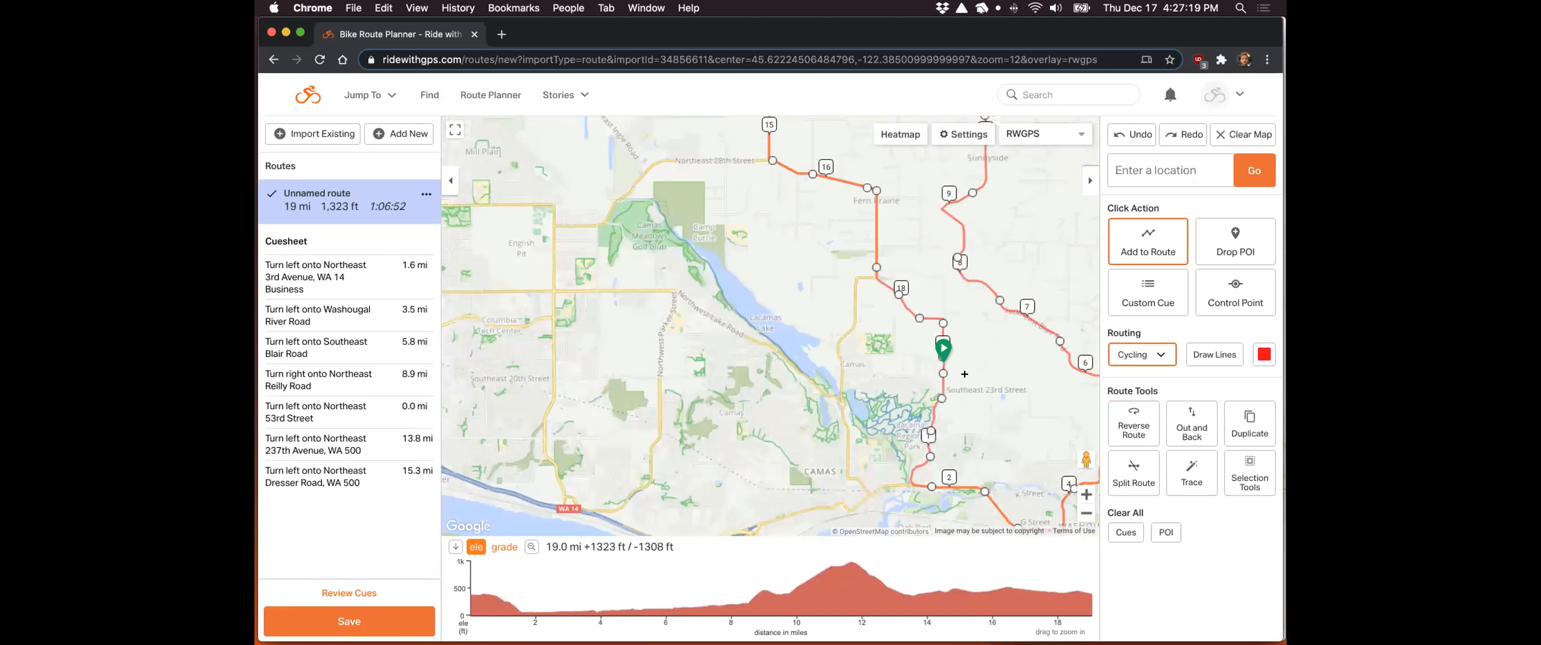
scroll(986, 395, "down", 1)
left_click_drag(994, 406, 873, 428)
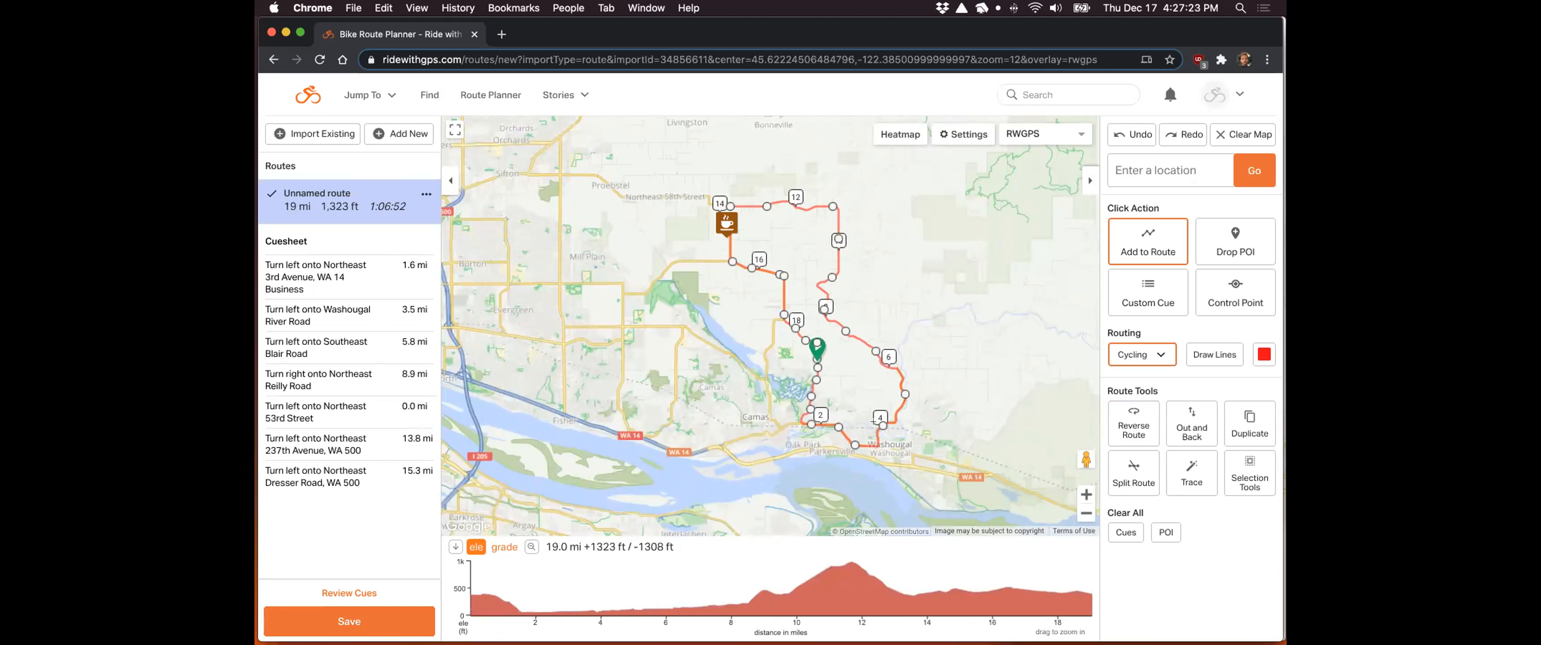
scroll(874, 428, "up", 1)
scroll(873, 420, "up", 1)
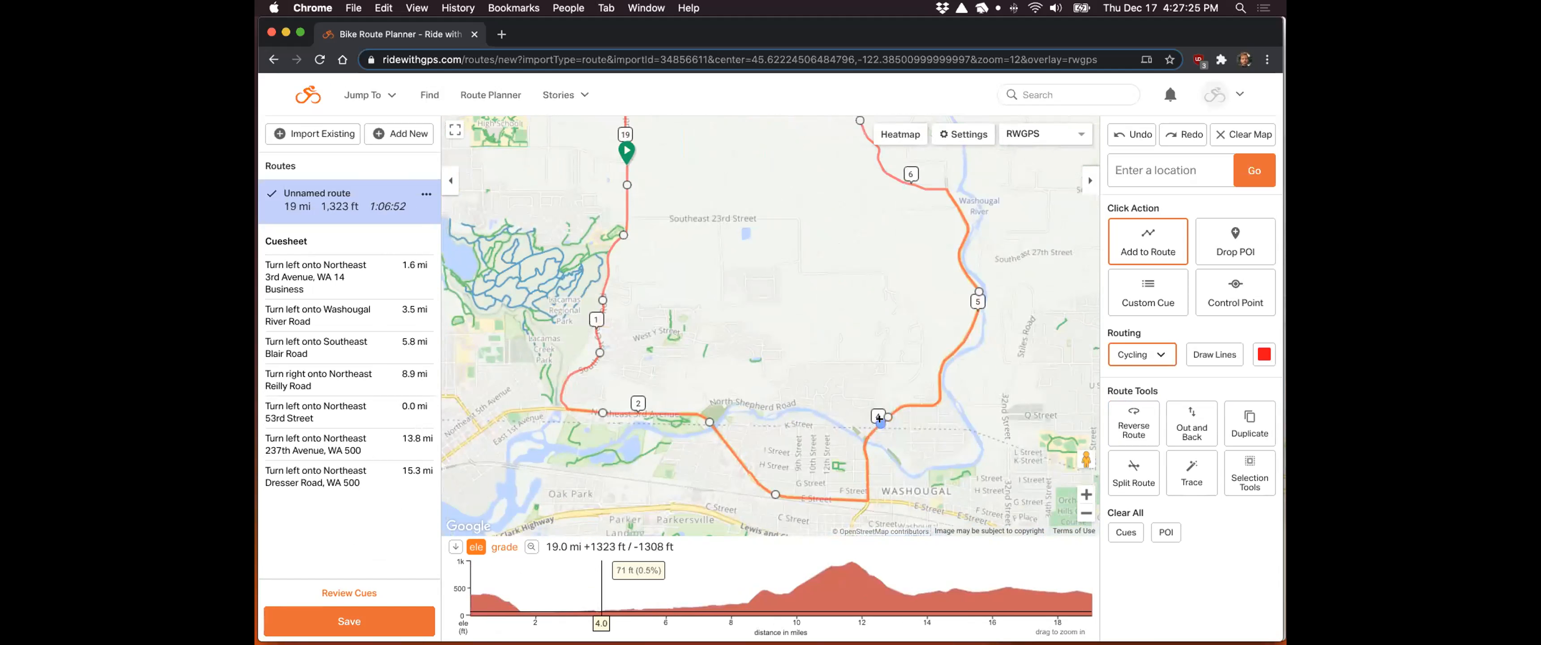
left_click(1133, 473)
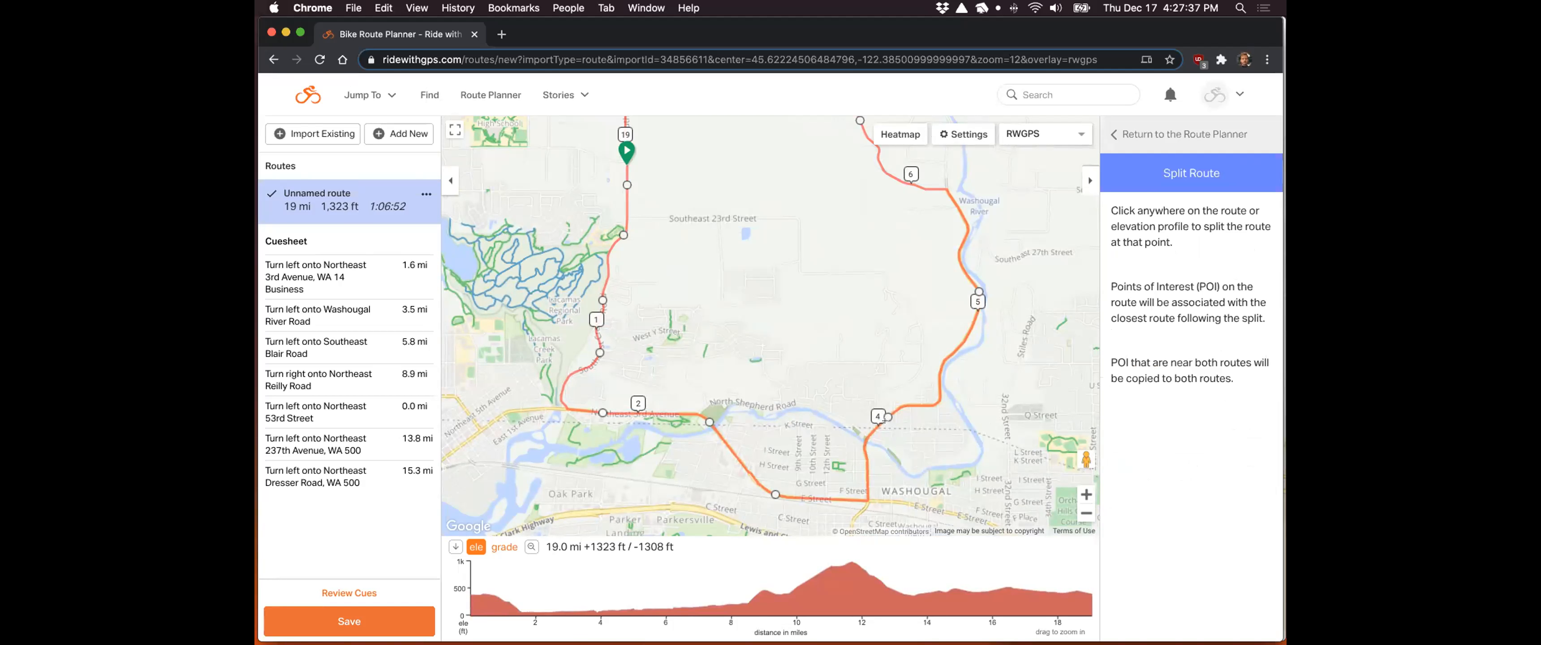
left_click(597, 579)
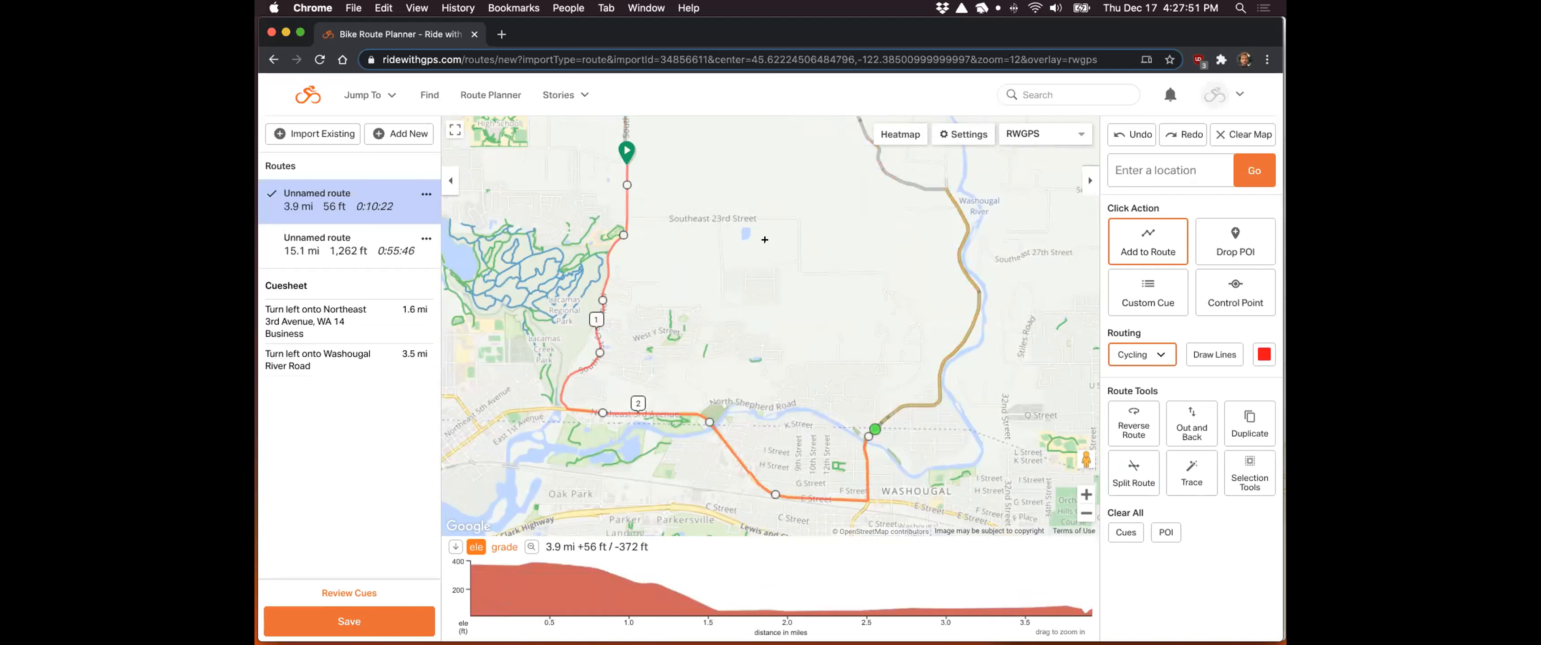
Step: Examine the two split routes by switching between them, ending with the 15.1-mile route active near its start
left_click_drag(743, 305, 724, 368)
scroll(743, 308, "down", 2)
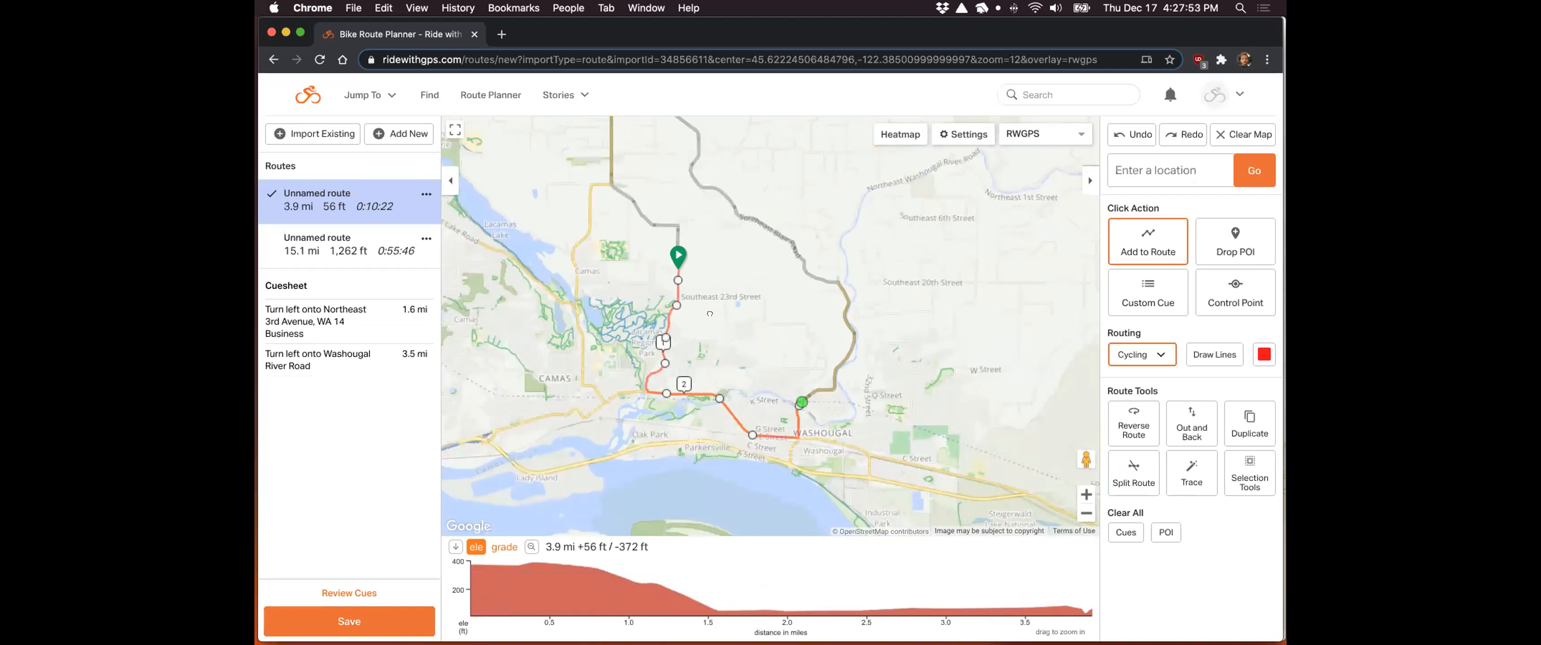
left_click_drag(782, 417, 754, 452)
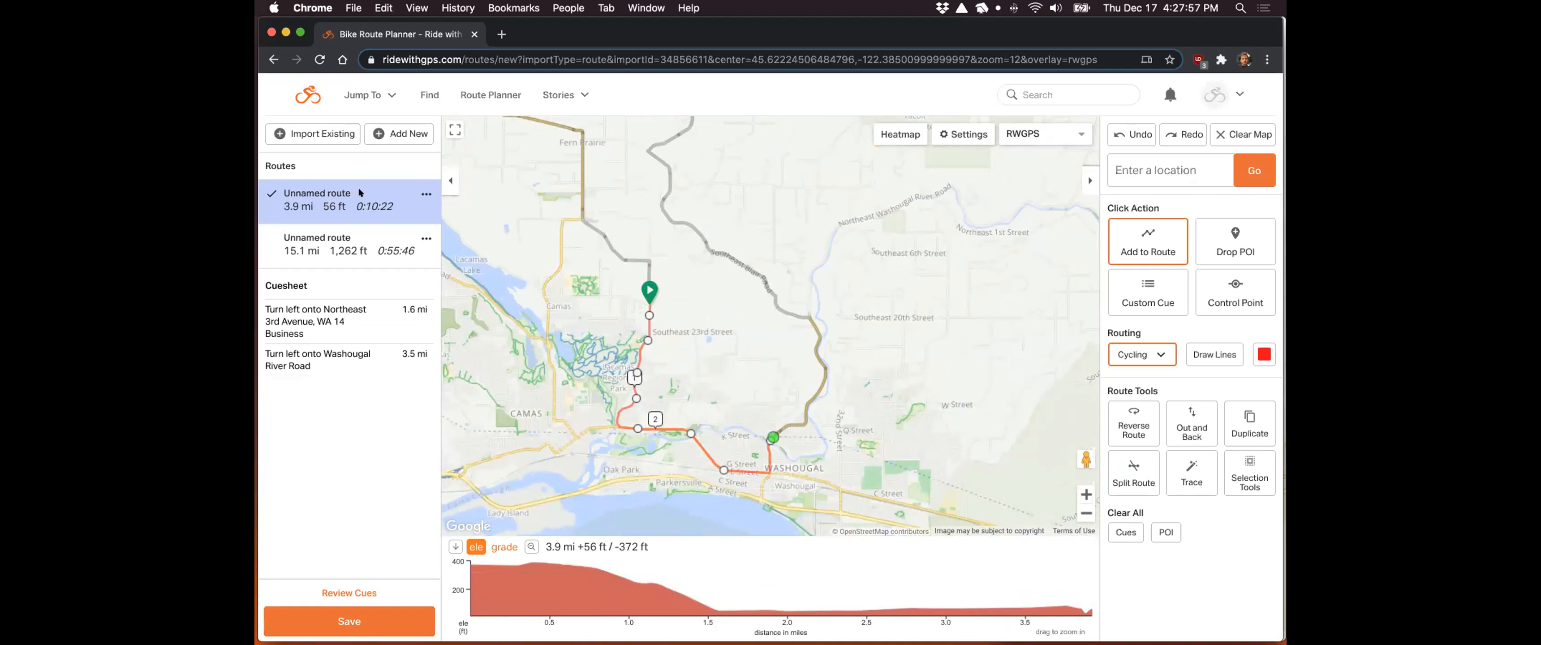
left_click(335, 236)
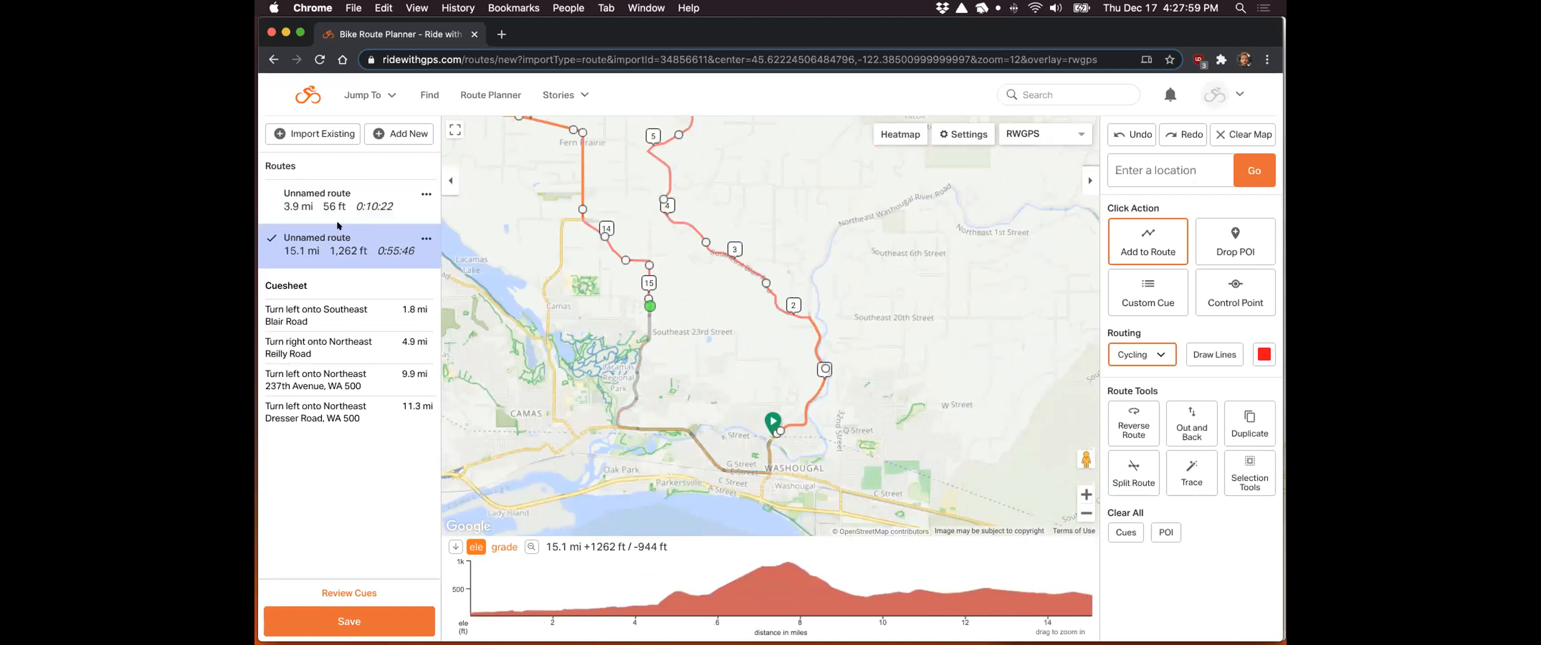
left_click(337, 205)
left_click(338, 233)
scroll(770, 454, "up", 3)
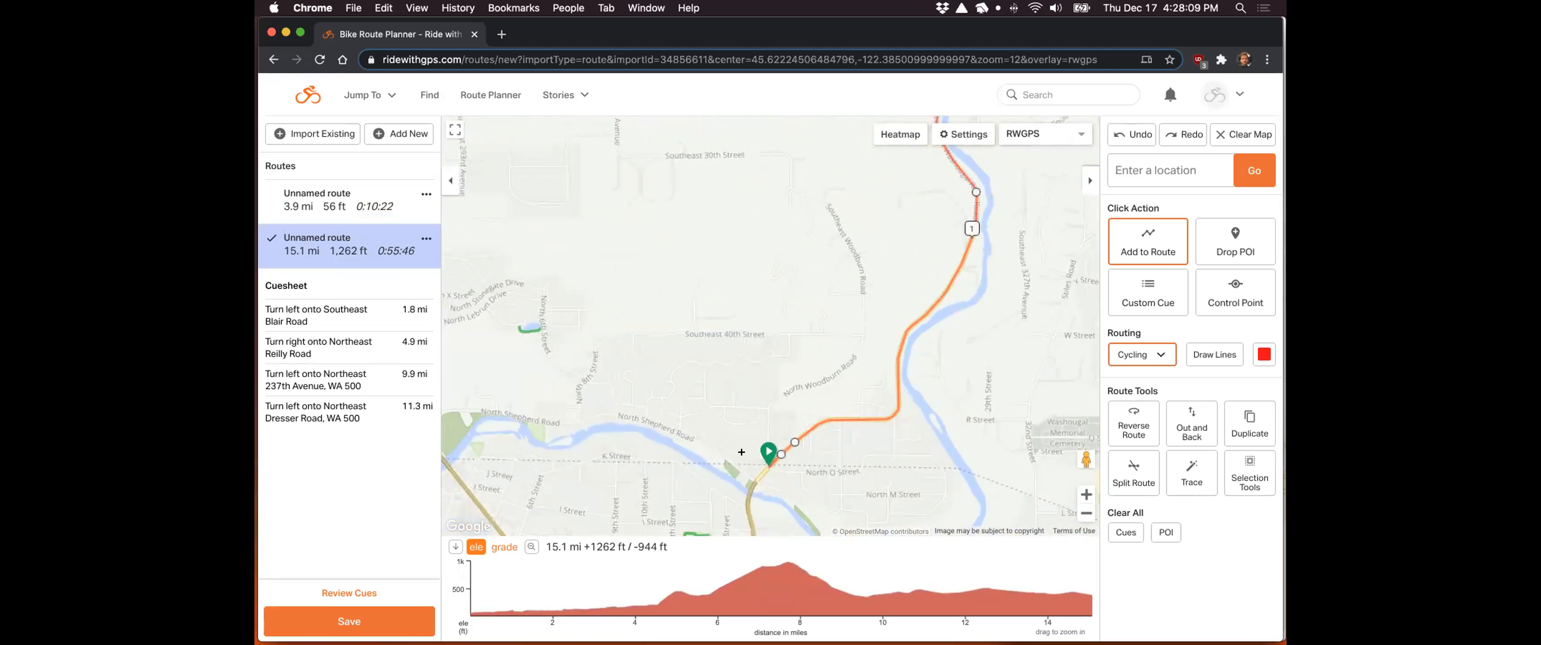
Step: Connect the end of the 15.1-mile route to the start of the 3.9-mile route, joining them into one route
left_click_drag(742, 449, 734, 427)
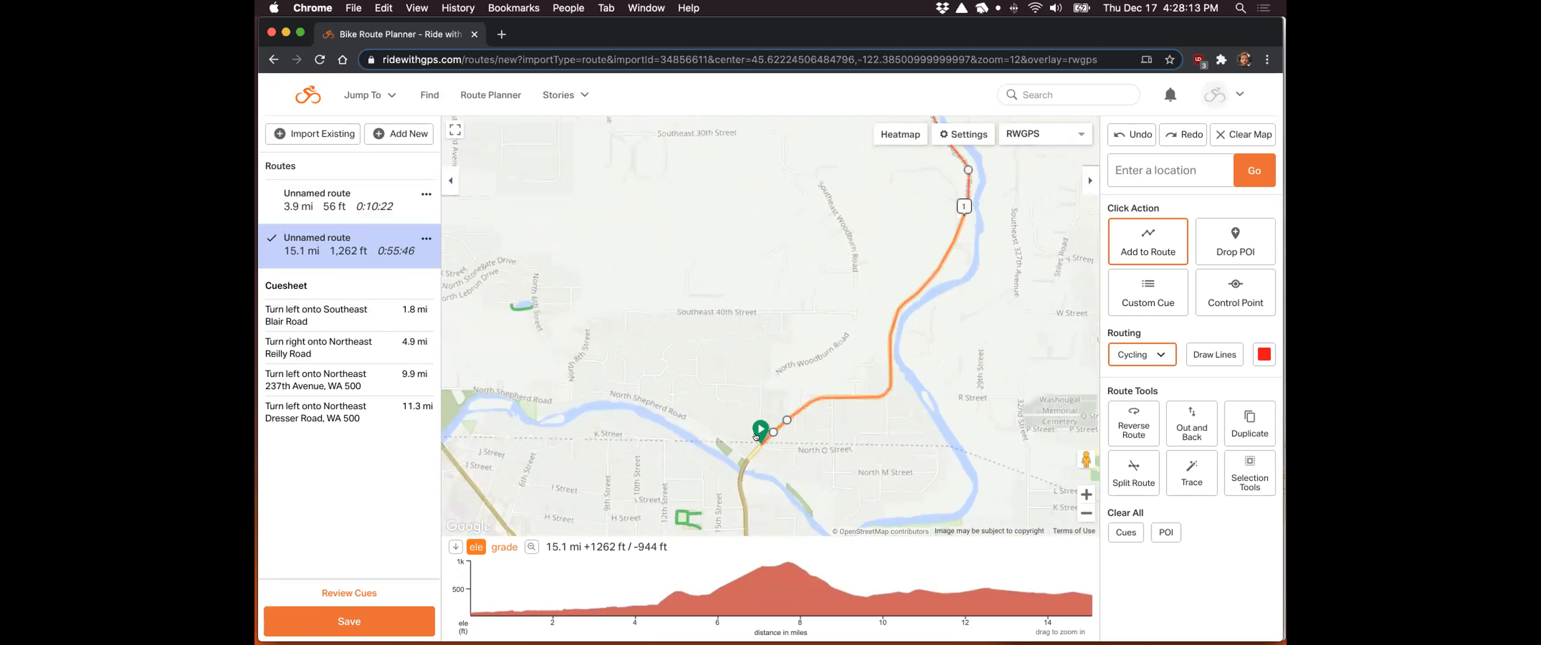
left_click_drag(516, 171, 753, 302)
scroll(744, 293, "down", 2)
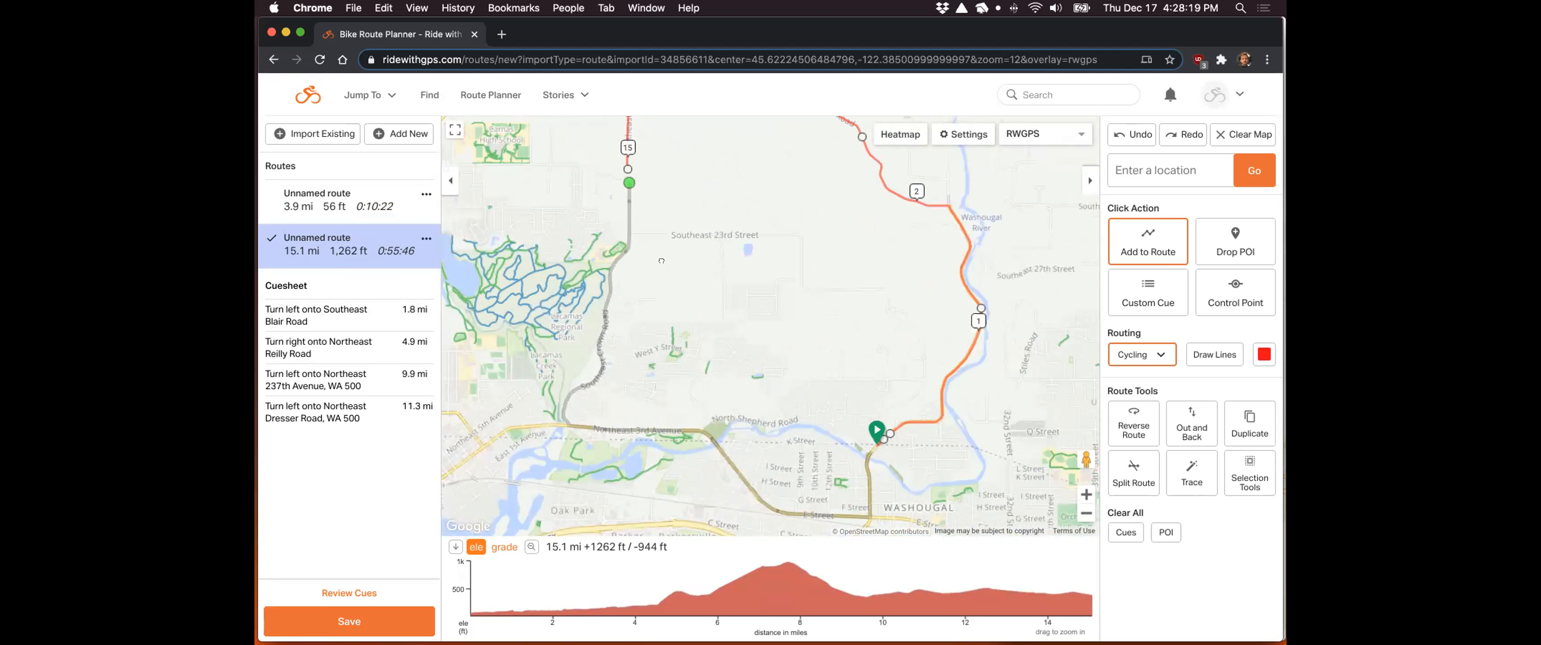
left_click_drag(661, 261, 650, 272)
scroll(650, 272, "up", 1)
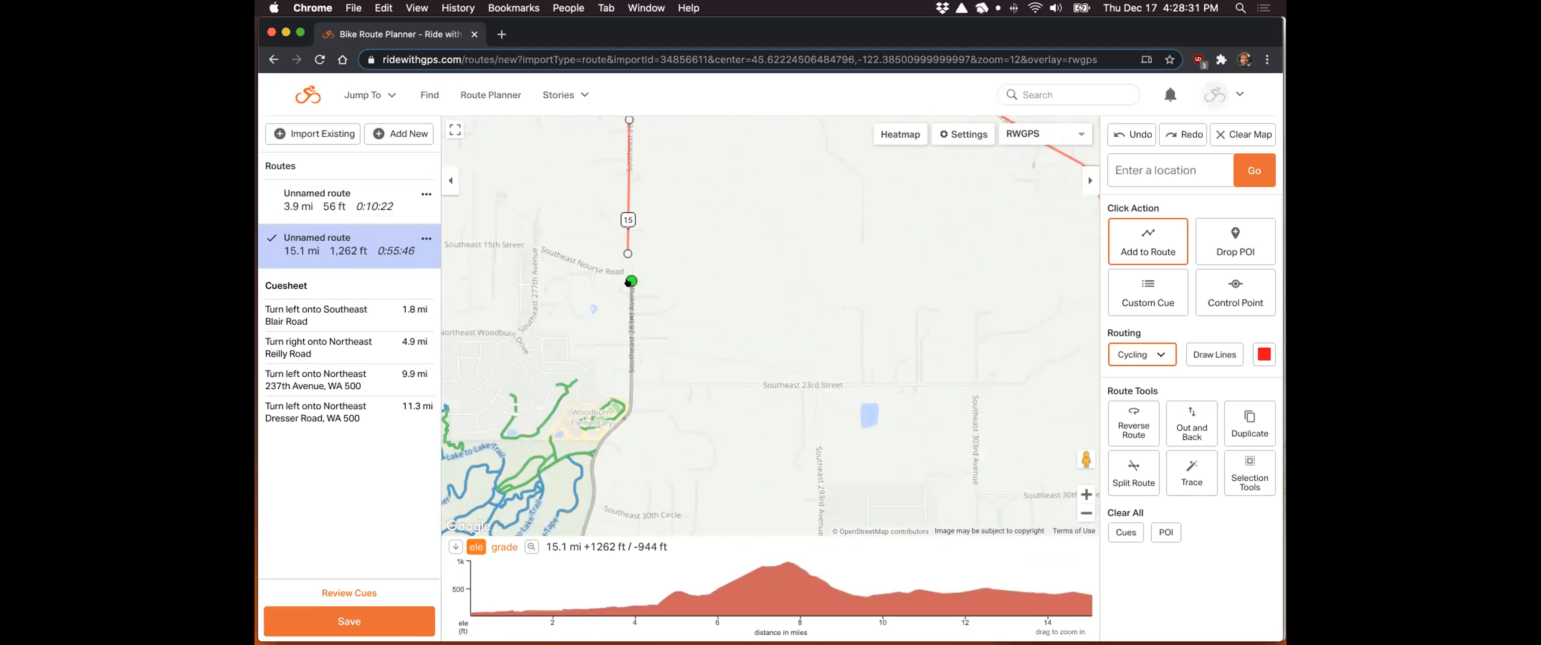
scroll(628, 283, "up", 2)
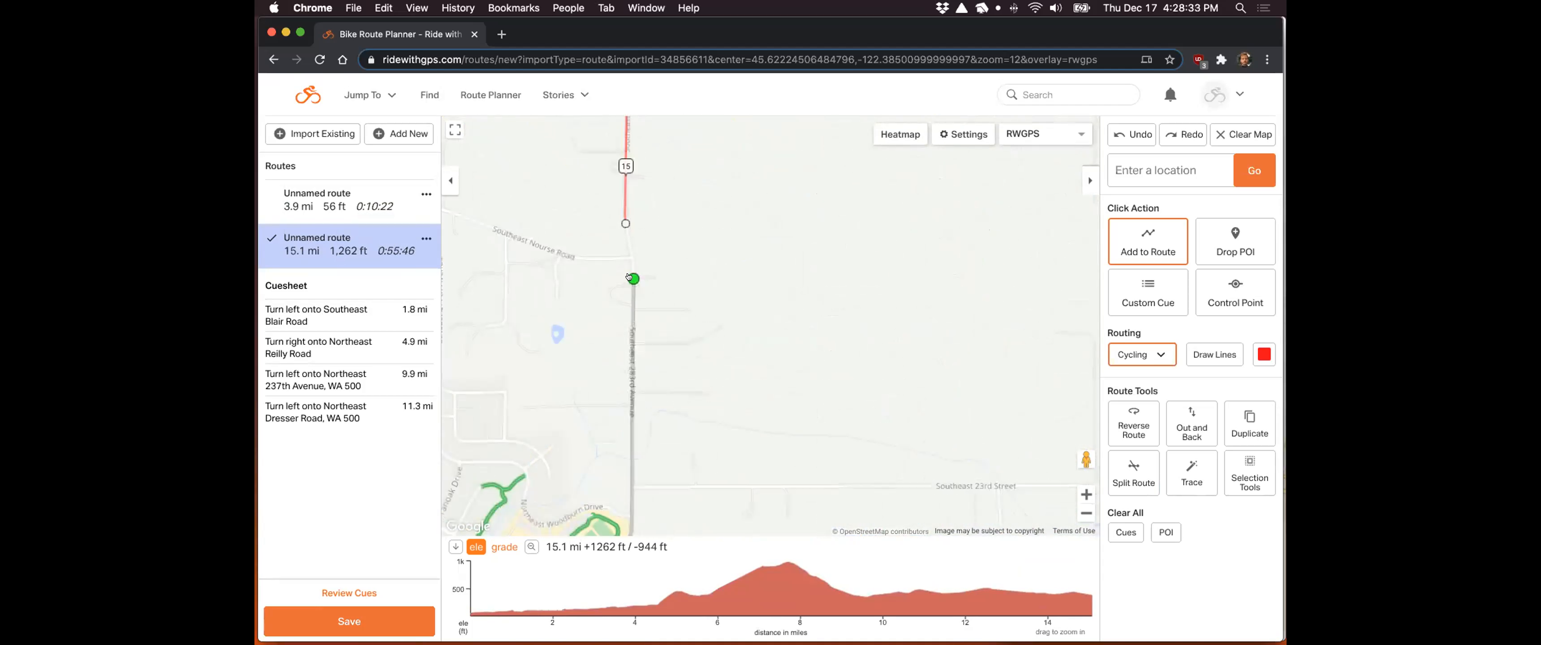
left_click(629, 276)
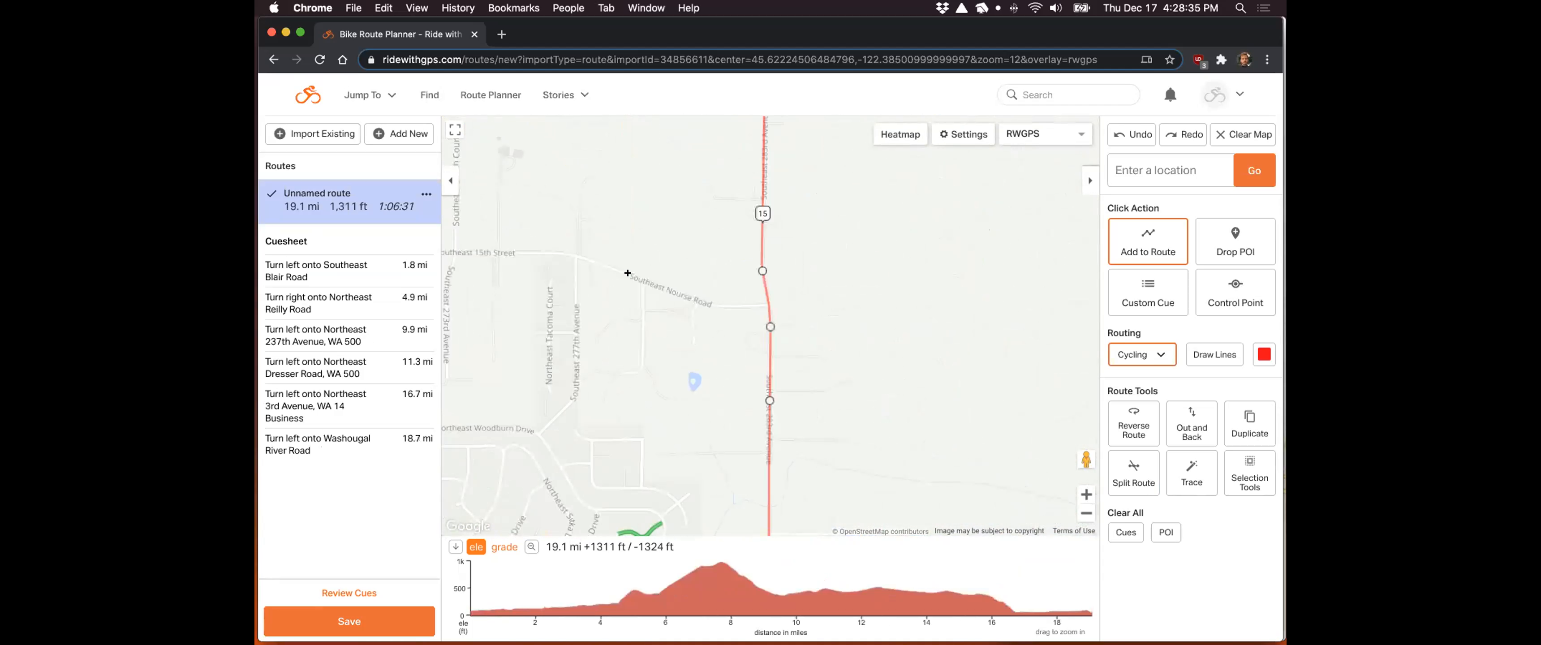
Step: Select the joined route's northern section from about mile 4.8 to mile 12.6, ending at Fern Prairie, and delete it
scroll(627, 273, "down", 4)
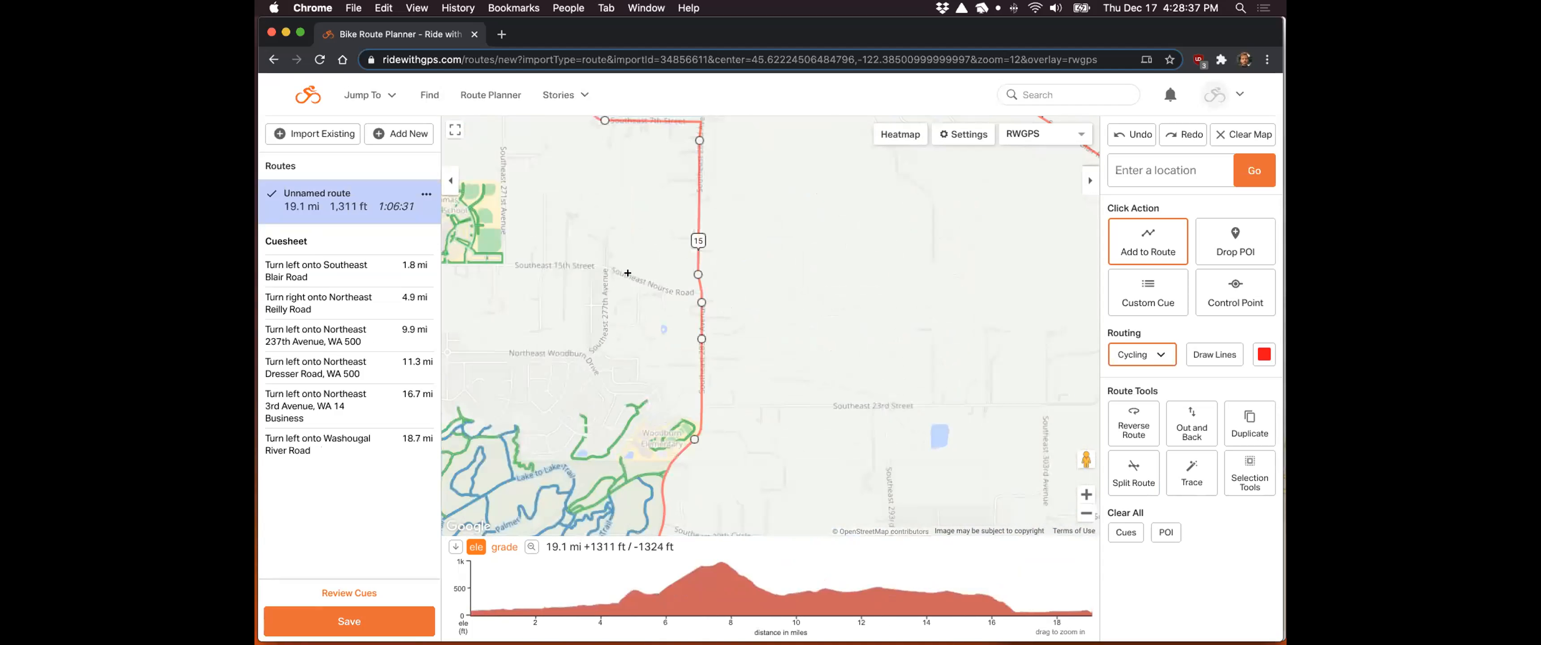
scroll(627, 273, "down", 2)
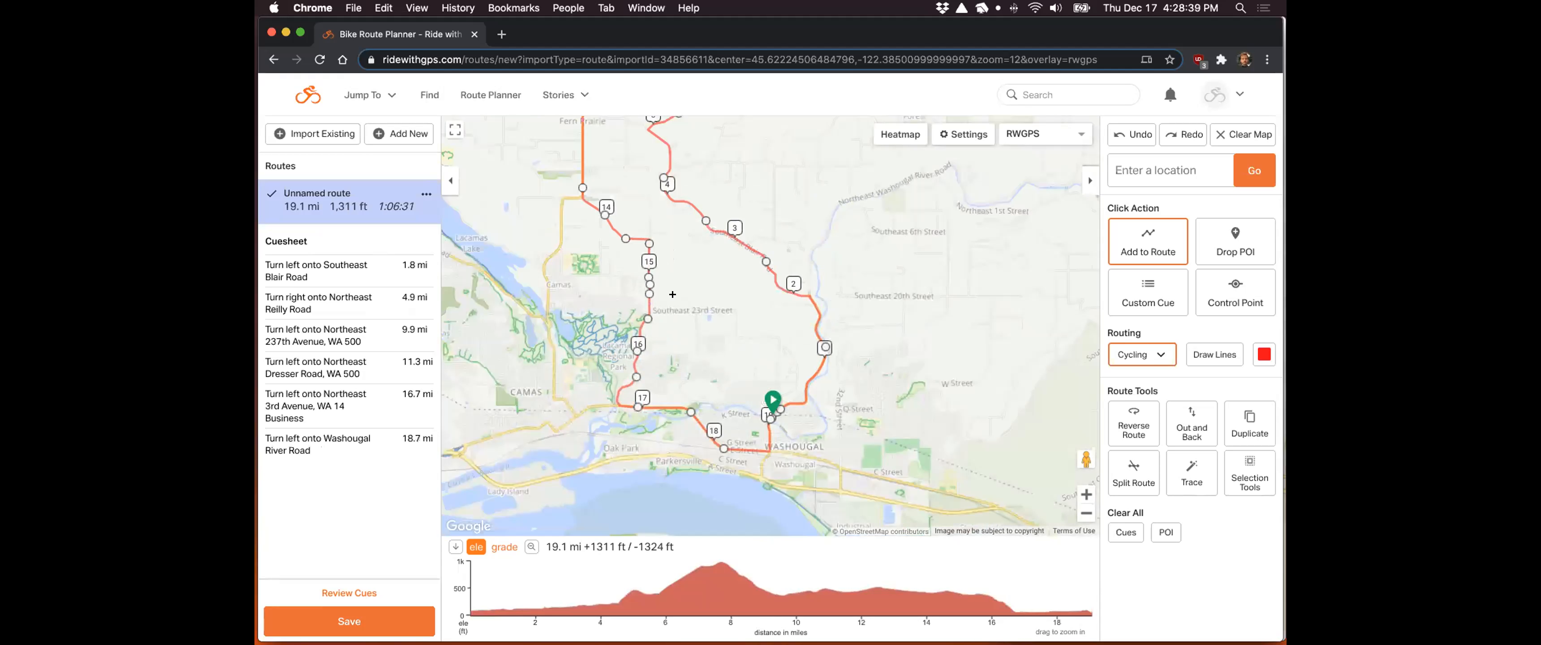
left_click_drag(695, 256, 722, 315)
scroll(729, 317, "down", 2)
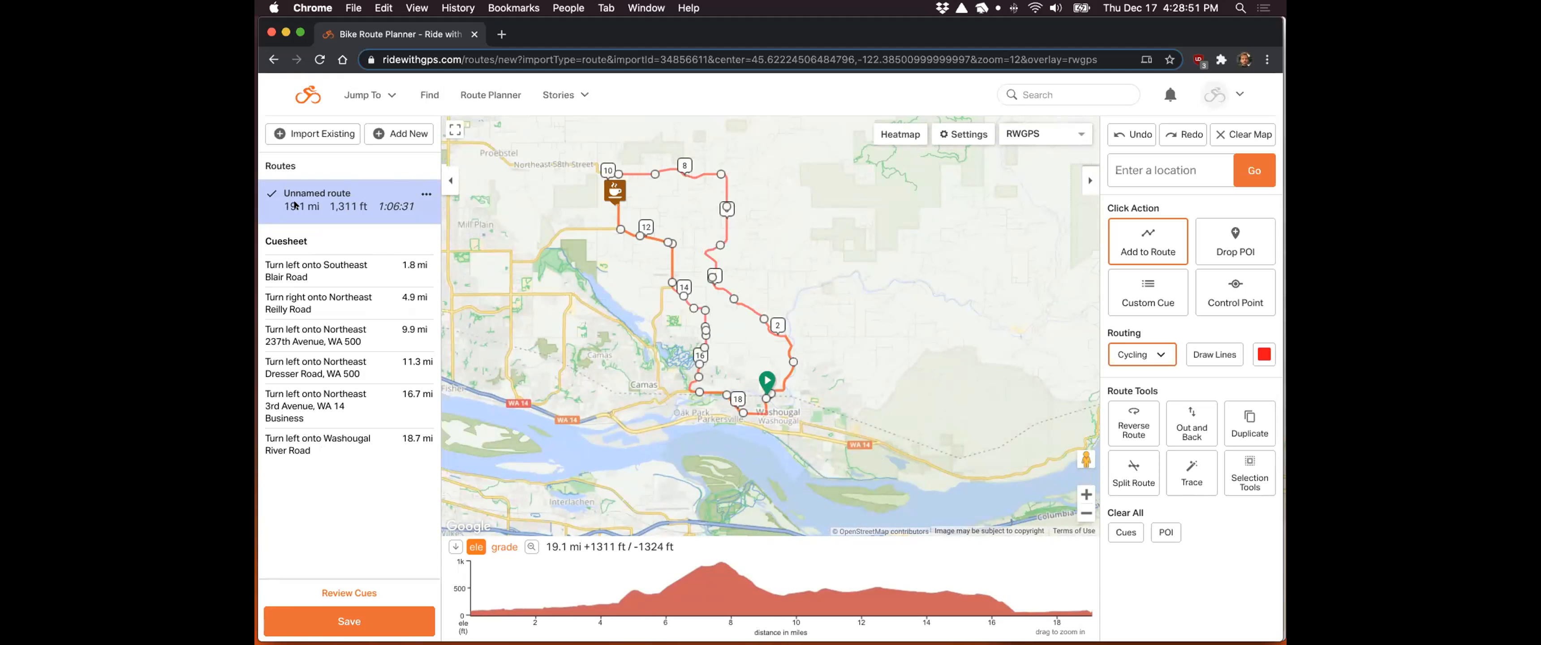
scroll(687, 248, "up", 2)
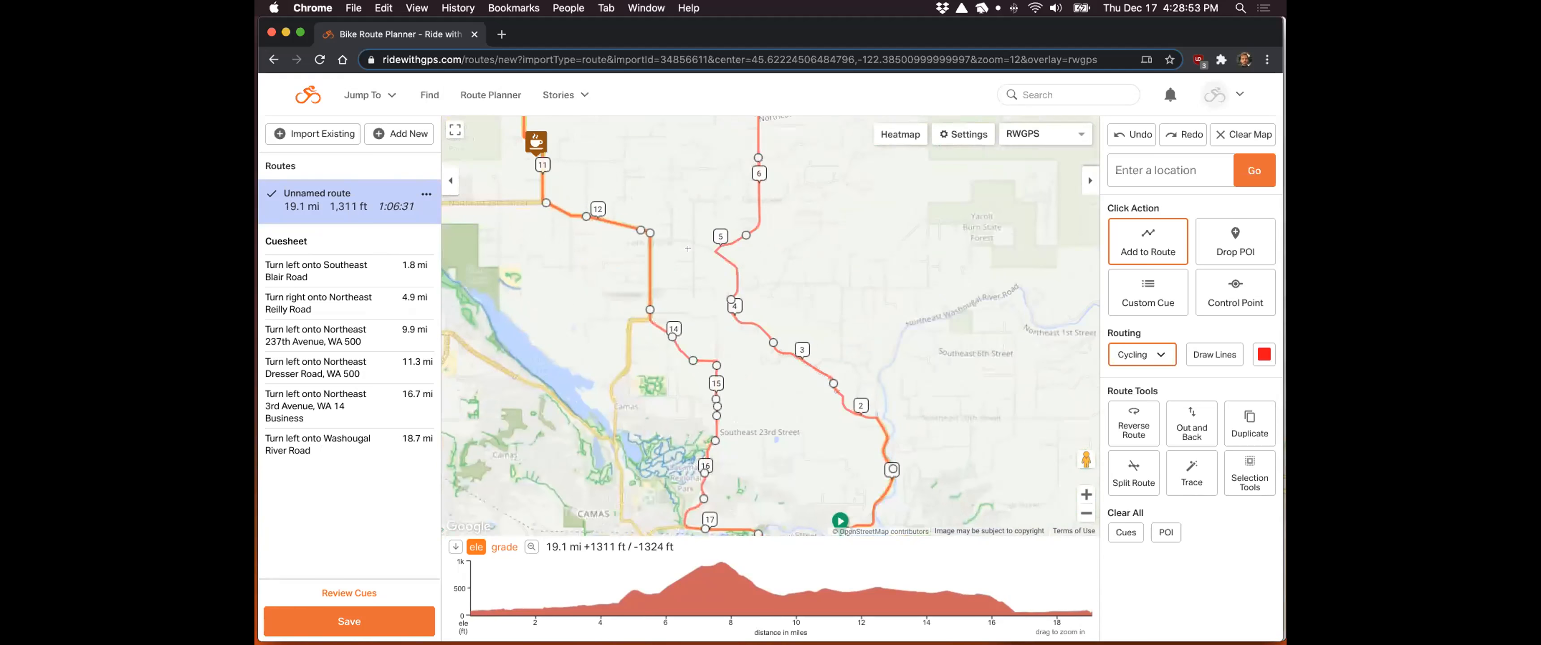
left_click_drag(672, 157, 673, 271)
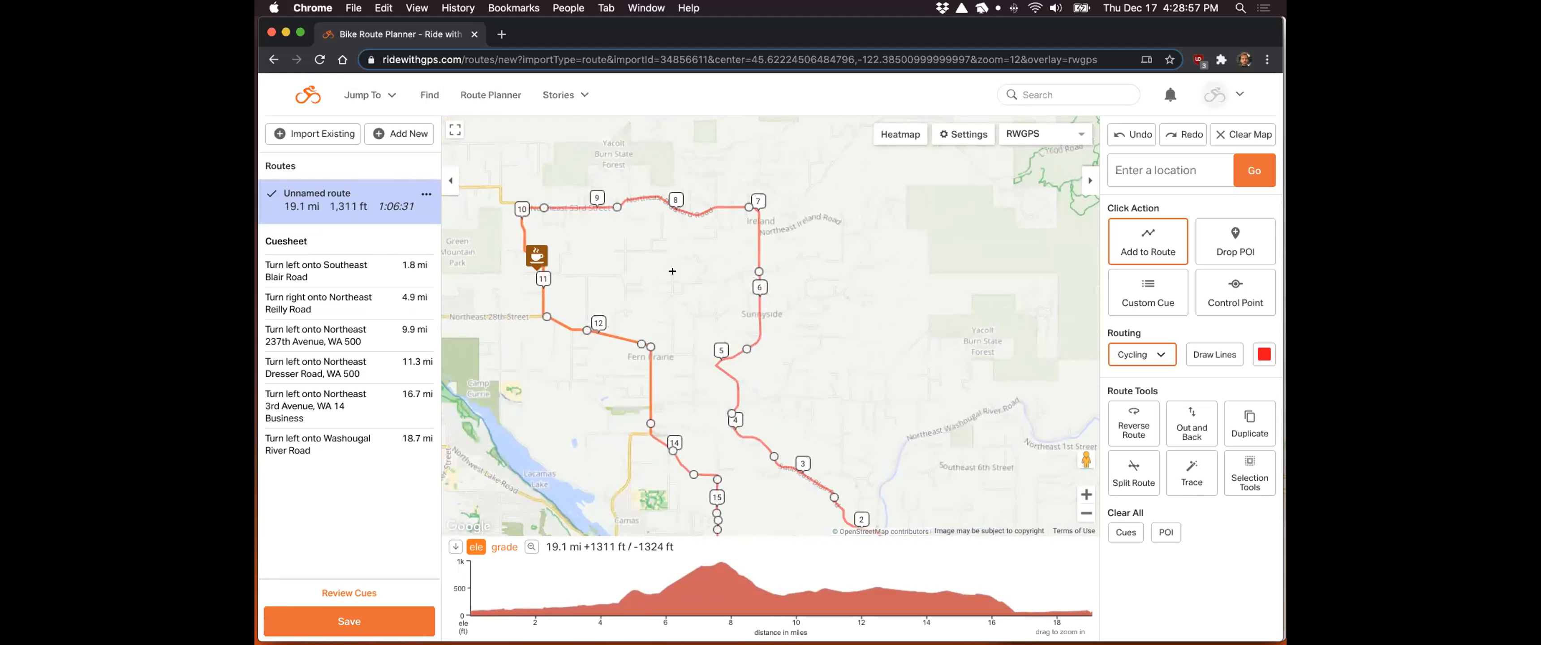
left_click_drag(686, 349, 683, 338)
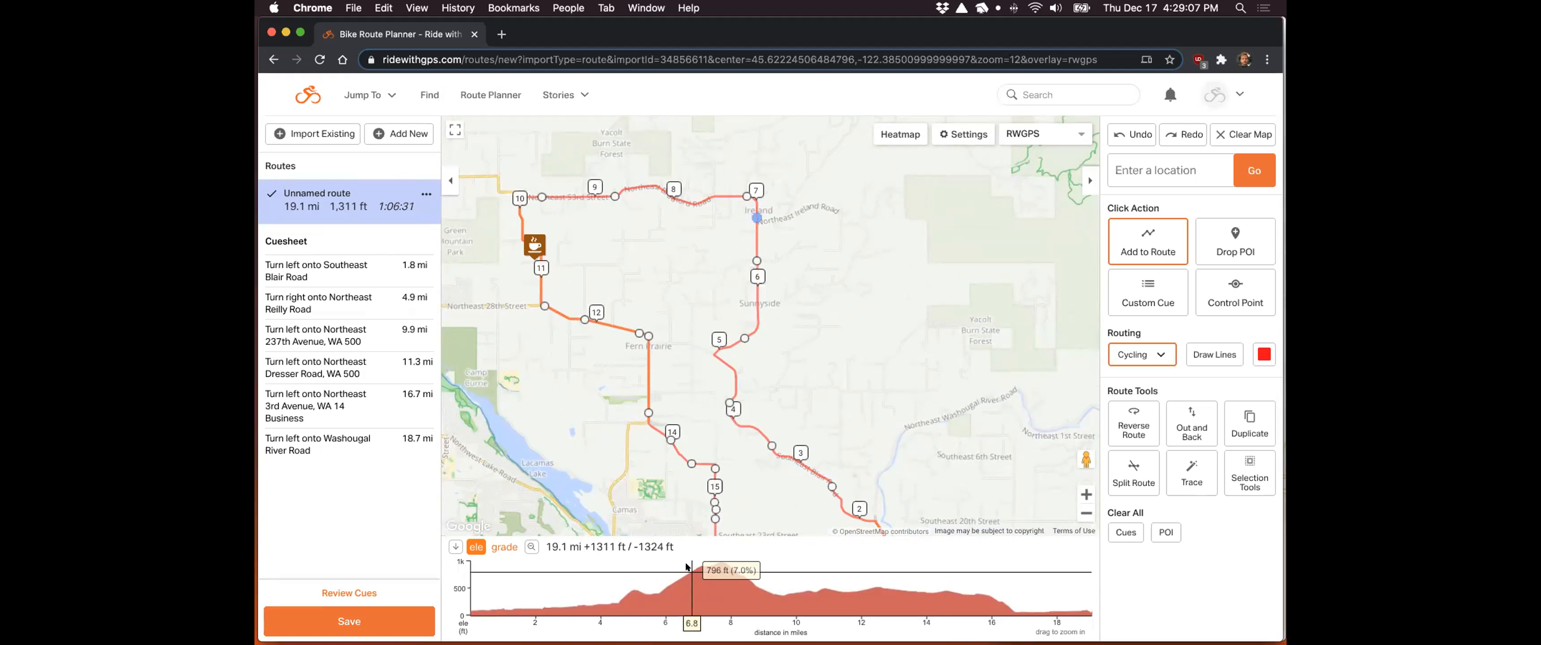
left_click_drag(625, 570, 883, 569)
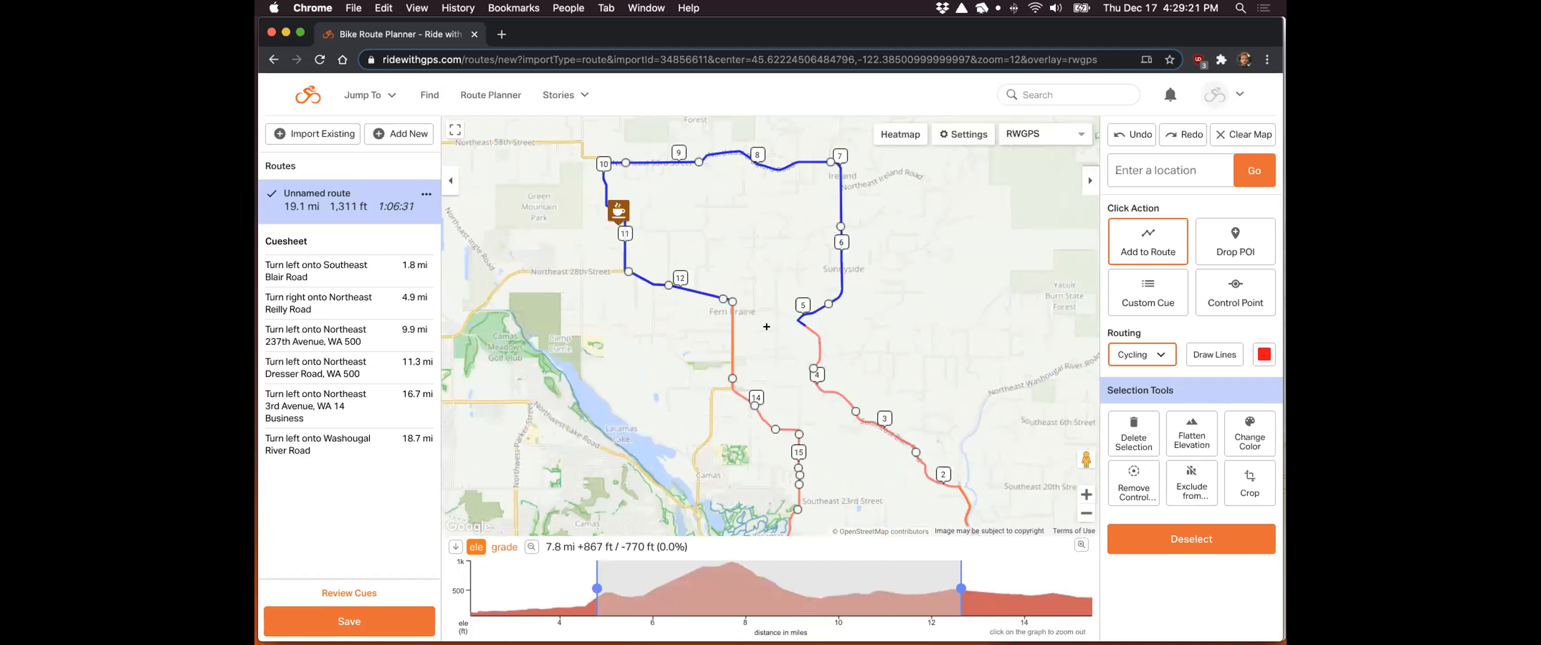
left_click_drag(960, 583, 952, 567)
left_click(1121, 422)
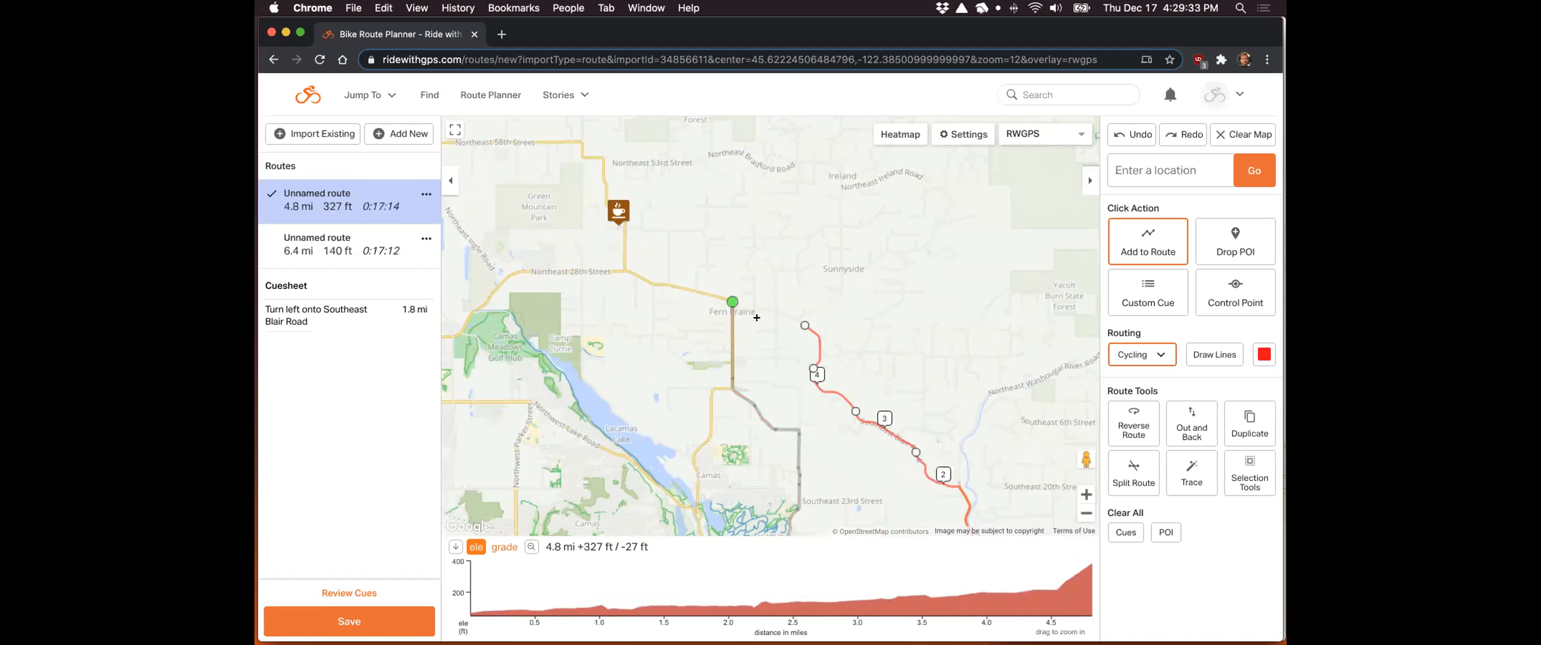
Step: Extend the 4.8-mile route west toward Fern Prairie and join it to the start of the 6.4-mile route
scroll(764, 326, "up", 1)
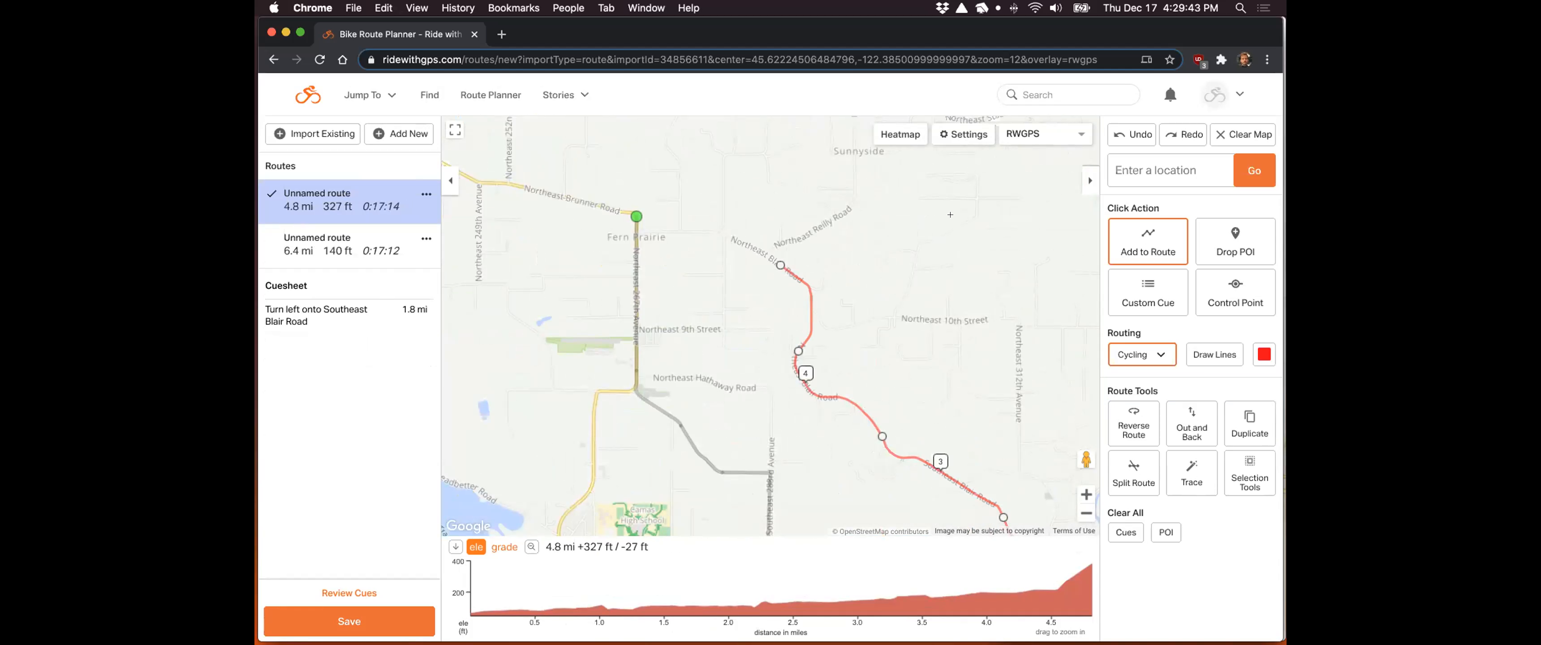
left_click(732, 235)
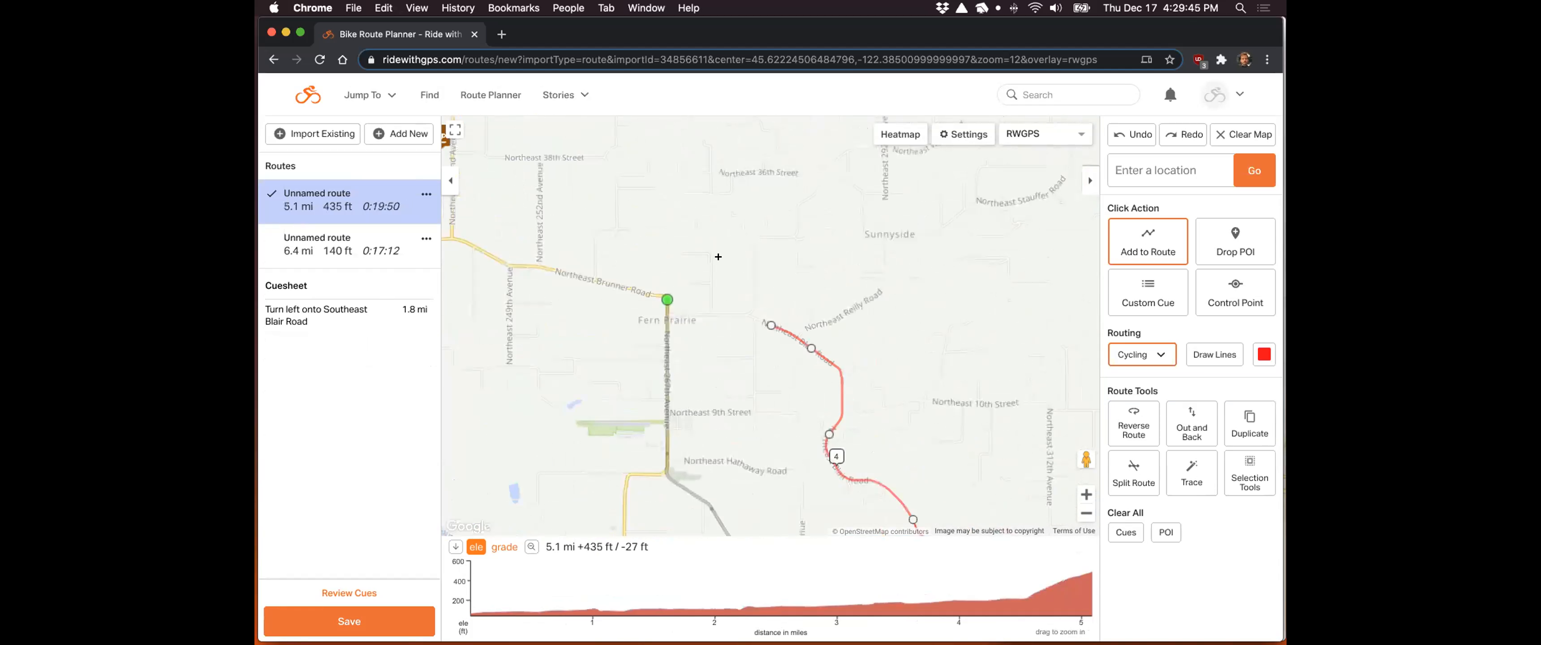
left_click(697, 305)
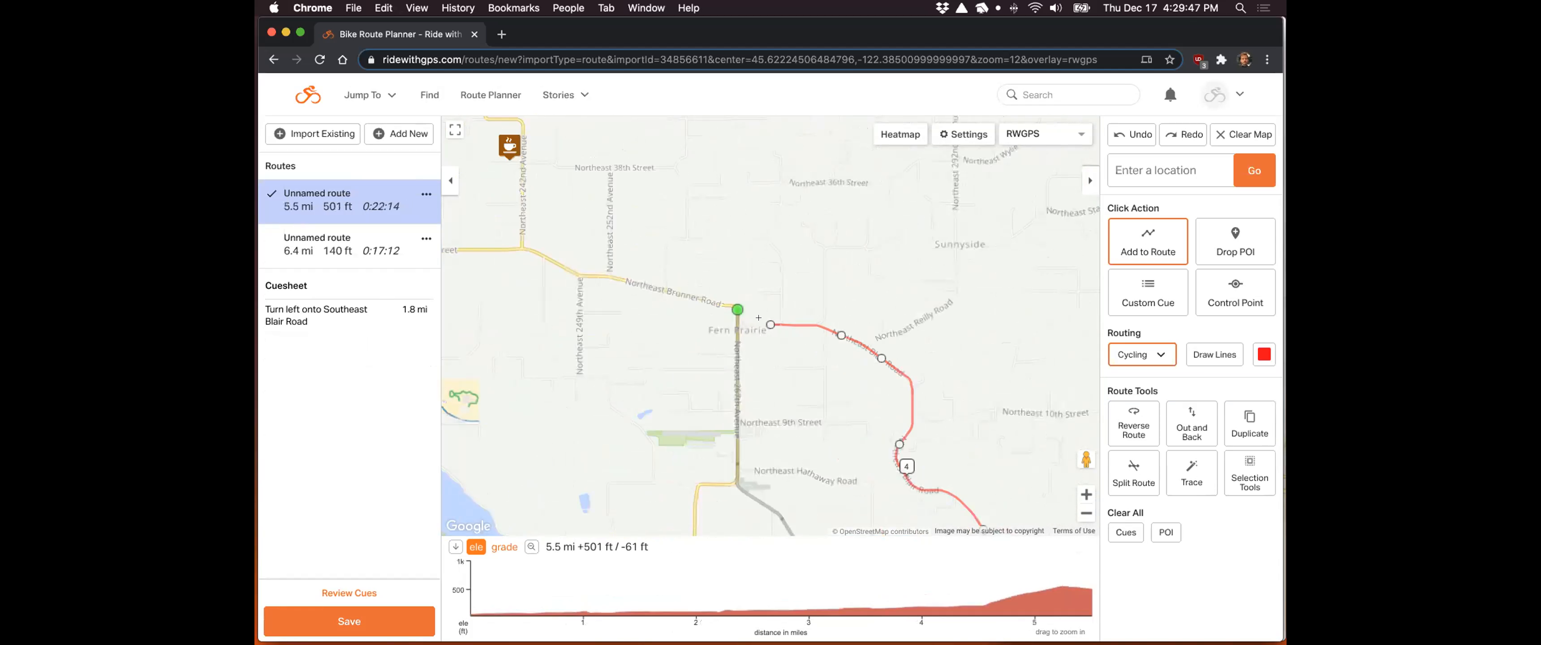
scroll(758, 317, "up", 2)
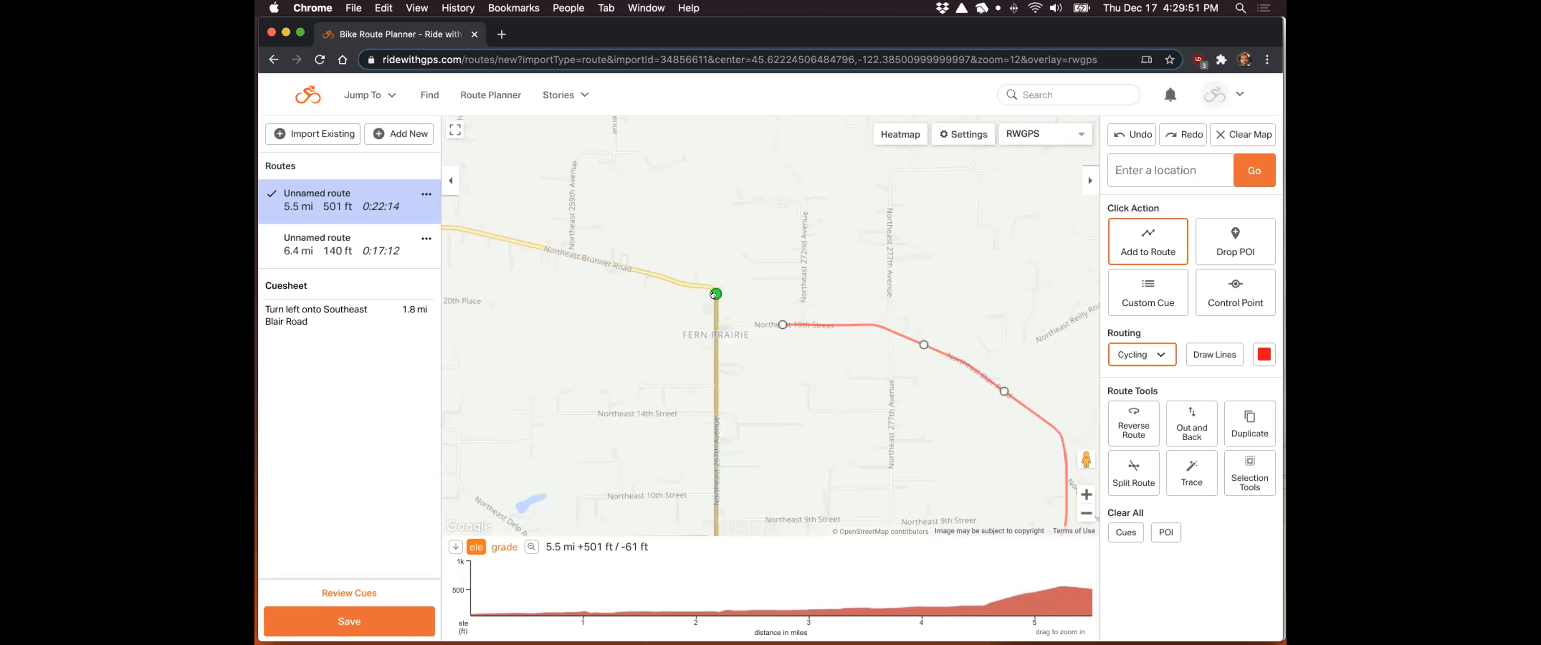
left_click(713, 294)
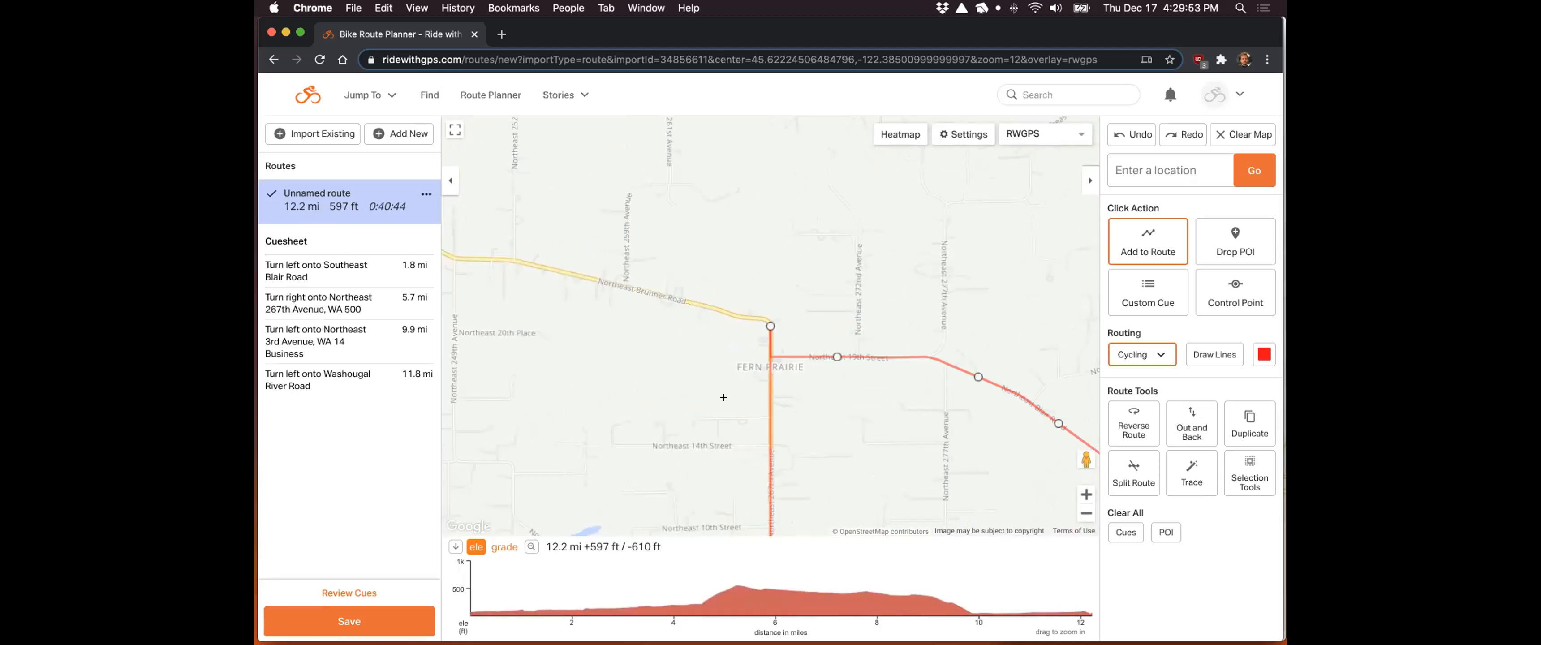
Step: Move the control point at Fern Prairie south along Northeast 267th Avenue to remove the out-and-back spur
left_click_drag(683, 337, 643, 276)
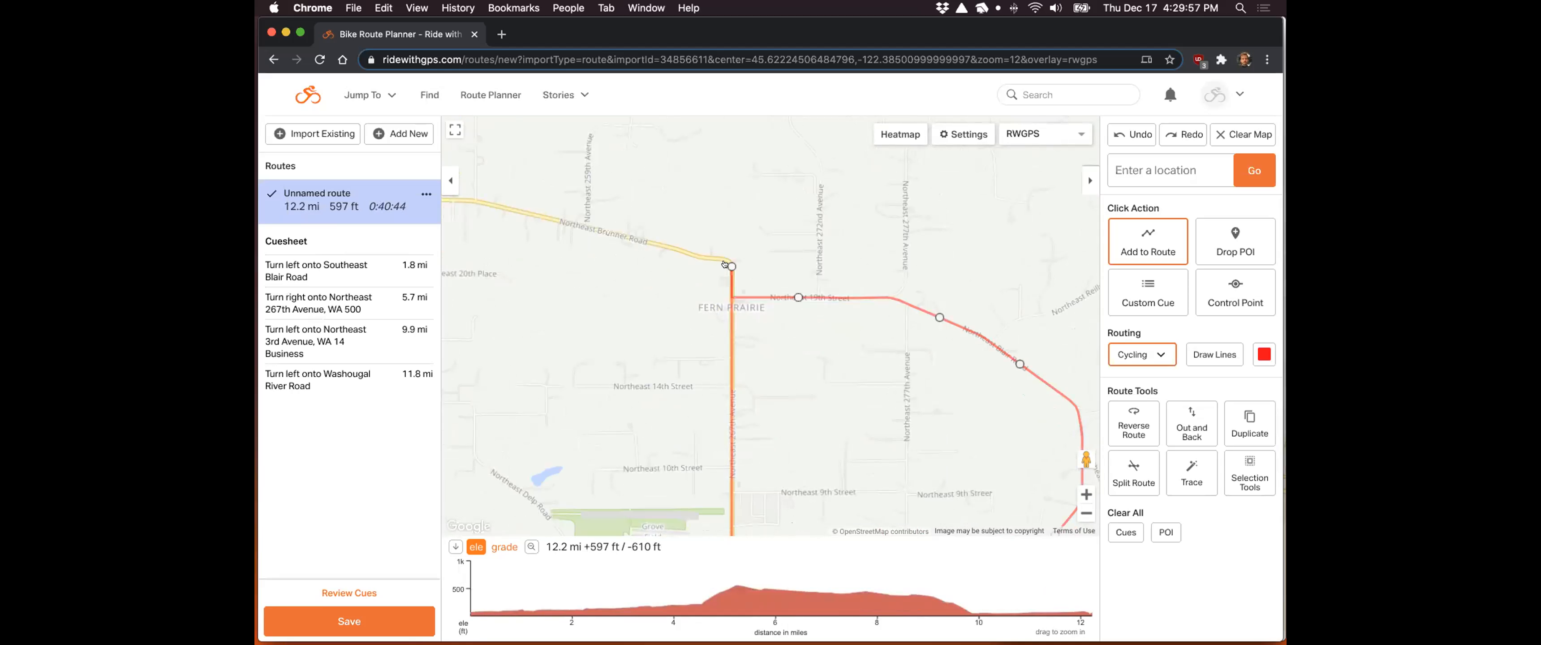
left_click_drag(730, 266, 730, 335)
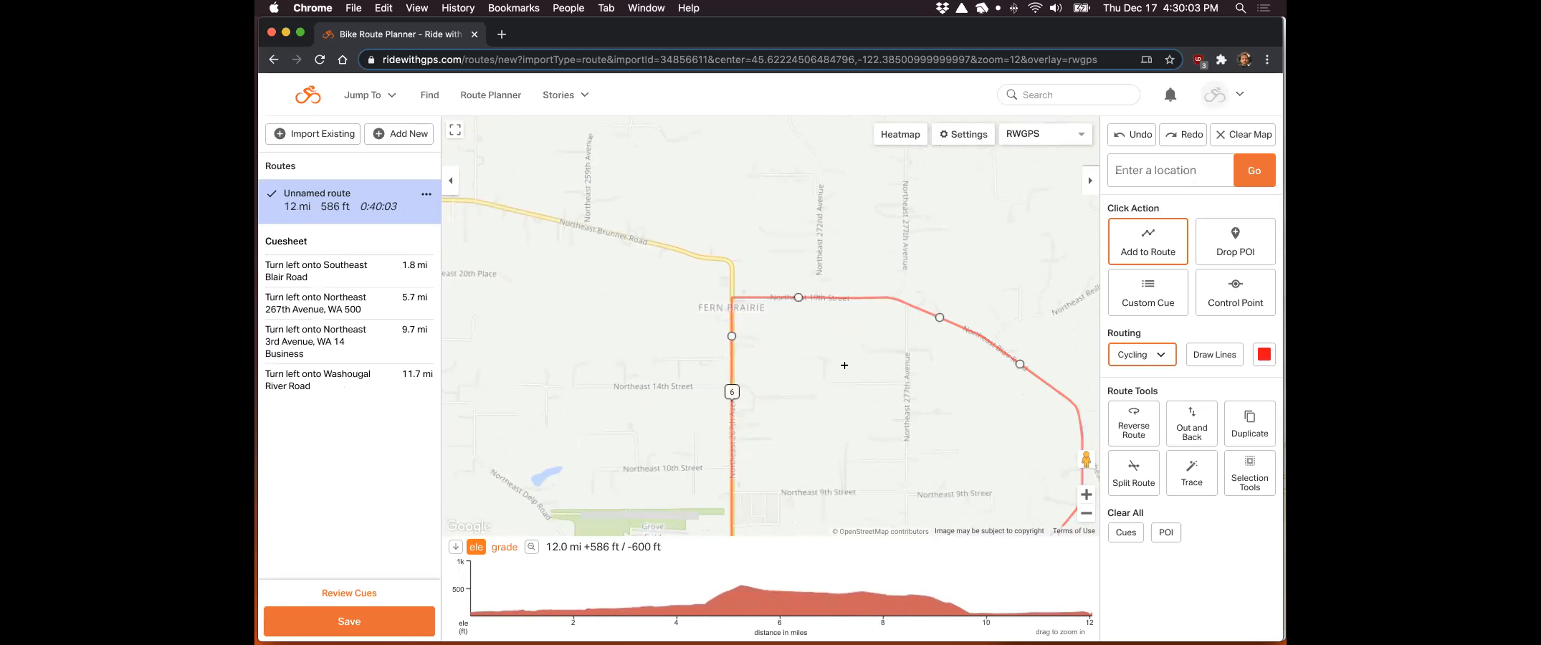
scroll(844, 365, "down", 3)
left_click_drag(969, 362, 775, 213)
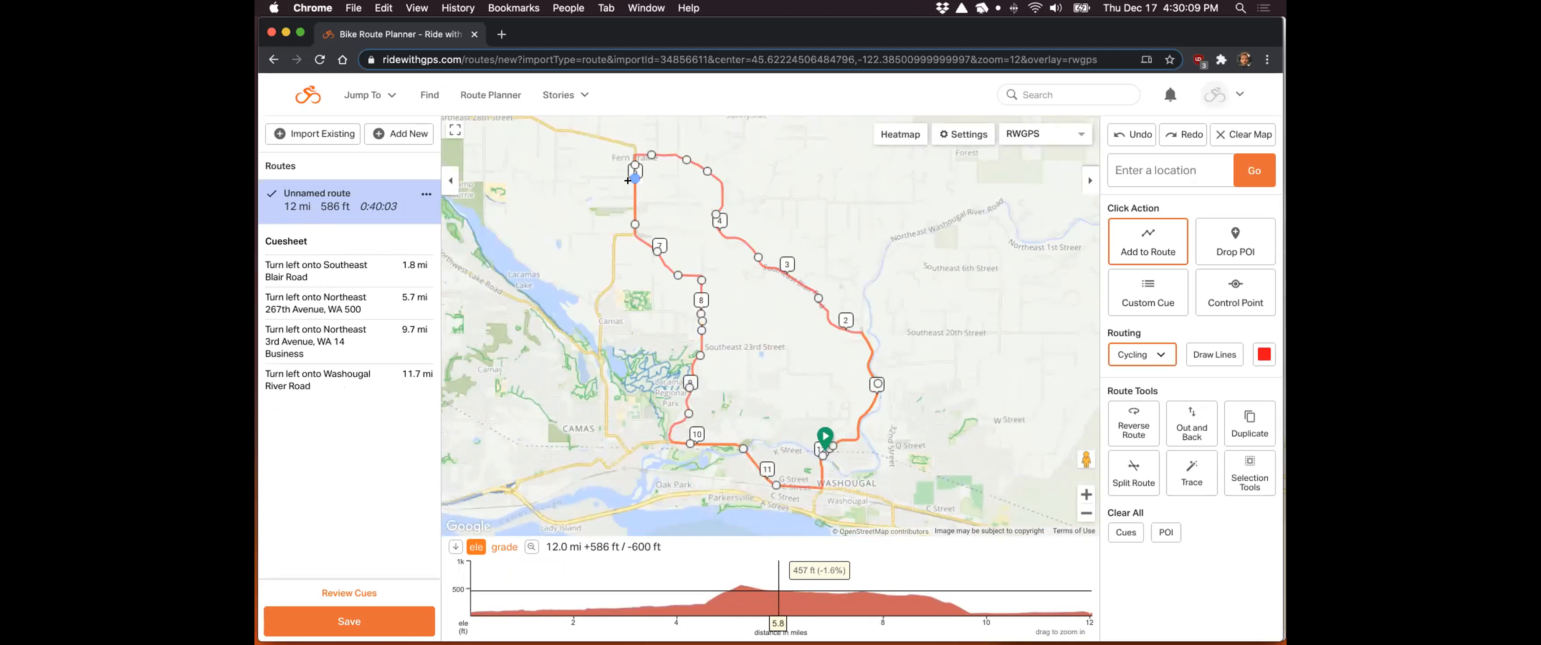
left_click_drag(815, 438, 794, 436)
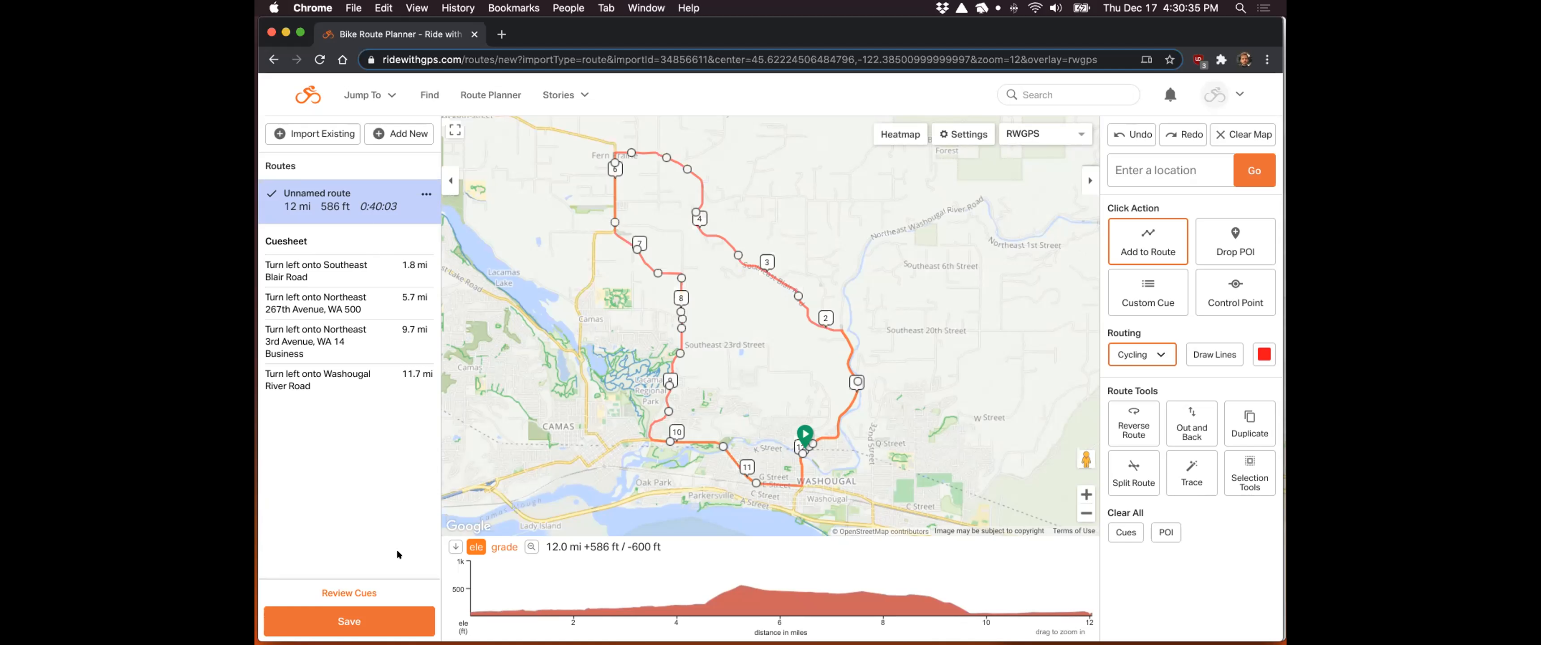
Step: Save the shortened loop with the title "My Favorite Route" and open its route page
left_click(332, 620)
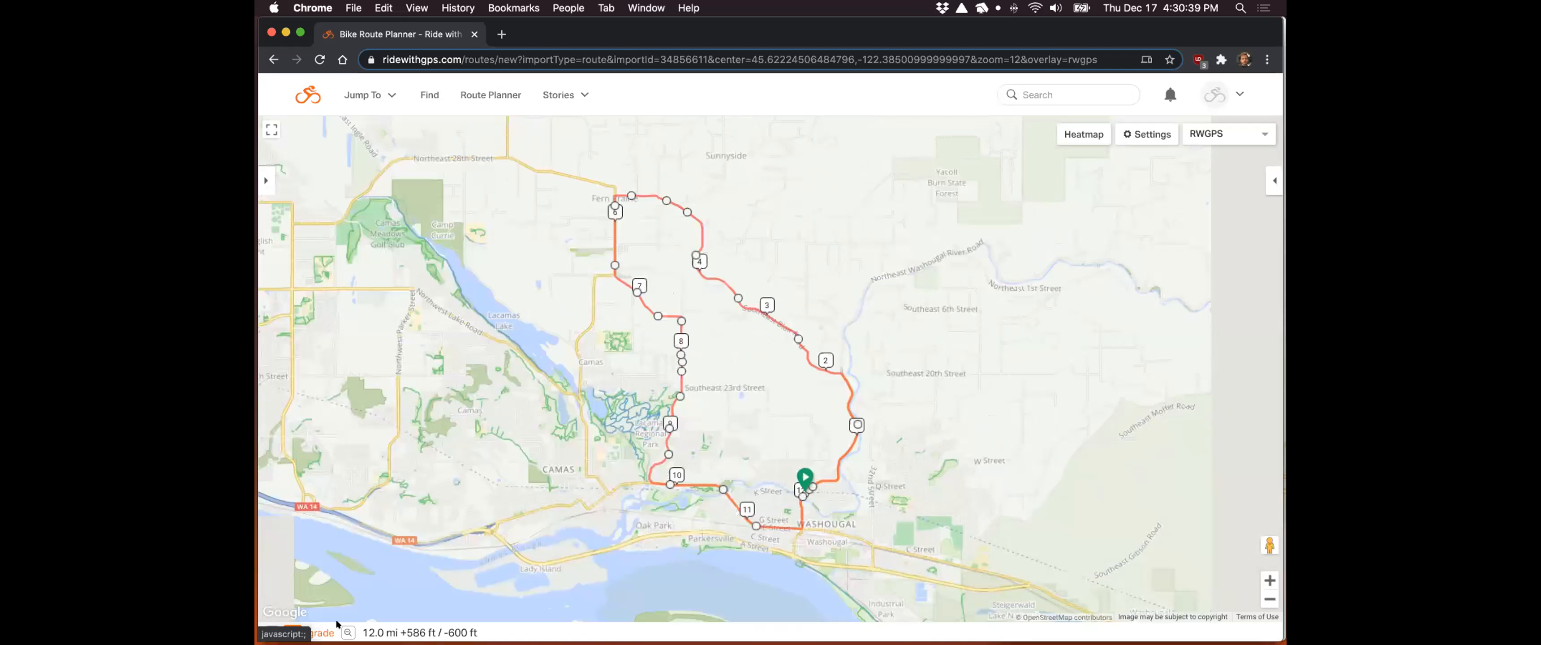
left_click(623, 238)
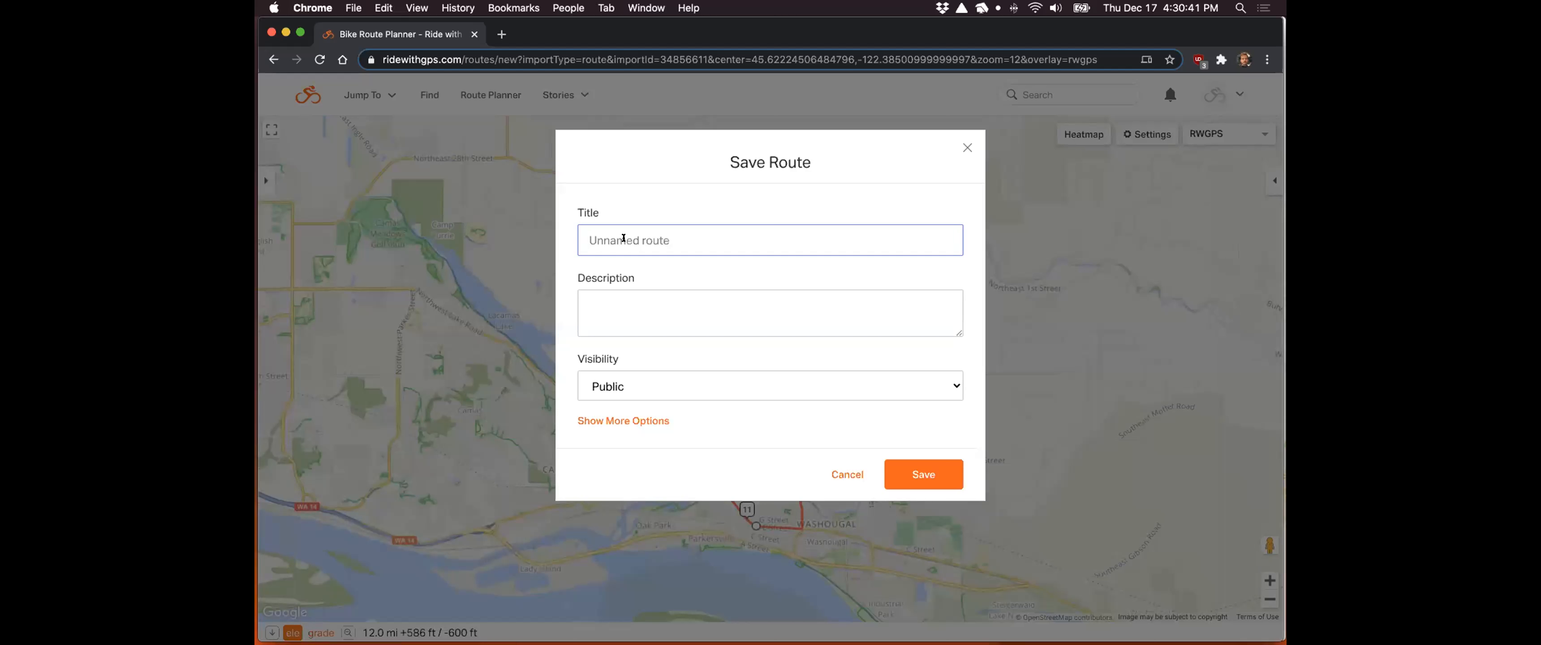
type("My Favorite Route")
left_click(918, 471)
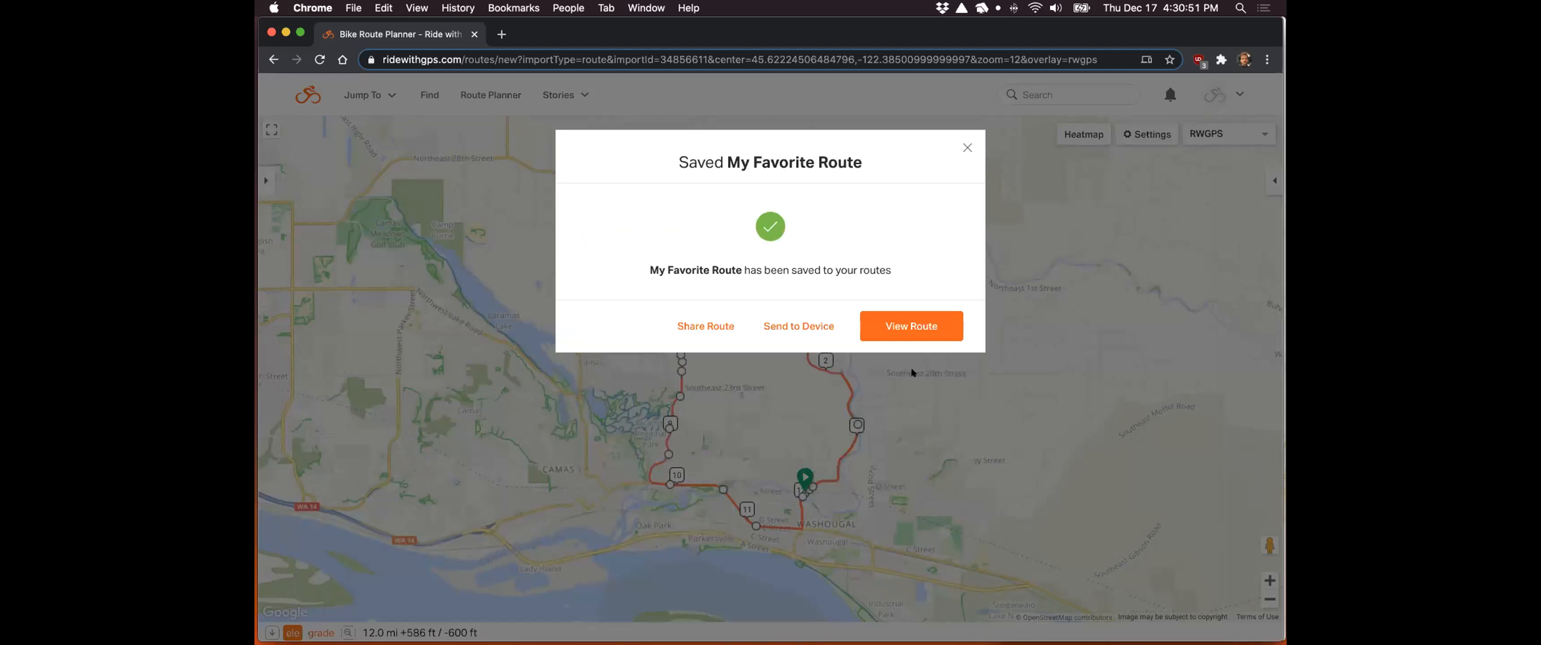
left_click(908, 327)
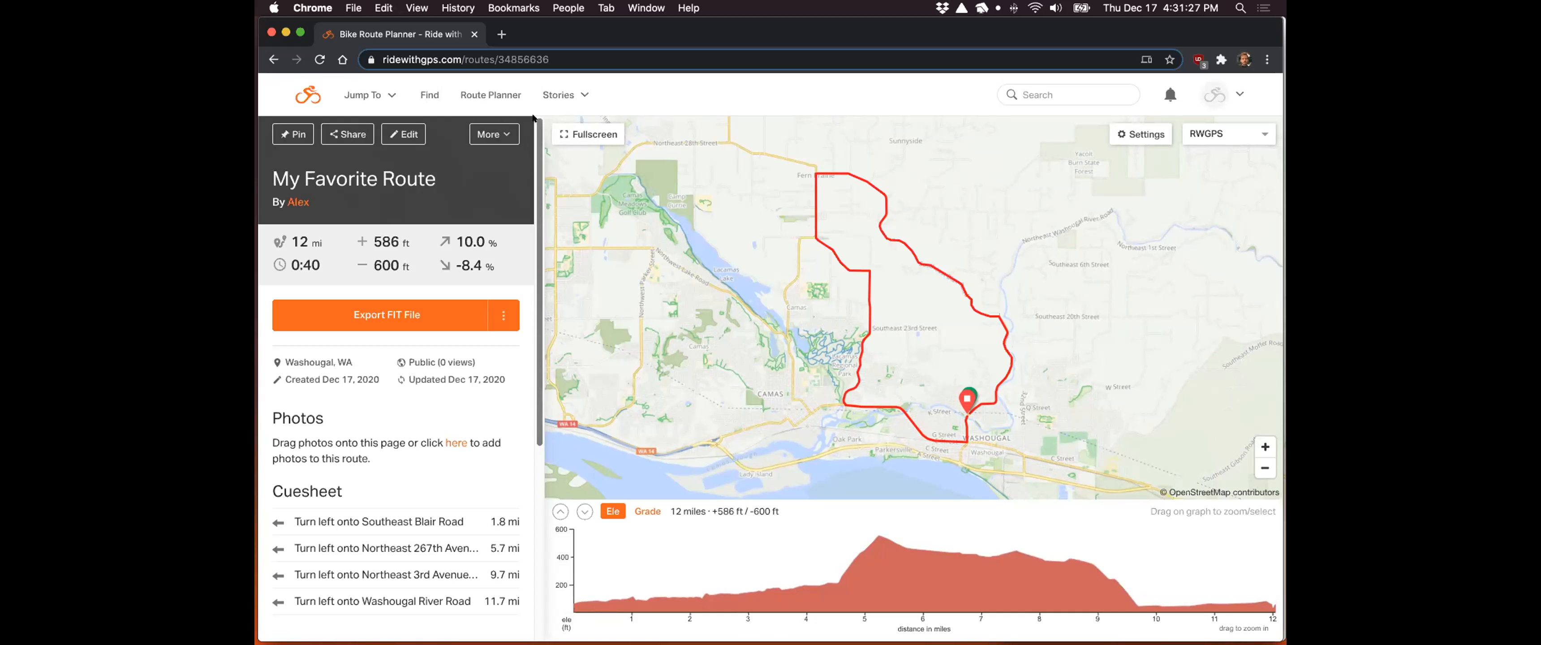
Step: Start a new route in the Route Planner and import the City_Loop.gpx file from Downloads into it
left_click(506, 96)
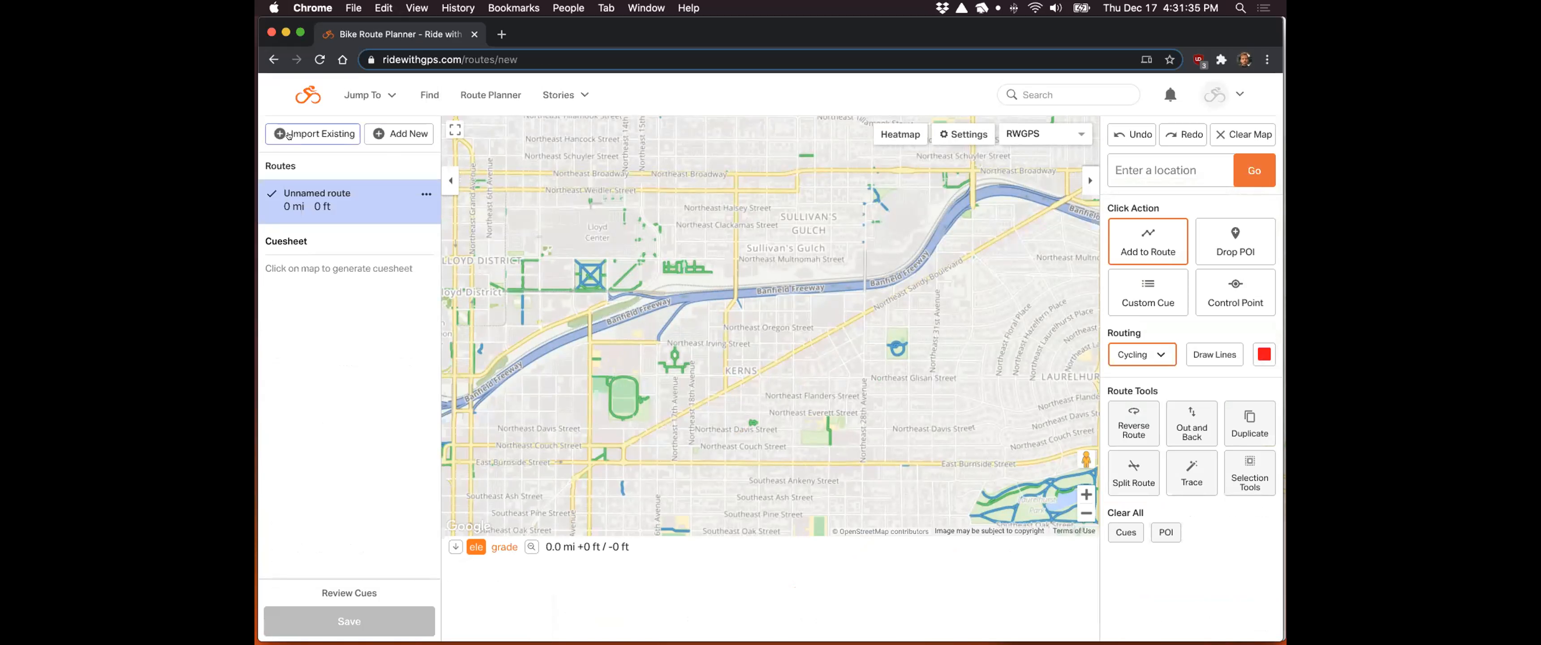
left_click(288, 135)
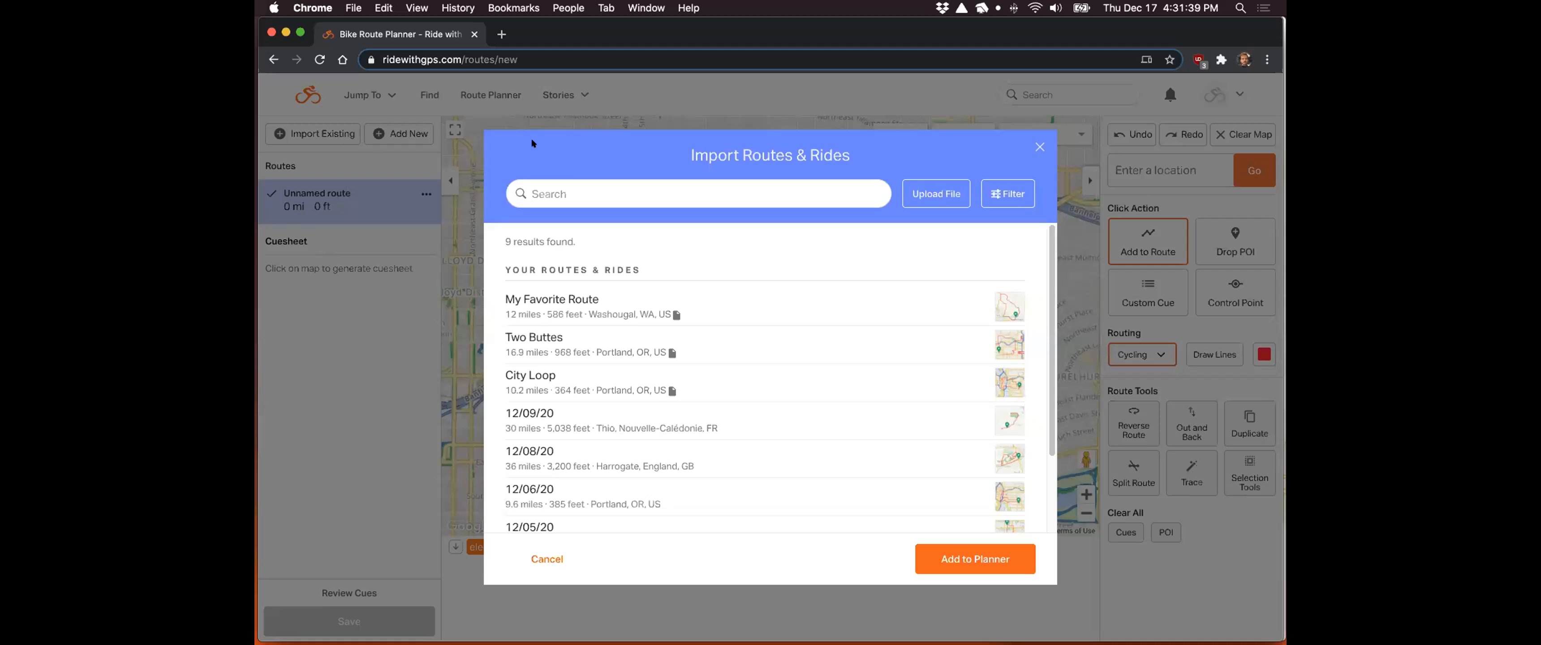
left_click(904, 193)
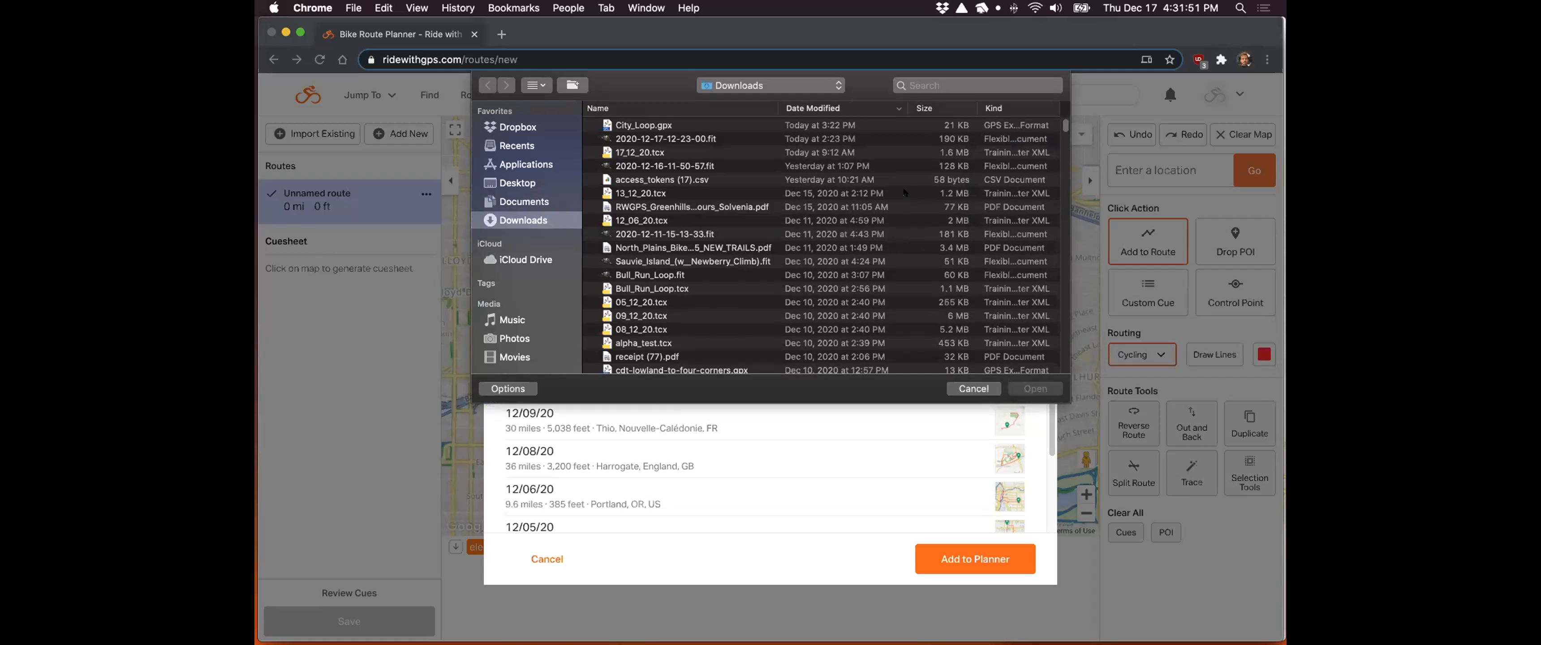
double_click(708, 124)
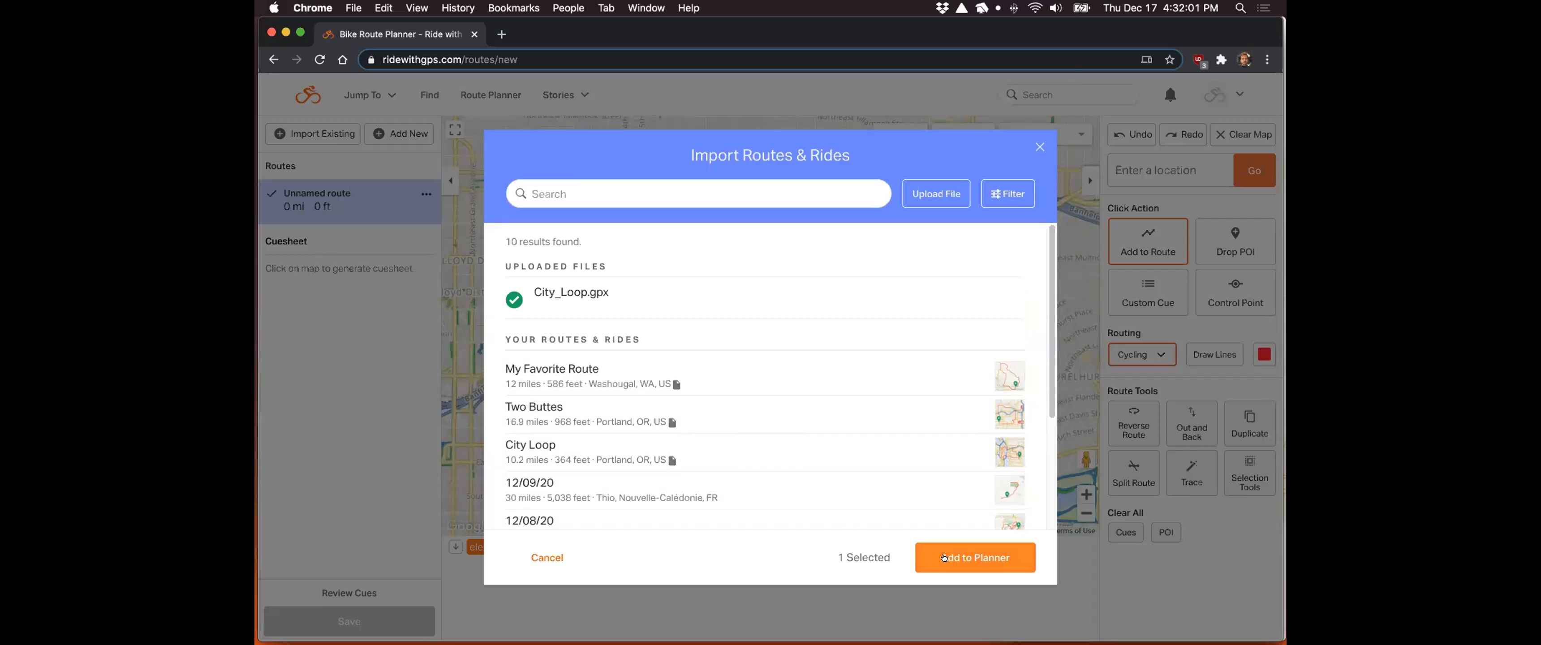
left_click(943, 558)
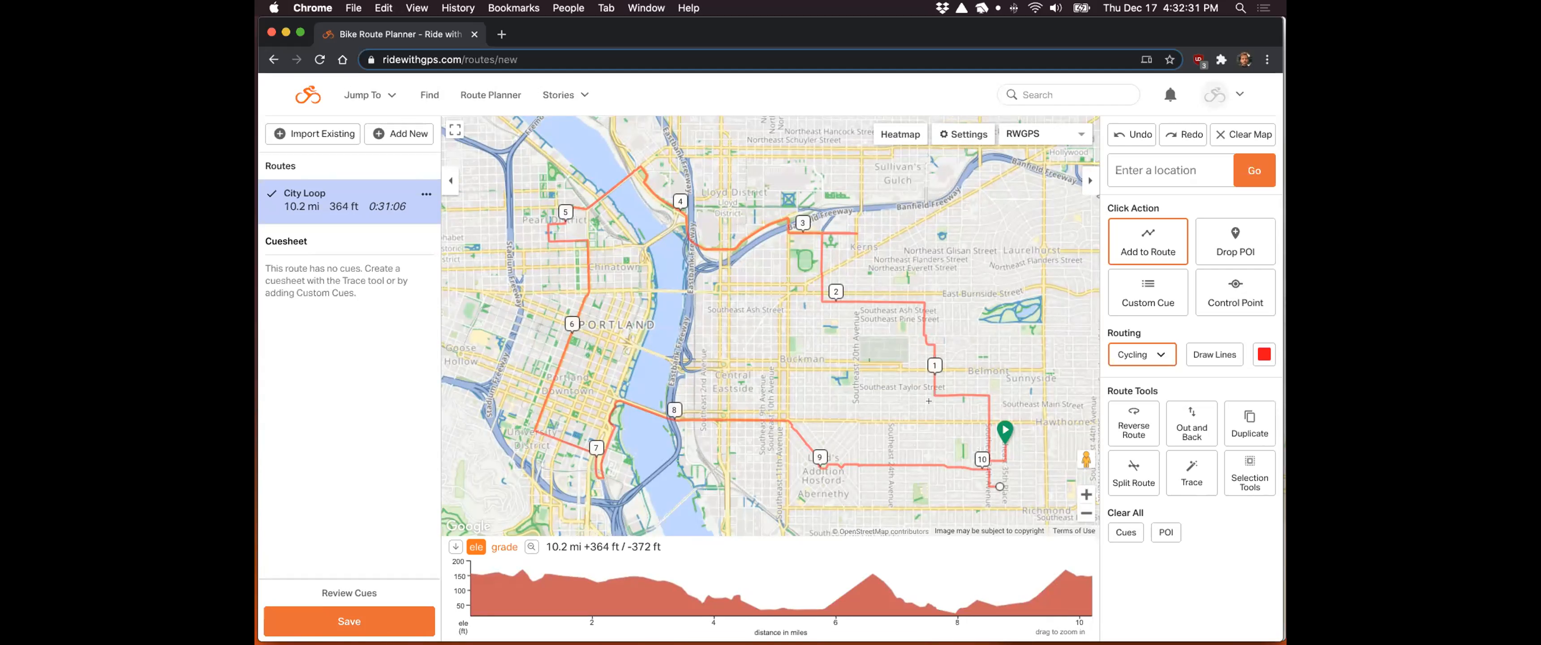
Step: Auto-trace the imported City Loop route to generate a cuesheet
left_click(1192, 465)
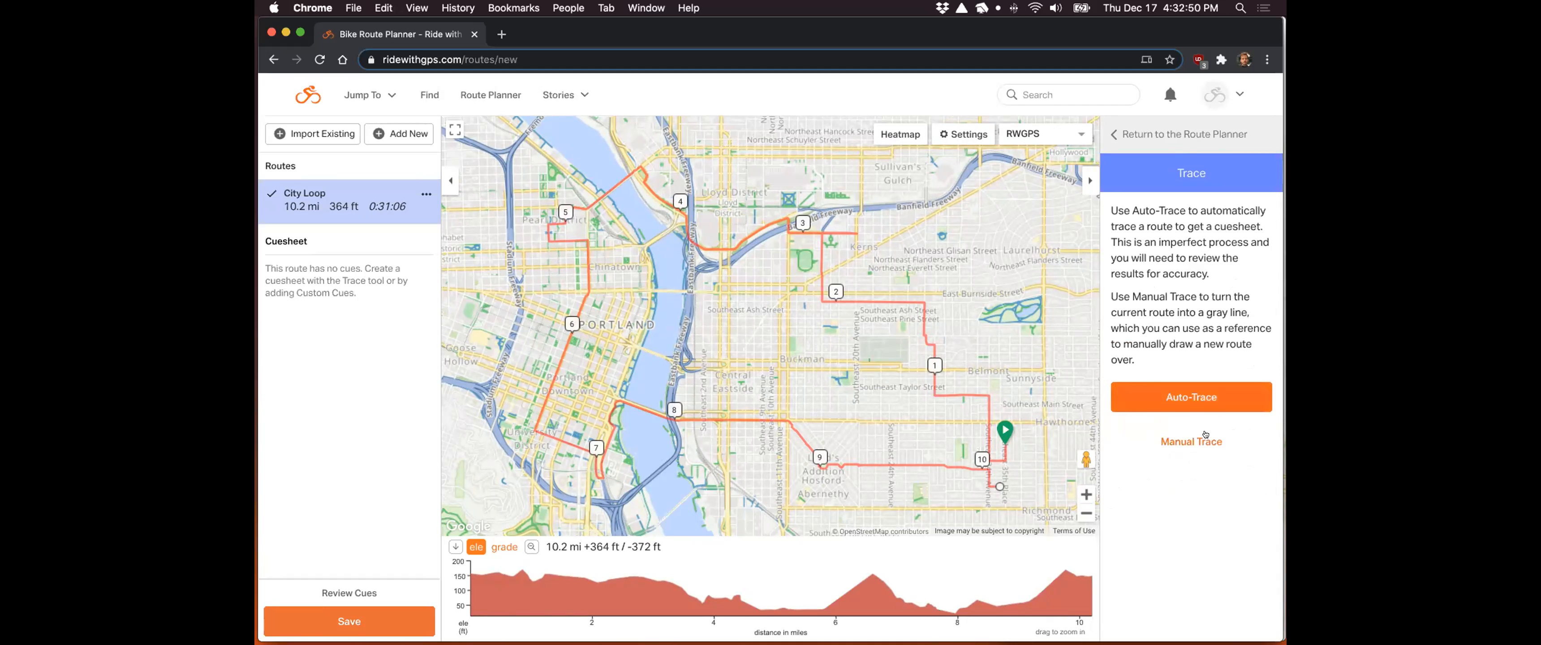
left_click(1221, 395)
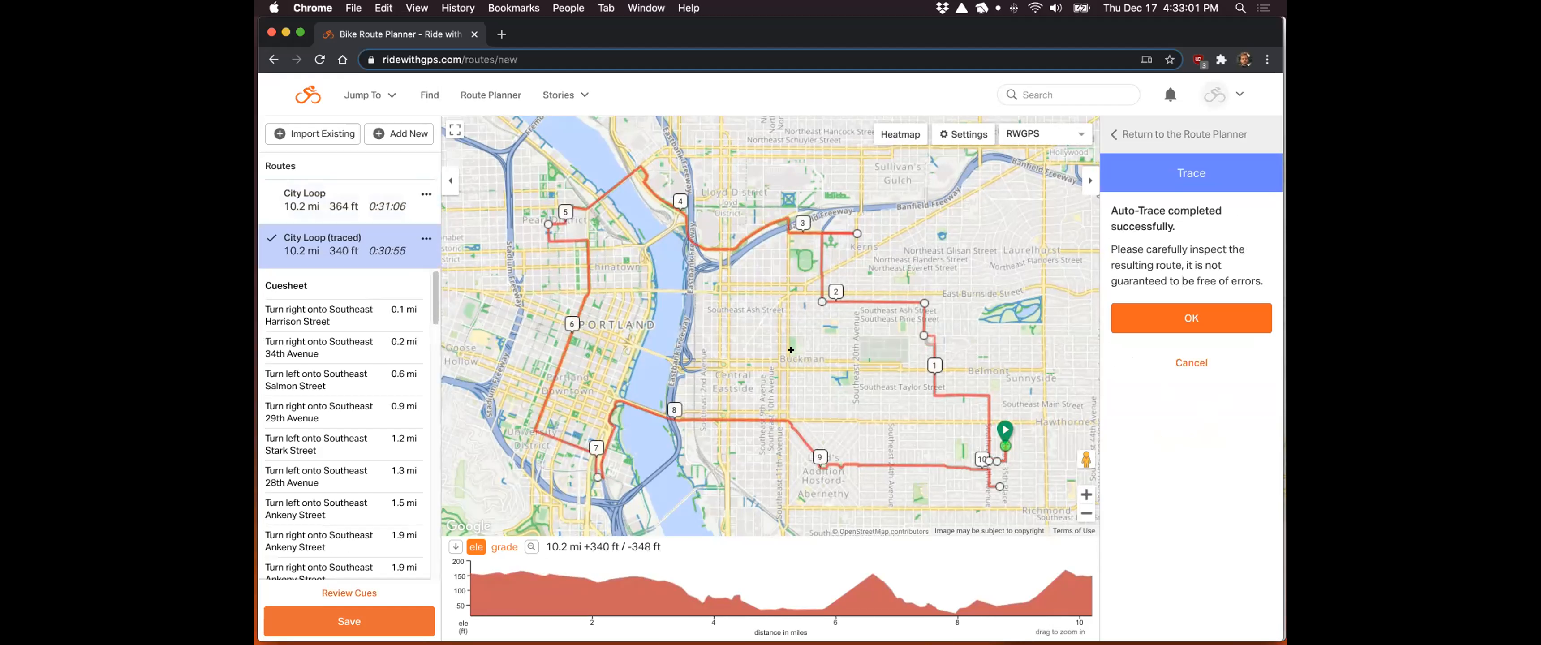
Step: Reroute the traced line just east of Lone Fir Cemetery from Southeast Stark Street onto Southeast Washington Street, following the gray original track
left_click_drag(818, 366, 824, 354)
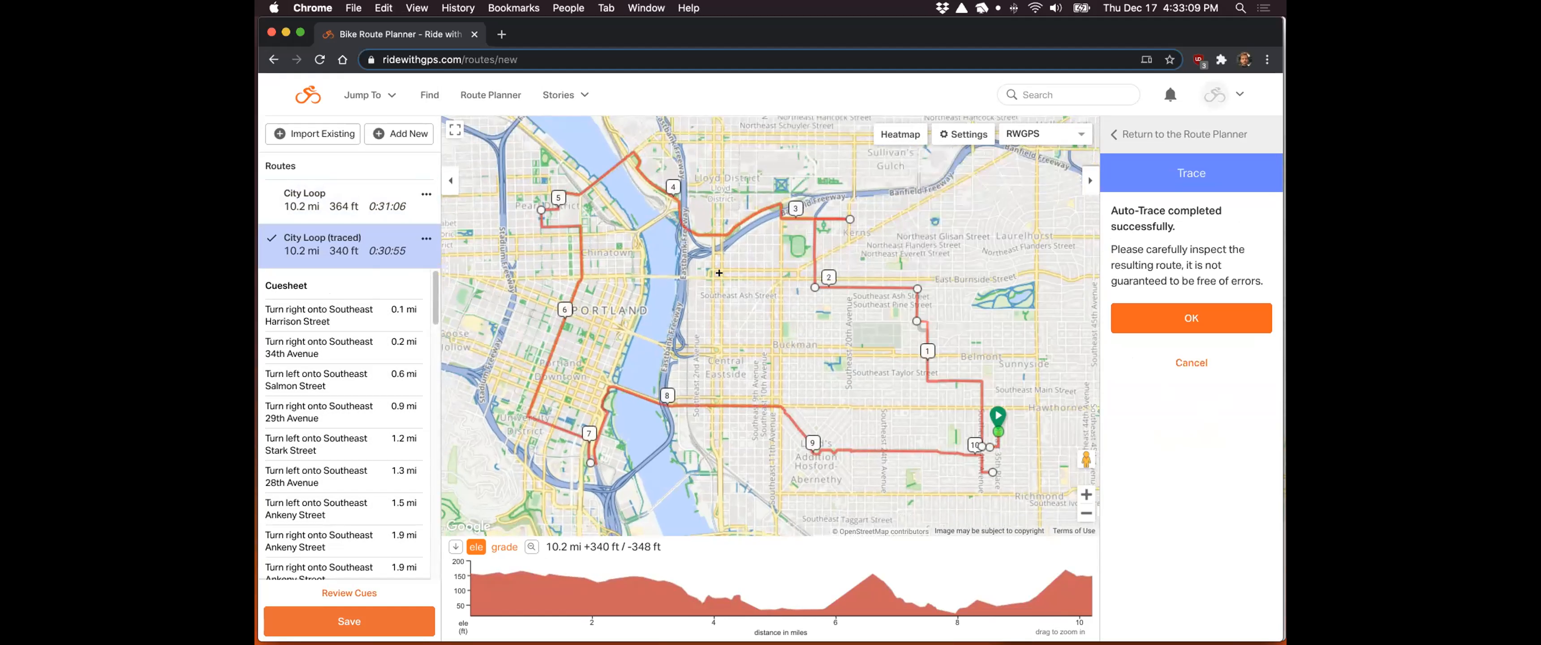
left_click_drag(911, 331, 767, 344)
scroll(767, 344, "up", 3)
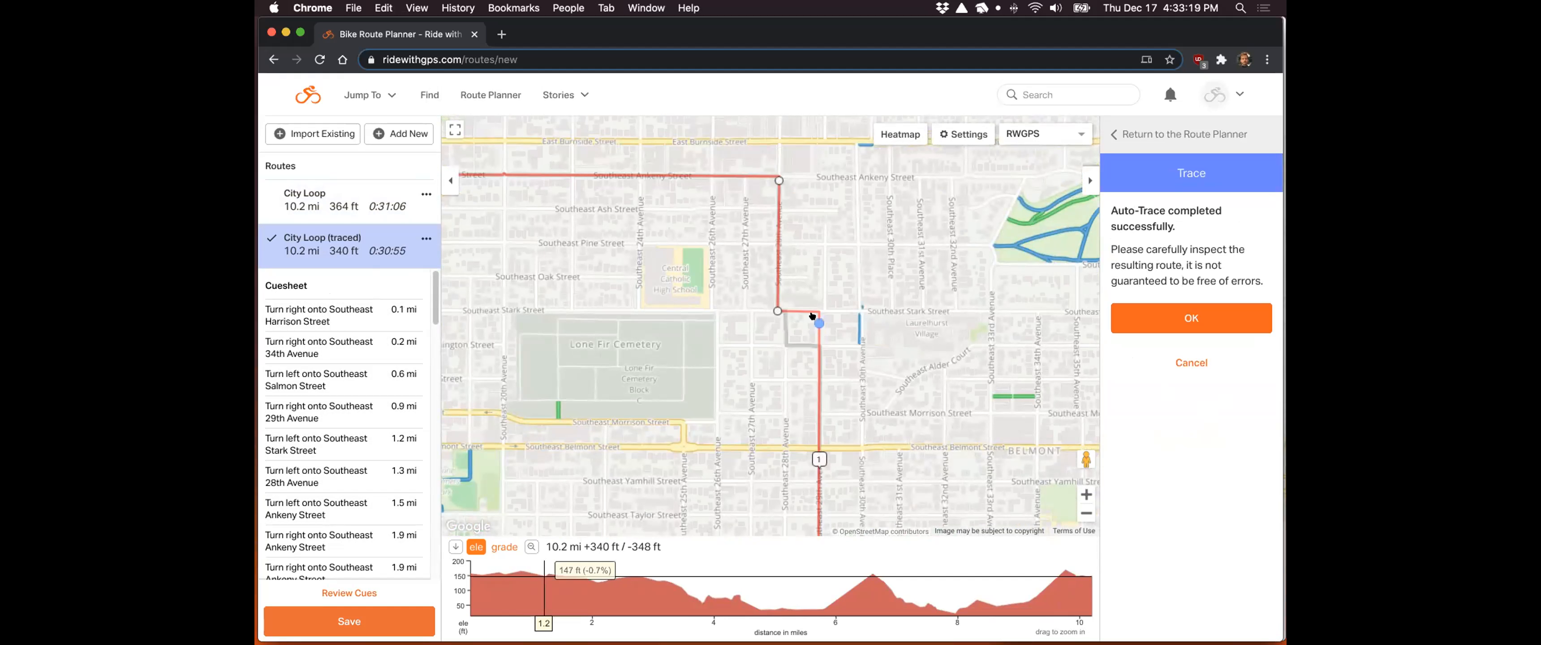
left_click_drag(800, 312, 800, 346)
scroll(634, 301, "down", 3)
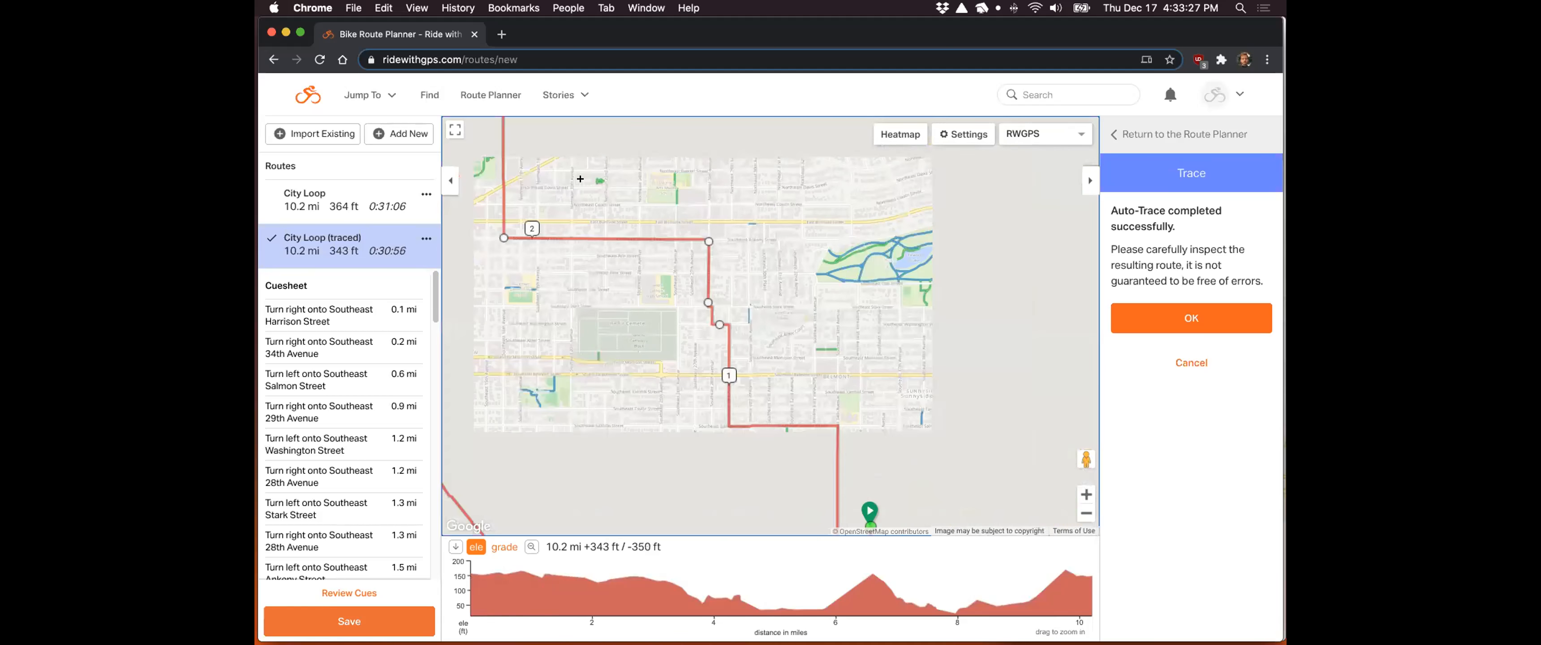
Step: Remove the out-and-back spur at Kerns by moving its control point southwest onto the main line, and accept the traced City Loop
left_click_drag(580, 179, 696, 247)
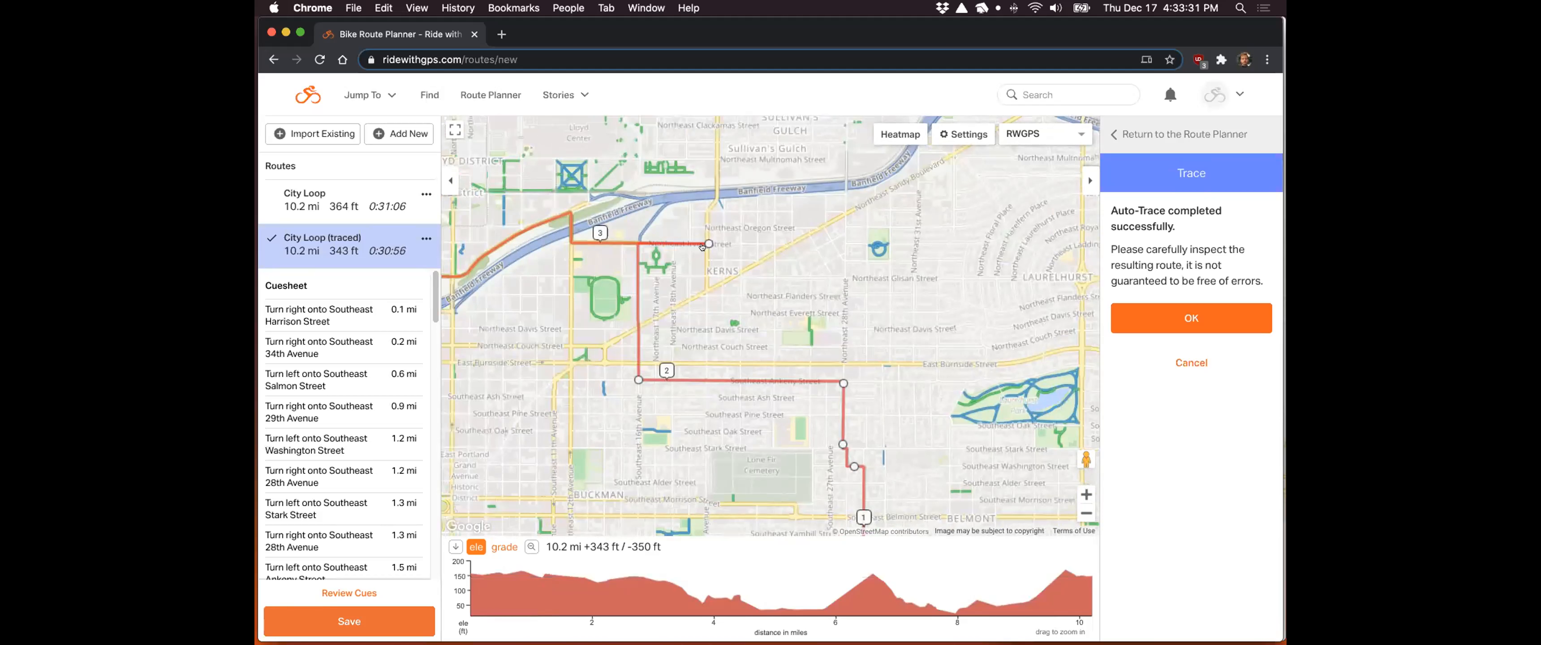
left_click_drag(675, 245, 633, 281)
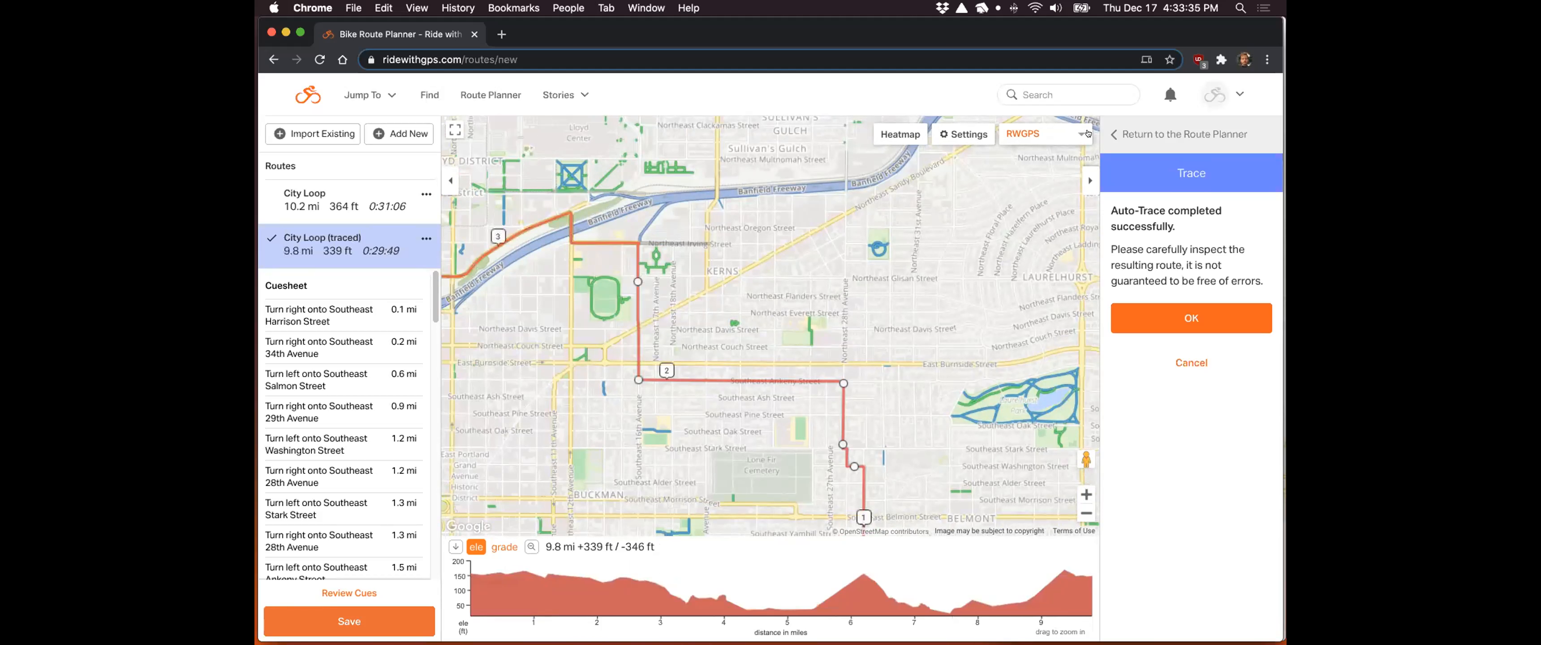
left_click(1191, 319)
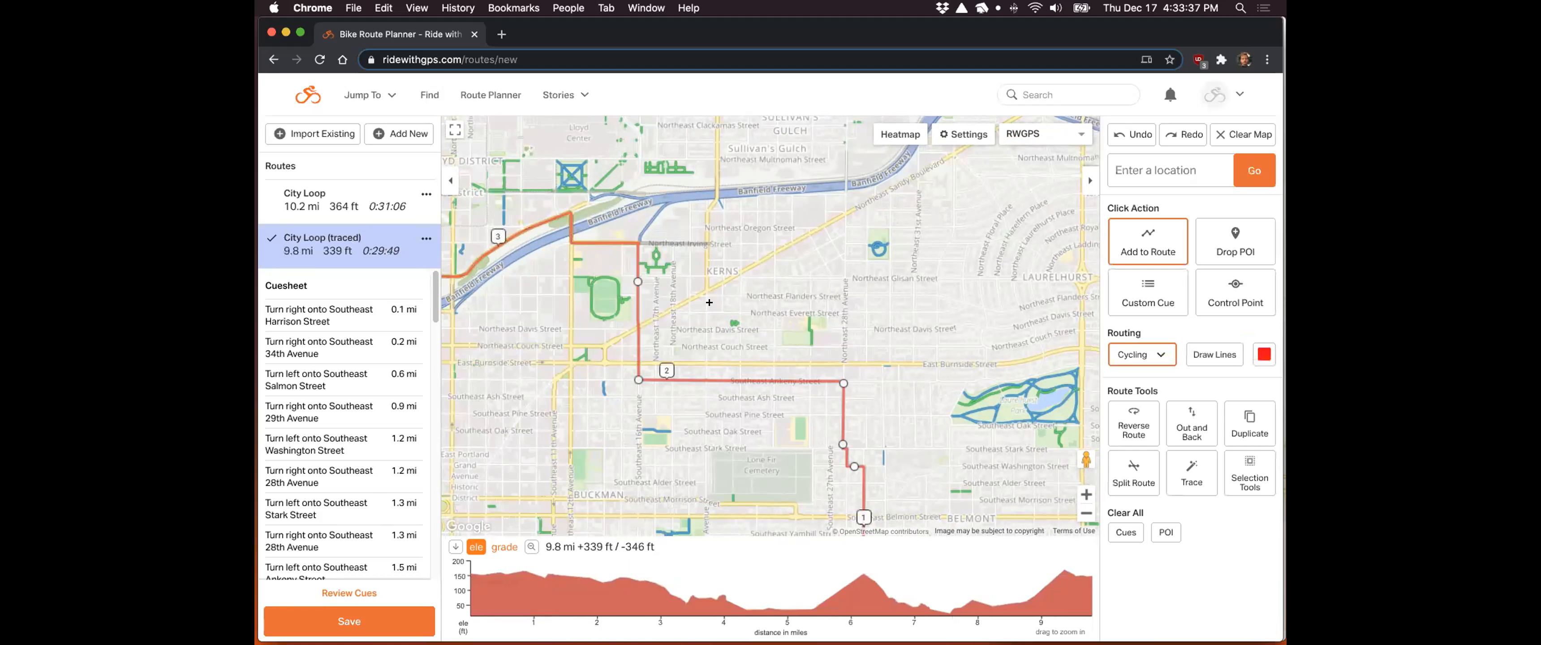
scroll(800, 282, "down", 5)
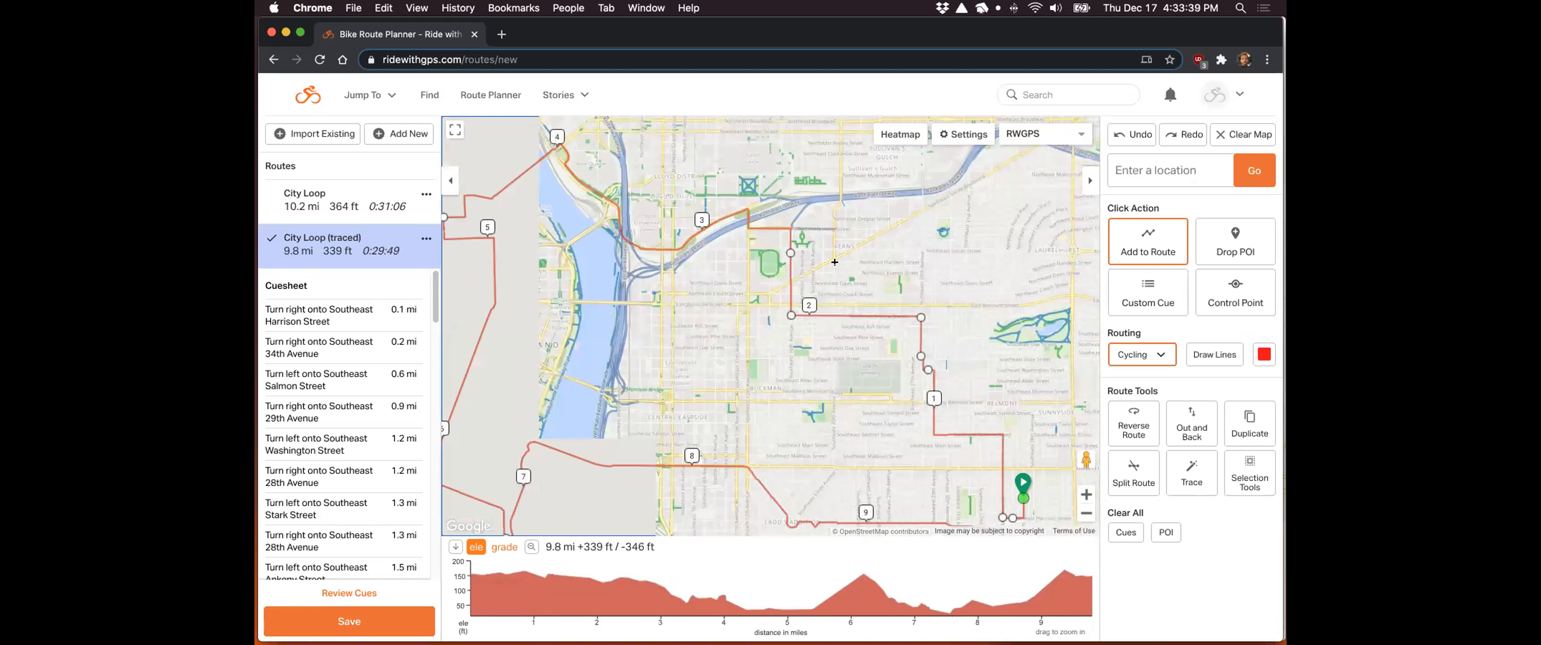
left_click_drag(682, 327, 712, 296)
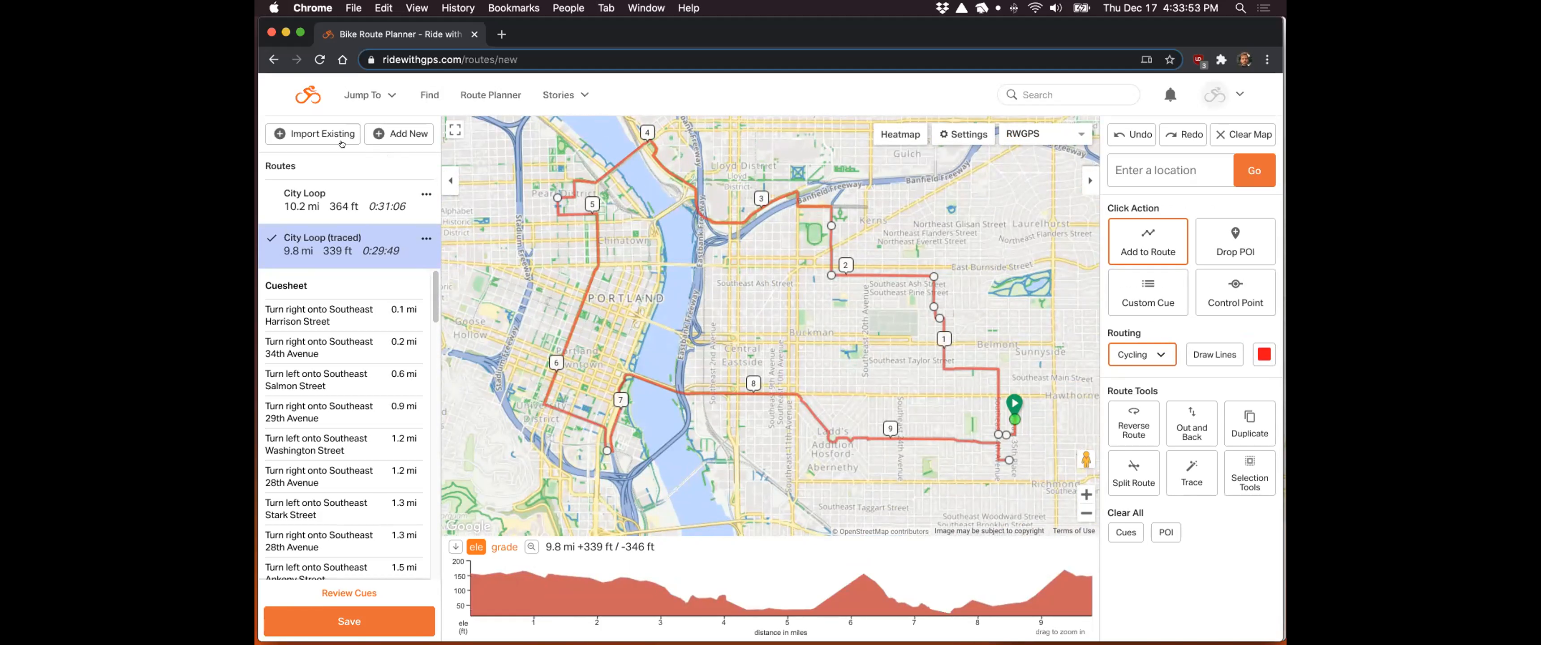
Step: Import the existing 9.6-mile Portland ride named 12/06/20 into the planner
left_click(283, 133)
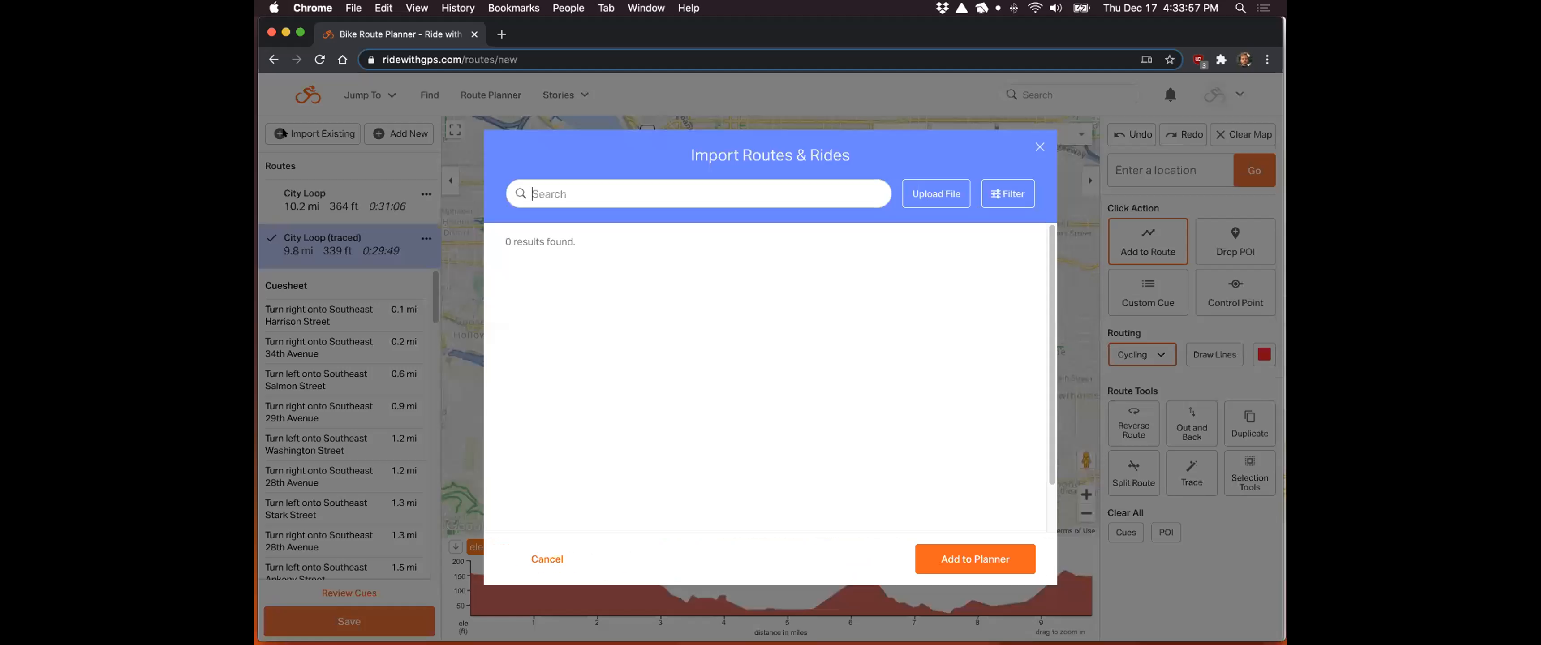
scroll(757, 296, "down", 2)
scroll(766, 308, "down", 1)
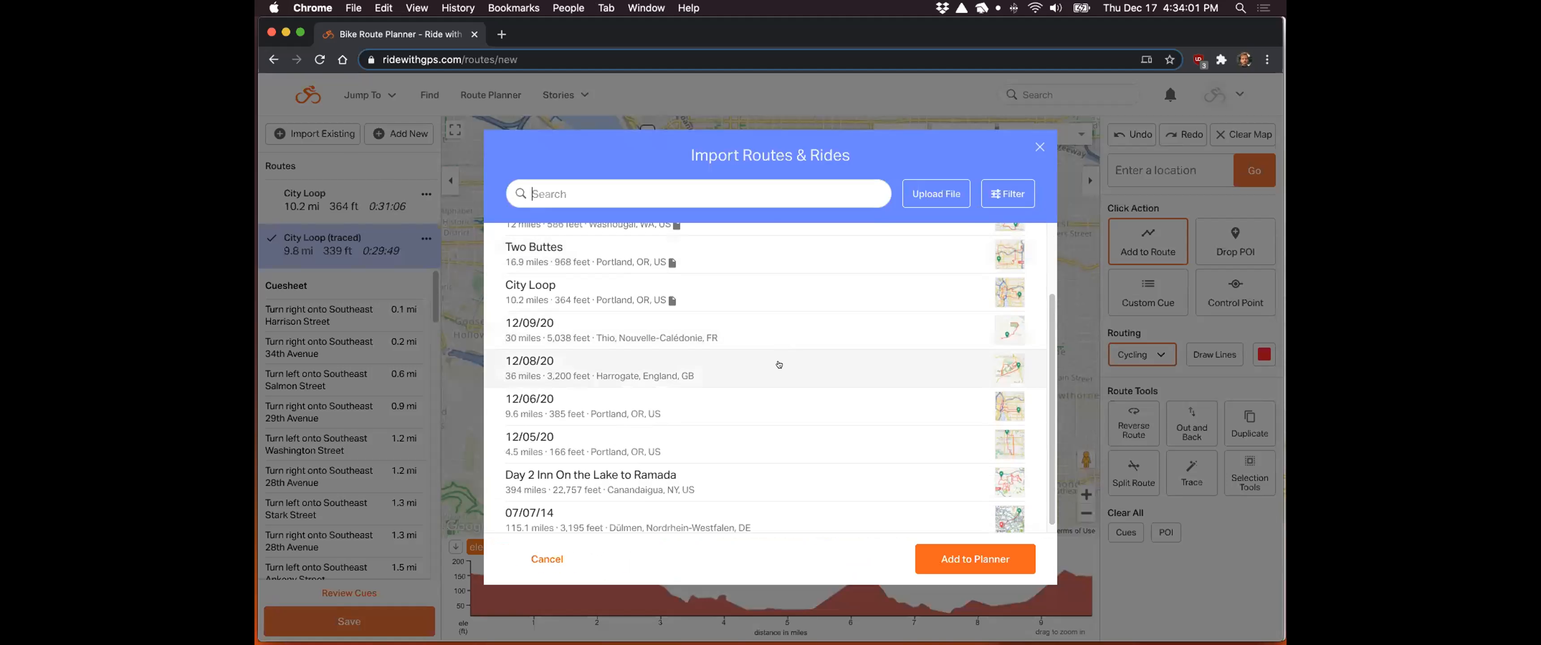
left_click(778, 399)
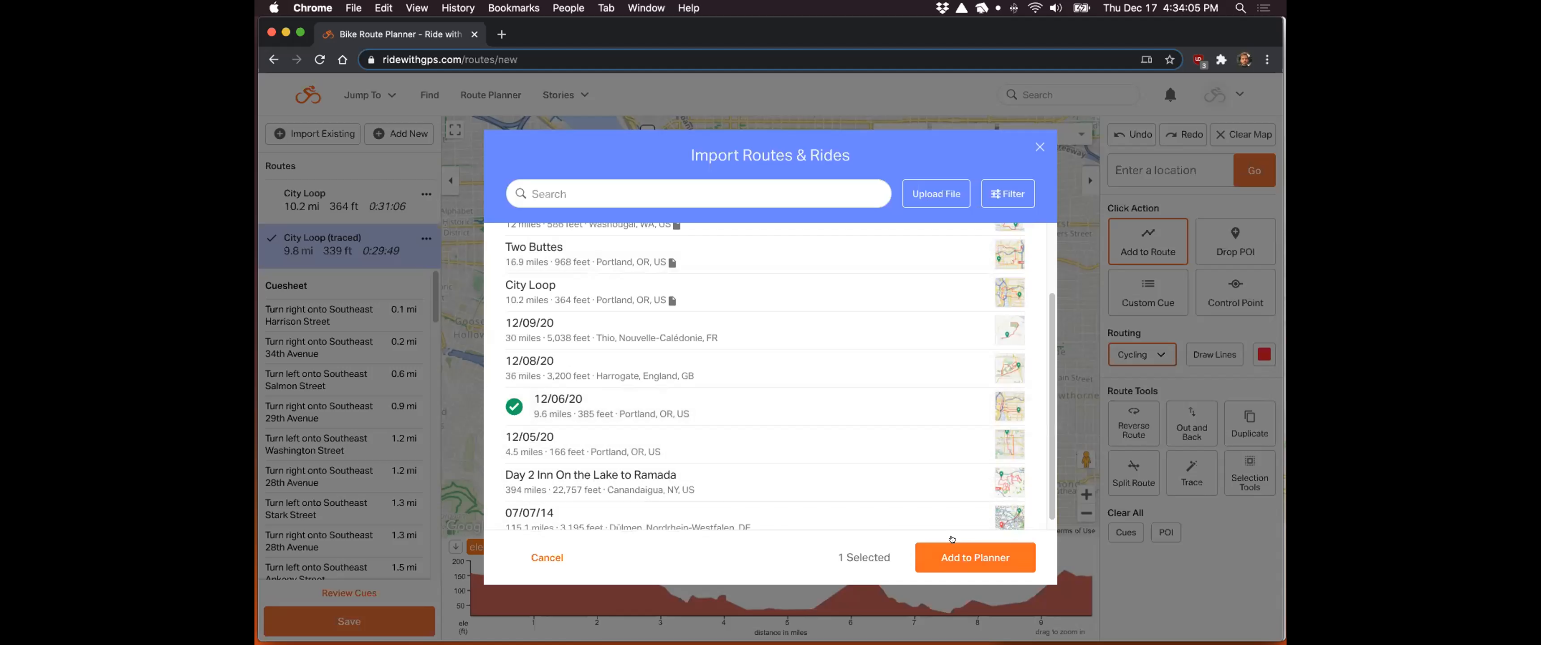
left_click(956, 557)
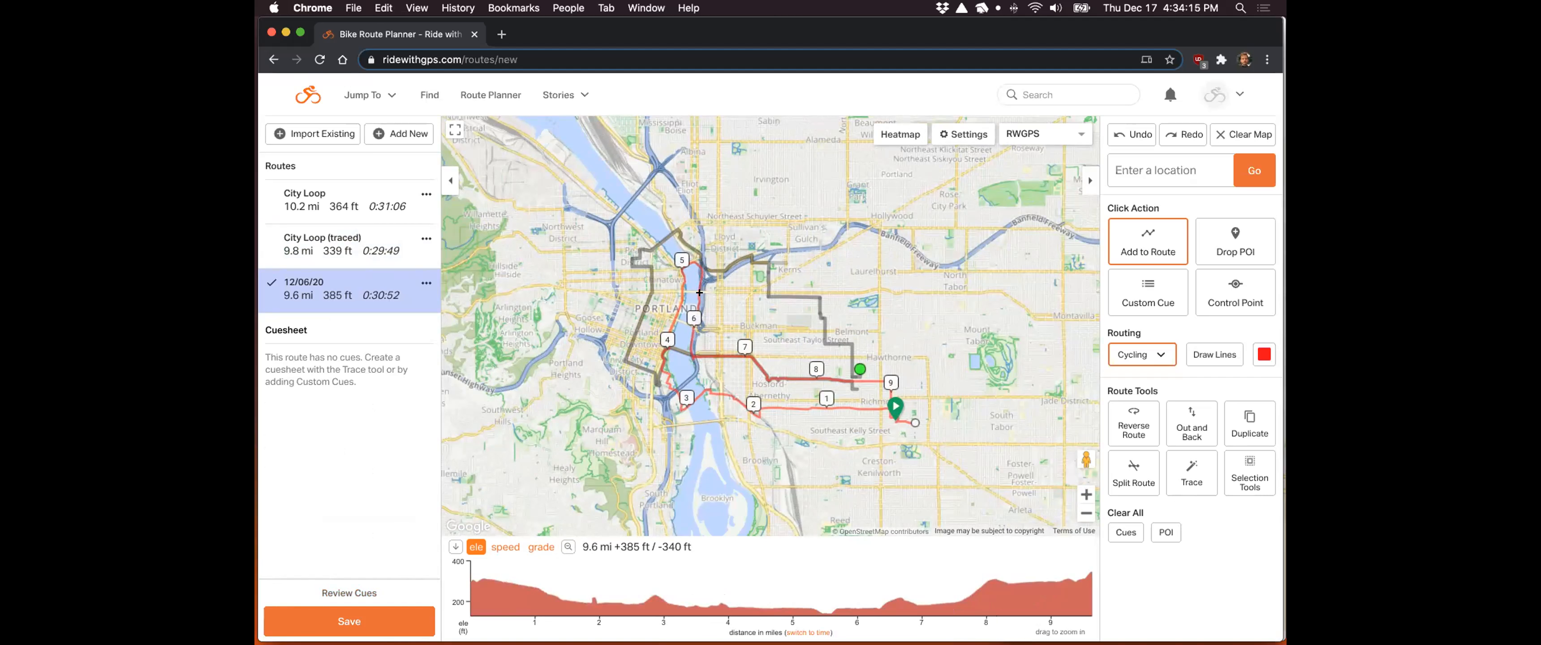
Step: Remove the City Loop and City Loop (traced) routes from the planner
left_click(424, 193)
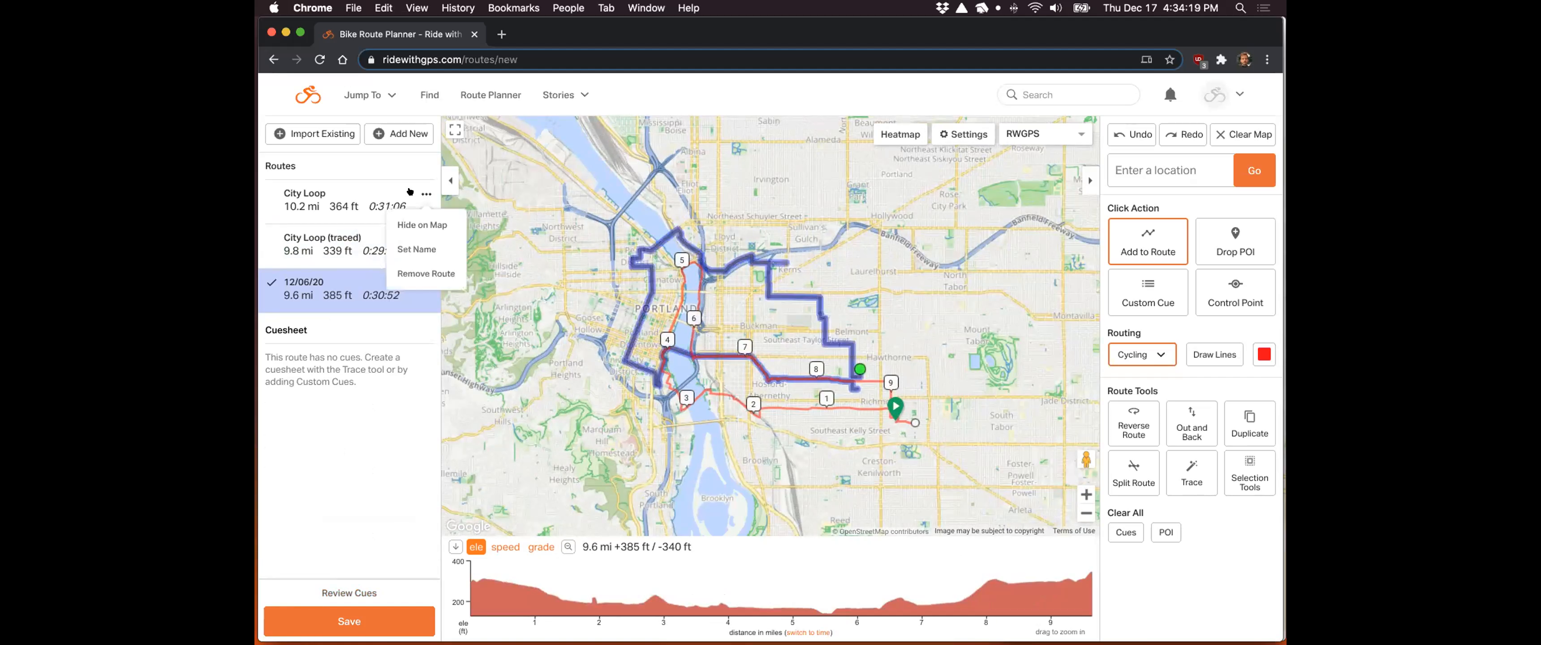
left_click(434, 273)
left_click(861, 215)
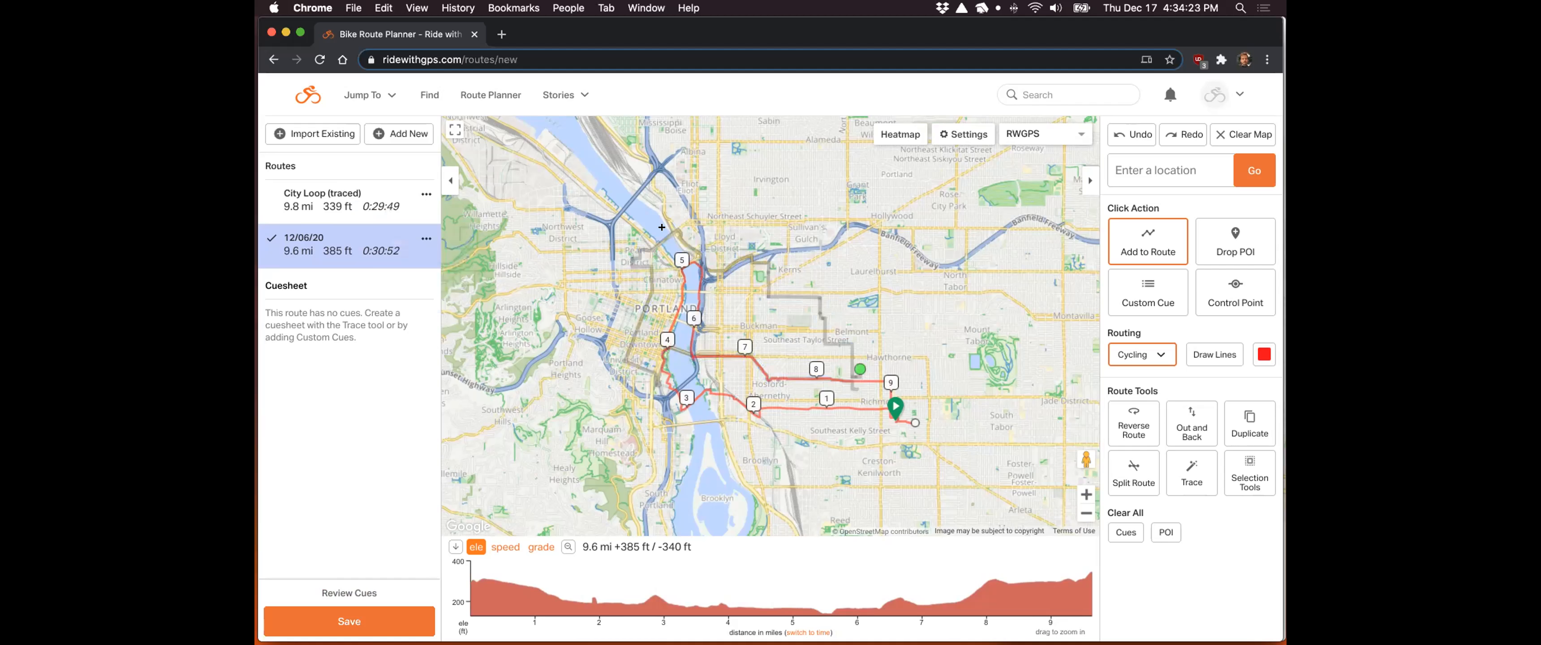
left_click(424, 193)
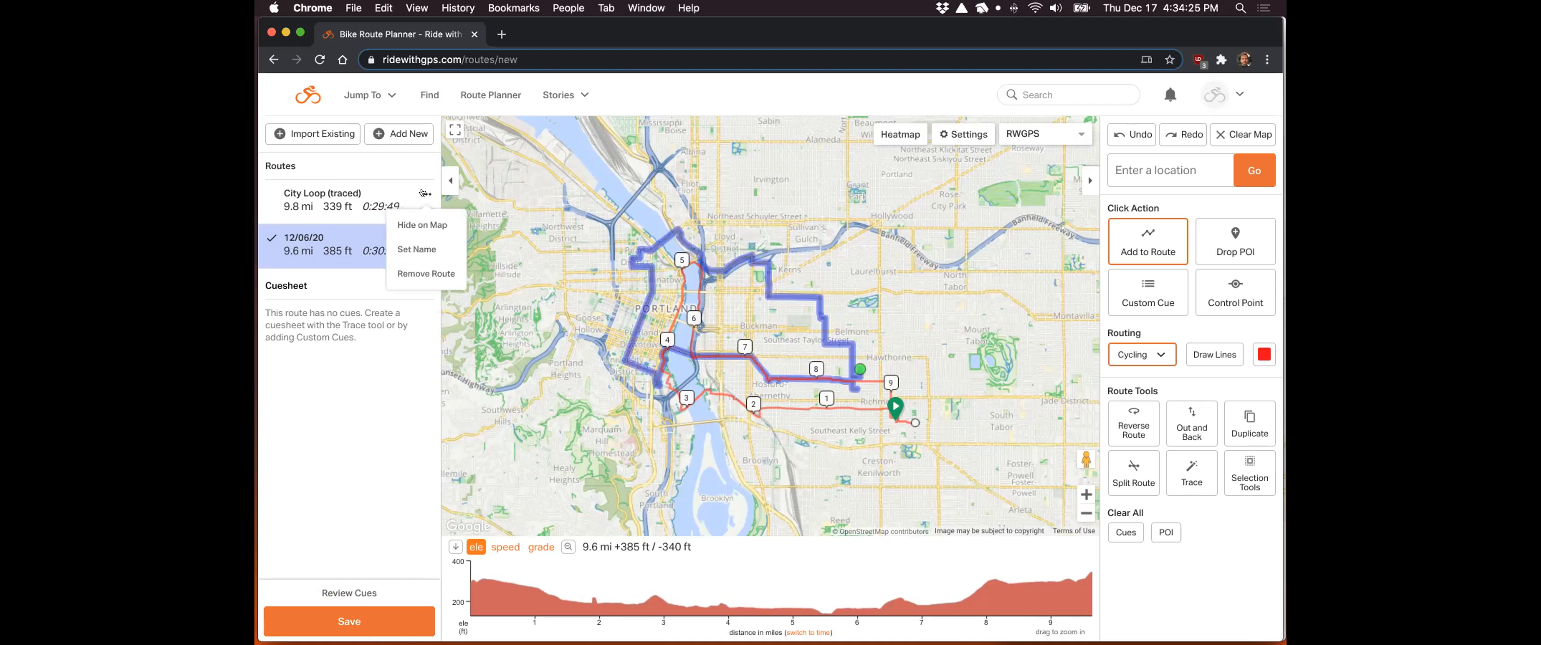
left_click(424, 273)
left_click(884, 213)
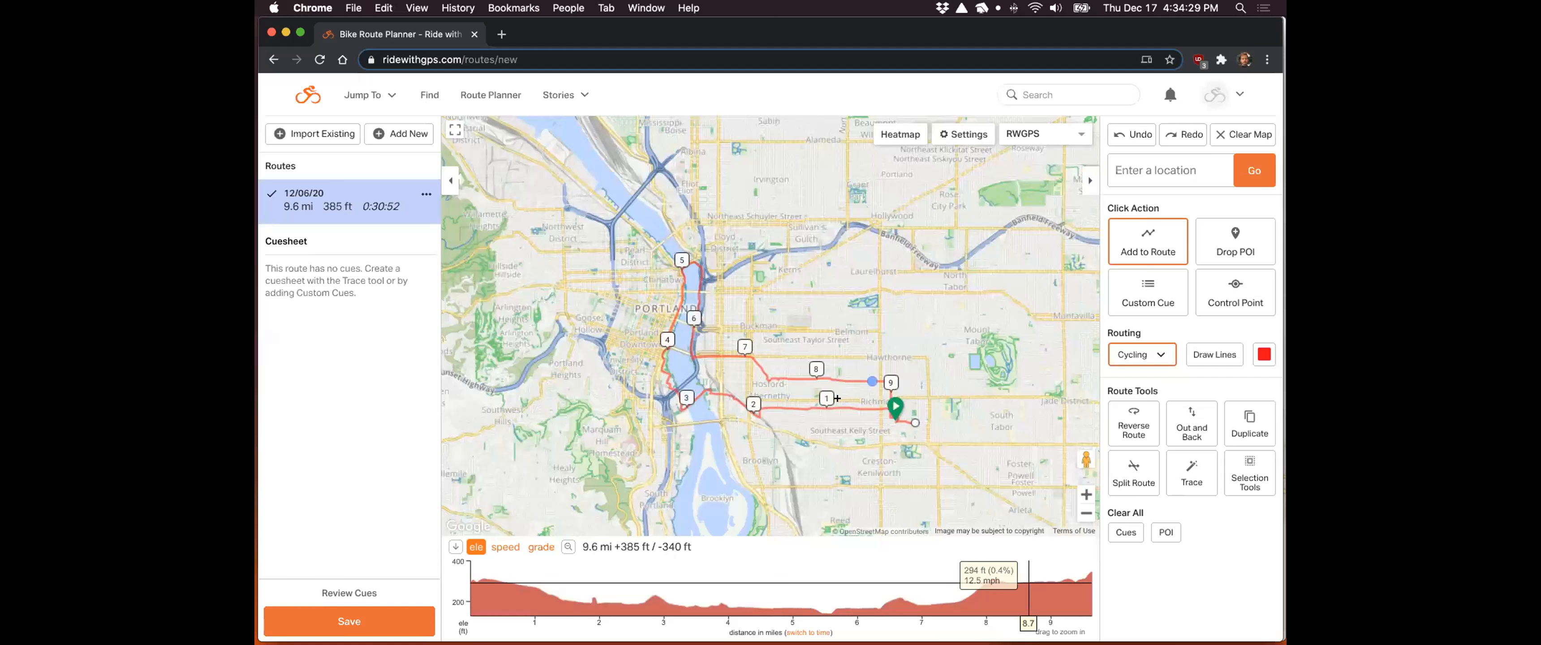
Step: Auto-trace the 12/06/20 ride to generate a cuesheet and accept the traced route
scroll(834, 437, "up", 2)
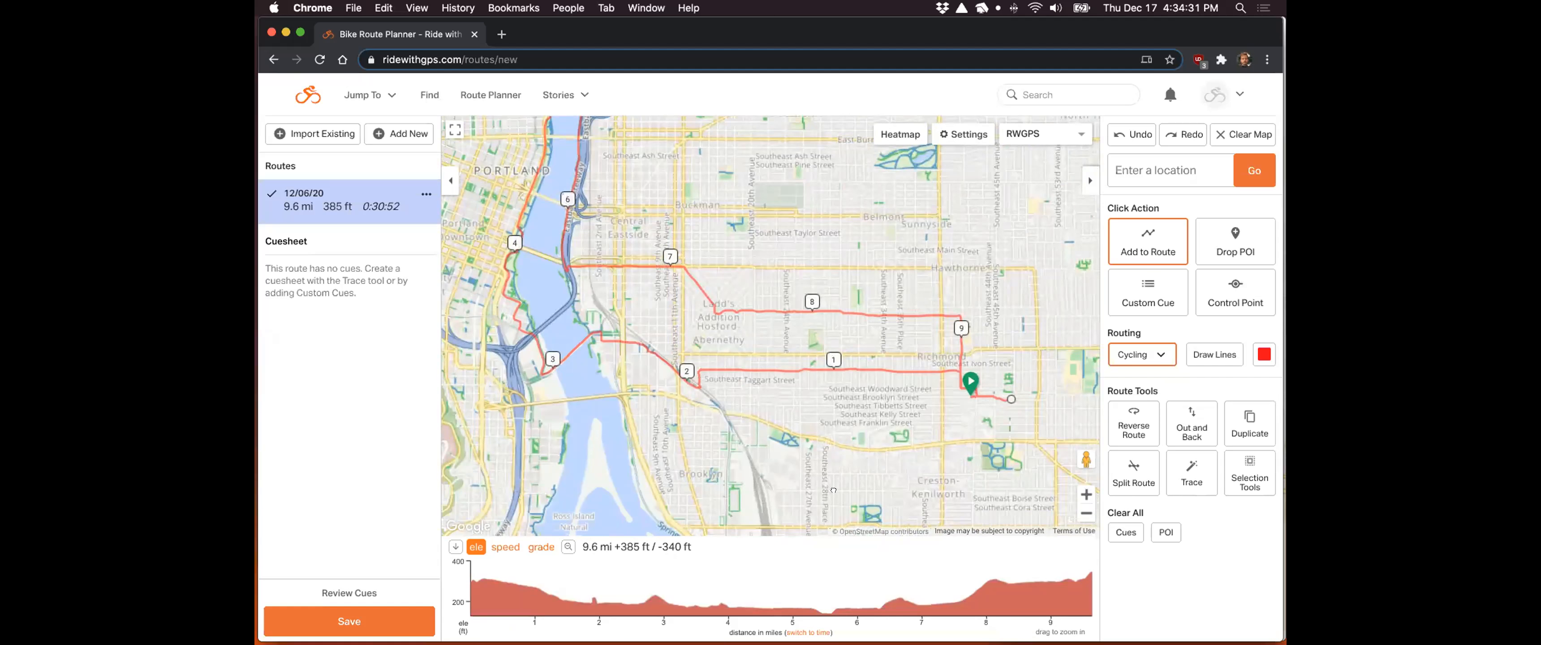
left_click_drag(810, 418, 832, 490)
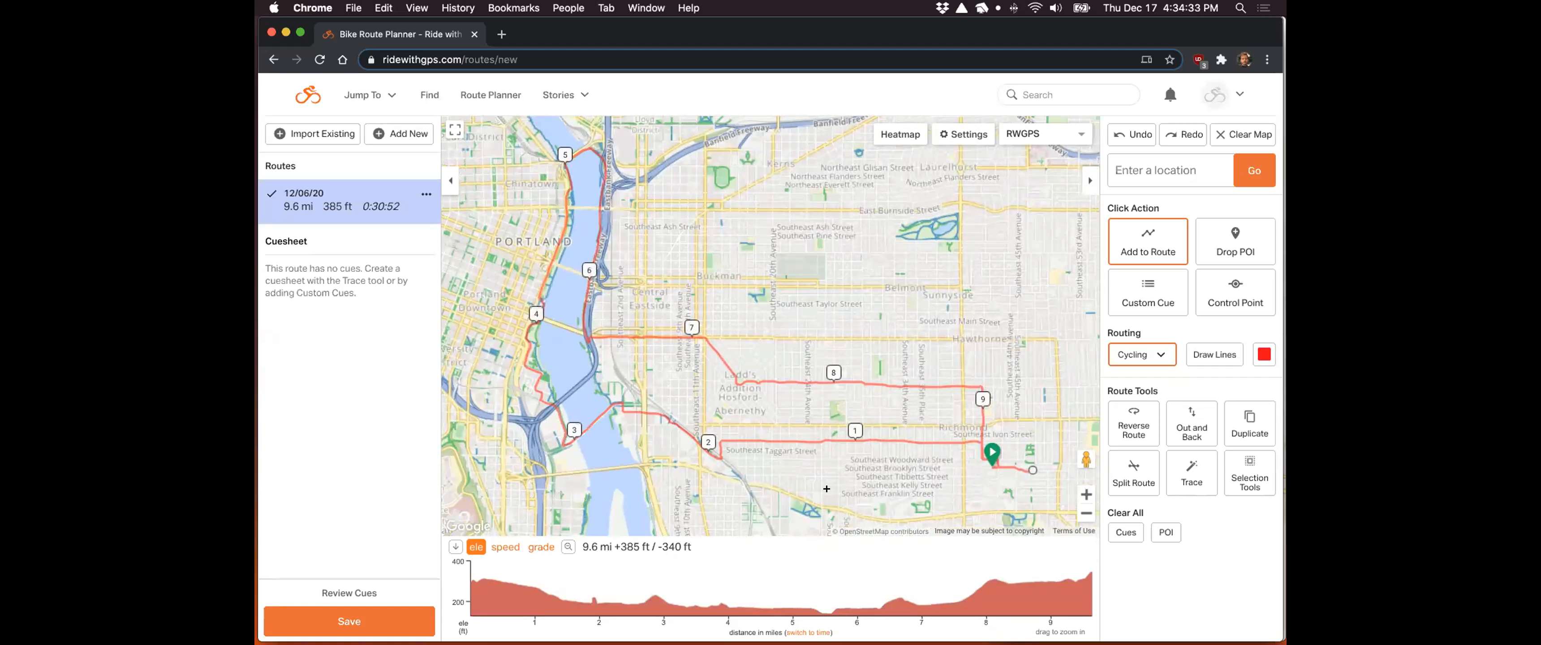
left_click(1193, 463)
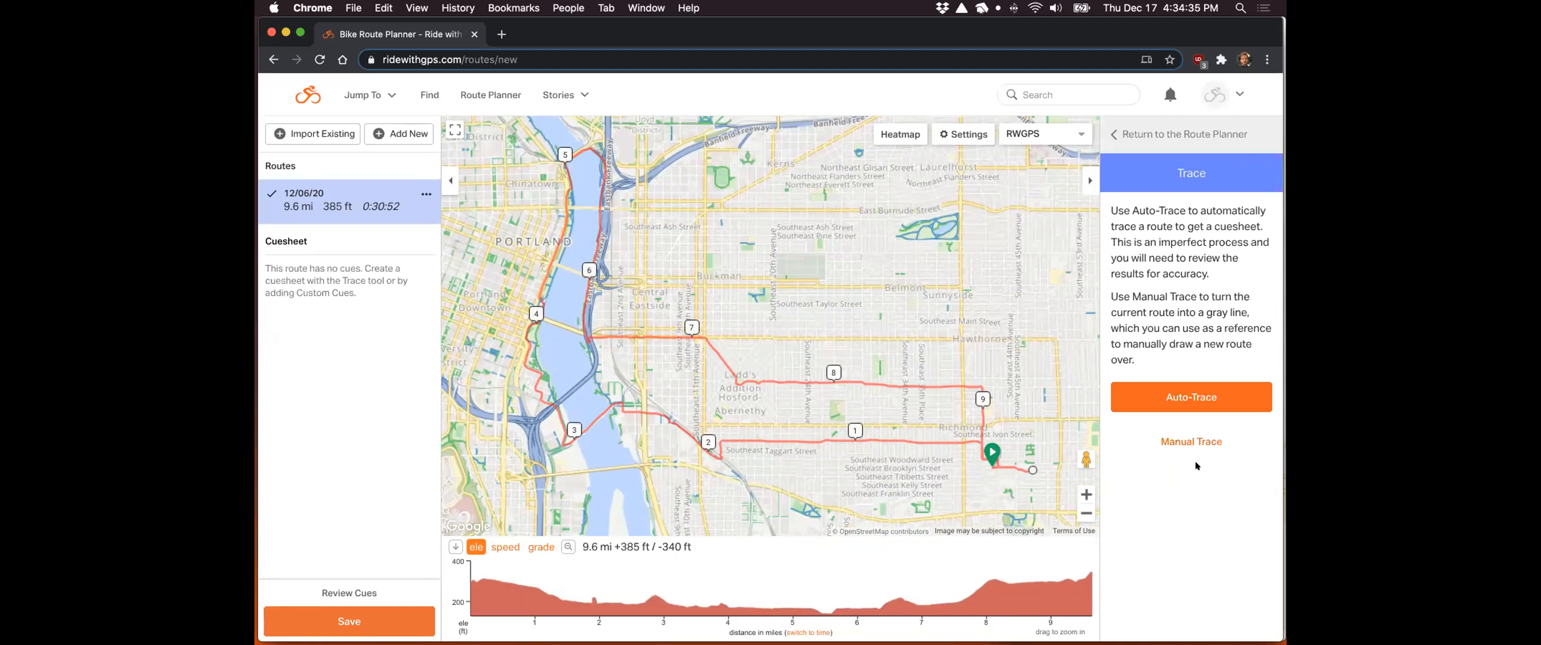
left_click(1172, 396)
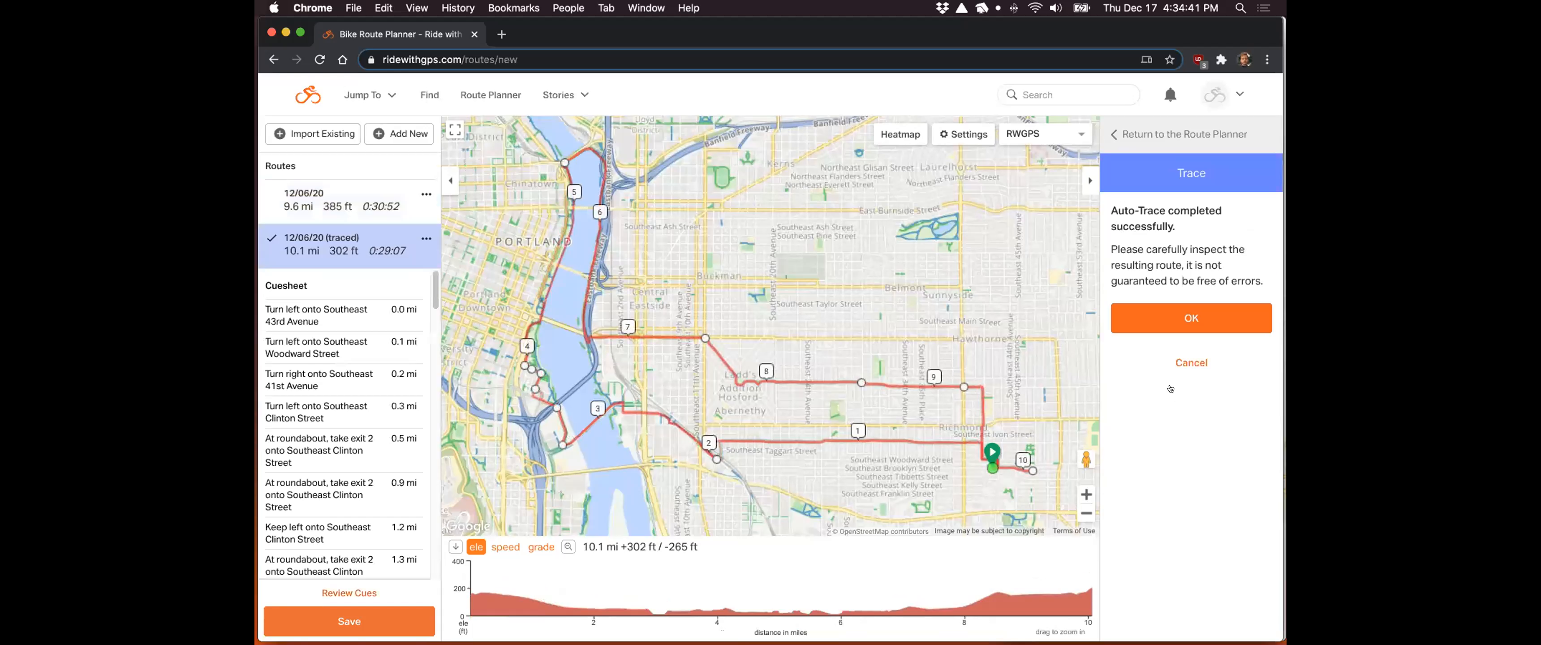
left_click(1173, 319)
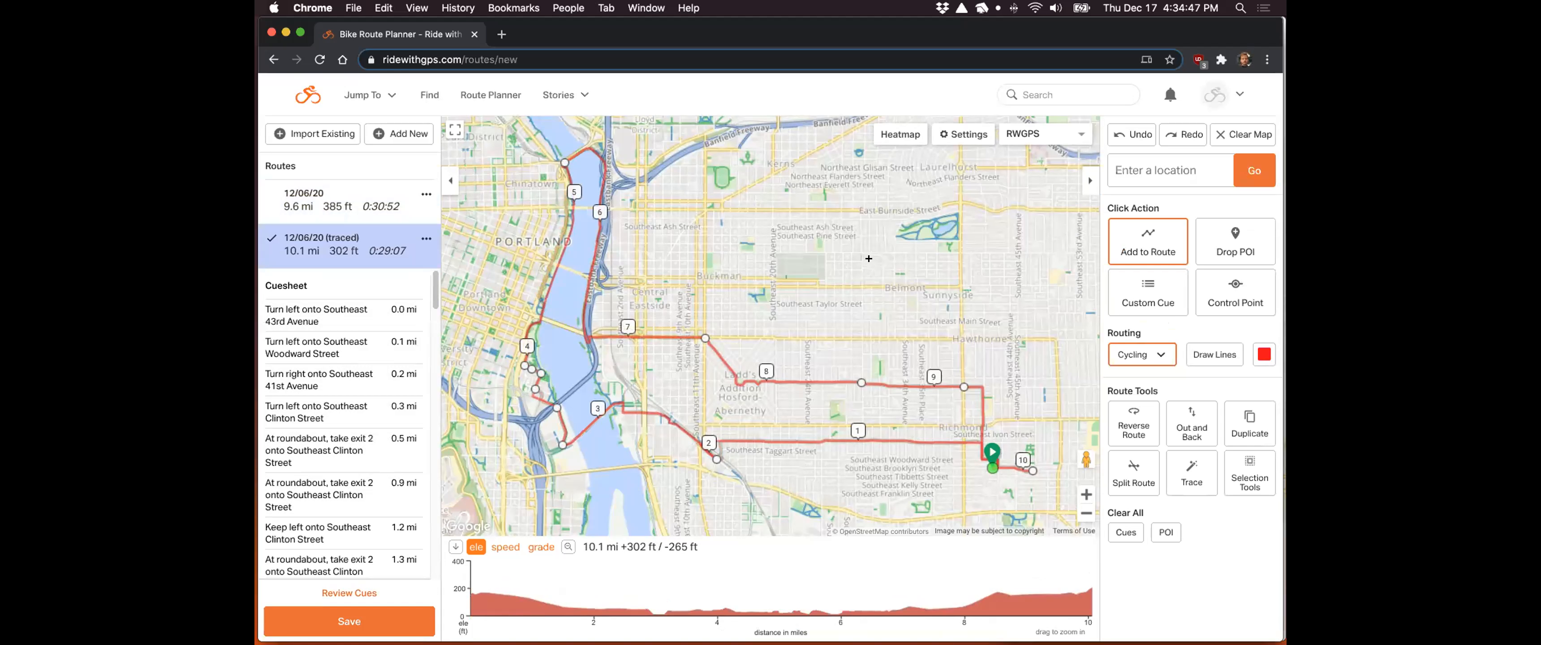
Step: Duplicate the traced 12/06/20 route and delete the copy's section between about mile 3.6 and mile 5.5
left_click(1250, 425)
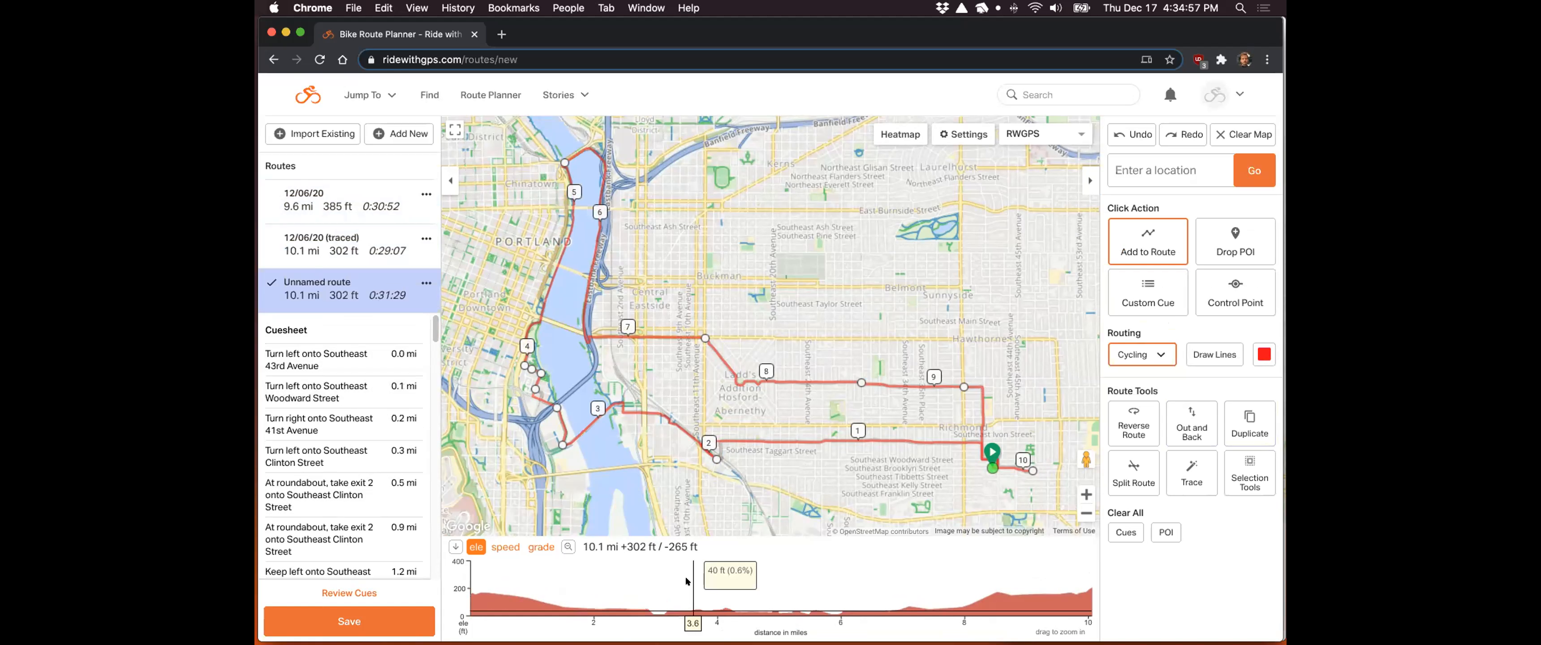
left_click_drag(697, 579, 807, 579)
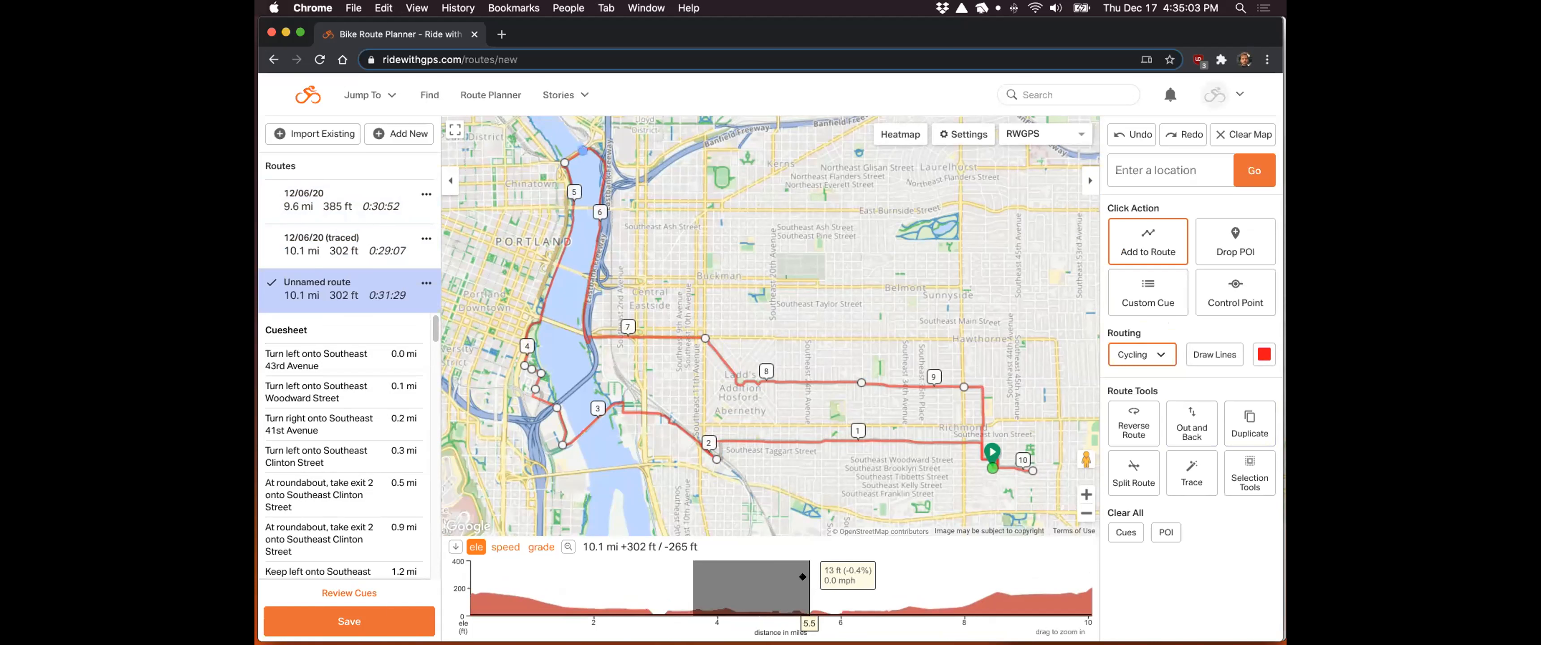
left_click(1124, 431)
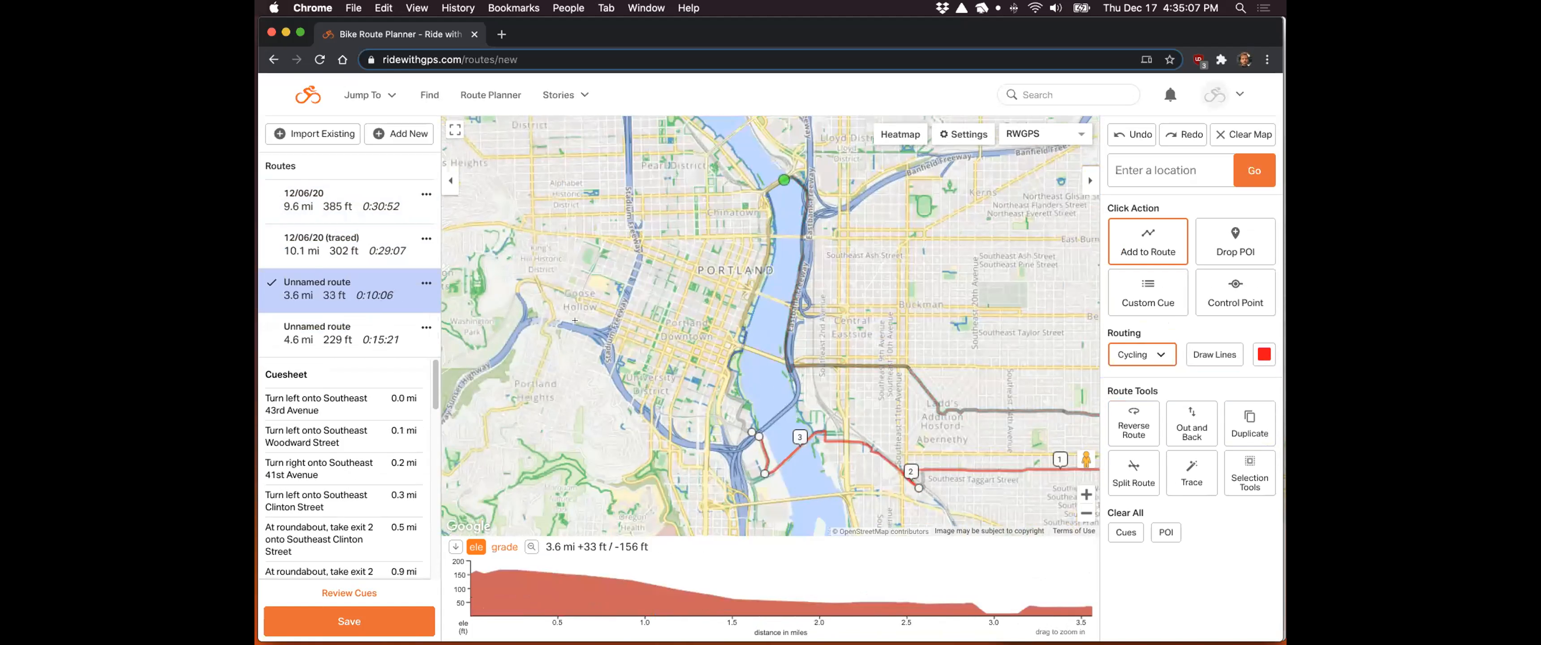
Step: Extend the 3.6-mile segment west through Goose Hollow, north and back through the Pearl District, joining it to the start of the 4.6-mile segment
left_click(568, 306)
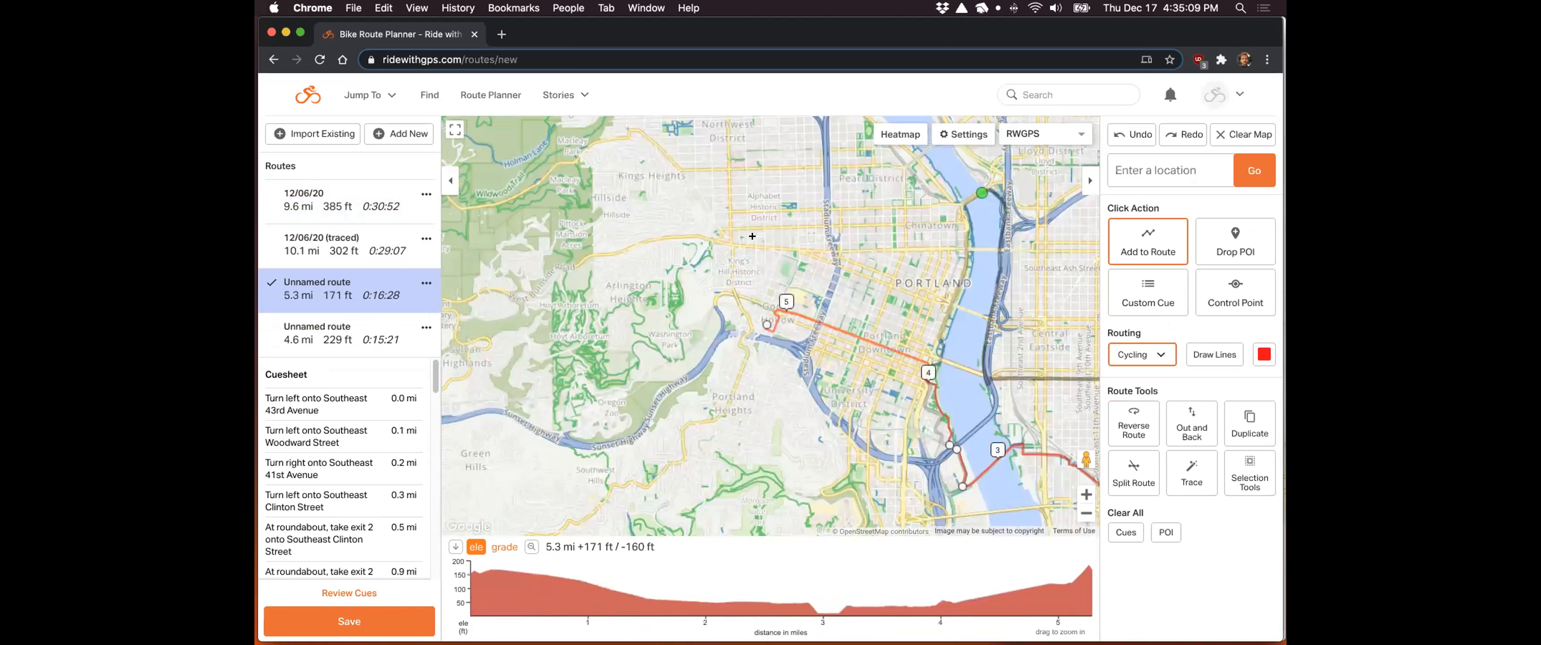
left_click(765, 224)
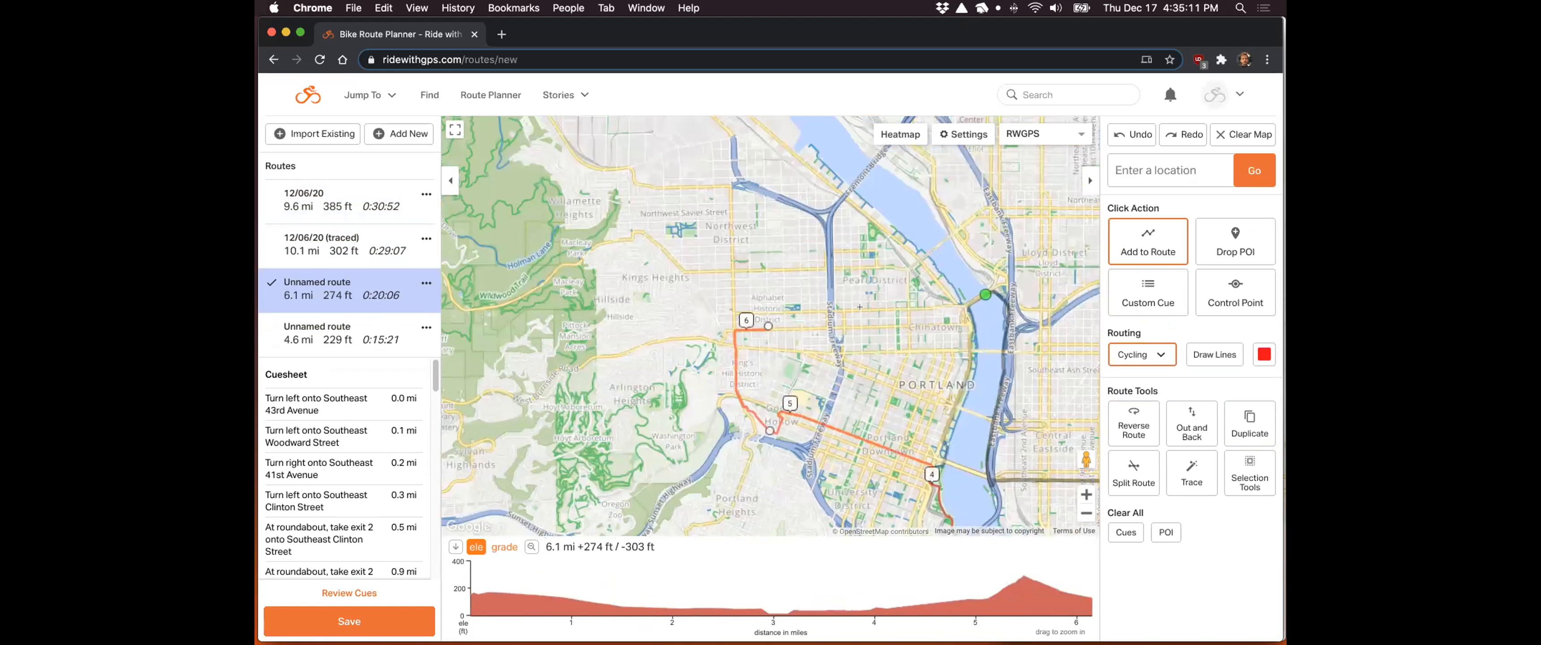
left_click(861, 308)
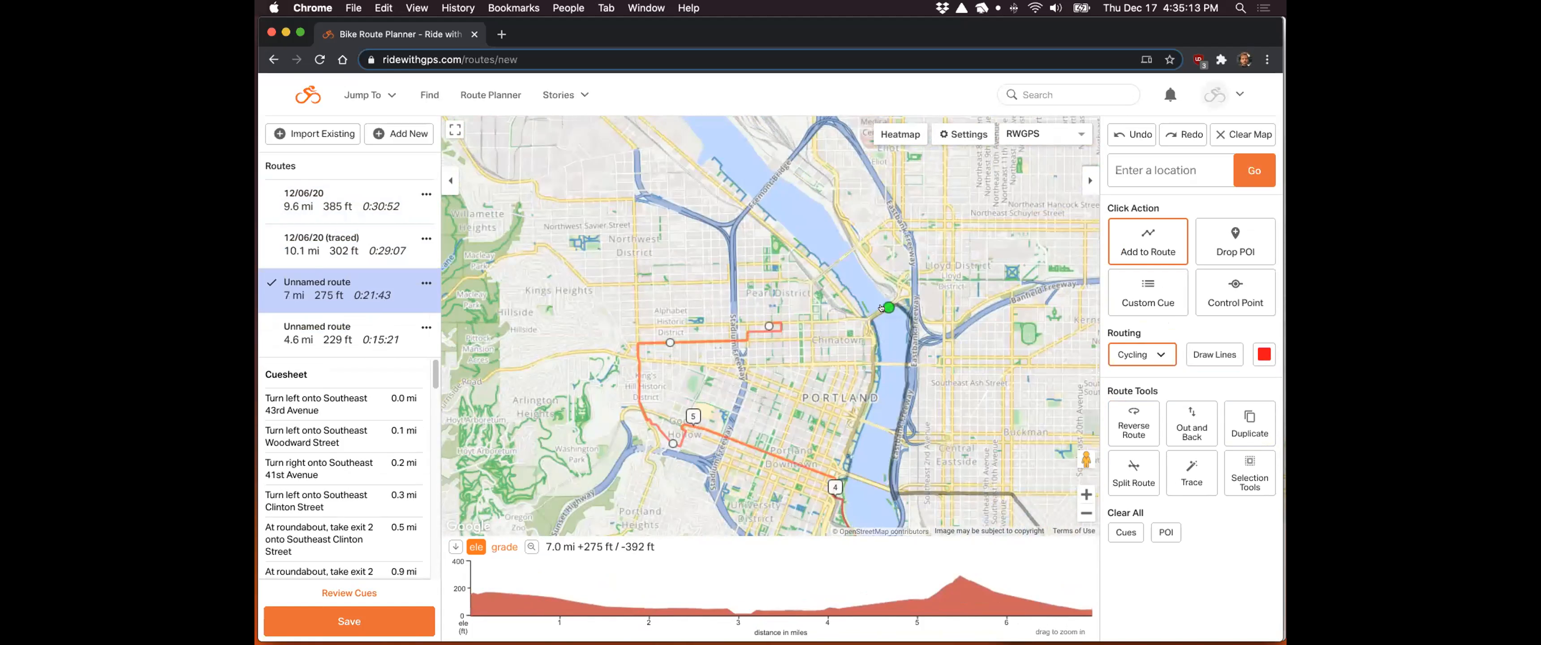
left_click(882, 309)
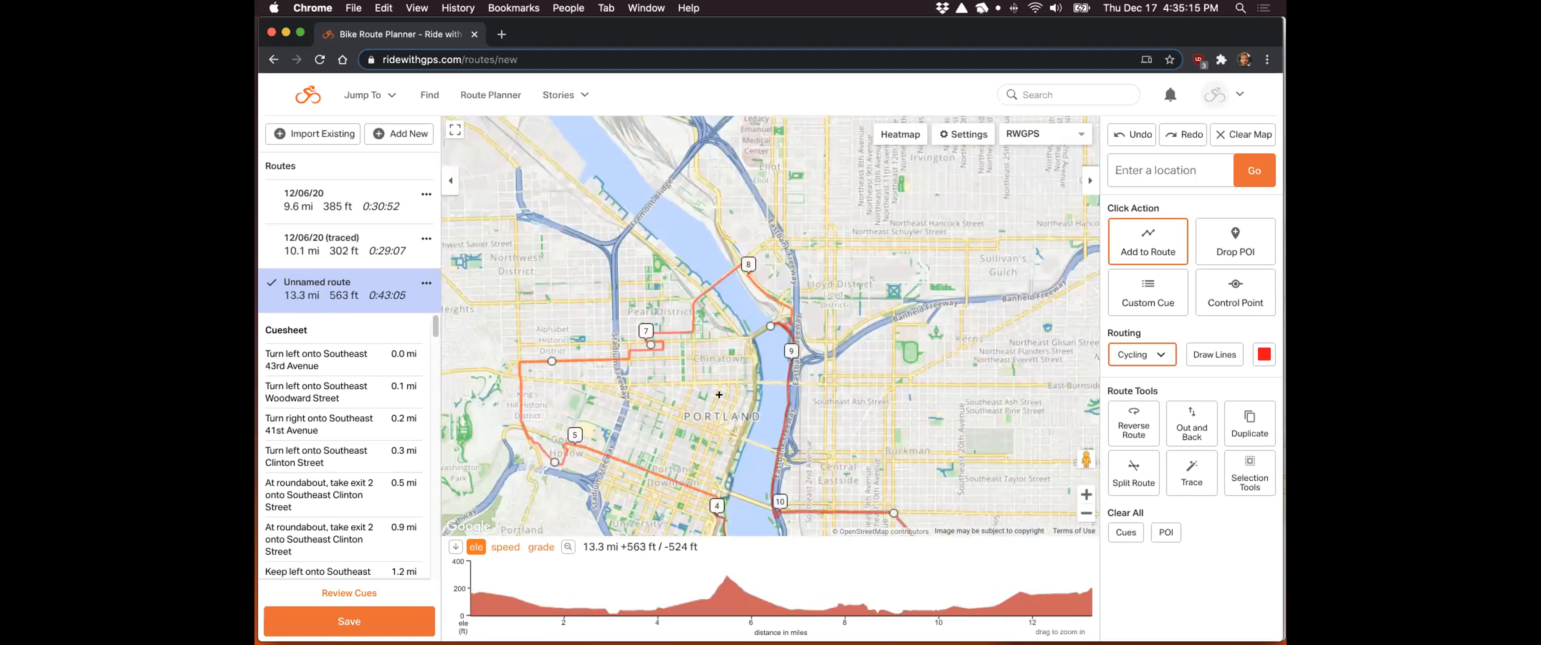
Step: Compare the 12/06/20 (traced) route with the extended unnamed copy by switching between them on the map
left_click_drag(682, 303, 634, 185)
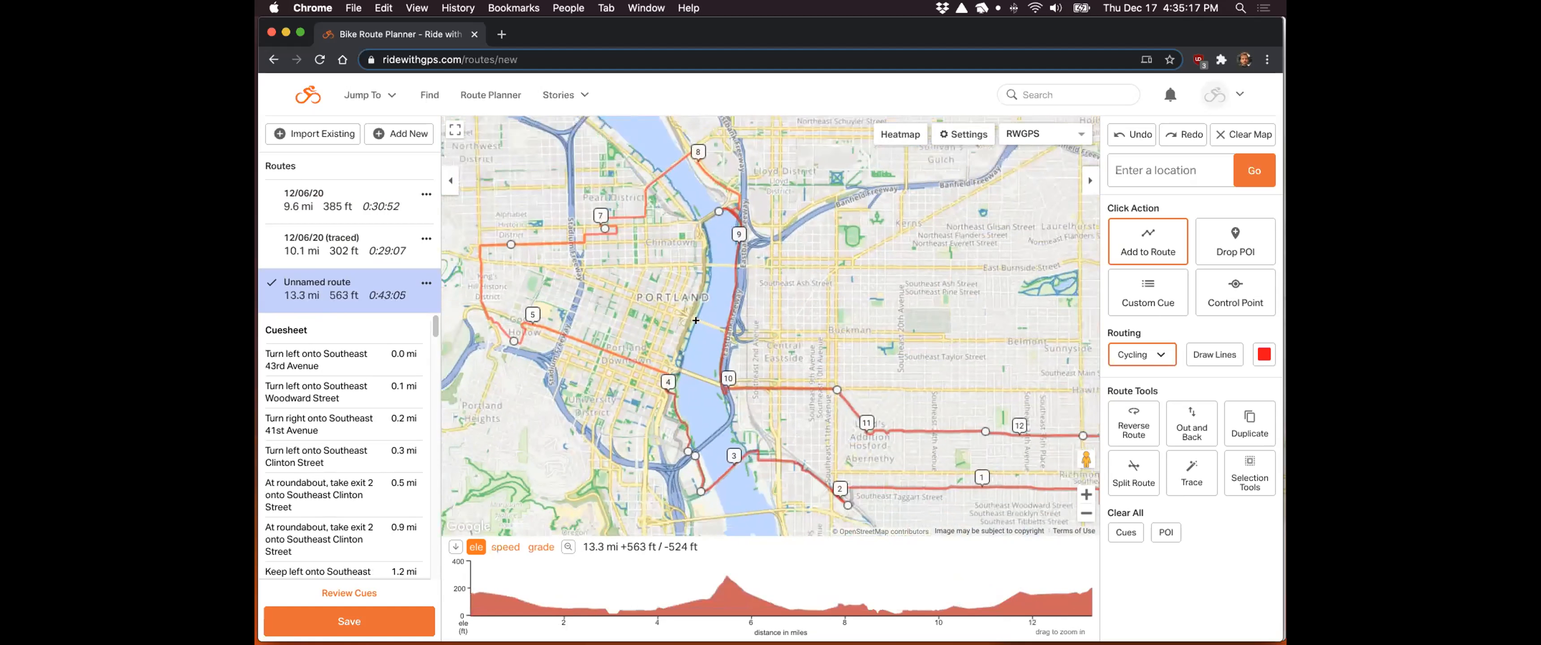
scroll(815, 374, "down", 2)
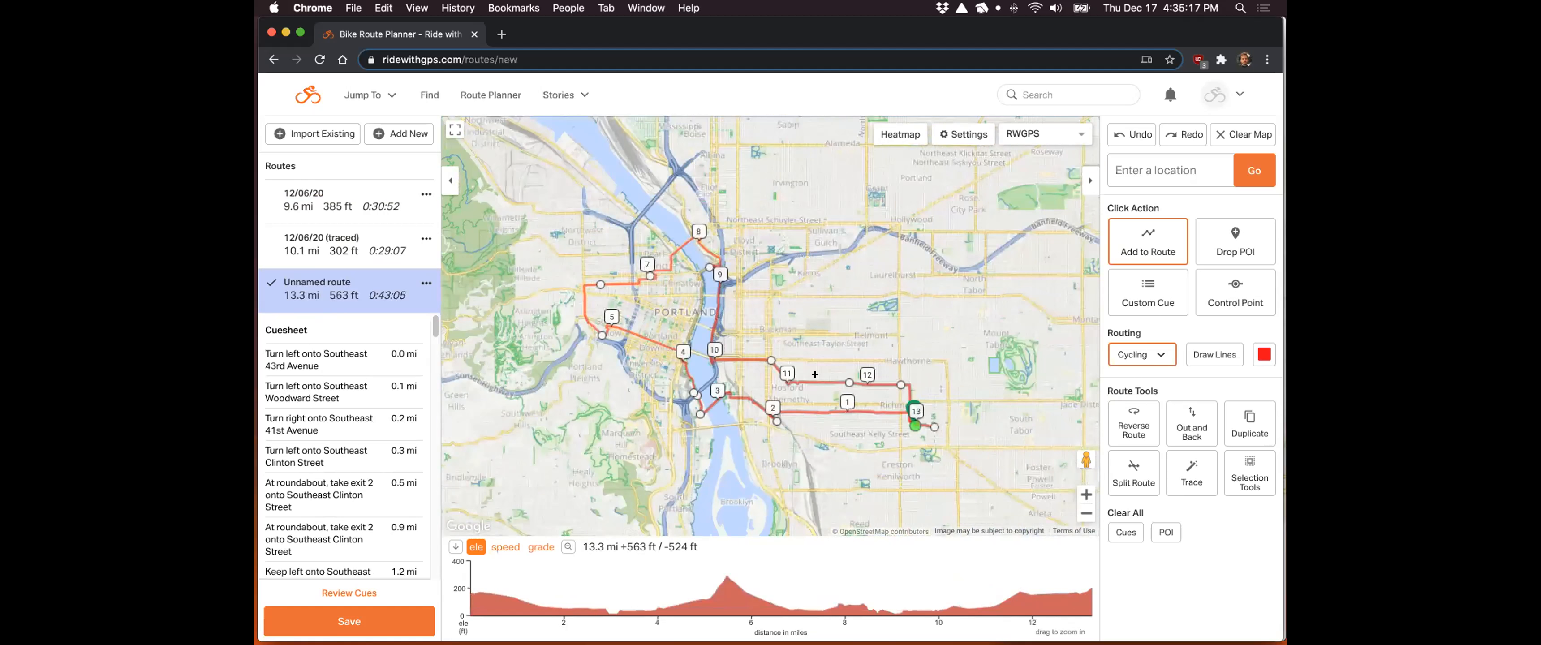
left_click(343, 239)
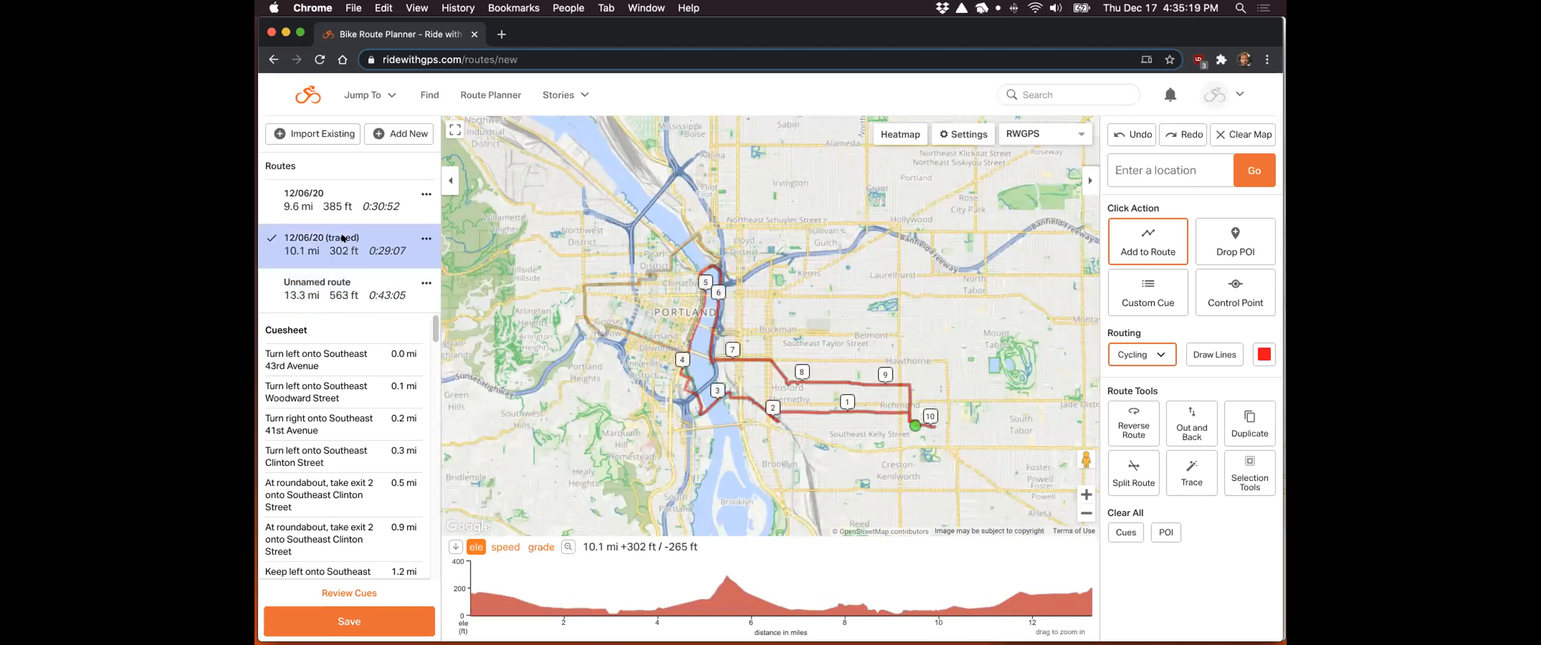
left_click(343, 285)
left_click(341, 260)
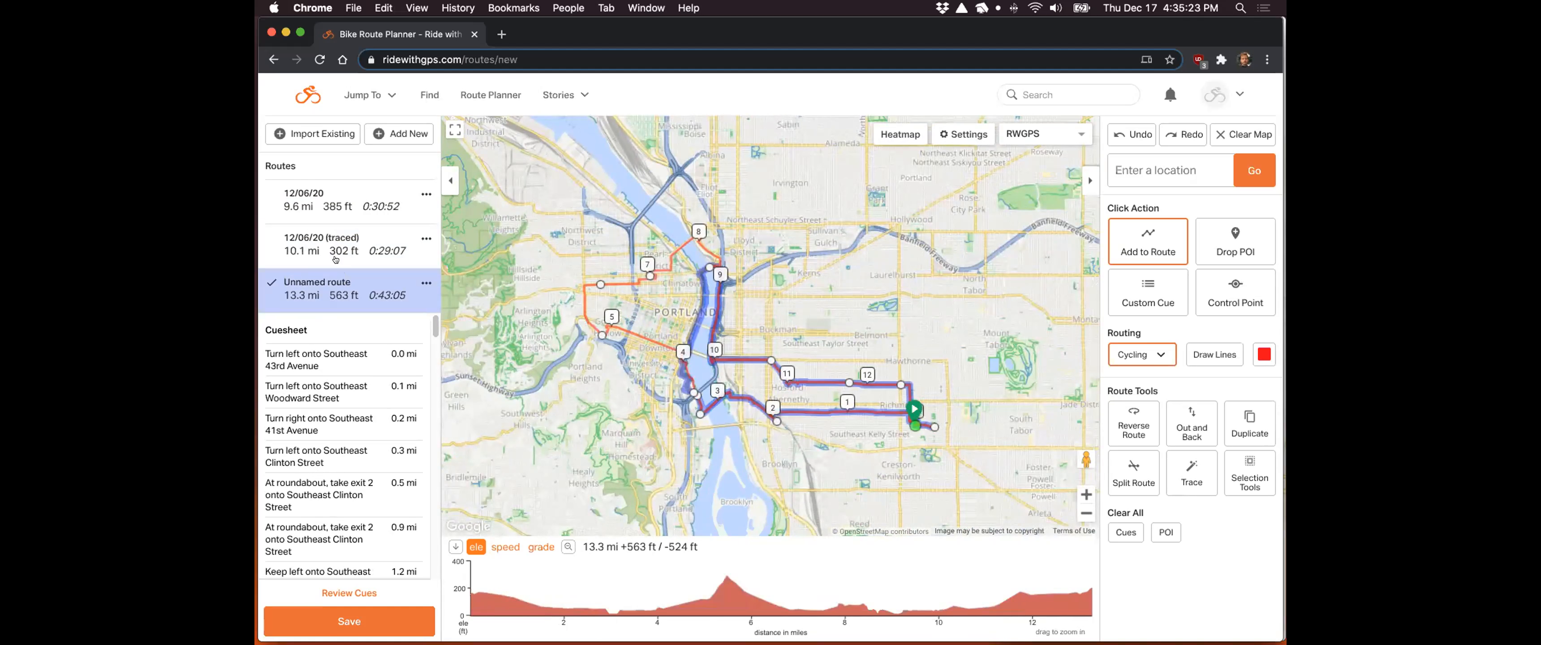
left_click(341, 280)
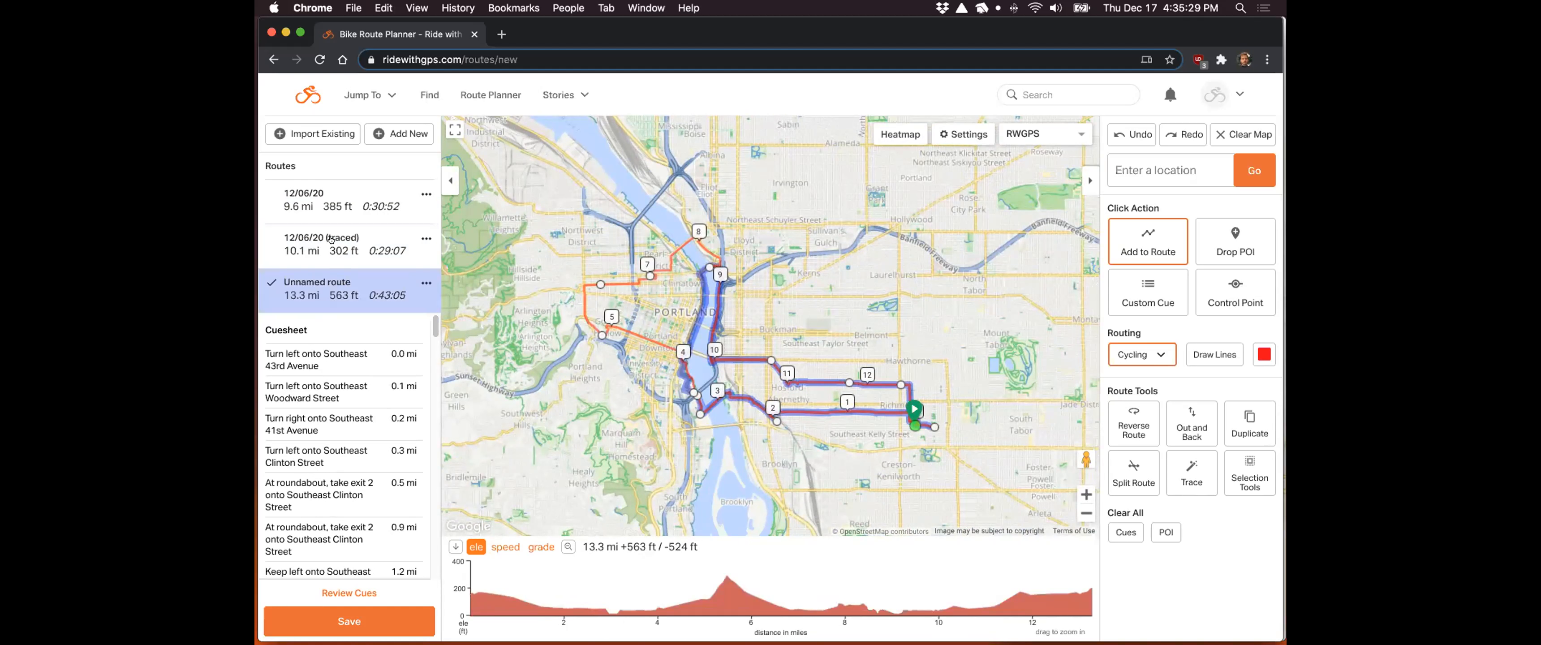
Step: Save the extended unnamed route with the title First Route and dismiss the confirmation
left_click(349, 620)
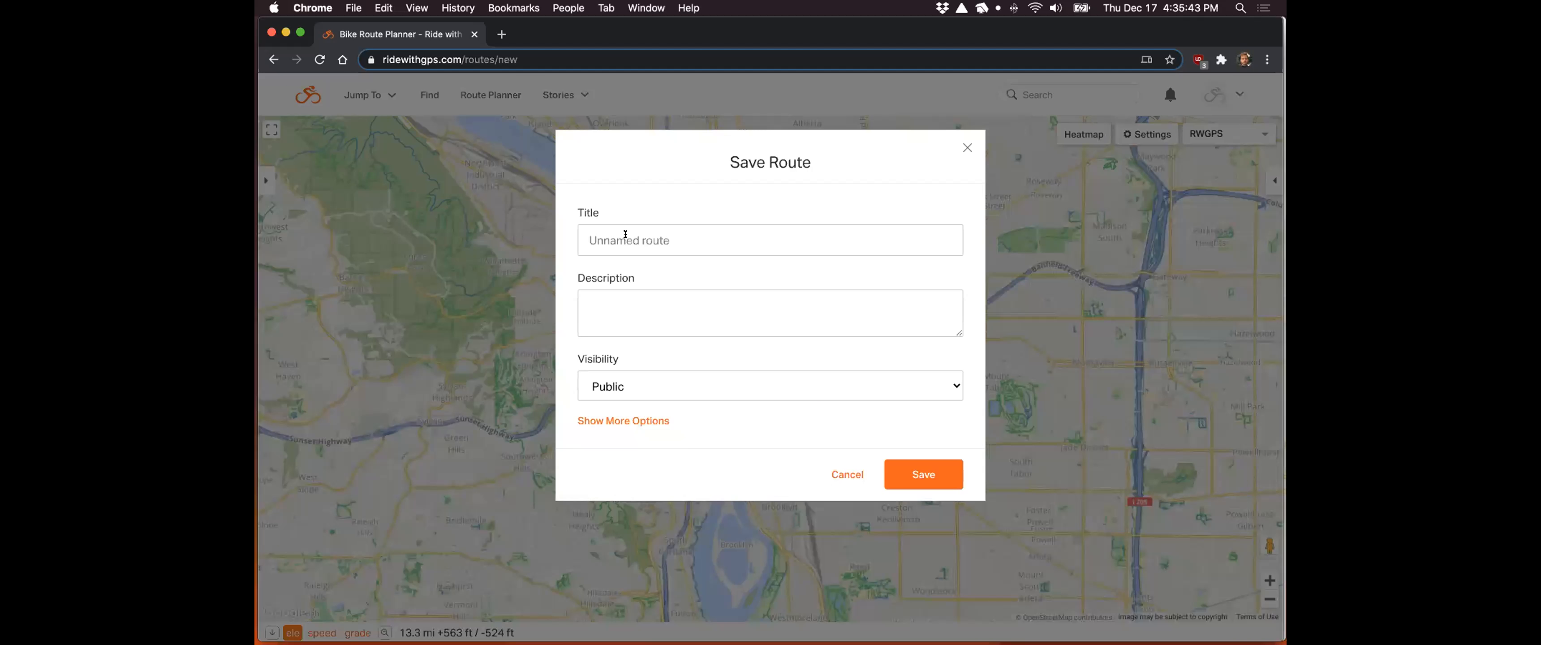
type("Frst")
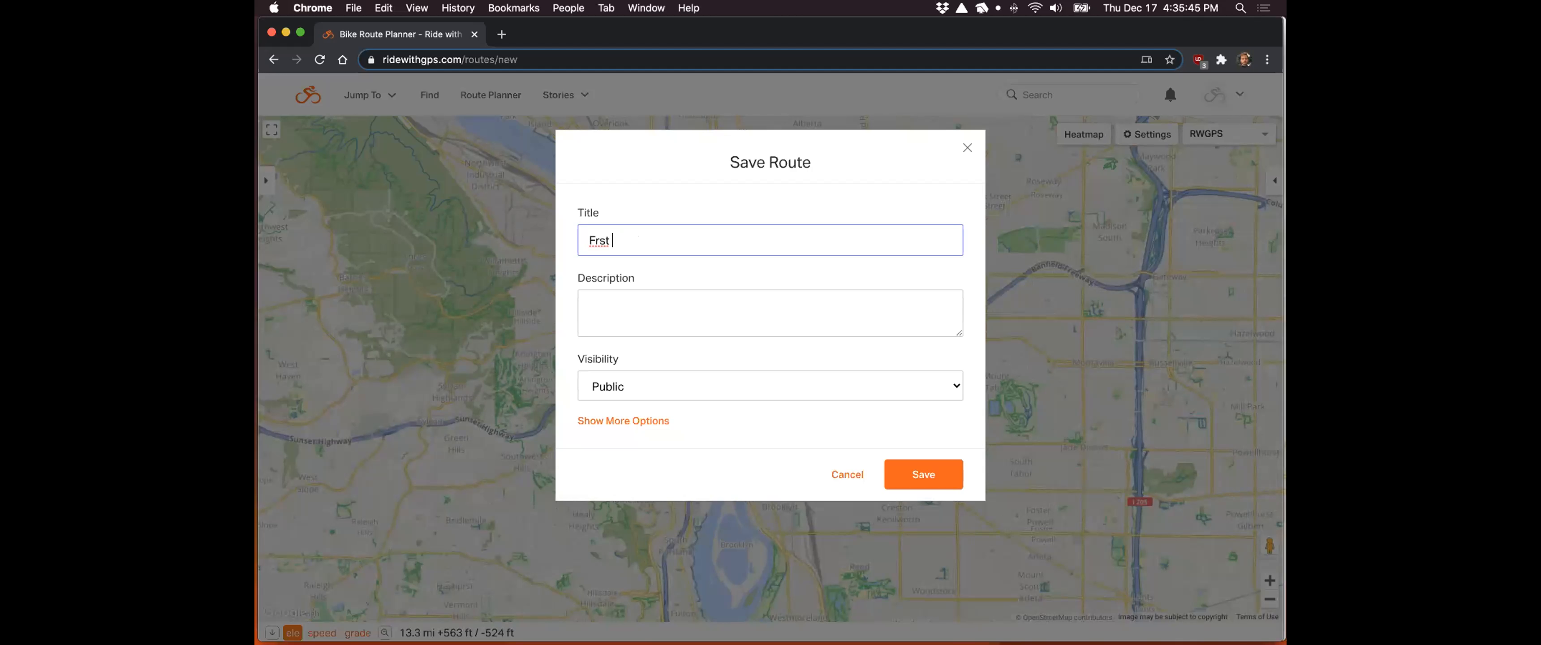
key("BackSpace")
type("irst Route")
left_click(939, 476)
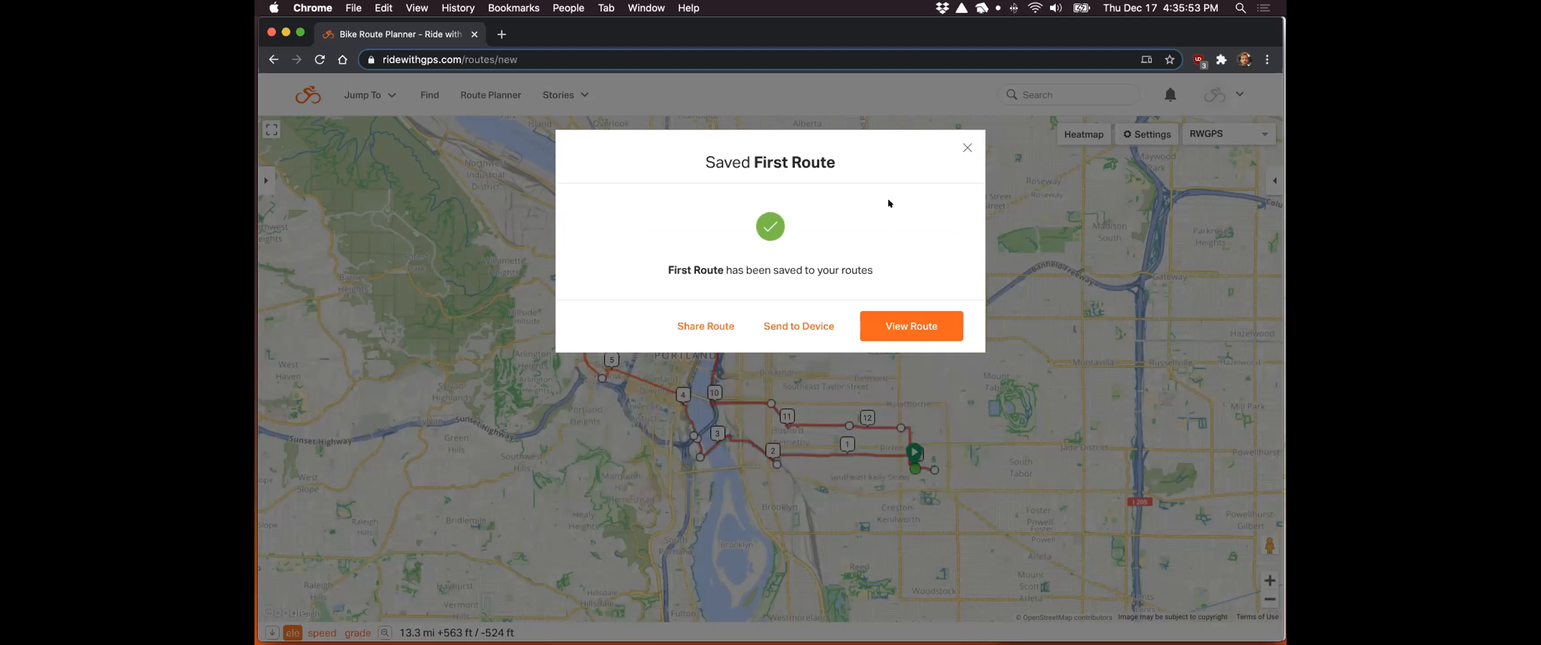
left_click(965, 147)
Step: Save the 12/06/20 (traced) route as a new route titled Second Route and view its route page
left_click(355, 238)
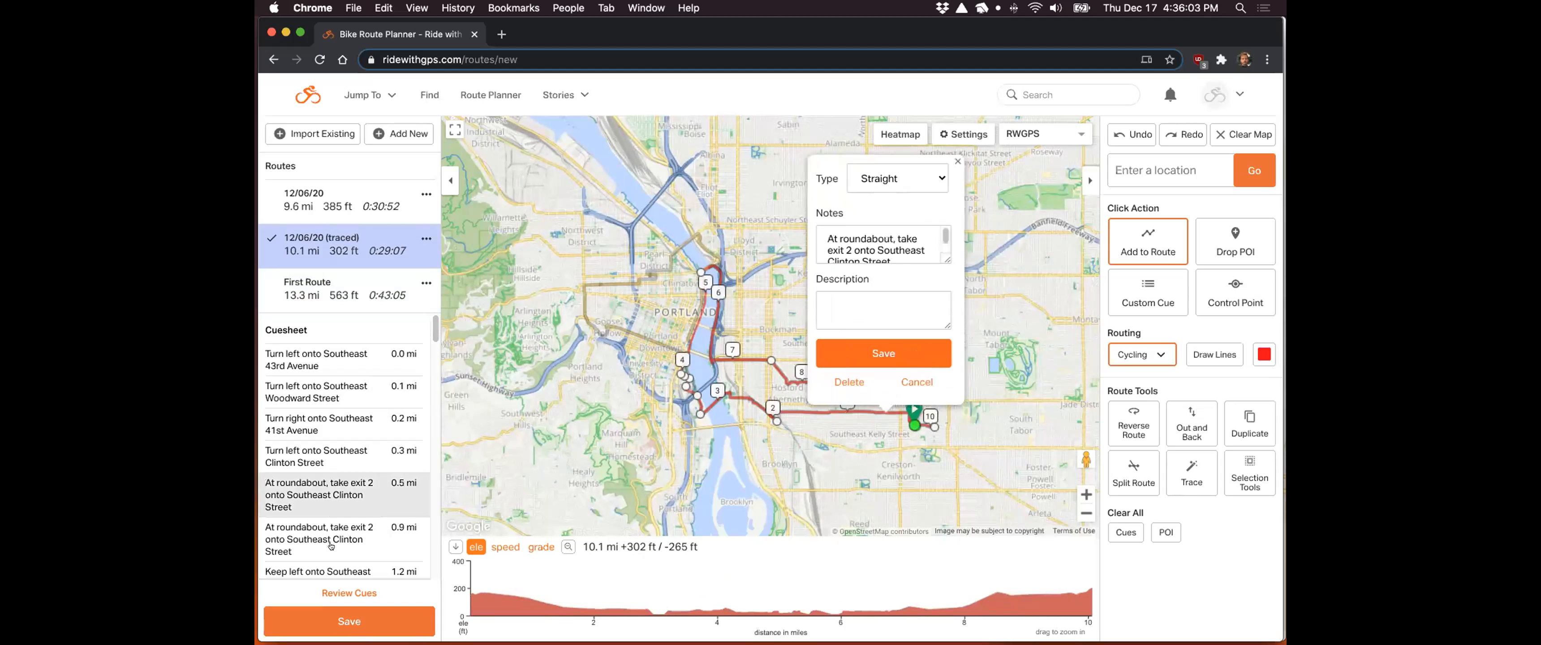
left_click(332, 613)
triple_click(716, 292)
type("Se")
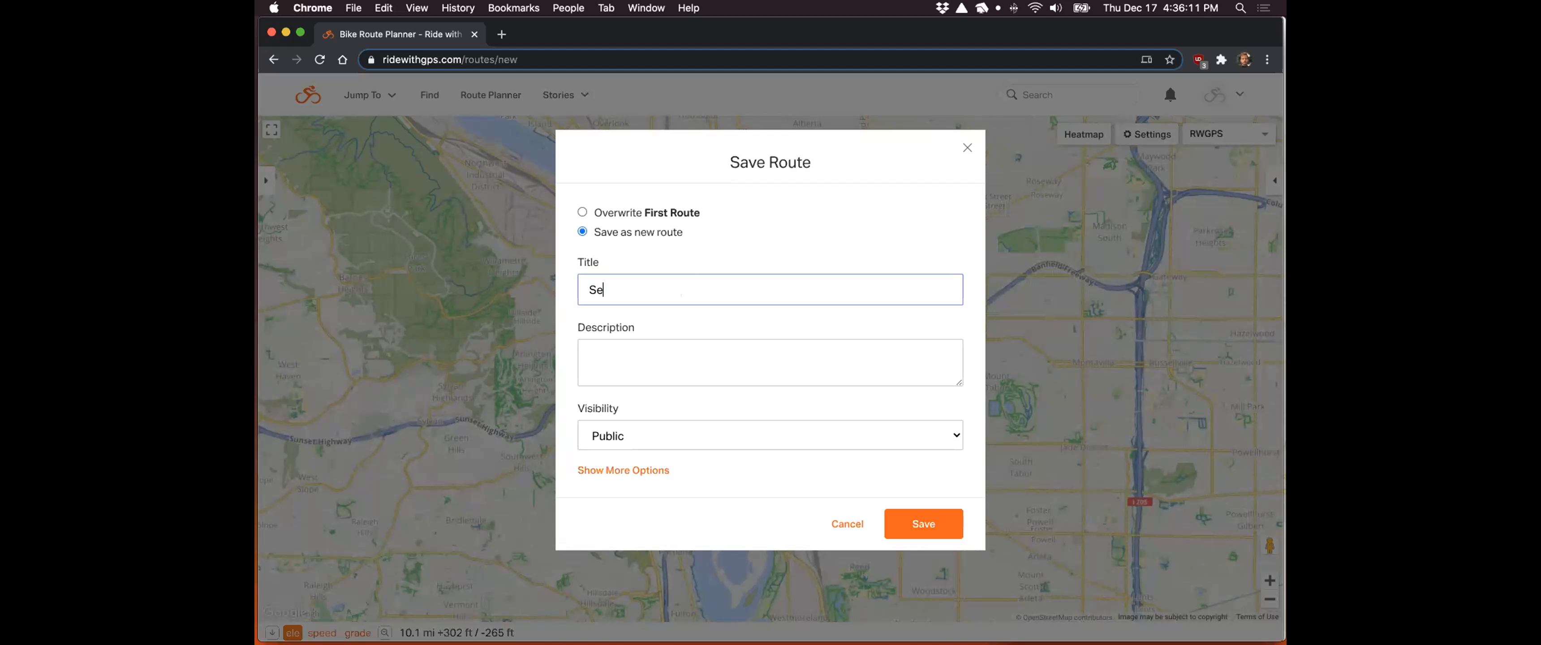
type("cnond Route")
left_click(923, 524)
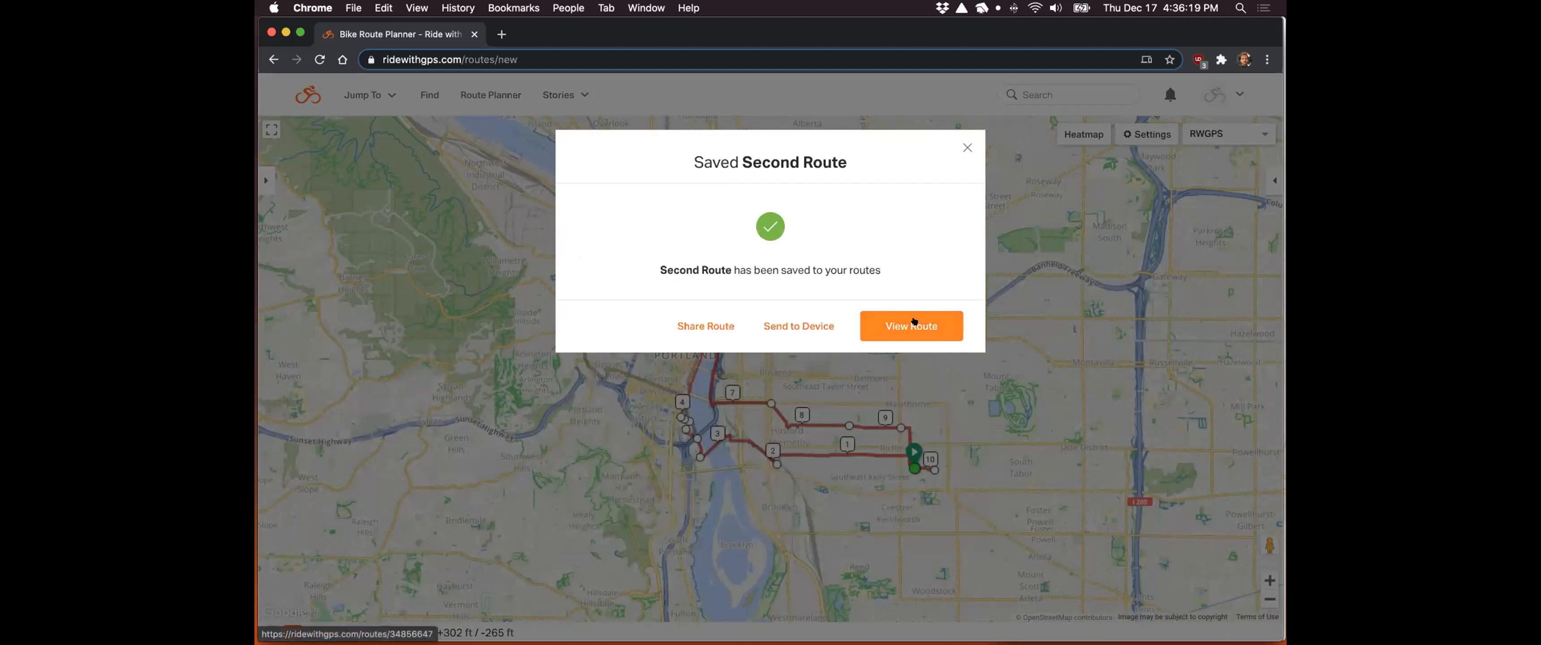
left_click(912, 325)
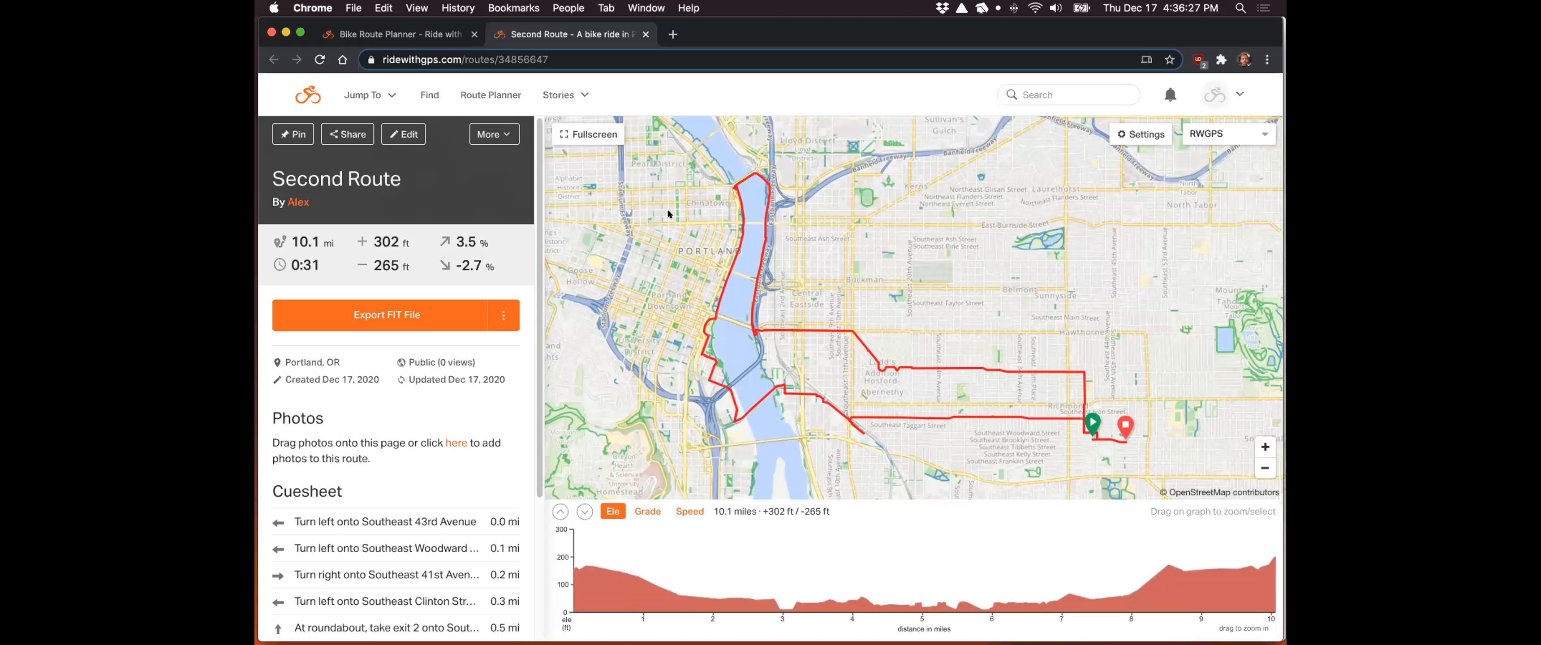
Step: Go to the Upload page and narrow the browser window to reveal the mirrored phone app beside it
left_click(367, 93)
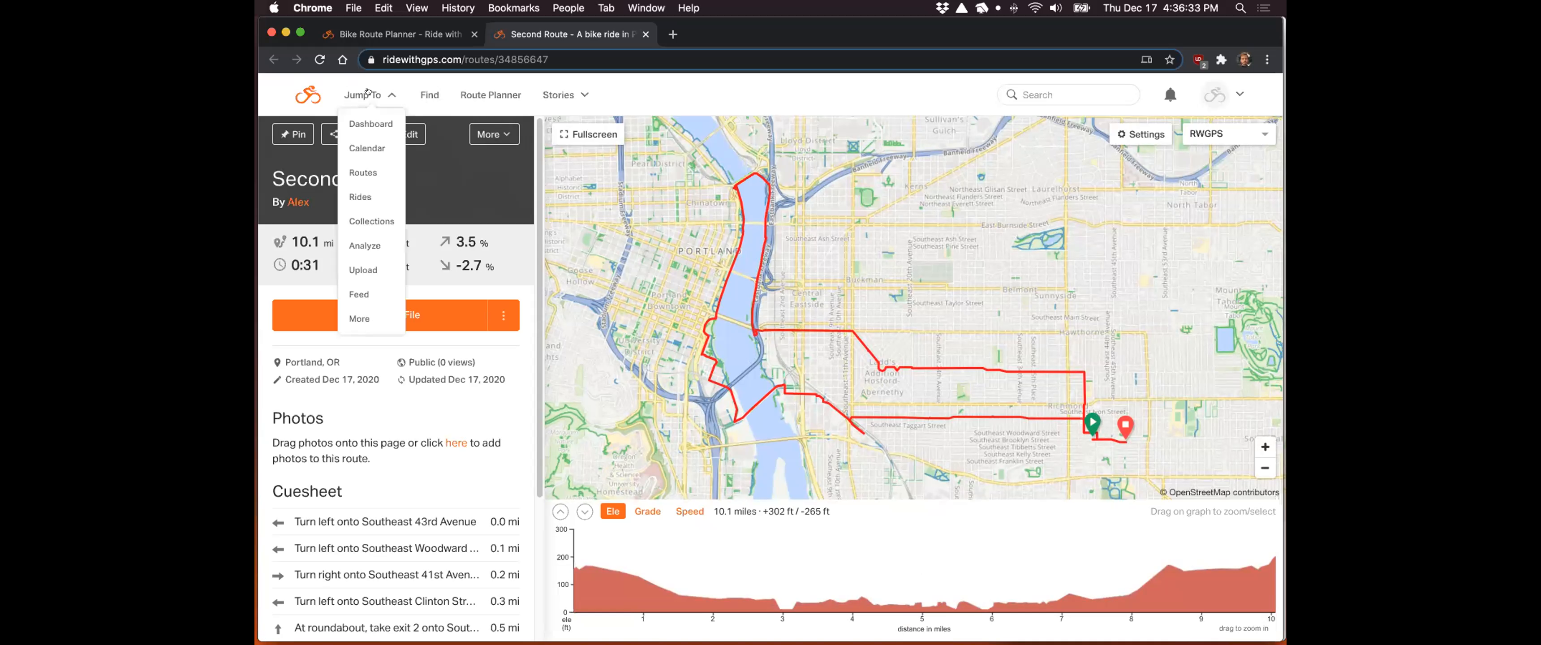
left_click(370, 268)
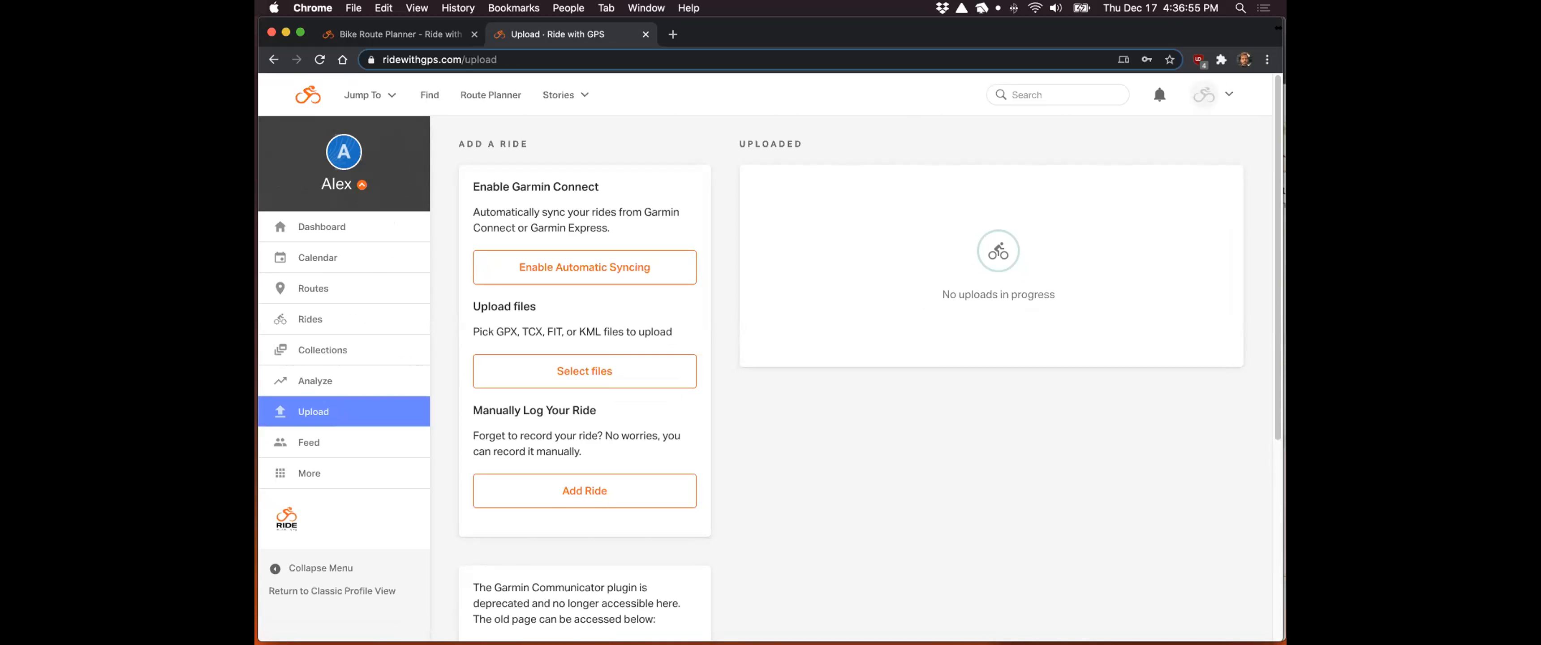
left_click_drag(1277, 28, 988, 39)
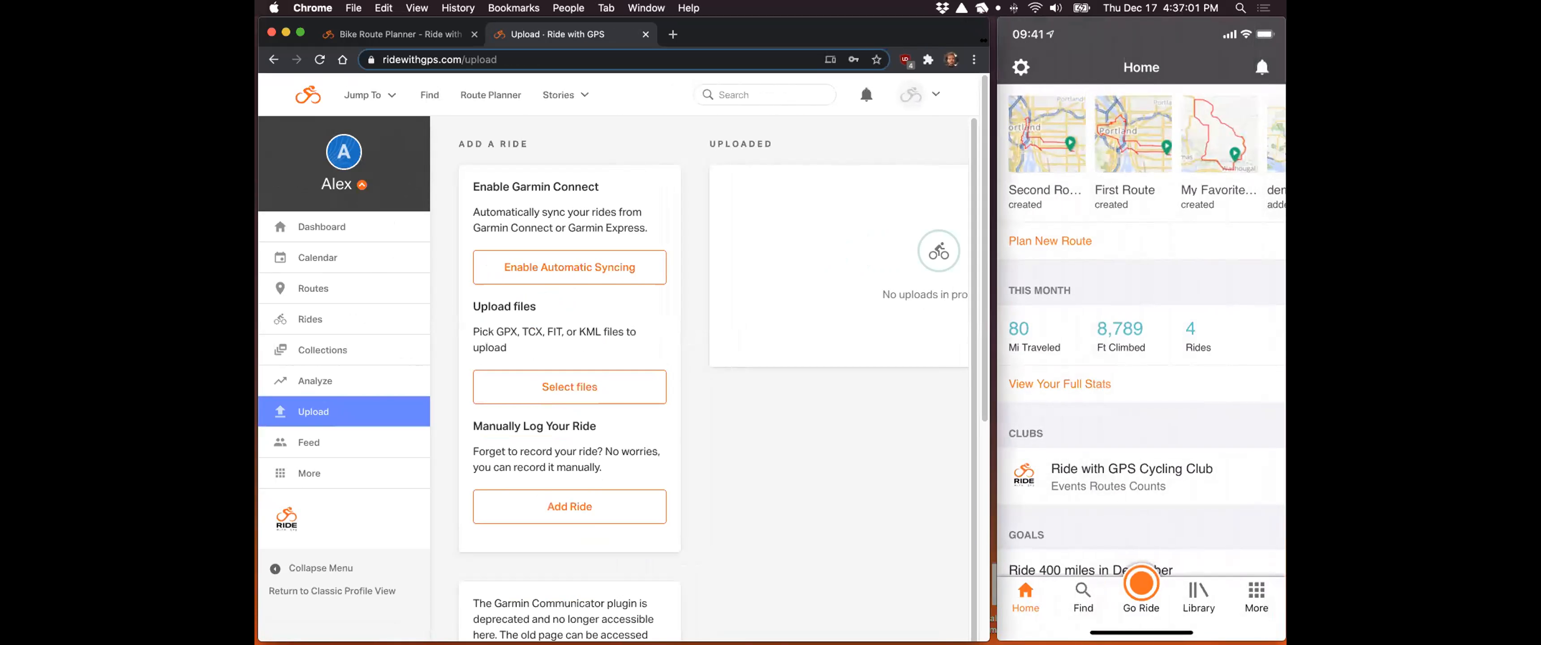
mouse_move(1061, 27)
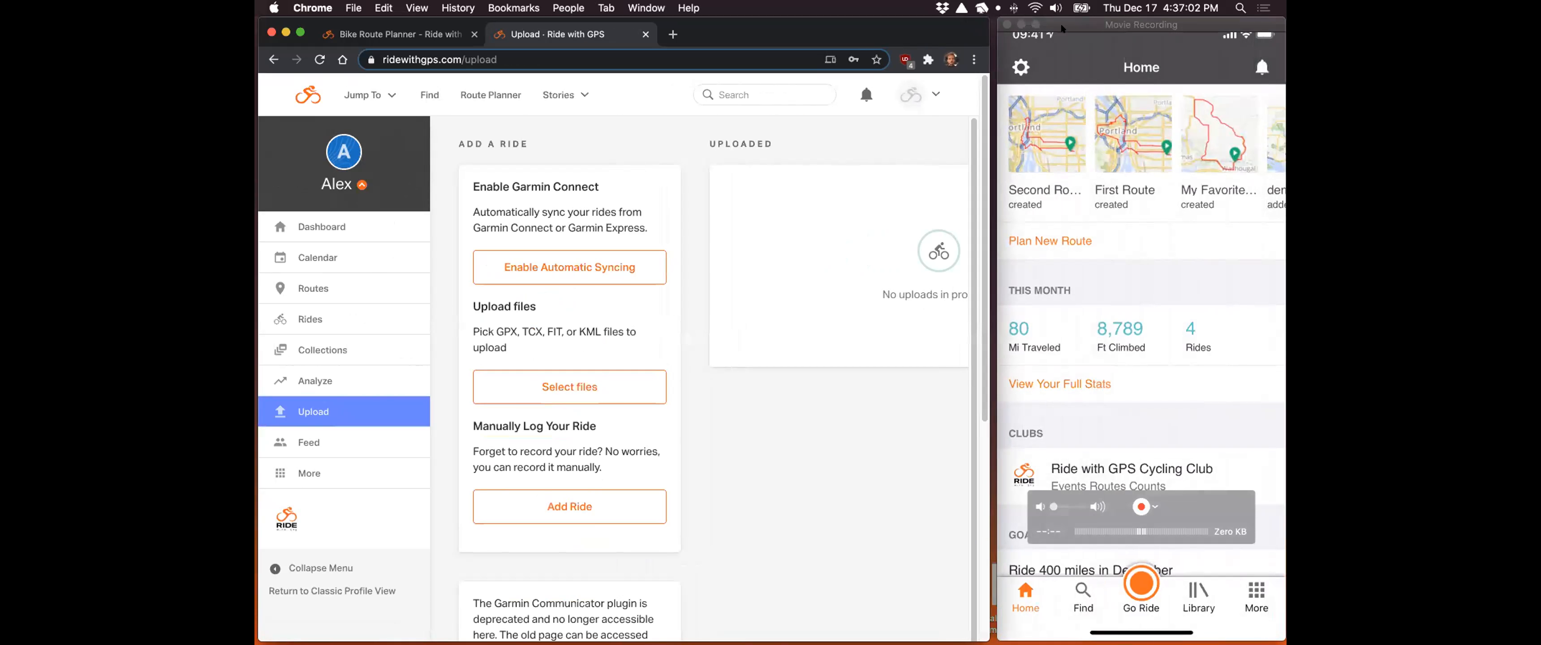
left_click(1105, 245)
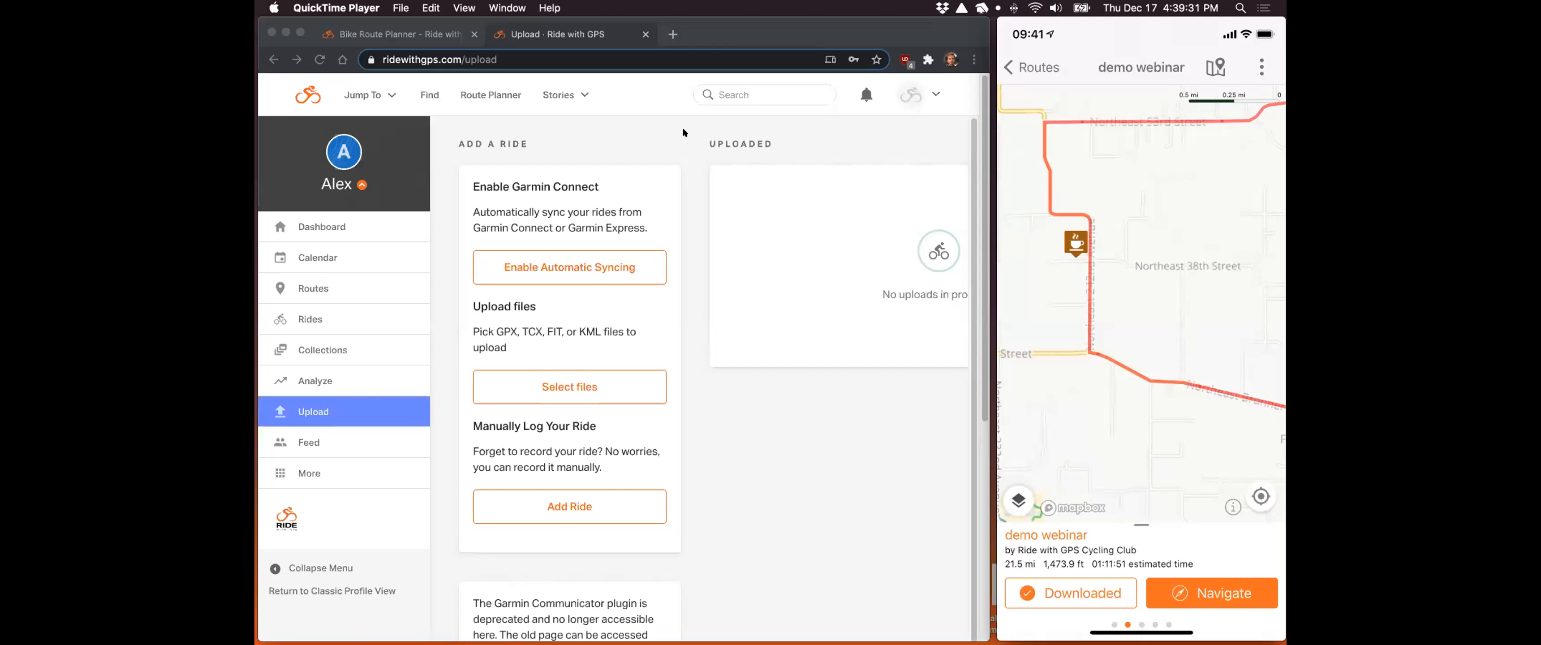
Step: Return to the Route Planner, restore the browser window to full width and clear the map
left_click(411, 32)
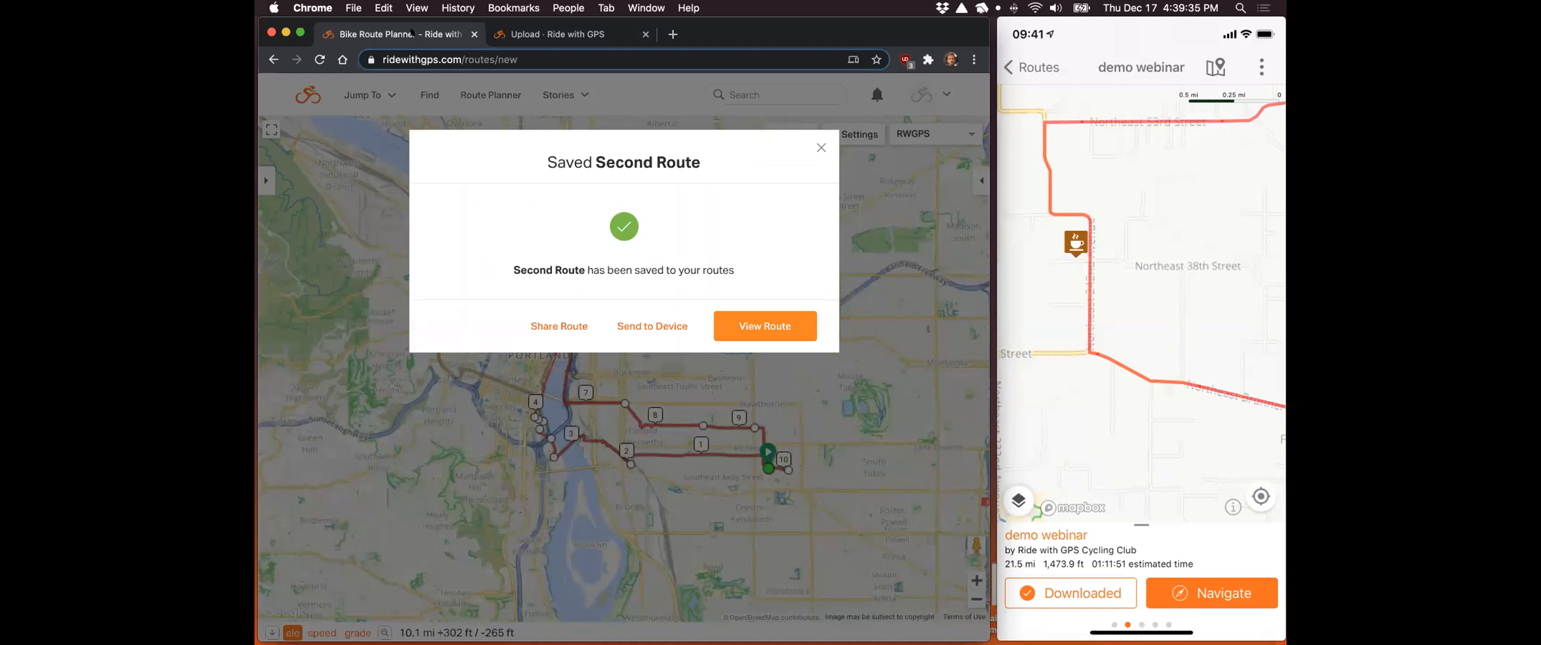
left_click(820, 147)
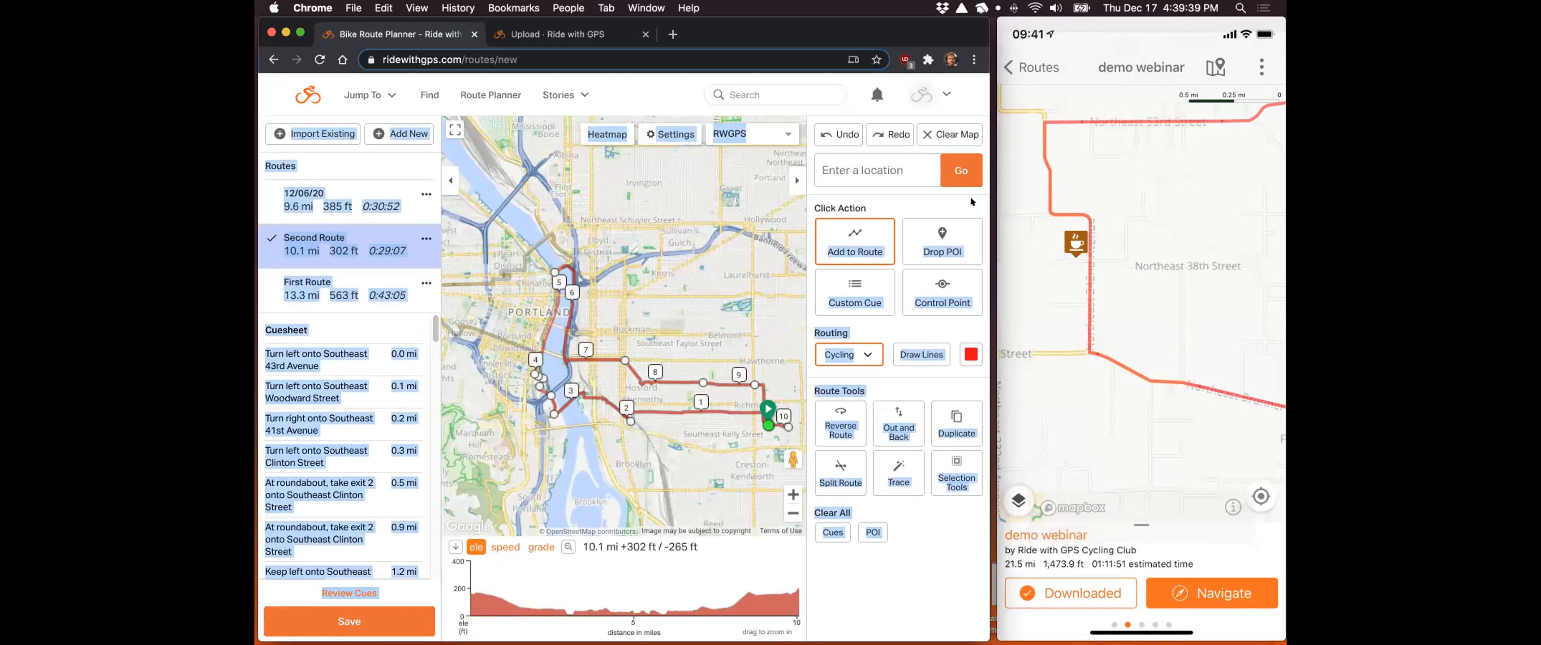
left_click_drag(988, 202, 1285, 203)
left_click(1246, 135)
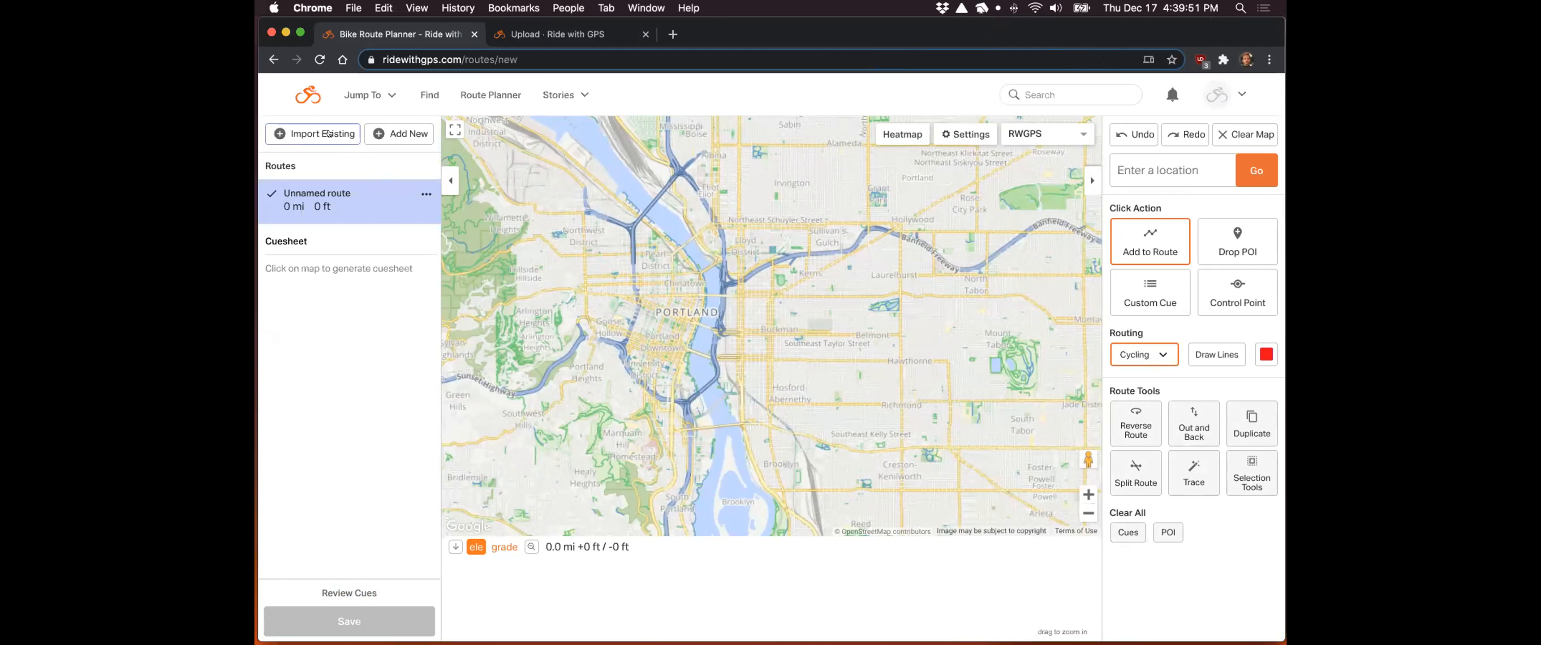
Step: Import the existing City Loop route into the planner and auto-trace it
left_click(329, 134)
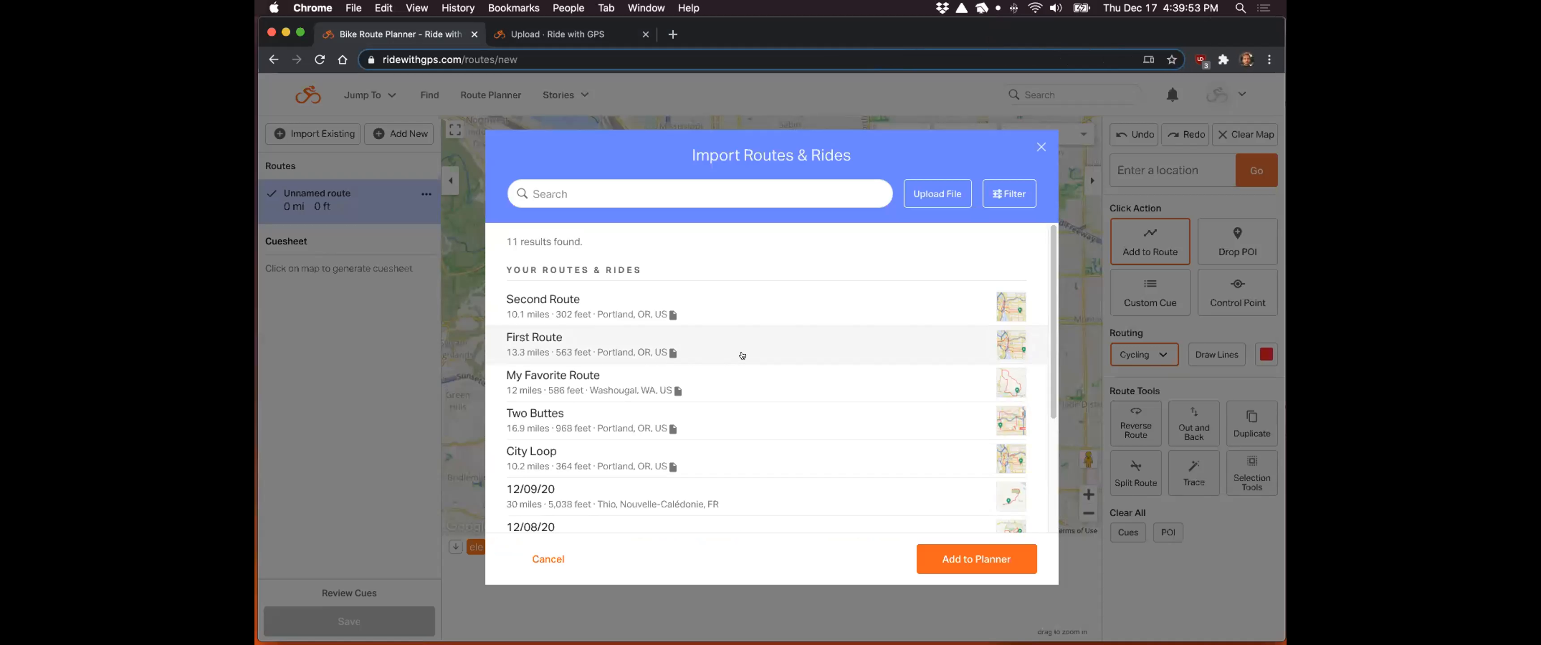
scroll(741, 355, "down", 2)
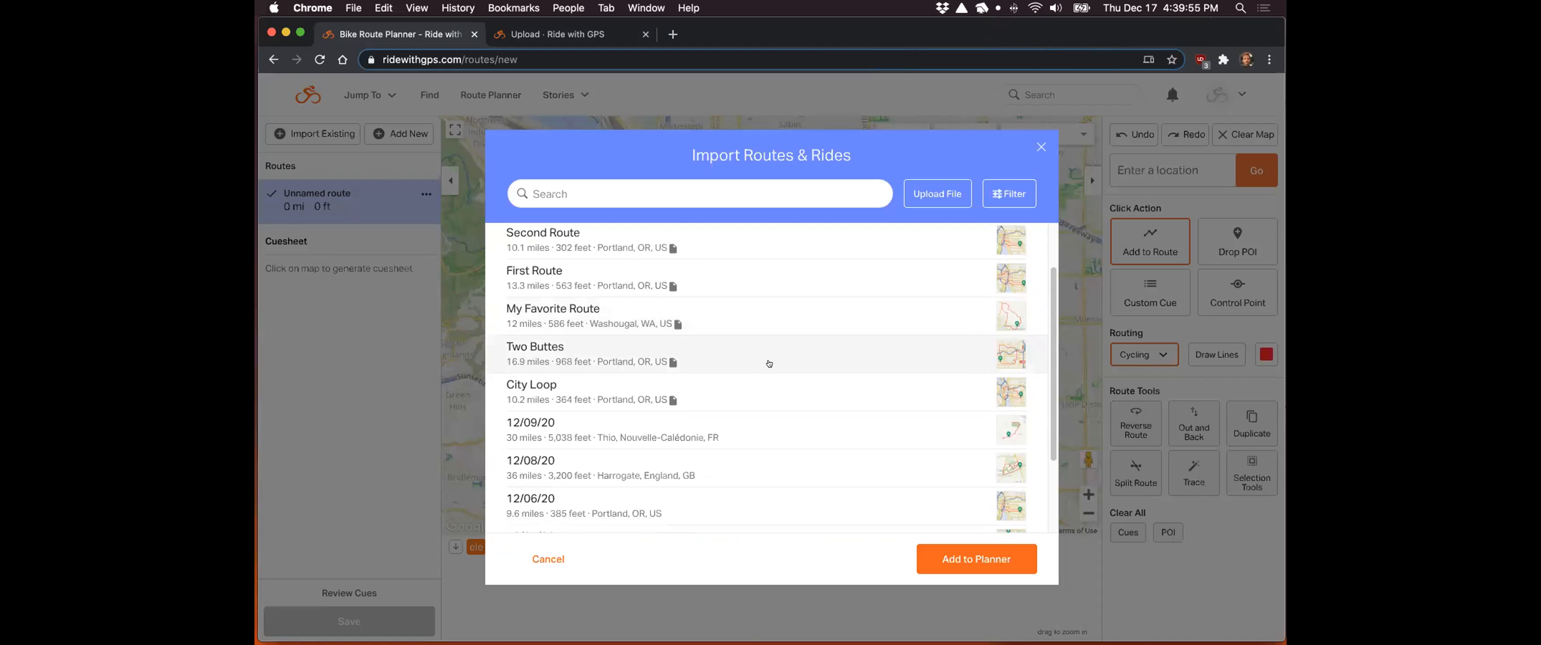
left_click(531, 383)
left_click(975, 559)
left_click(1193, 472)
left_click(1184, 392)
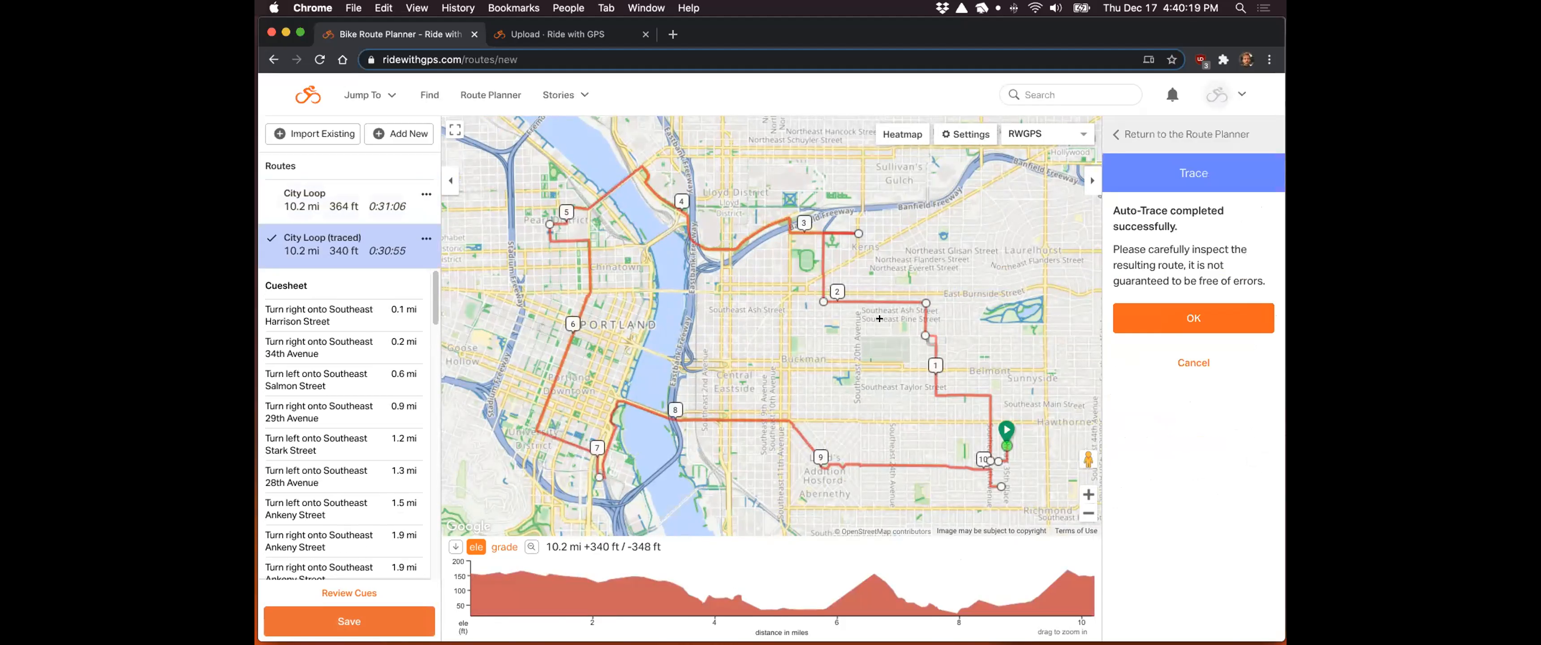
Step: Try rerouting the traced loop's Southeast Stark Street jog onto Southeast Washington Street, undo it, and accept the trace
scroll(938, 329, "up", 2)
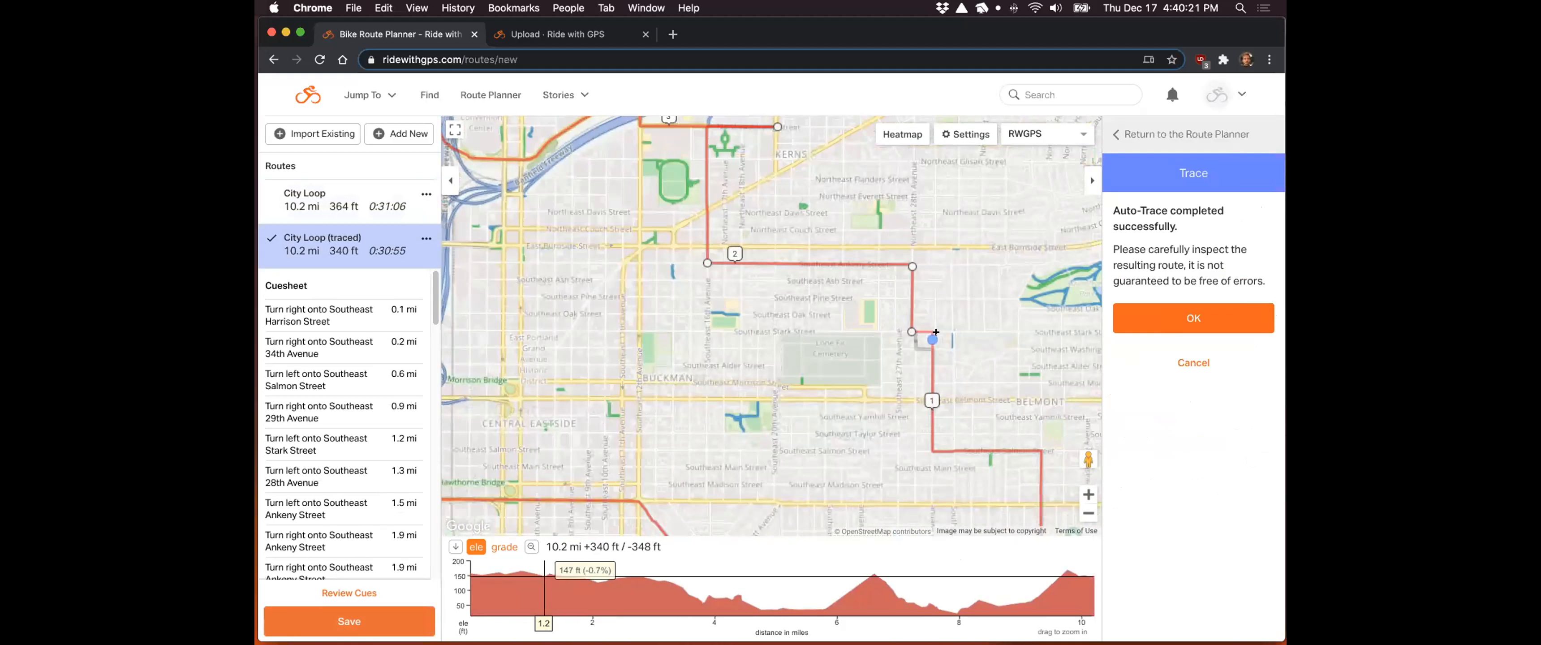
scroll(936, 331, "up", 2)
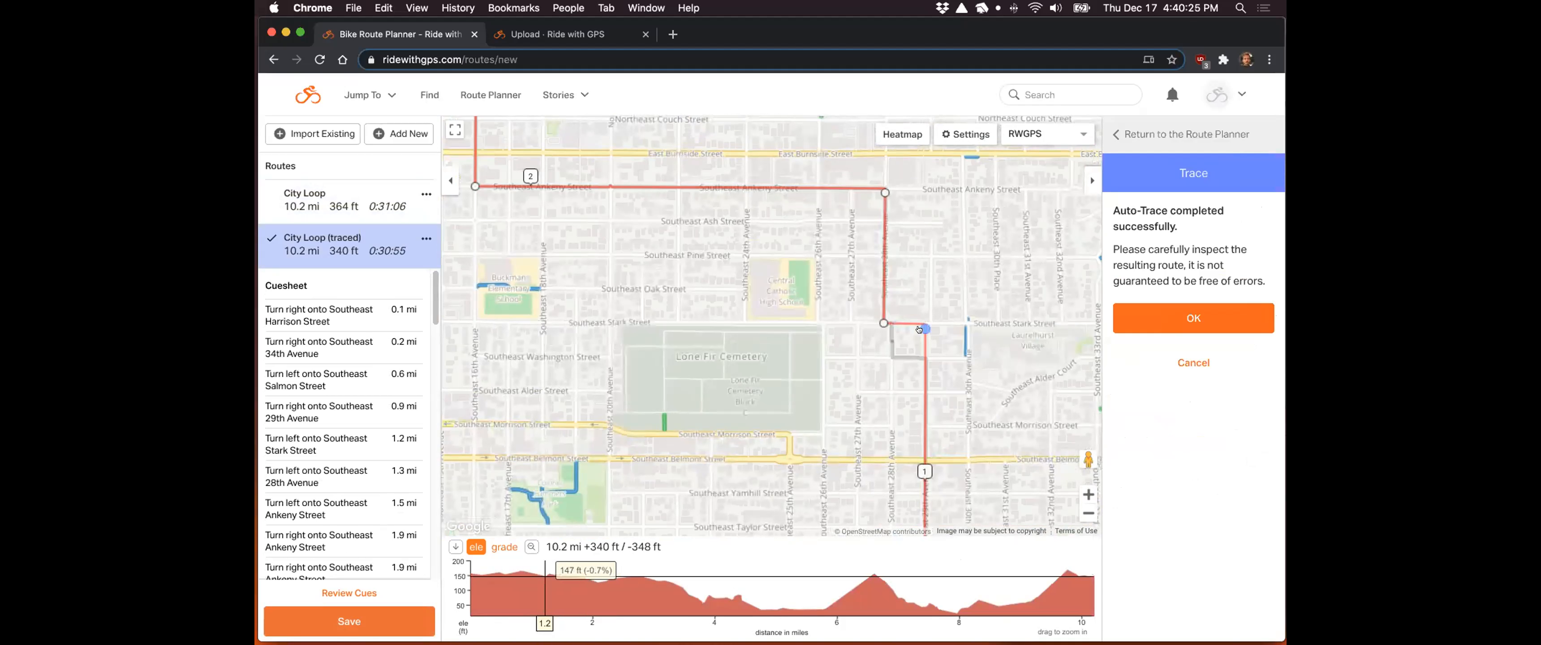
left_click_drag(922, 330, 905, 358)
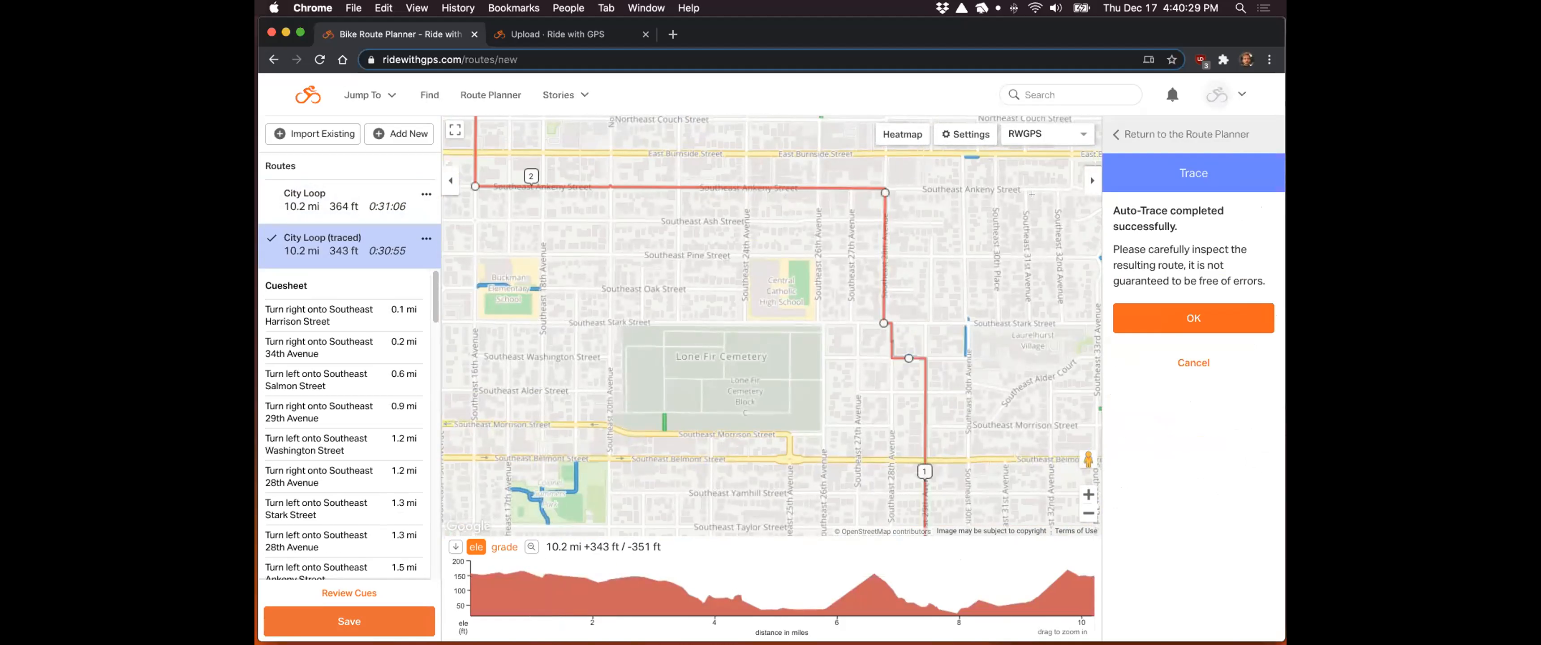
key("super+z")
left_click(1193, 318)
Step: Select the City Loop (traced) section between about mile 0.8 and mile 2.2 and delete it
scroll(772, 266, "down", 1)
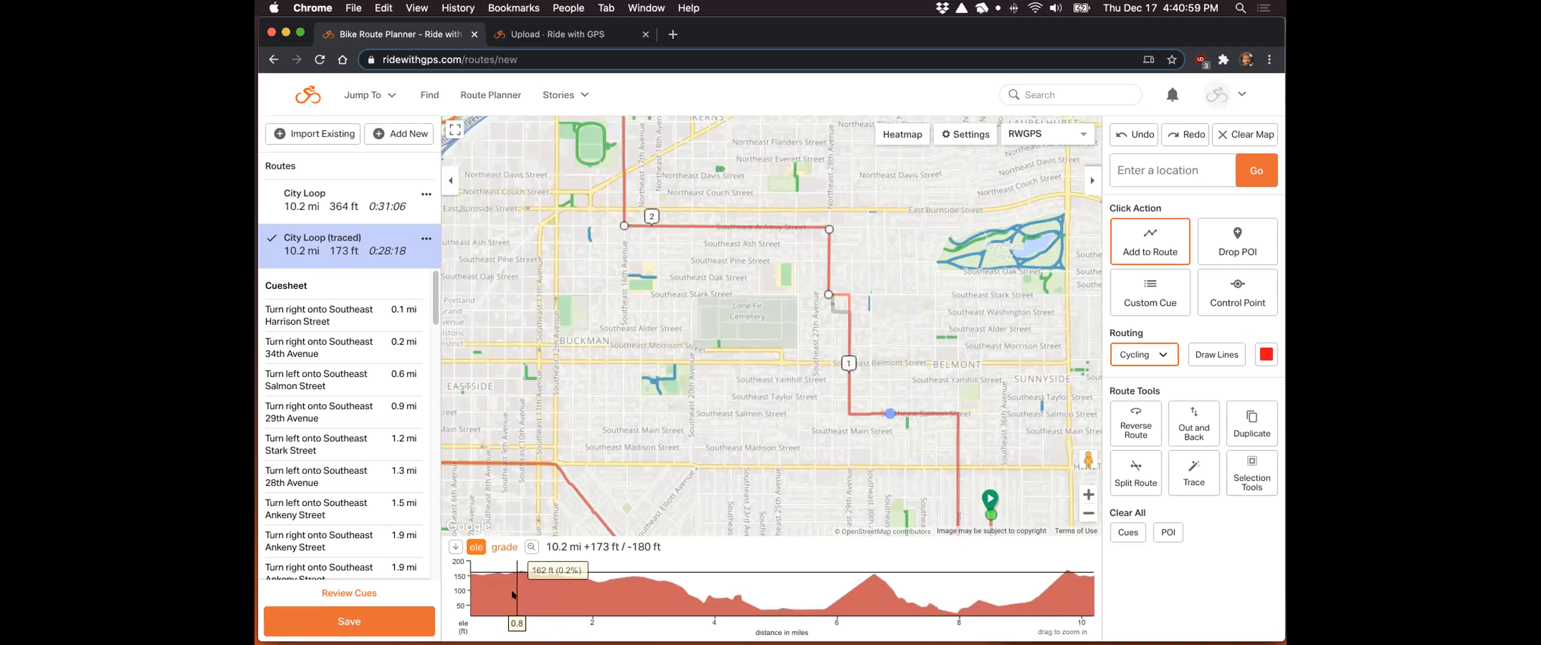
left_click_drag(517, 592, 604, 592)
left_click(1251, 473)
Step: Extend the 0.8-mile segment west along Southeast Salmon Street and north on Southeast 16th Avenue toward the 8-mile segment
left_click(674, 375)
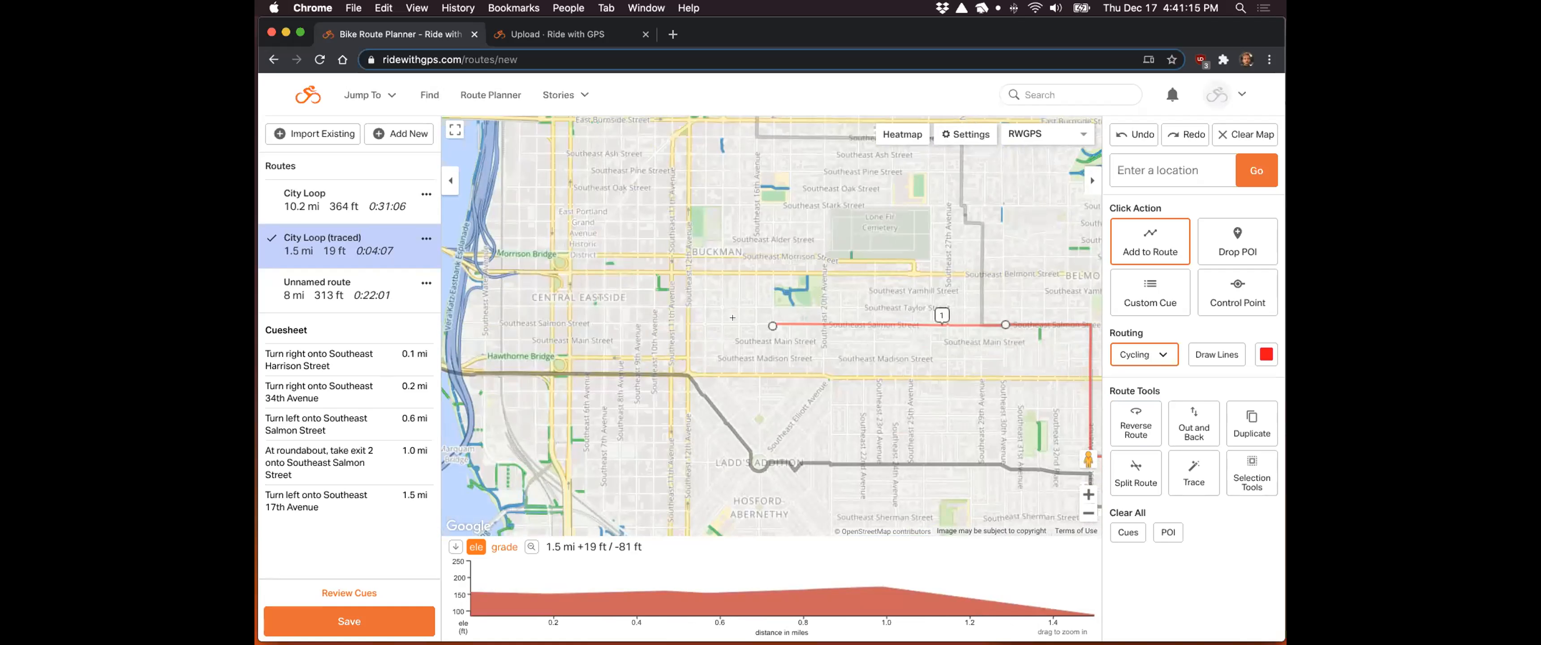
left_click(753, 284)
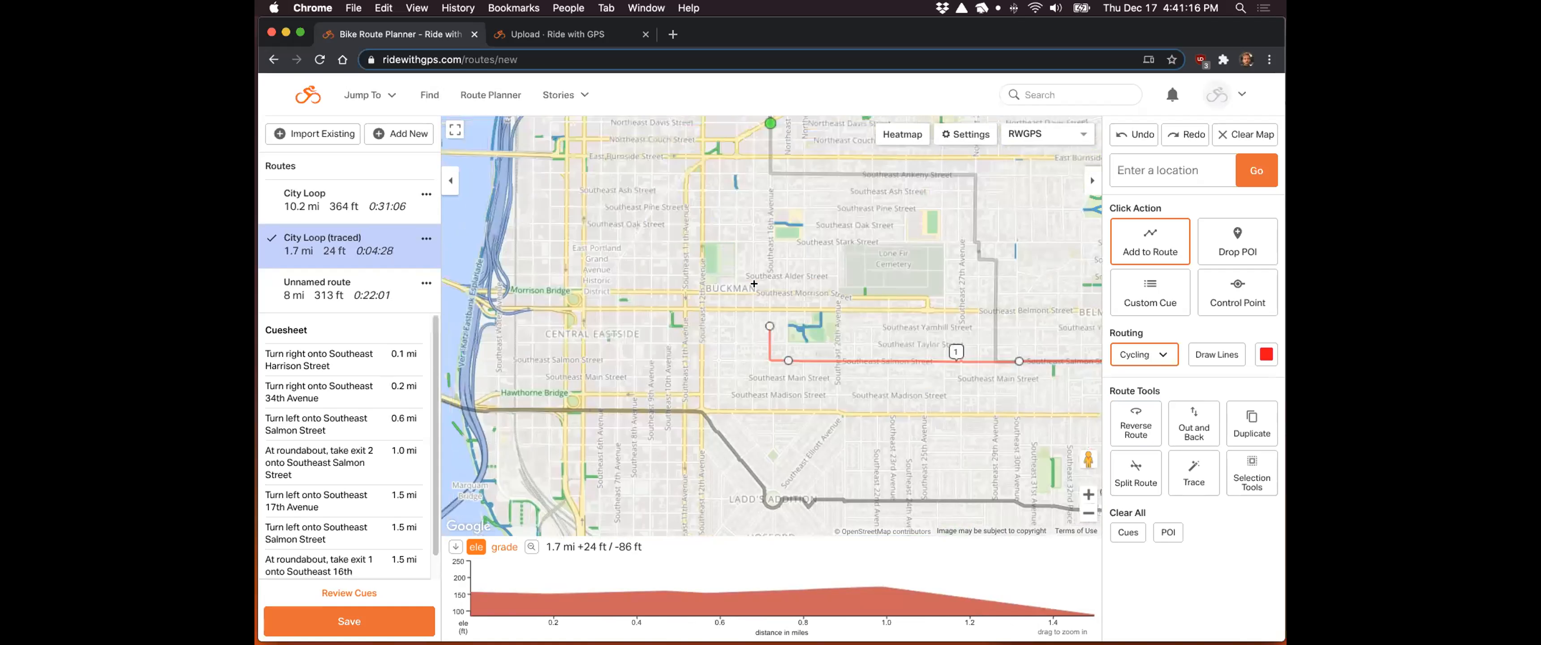
left_click(766, 228)
left_click(770, 235)
left_click_drag(897, 359, 765, 266)
Step: Undo the added extension points and the section deletion to restore the full City Loop (traced) route
left_click(1121, 134)
left_click(1121, 134)
left_click(1121, 134)
left_click(1121, 134)
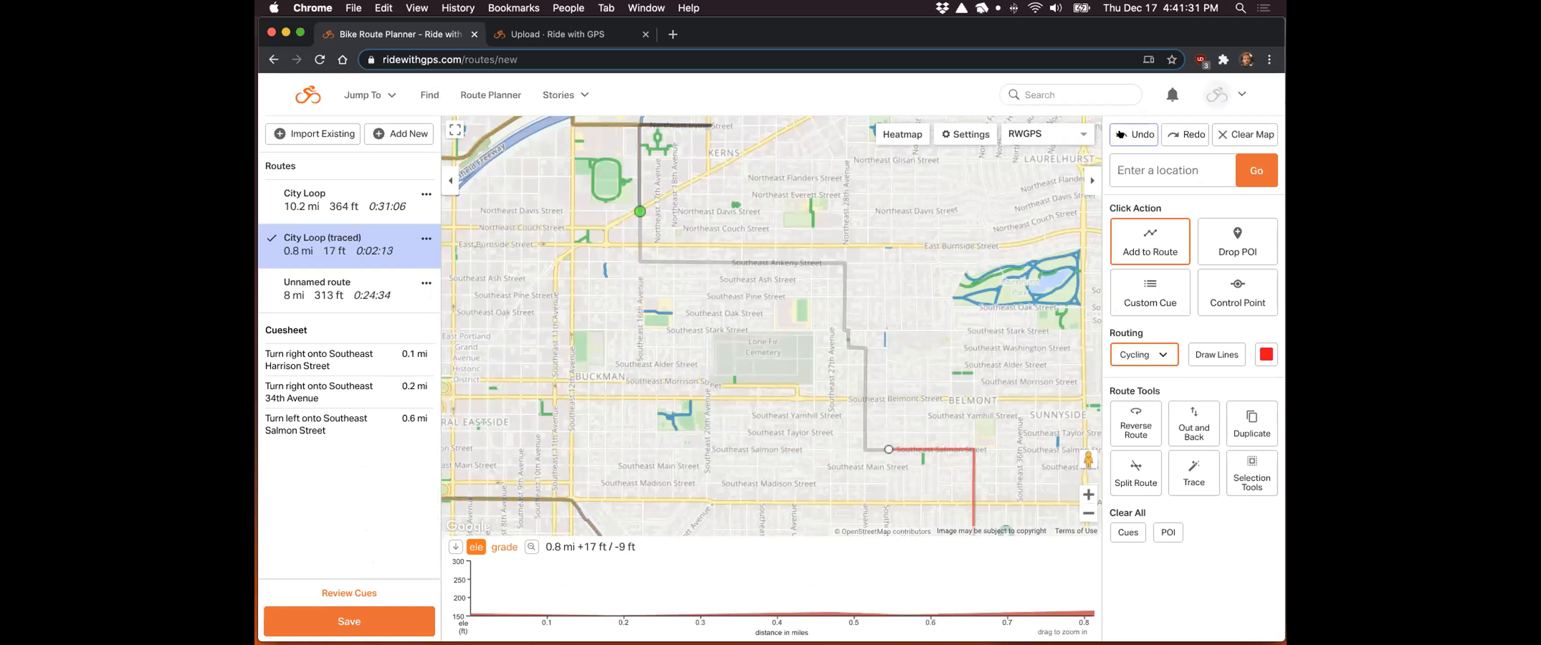
left_click(1121, 134)
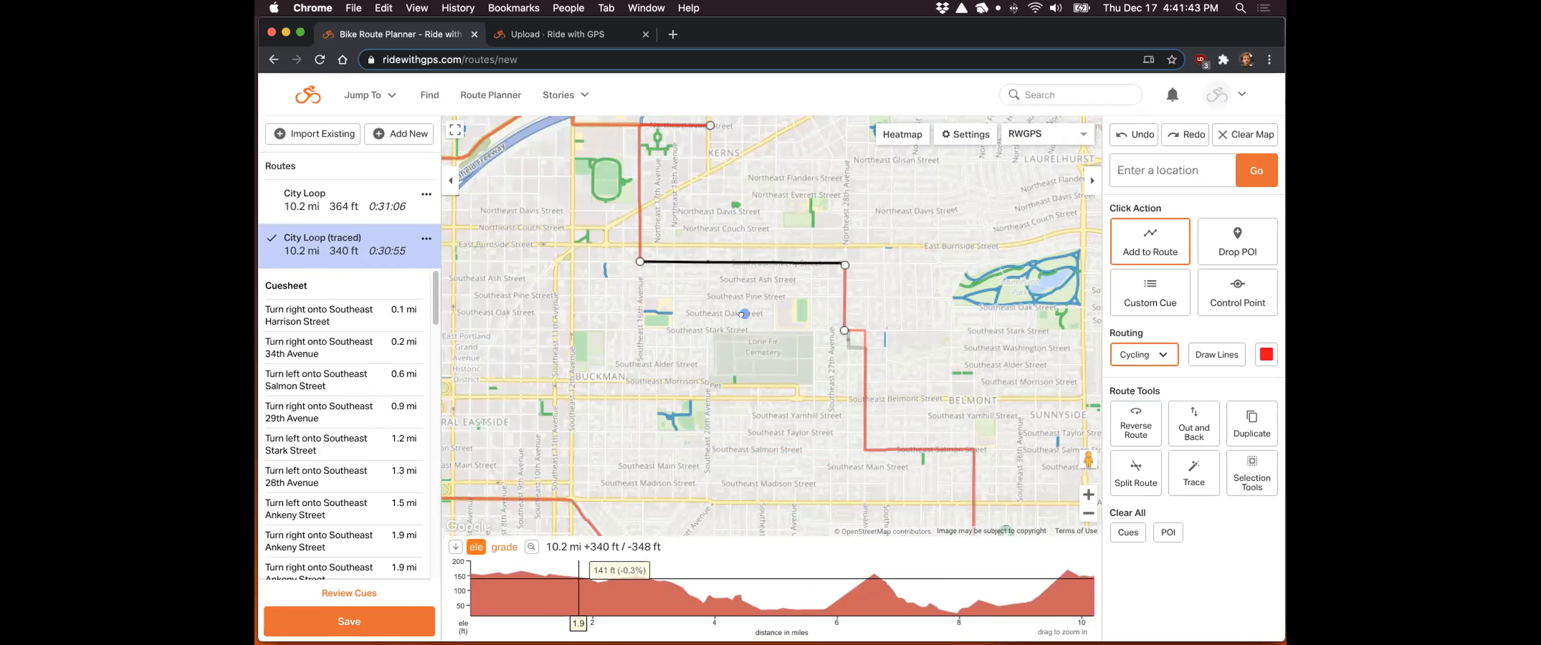
Step: Pull the Southeast Ankeny Street stretch south toward Lone Fir Cemetery, and move it back onto Ankeny Street
left_click_drag(741, 263, 732, 341)
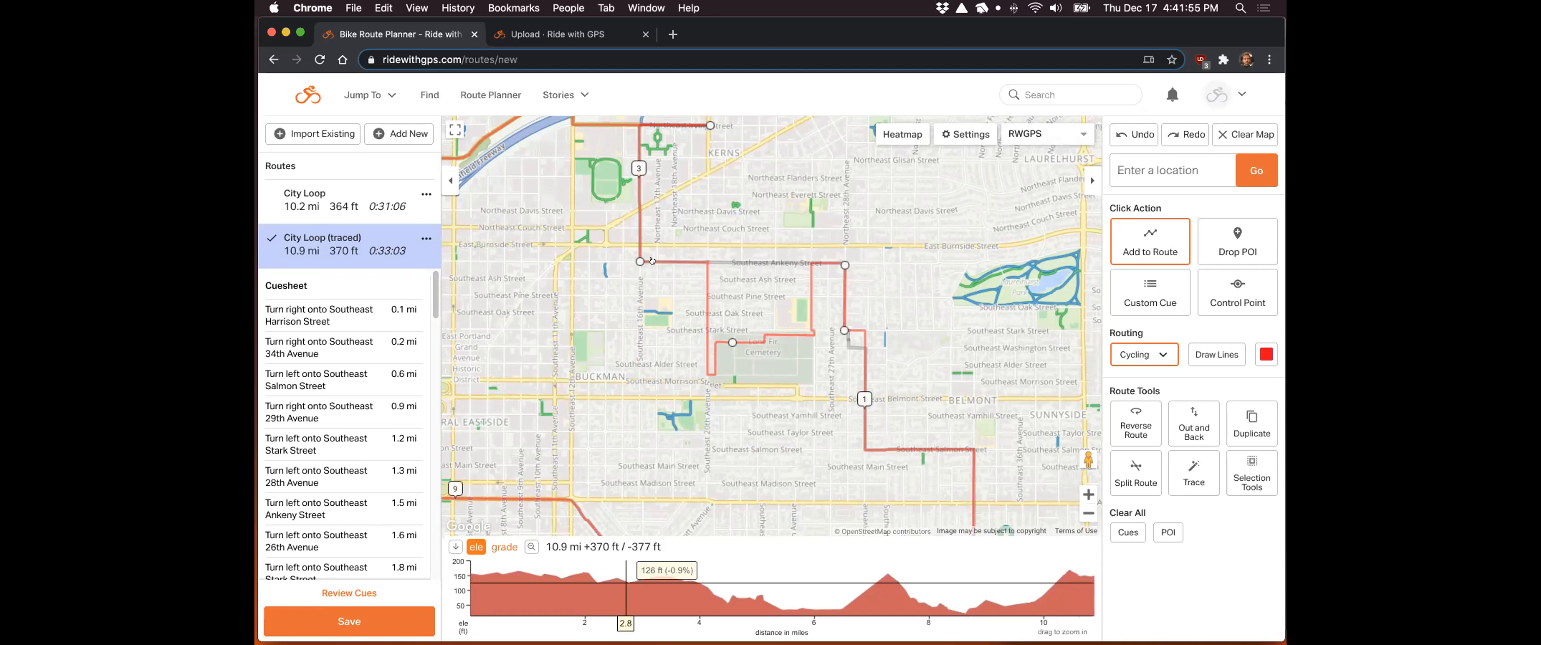
left_click_drag(725, 341, 726, 262)
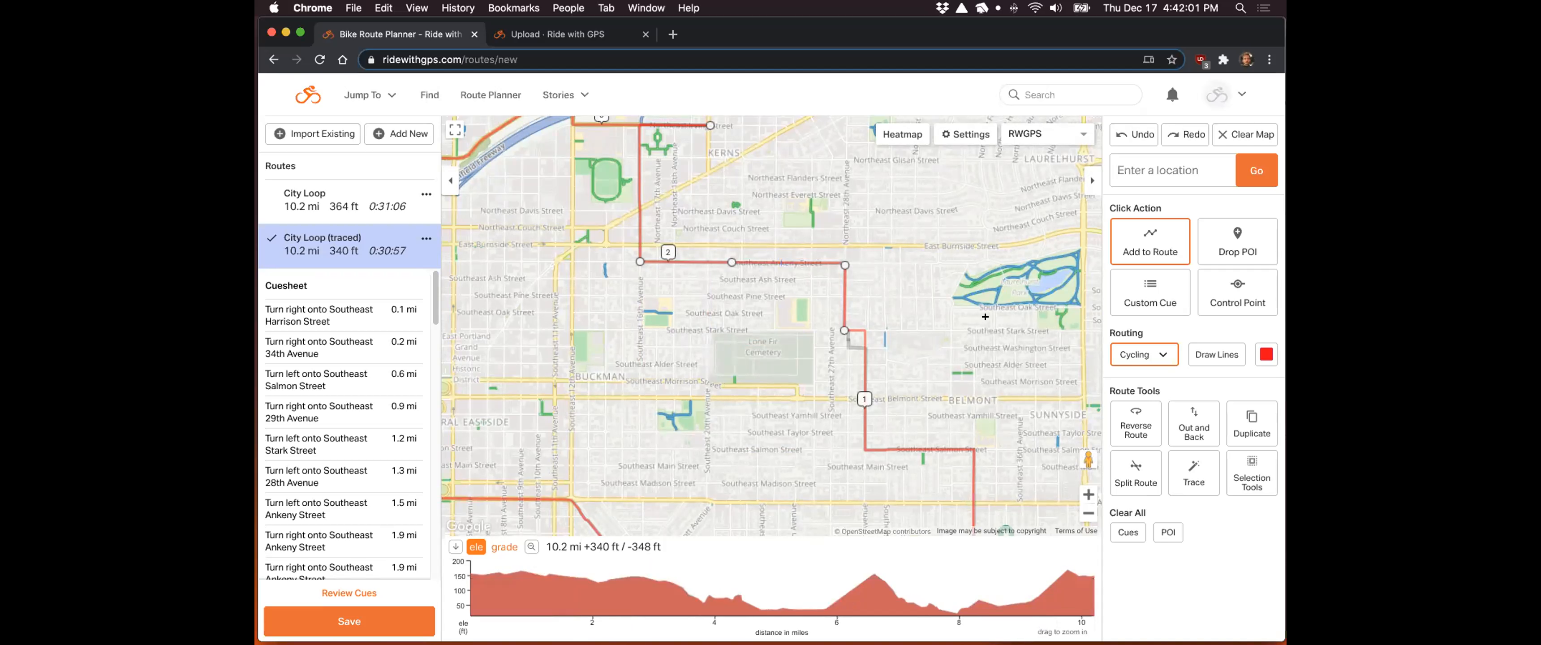
Step: Using the Control Point tool, reroute the stretch between Salmon and Ankeny Streets along Southeast Salmon Street and Southeast 16th Avenue
left_click(1225, 288)
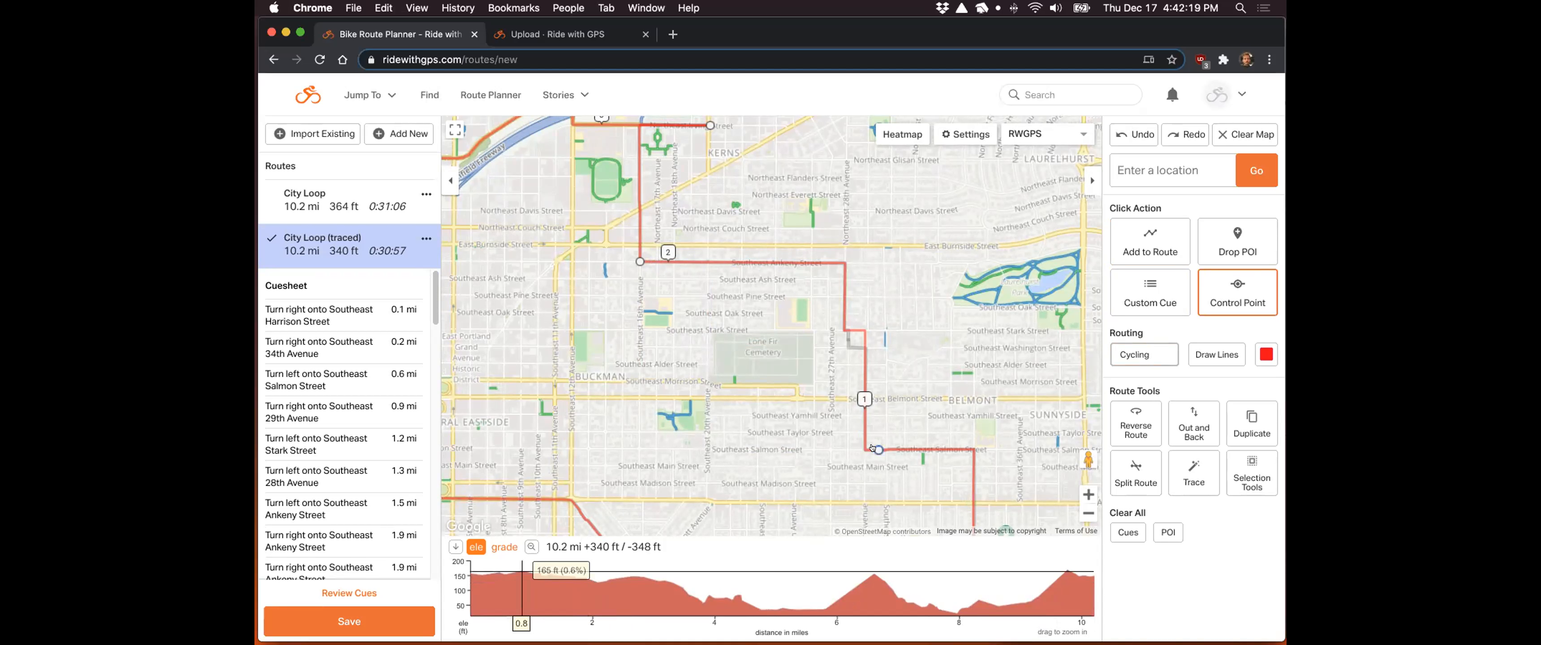
left_click_drag(845, 299, 685, 450)
left_click_drag(778, 371, 760, 349)
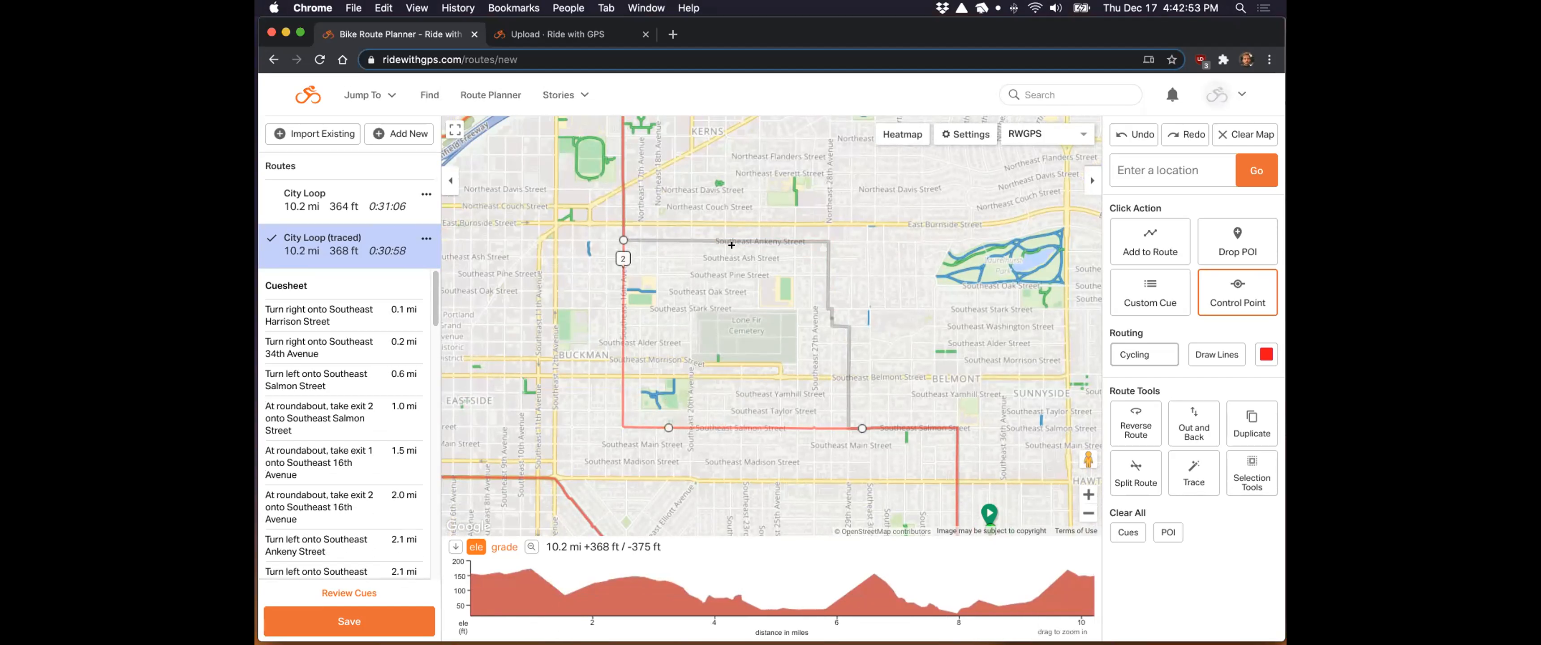
Step: Move the western Southeast Salmon Street control point northeast toward Northeast Irving Street to reroute the loop's northeastern part
left_click_drag(684, 146, 826, 295)
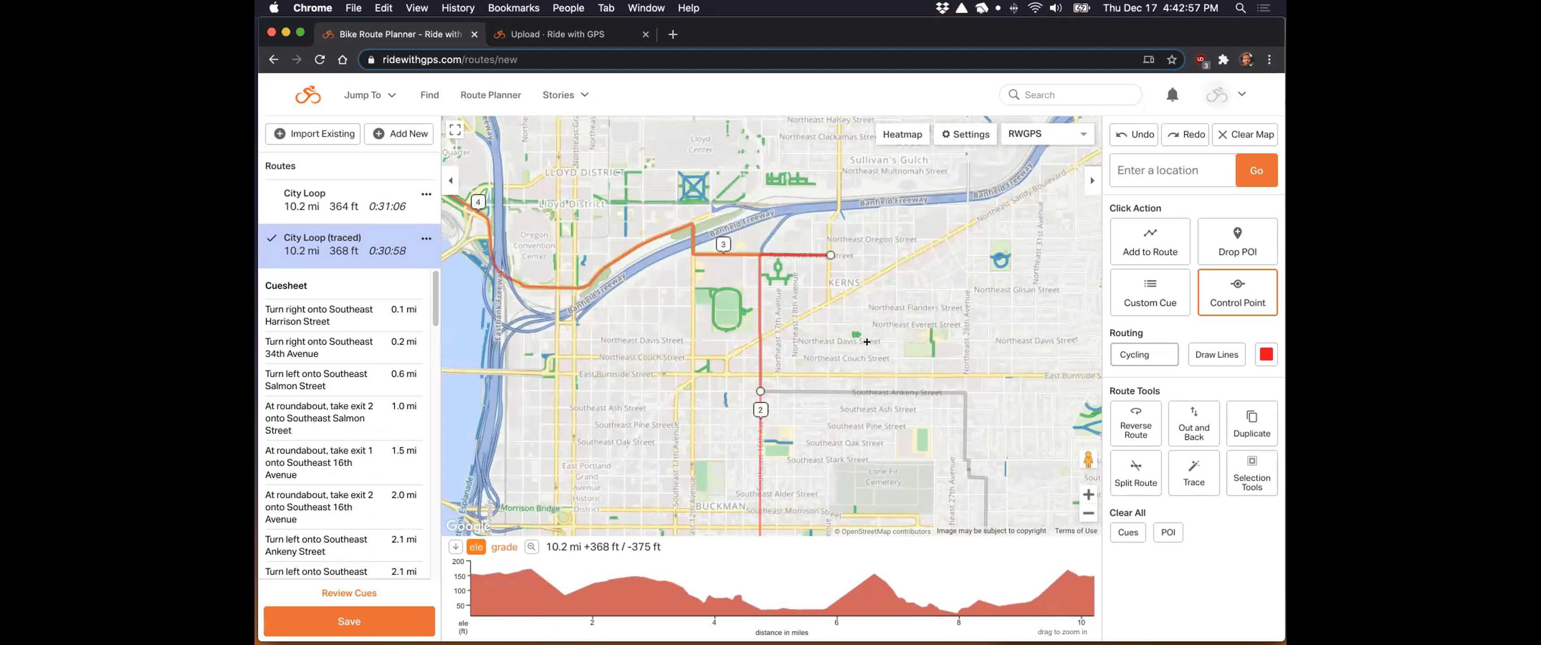
scroll(865, 340, "down", 3)
left_click_drag(857, 328, 856, 319)
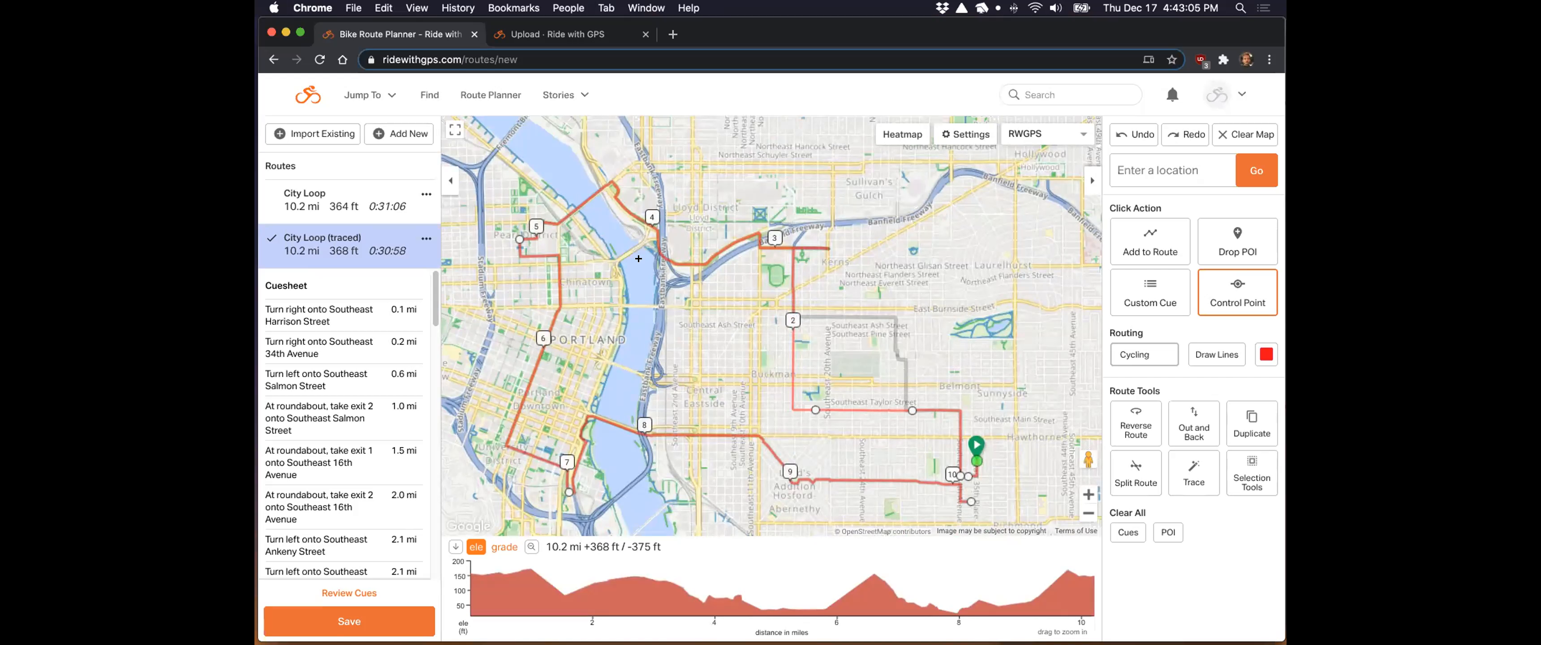
left_click_drag(816, 410, 929, 248)
scroll(972, 263, "down", 2)
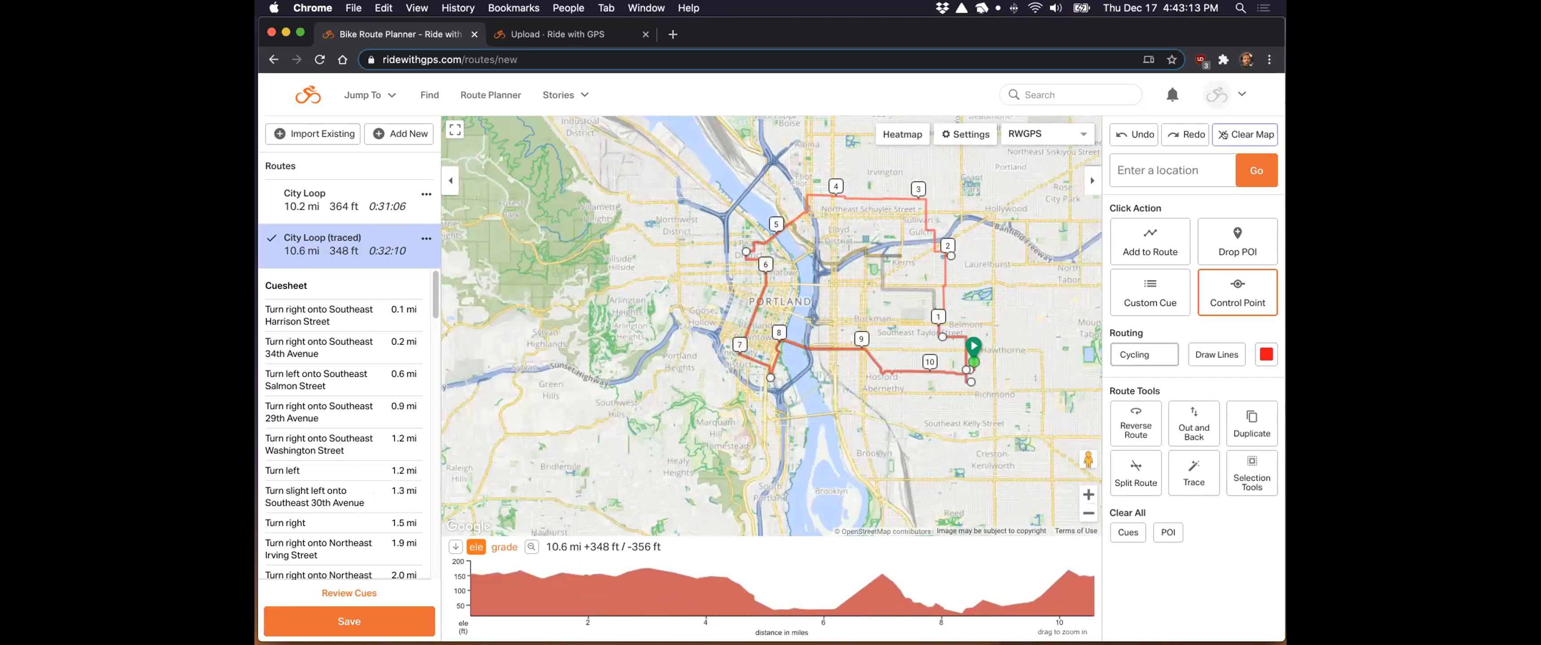
Step: Clear the map, and import the uploaded file City_Loop.gpx into the planner
left_click(1244, 134)
left_click(887, 213)
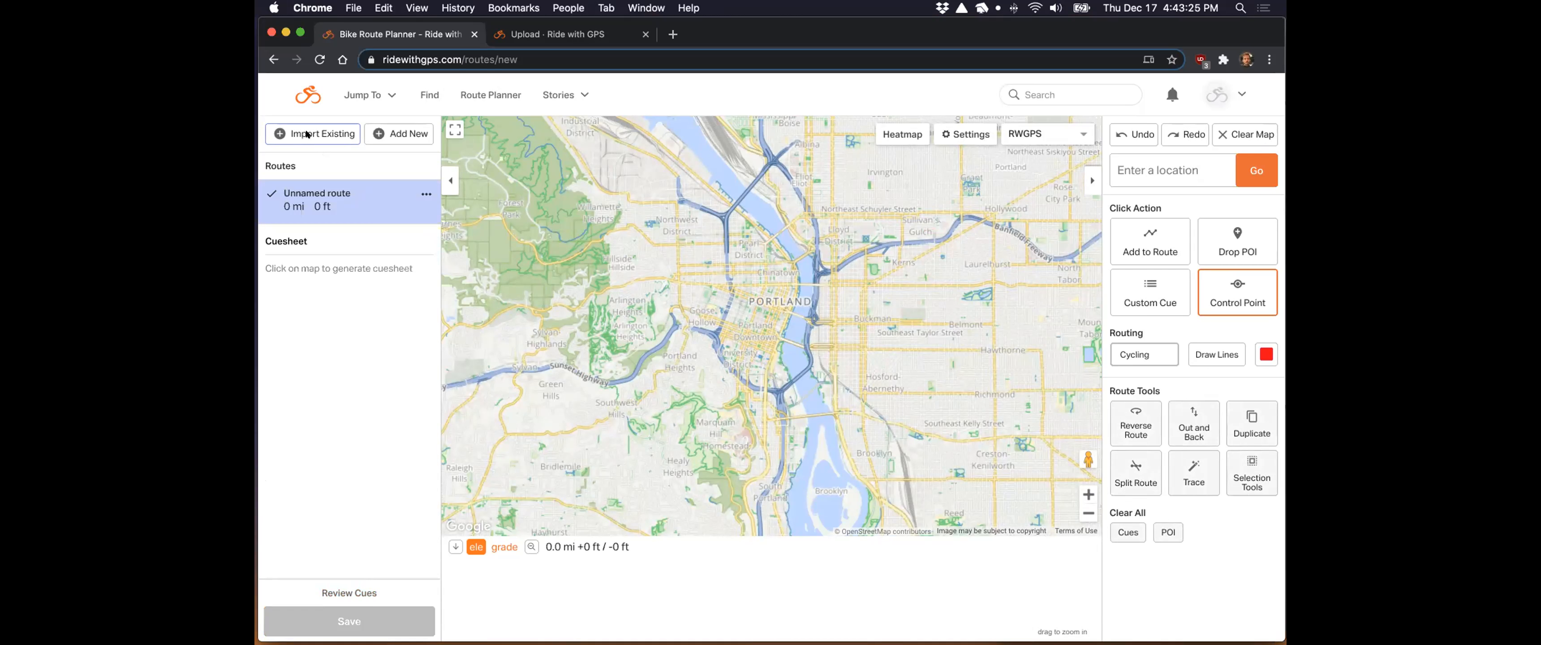
left_click(307, 134)
left_click(937, 193)
left_click(688, 113)
left_click(1034, 389)
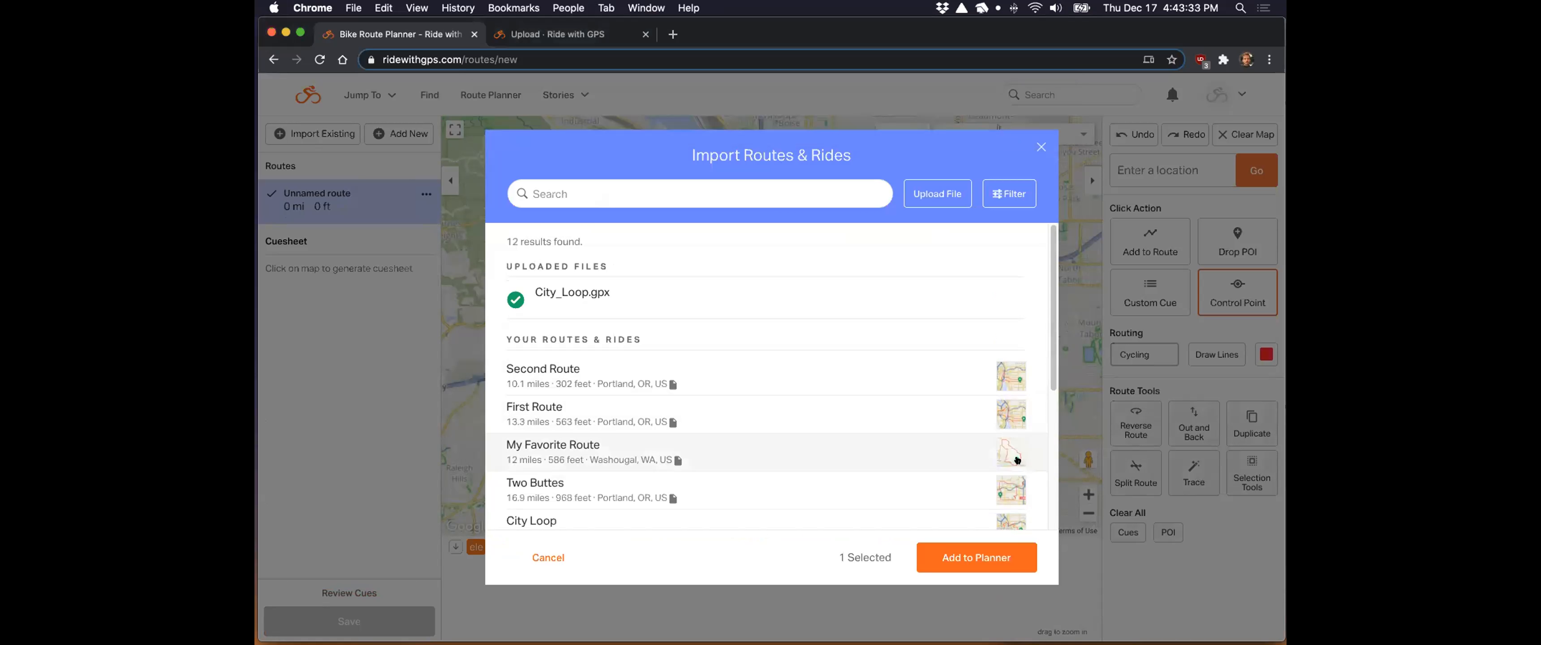
left_click(971, 551)
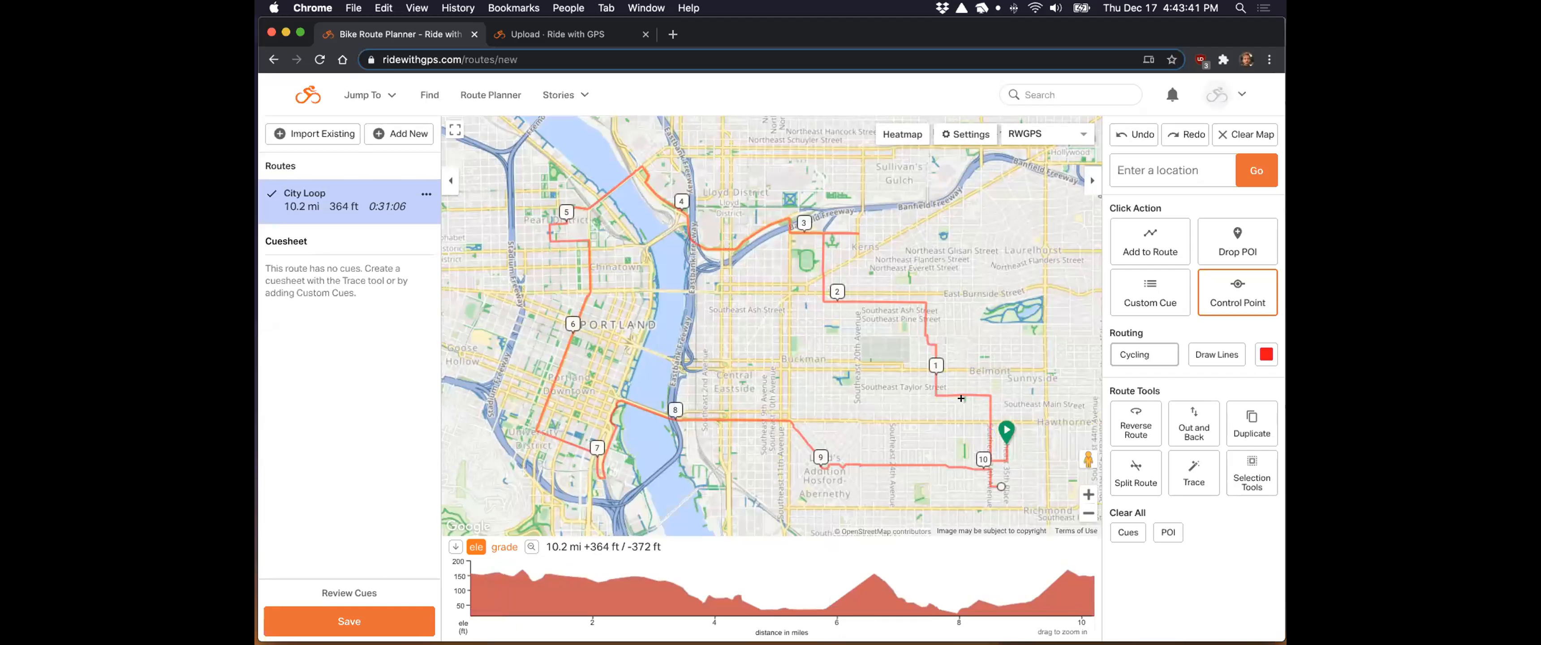
Step: Try to move the City Loop's start point north to the park near East Burnside Street, and undo the move
left_click_drag(871, 386, 773, 255)
scroll(907, 310, "up", 2)
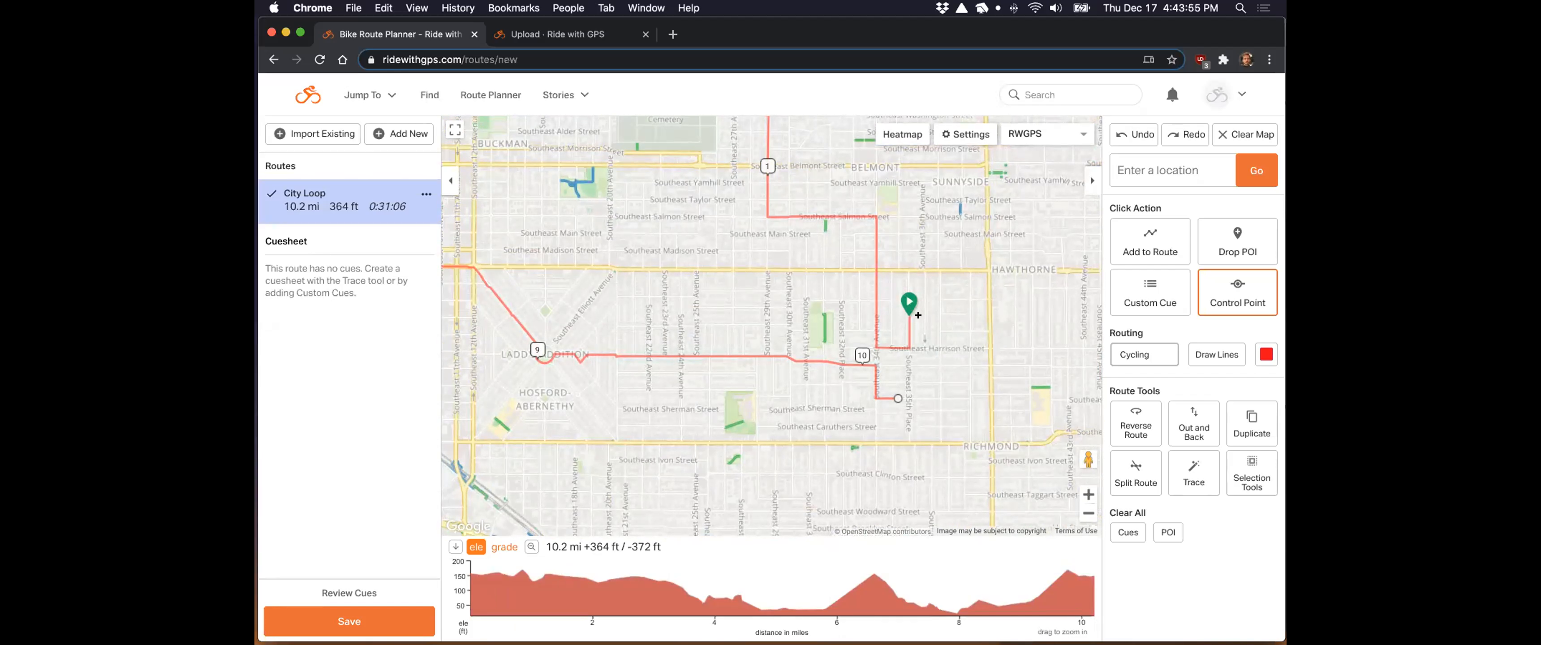
scroll(926, 306, "down", 2)
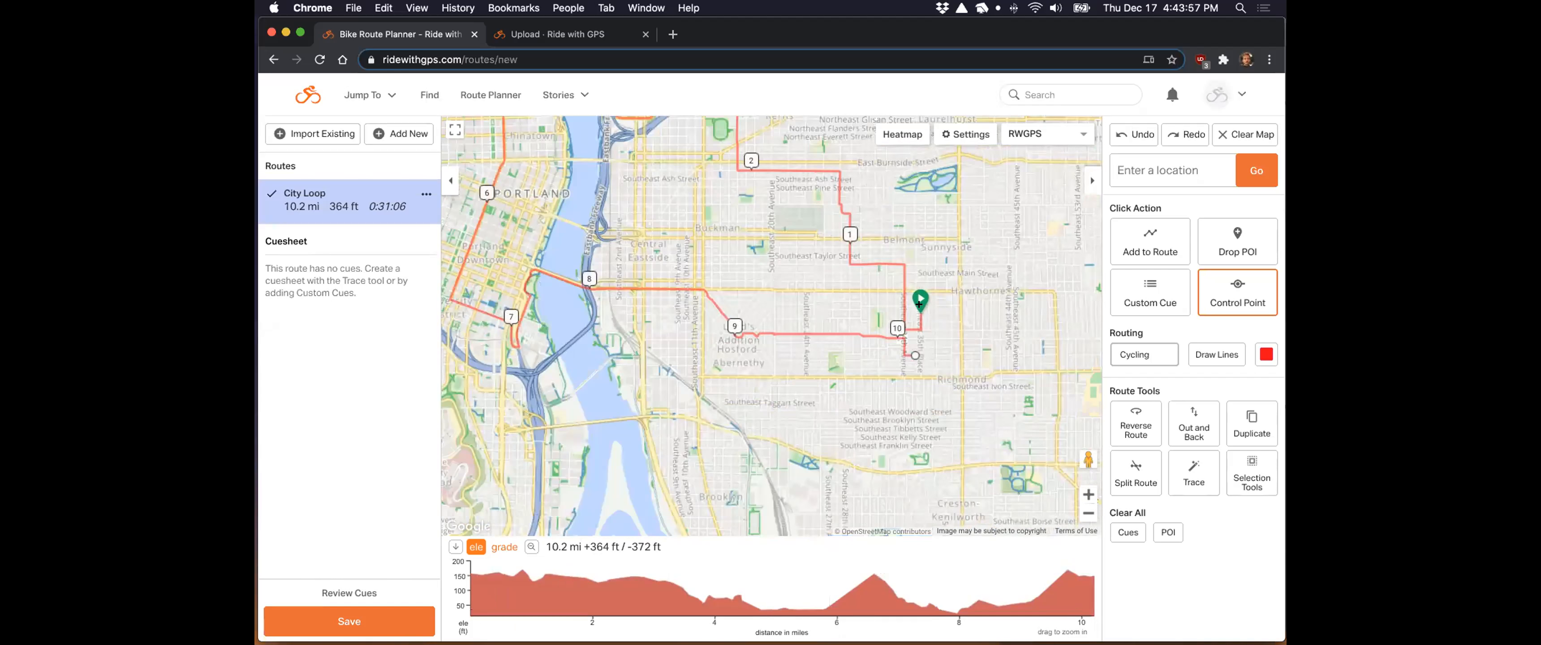
left_click_drag(754, 326, 831, 450)
left_click_drag(1014, 397, 1010, 370)
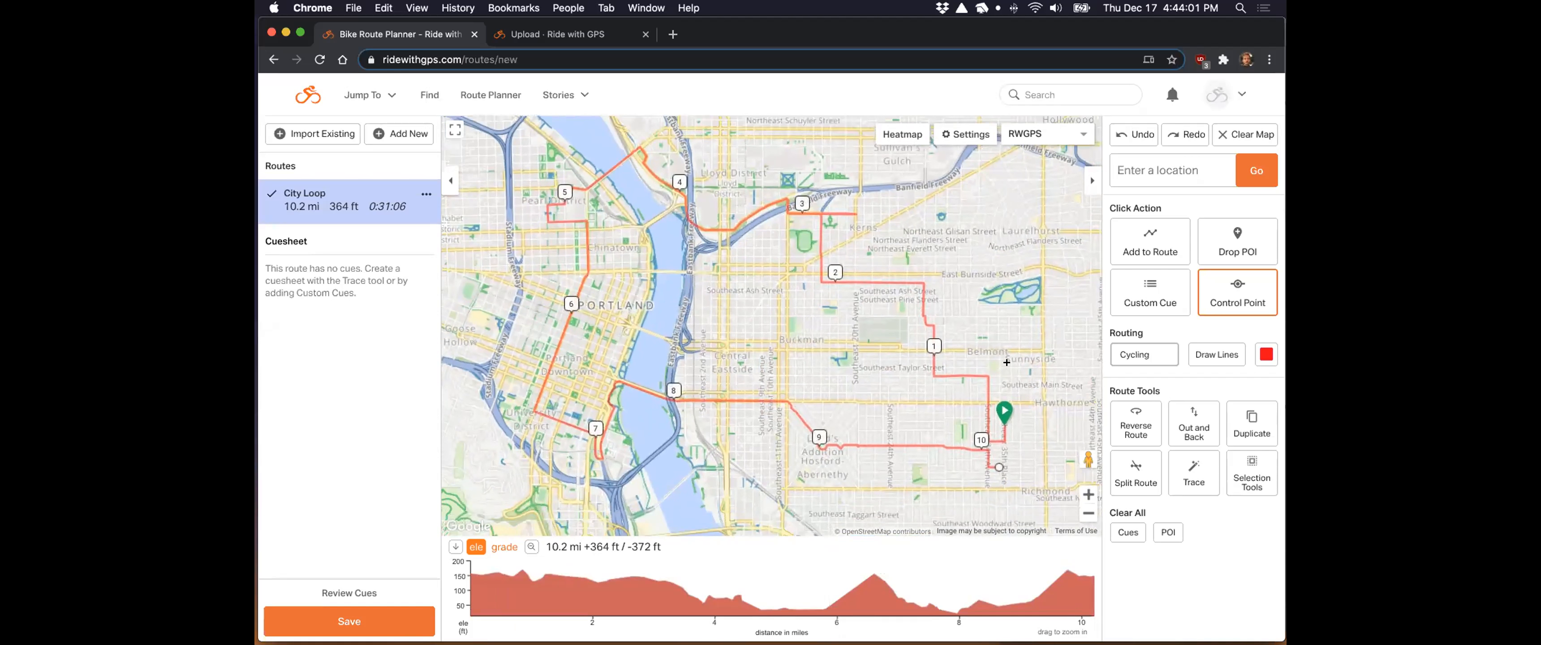
left_click_drag(1043, 306, 960, 286)
left_click_drag(920, 389, 951, 260)
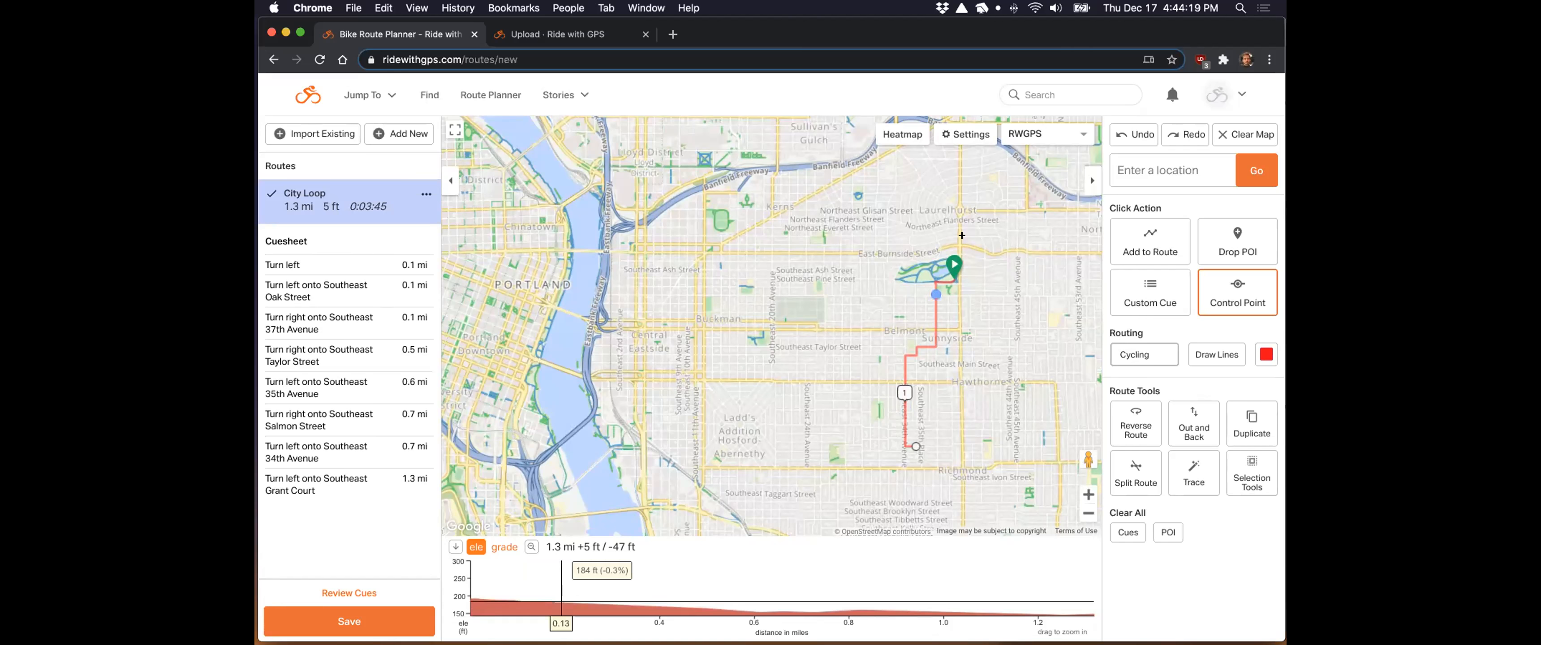
left_click(1120, 136)
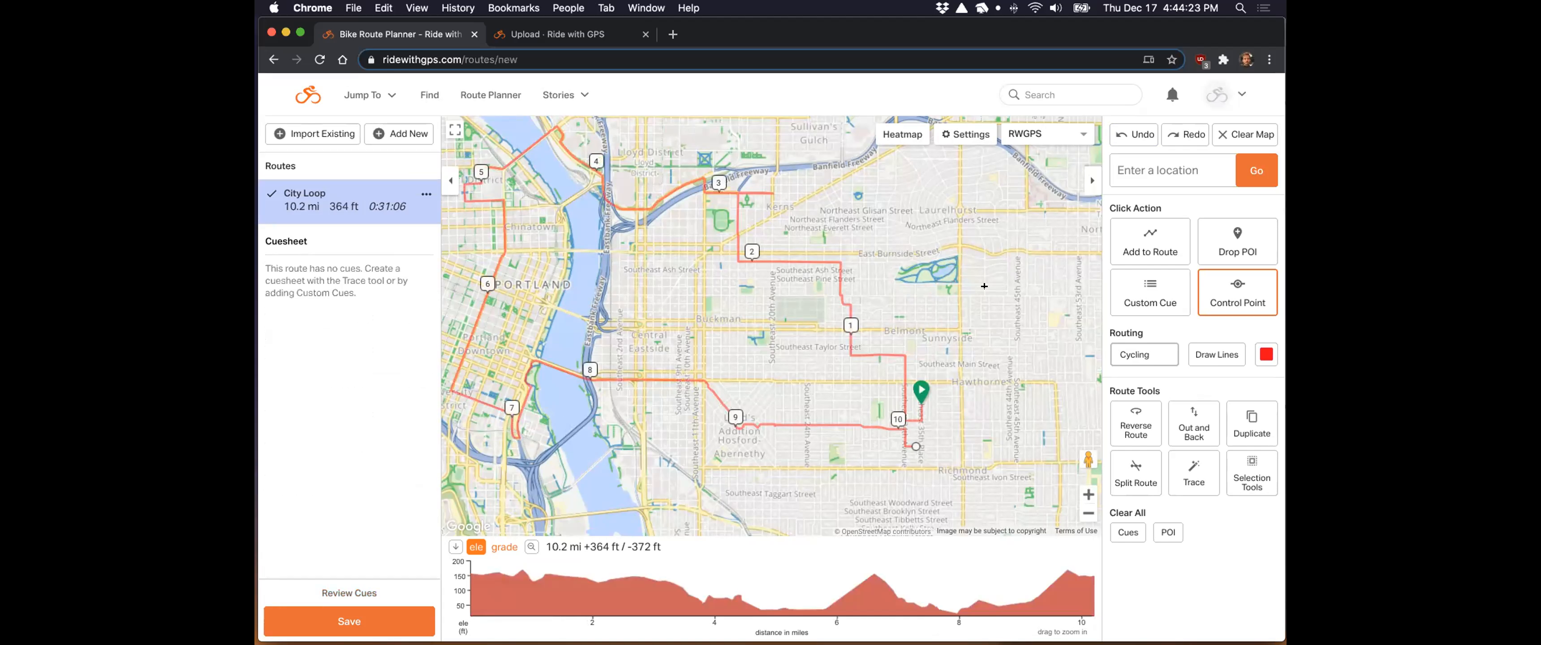
Step: Add a control point to the City Loop just south of its start, north of Southeast Harrison Street
left_click_drag(1003, 308, 1051, 328)
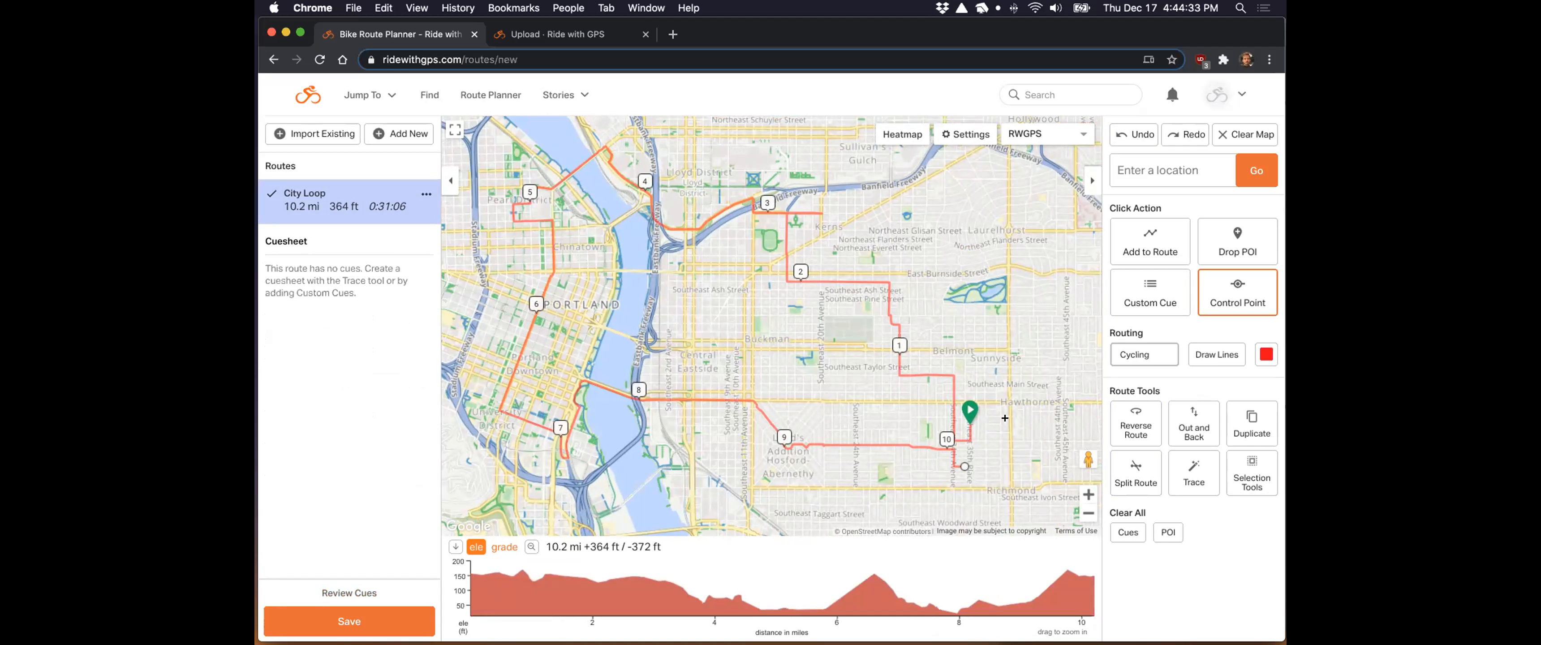
scroll(975, 423, "up", 2)
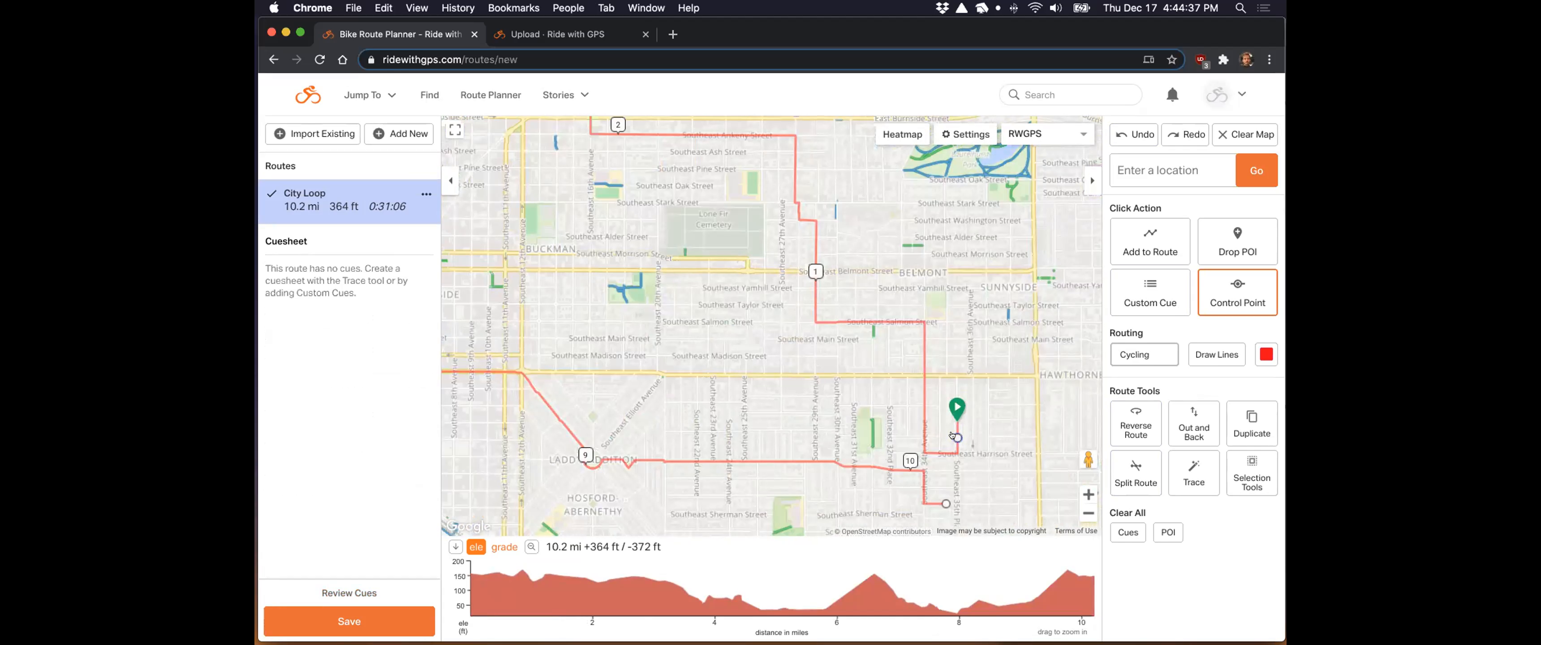
left_click_drag(887, 239, 775, 230)
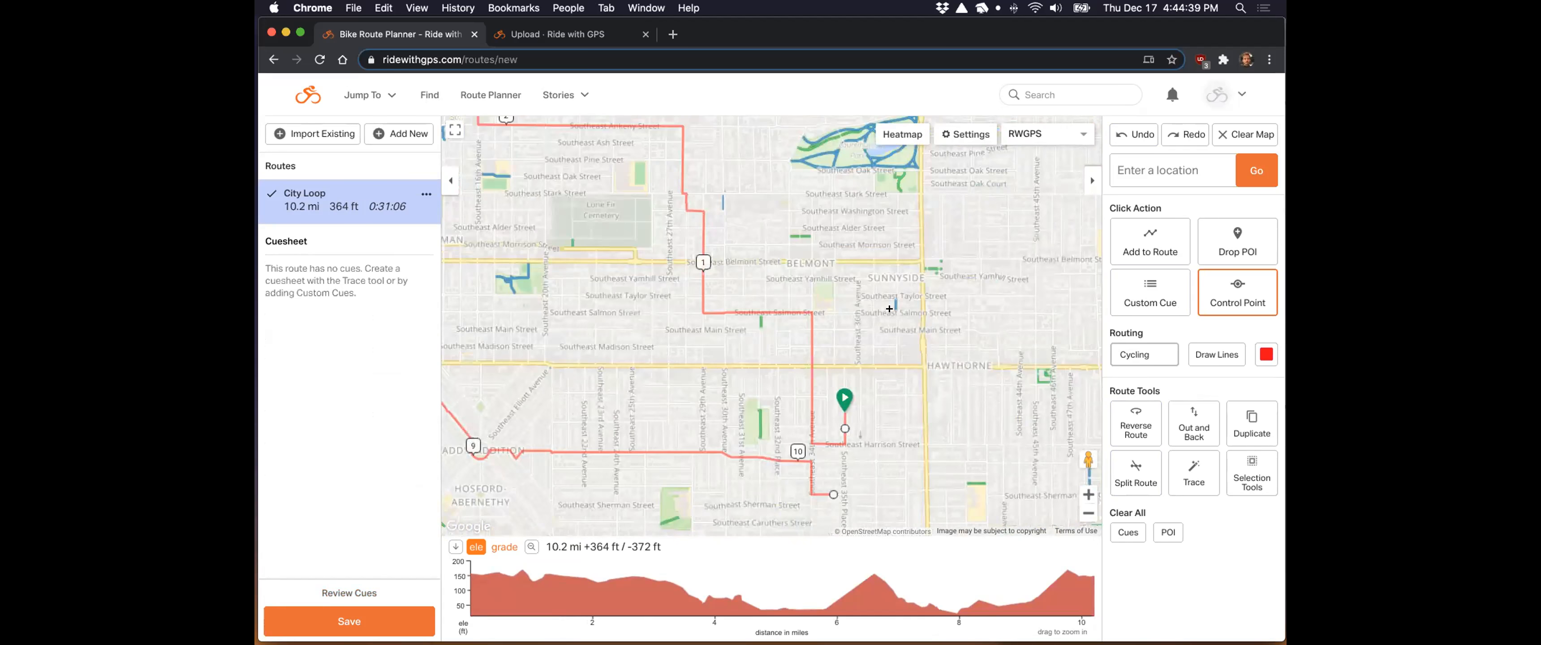
Step: Move the start point north to the park near East Burnside Street, and step back to the imported loop with its control point
mouse_move(846, 389)
left_mouse_down()
mouse_move(981, 184)
mouse_move(887, 141)
mouse_move(890, 169)
left_mouse_up()
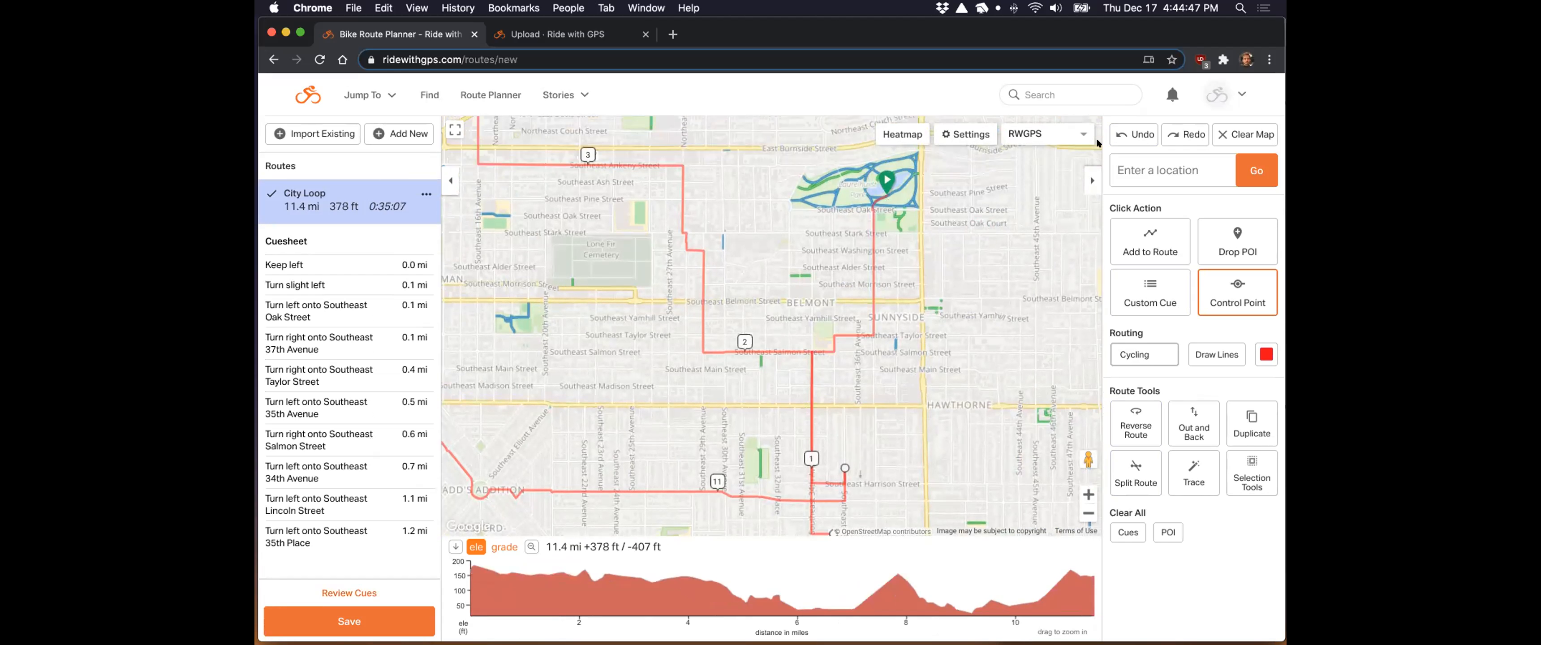
left_click(1111, 139)
left_click(1111, 139)
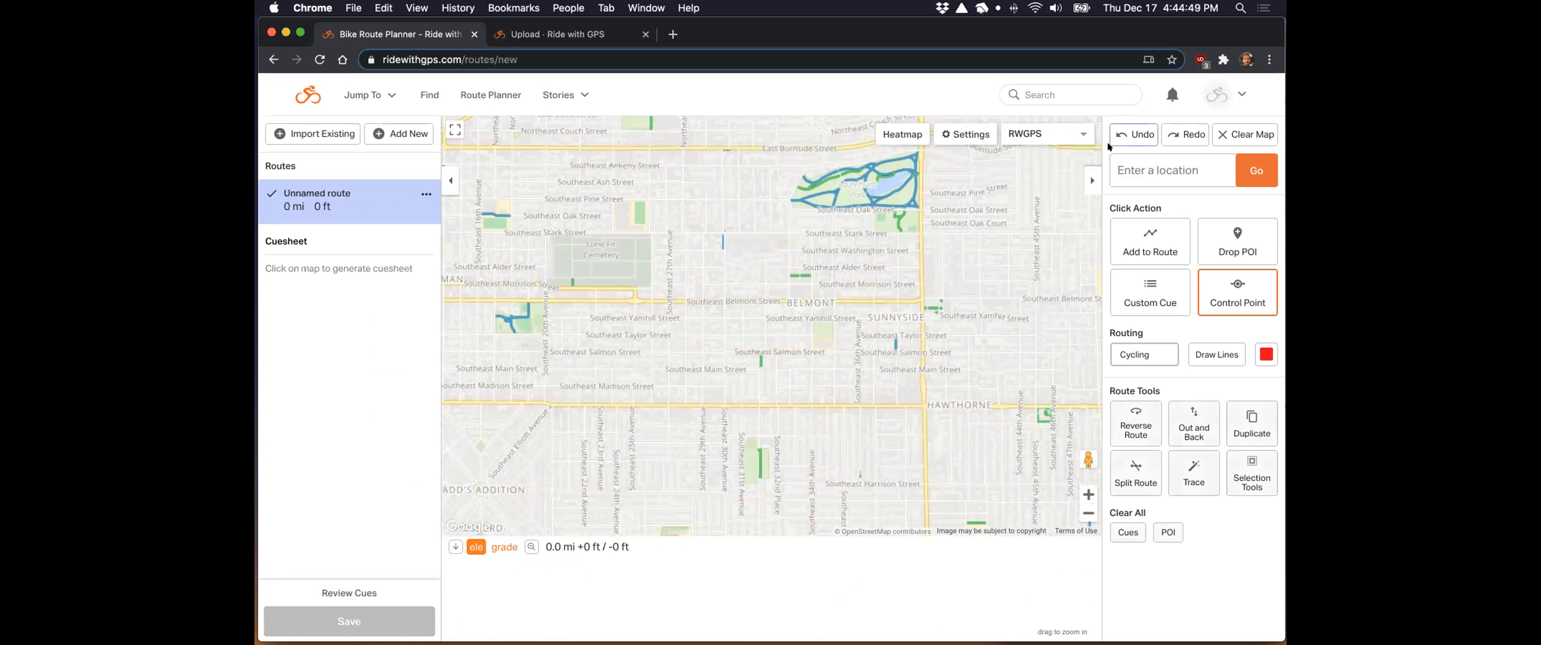
left_click(1179, 136)
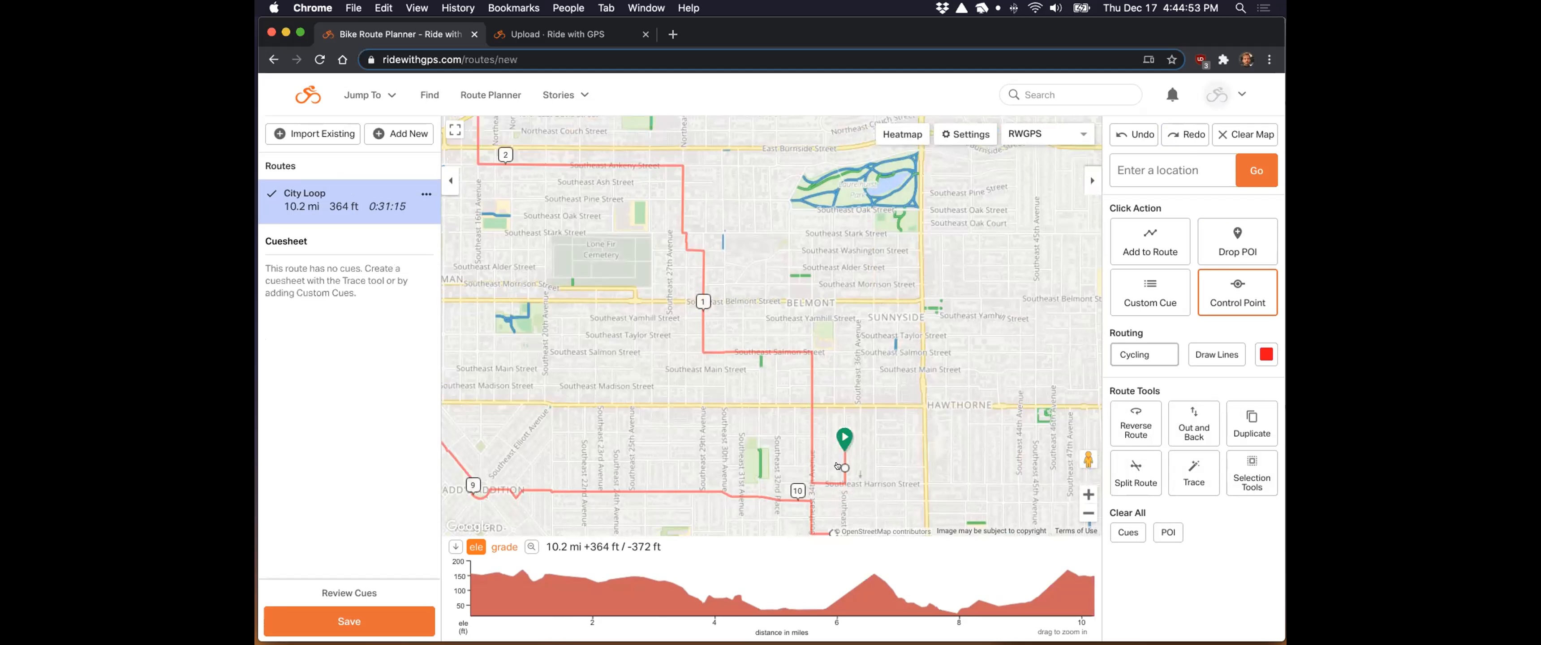
Step: Move the City Loop's start point northeast to Southeast Belmont Street near Southeast 42nd Avenue, keeping the loop beyond the control point
left_click_drag(844, 436, 1008, 292)
left_click_drag(873, 452, 934, 367)
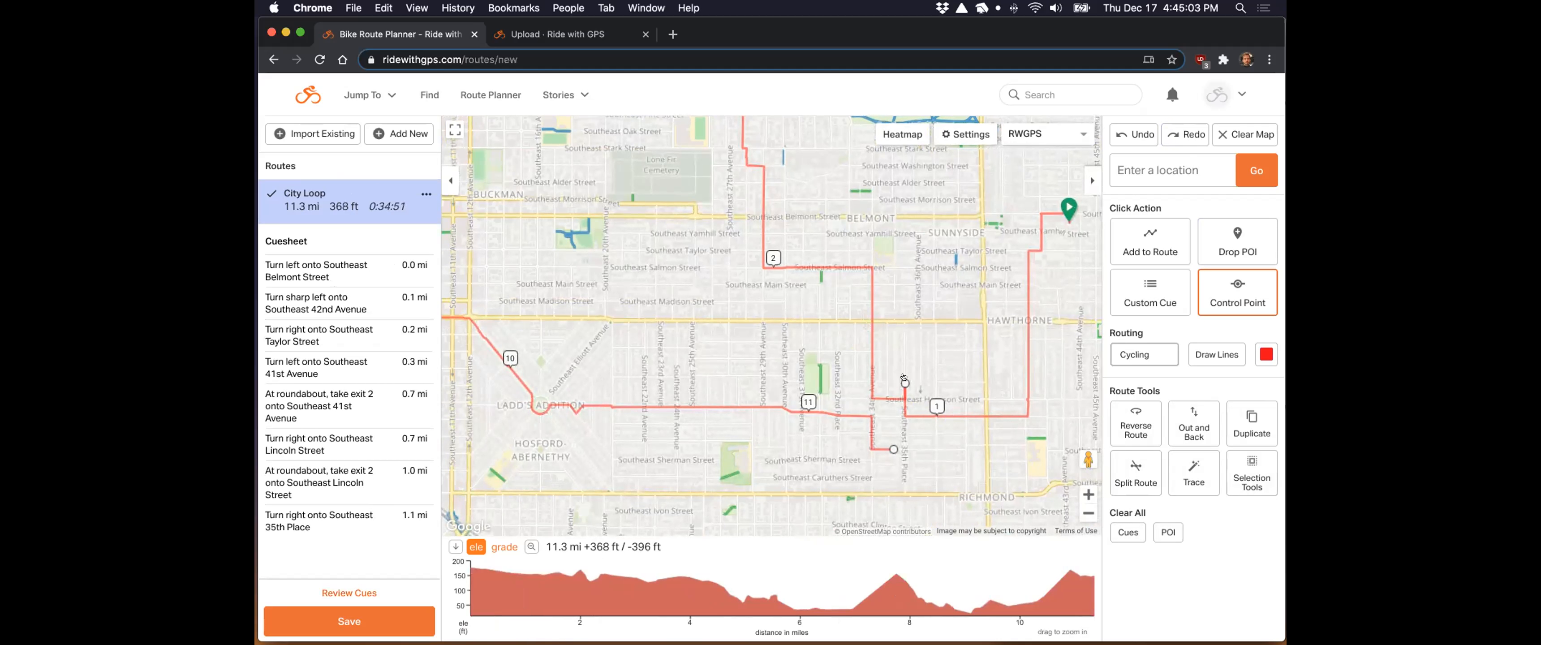
left_click_drag(848, 215, 856, 244)
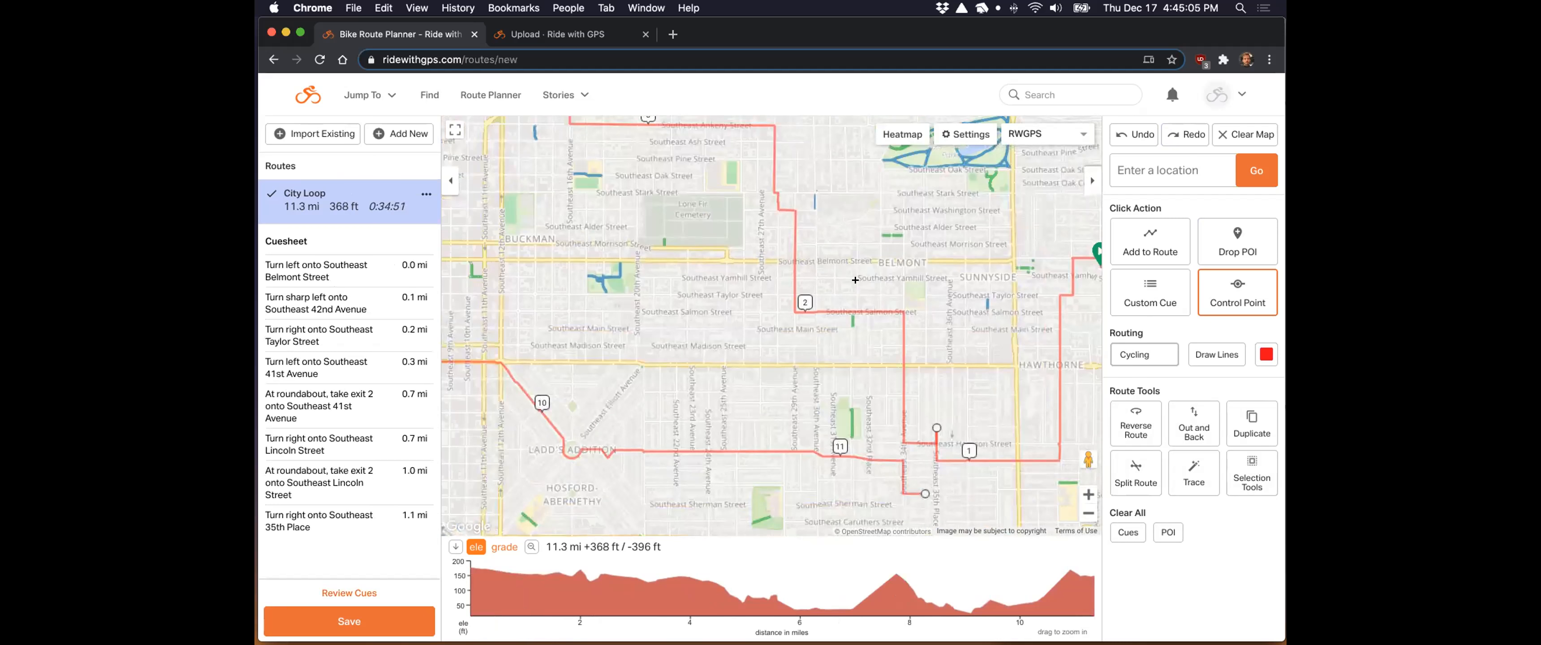
scroll(855, 280, "down", 2)
left_click_drag(636, 260, 681, 353)
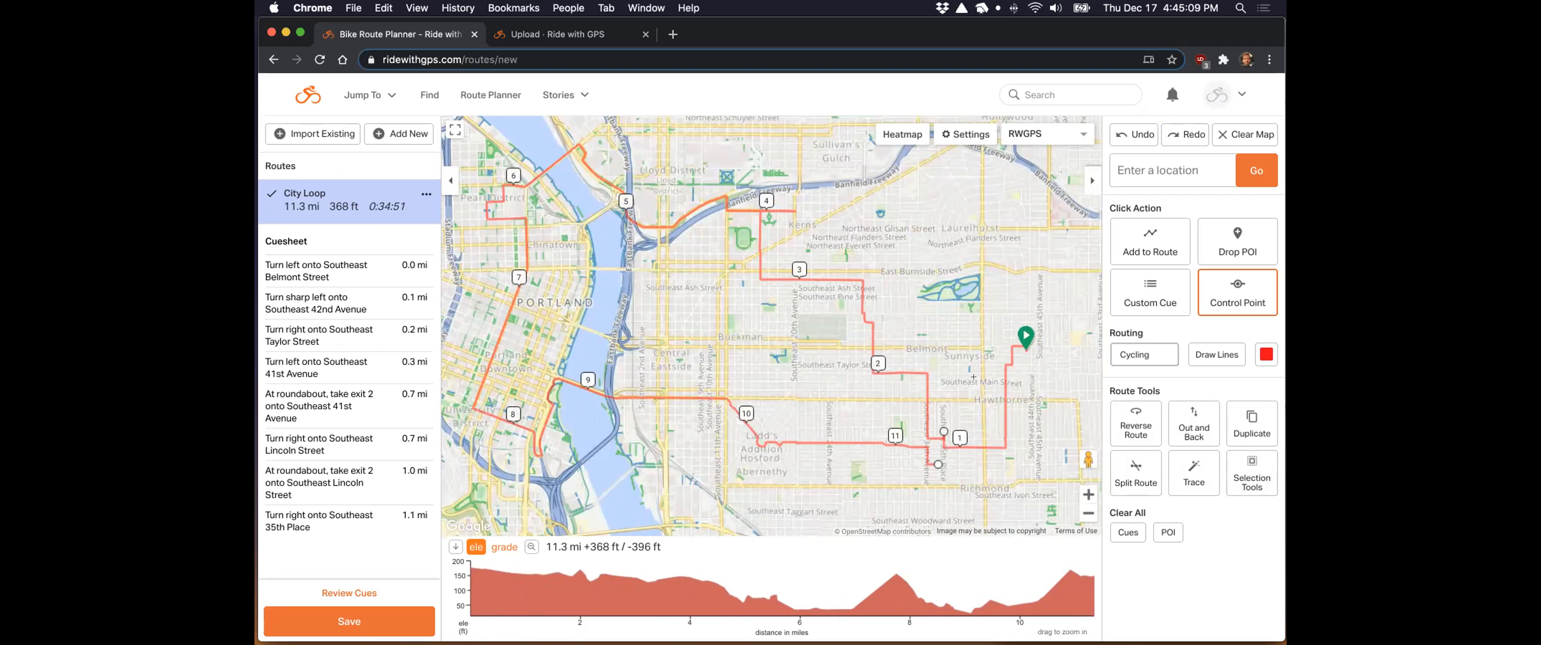
scroll(901, 273, "down", 2)
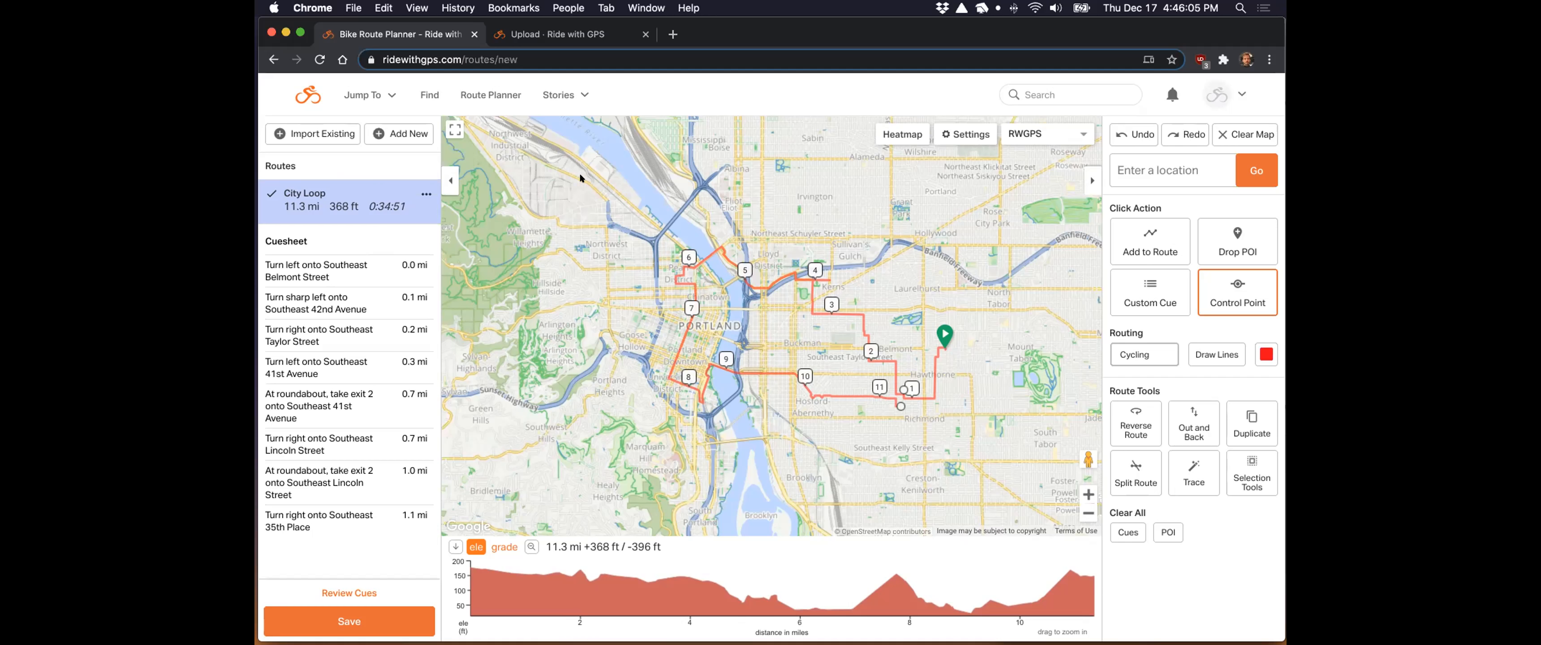
Step: Show the area northwest of Portland on the Satellite base map, and change the base map to Hybrid
left_click_drag(560, 179, 745, 255)
left_click(1040, 134)
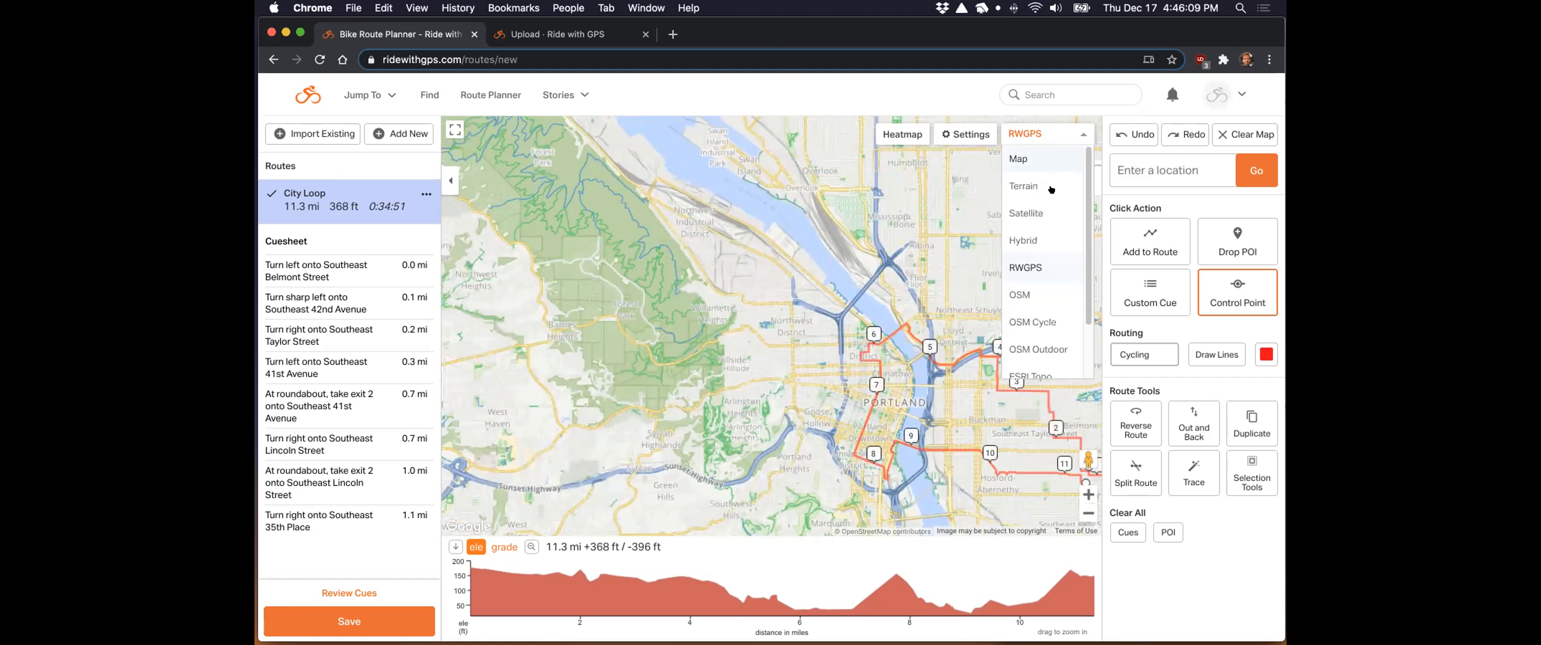
left_click(1053, 209)
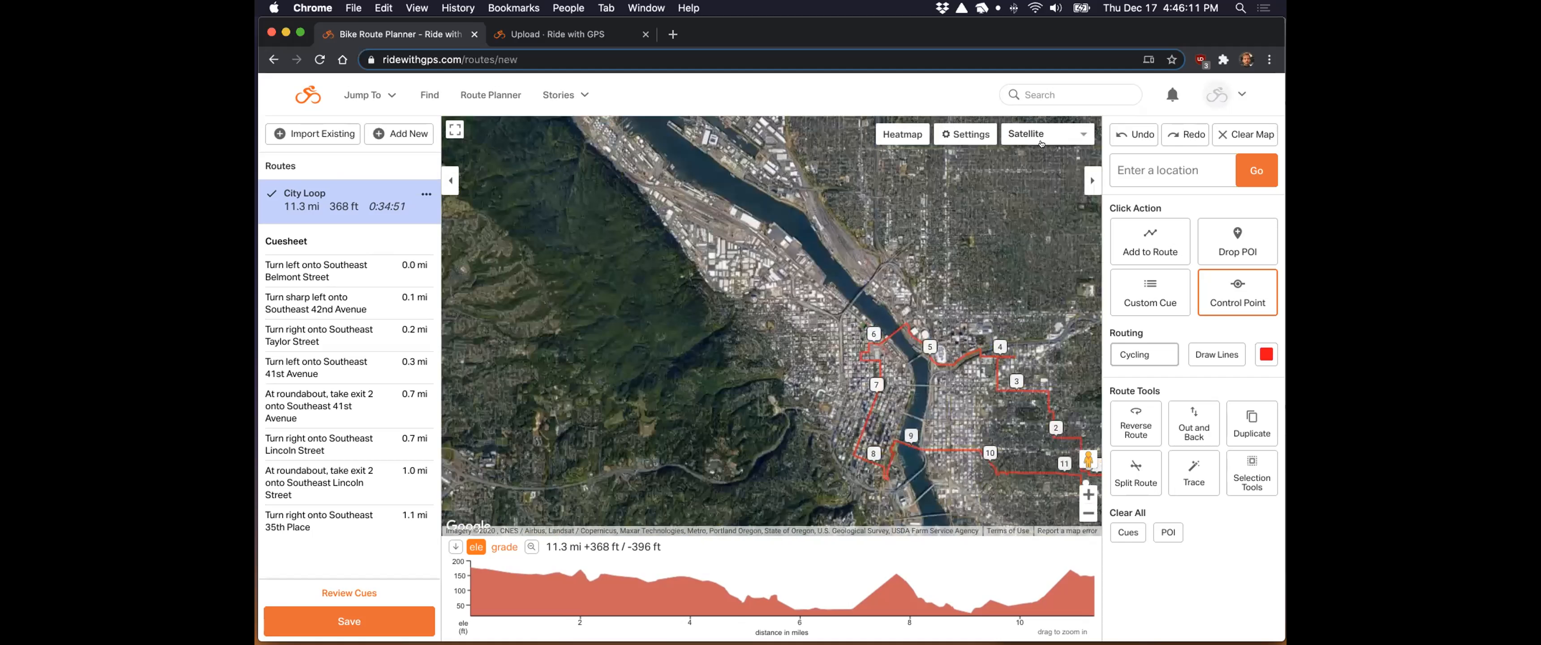
left_click(1035, 133)
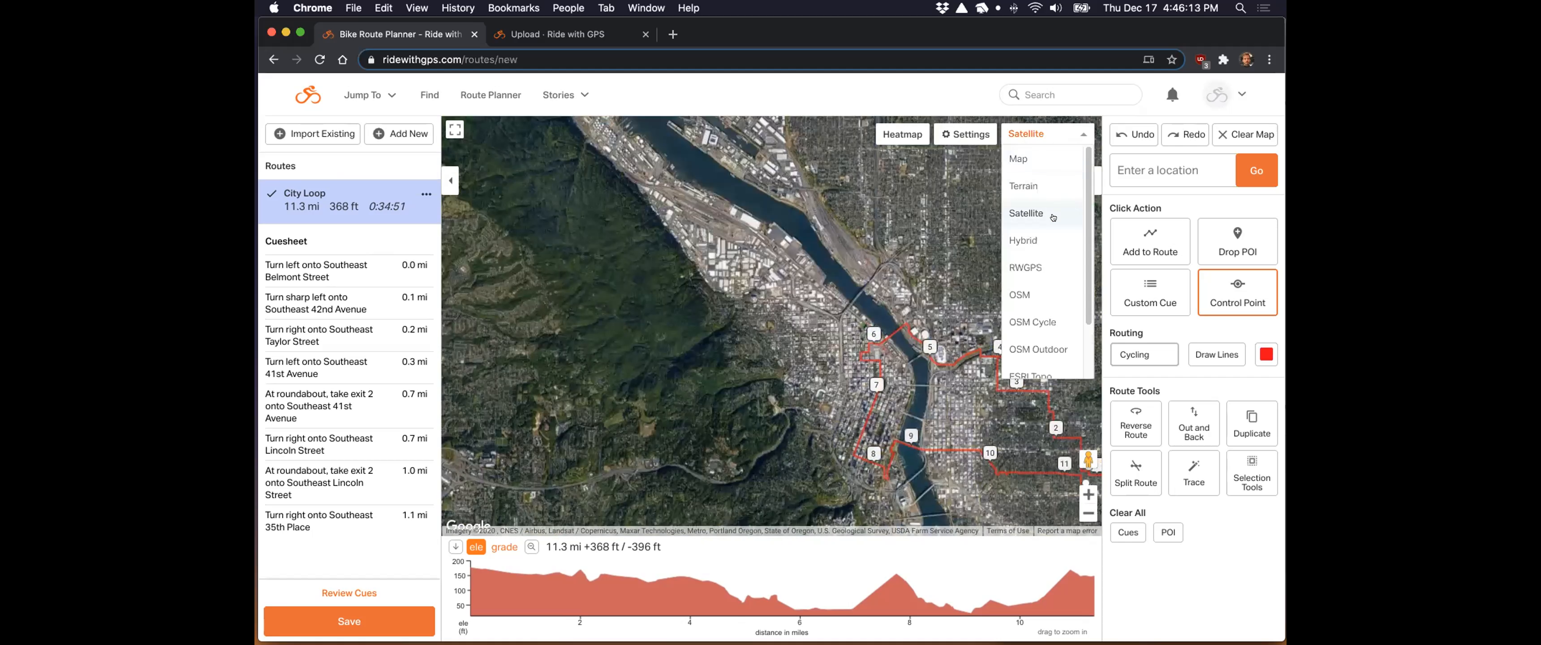
left_click(1052, 233)
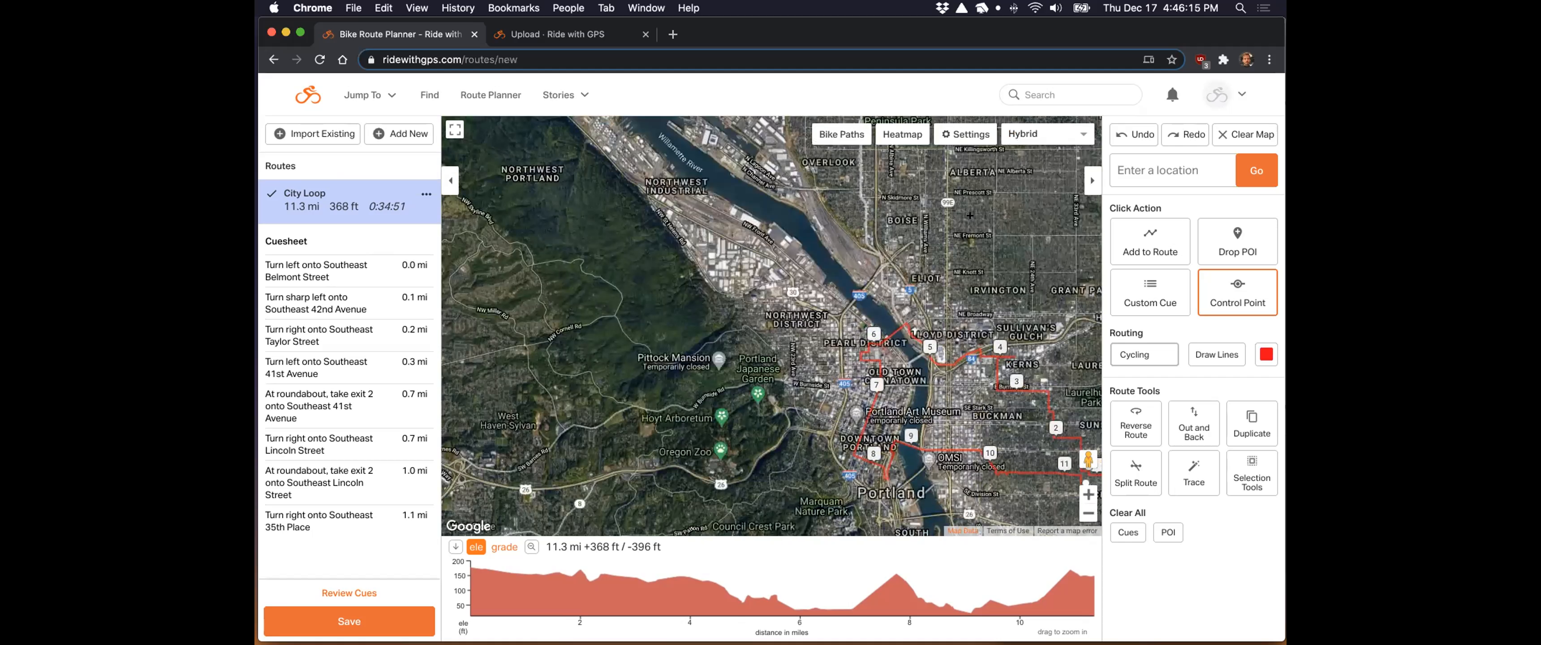
Step: Examine the forest trails in Northwest Portland on the Hybrid map, and check Street View coverage from there toward Burlington
left_click_drag(583, 199, 688, 312)
scroll(686, 309, "up", 2)
scroll(689, 312, "up", 2)
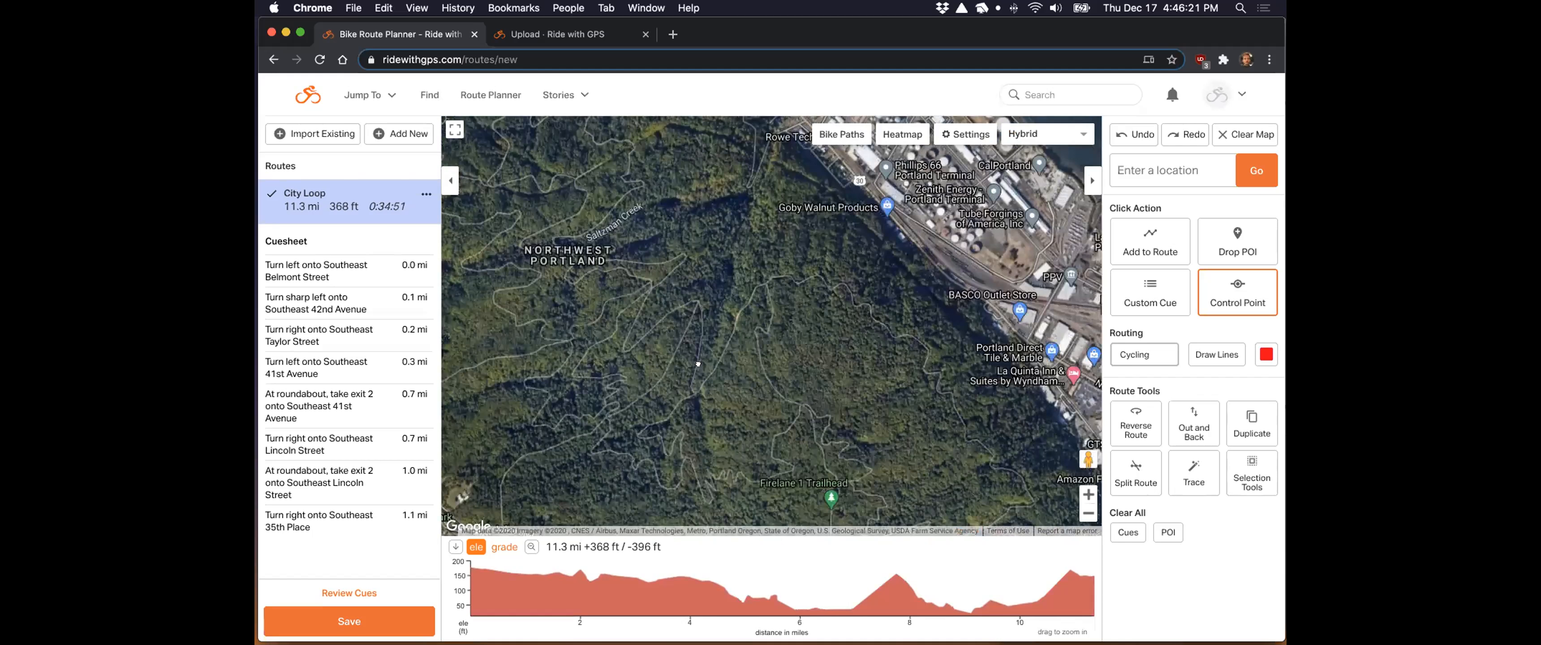
left_click_drag(709, 341, 722, 305)
scroll(722, 305, "down", 2)
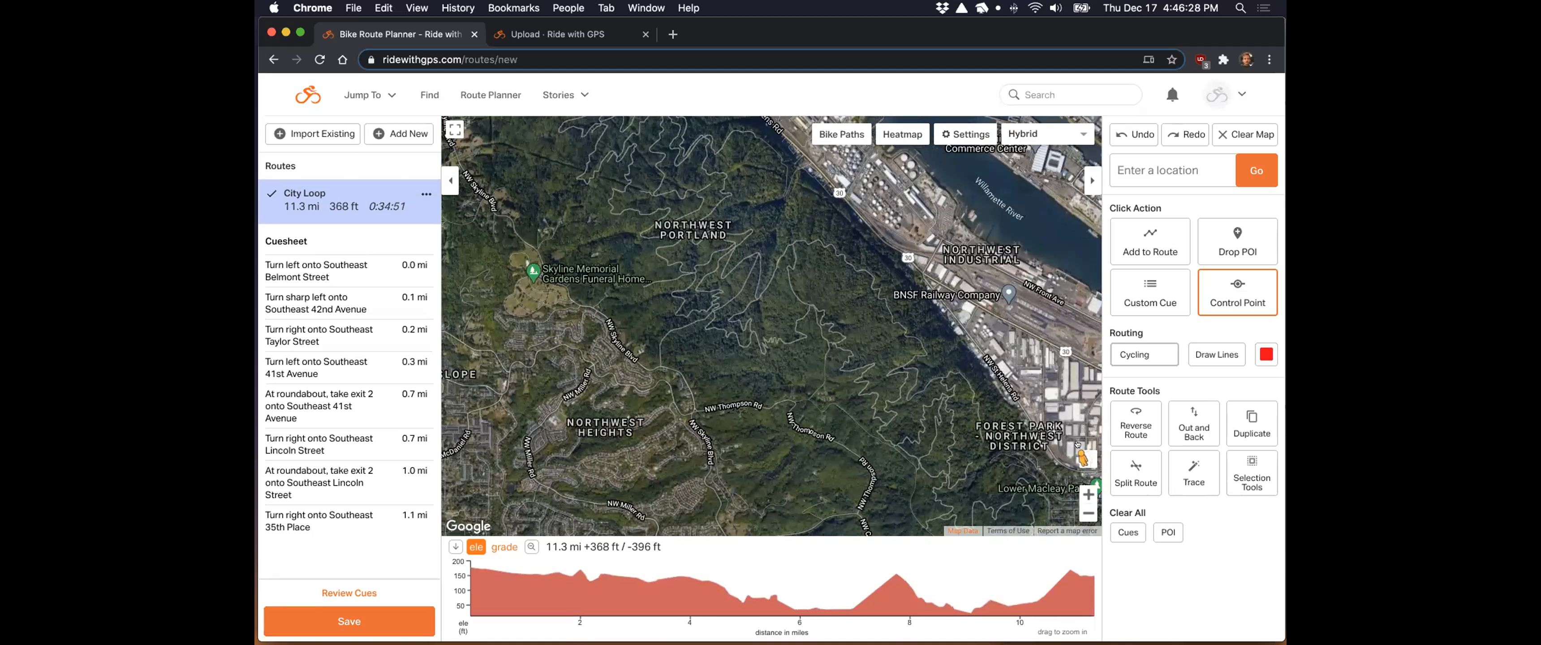
left_click_drag(959, 364, 582, 201)
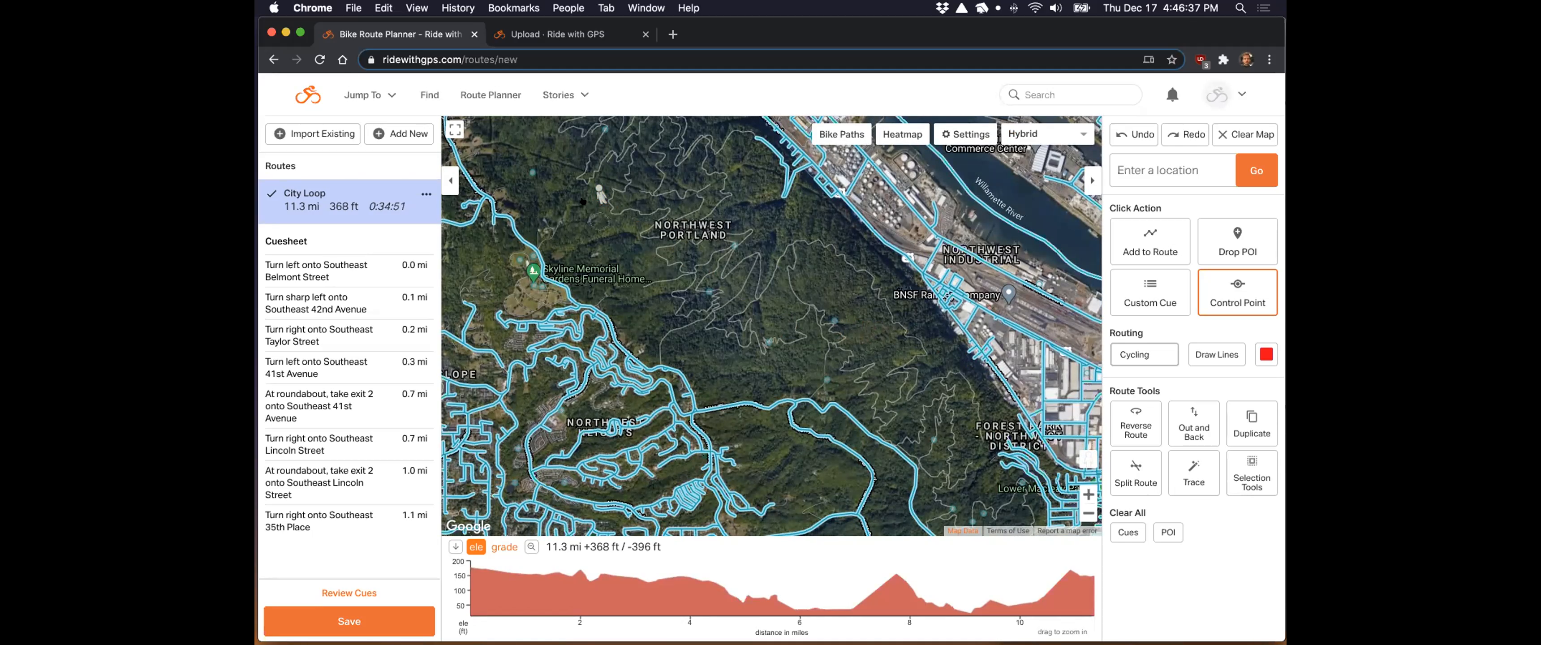
left_click_drag(582, 192, 620, 172)
left_click_drag(654, 261, 717, 331)
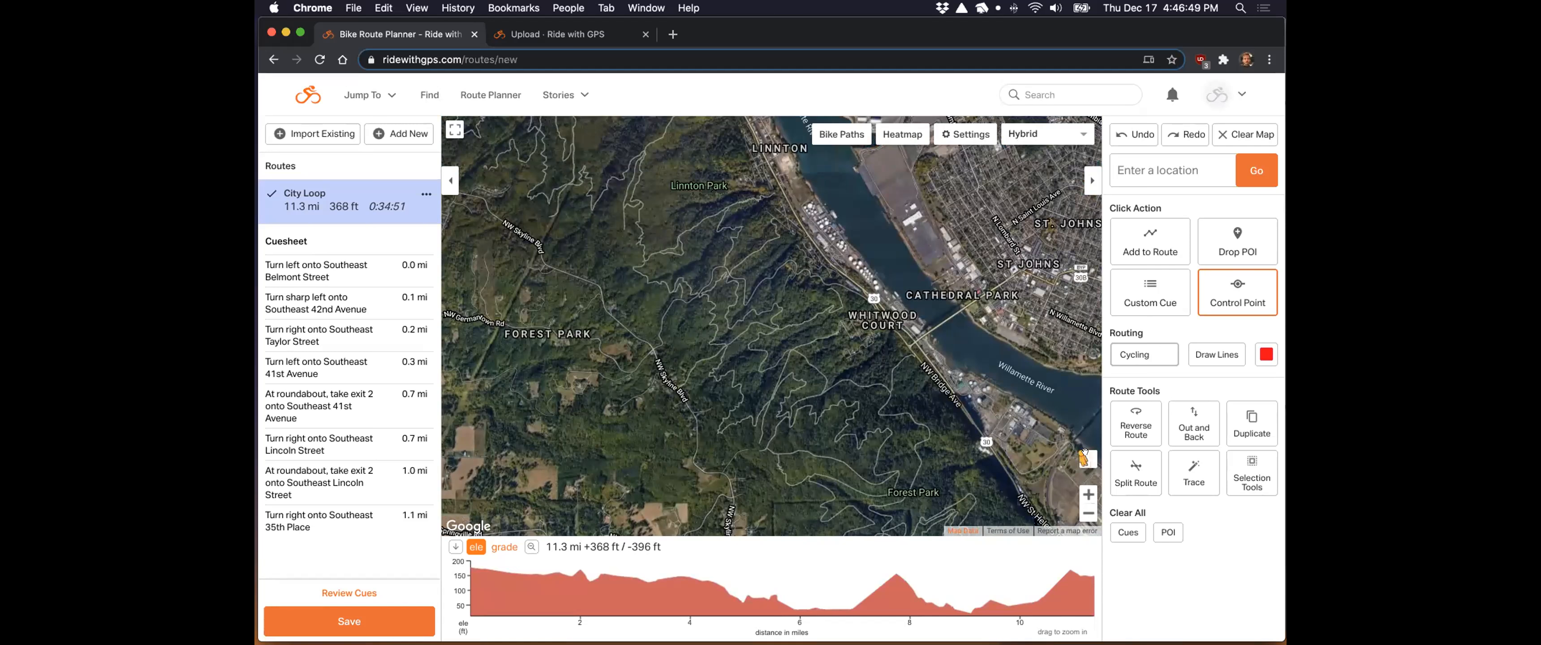
left_click(1088, 513)
left_click_drag(550, 183, 683, 373)
left_click_drag(1088, 459, 699, 283)
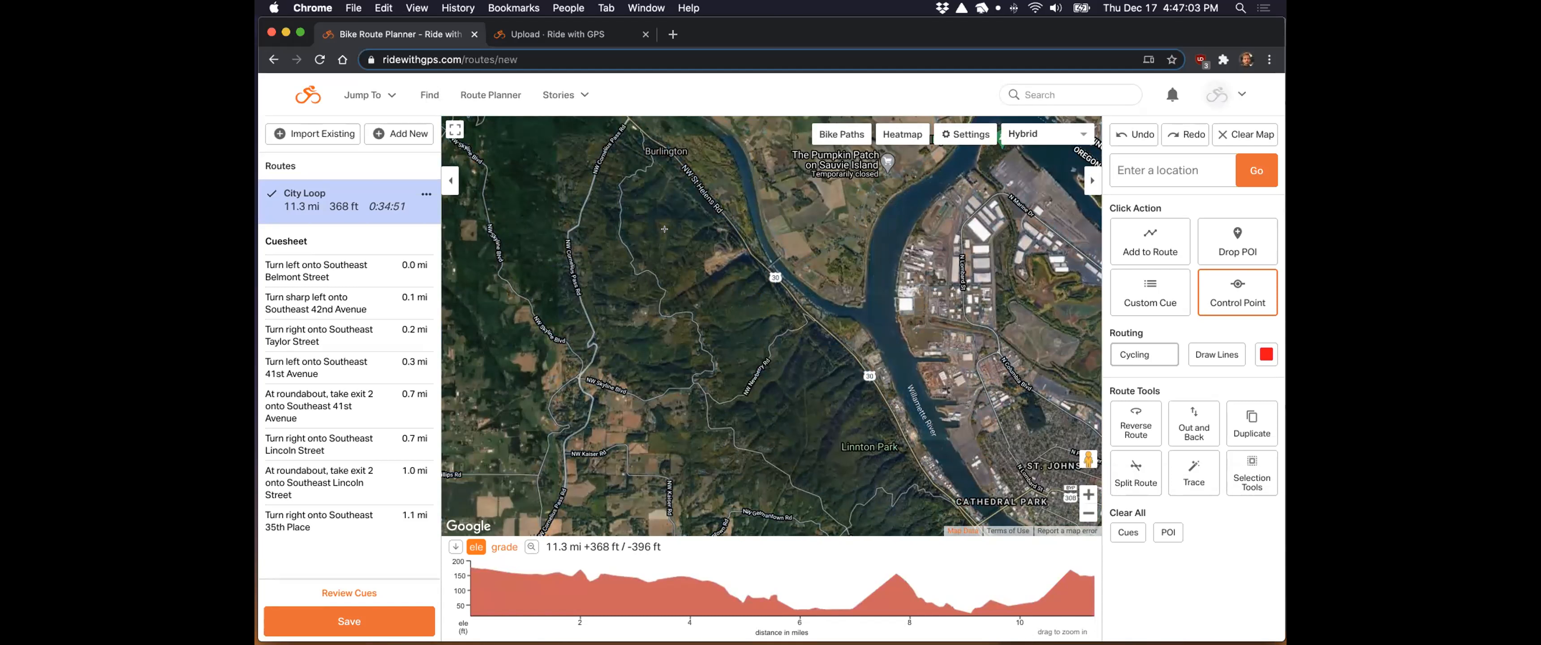
Step: Switch the base map to Satellite for comparison, and change it to the Map type
left_click(1010, 134)
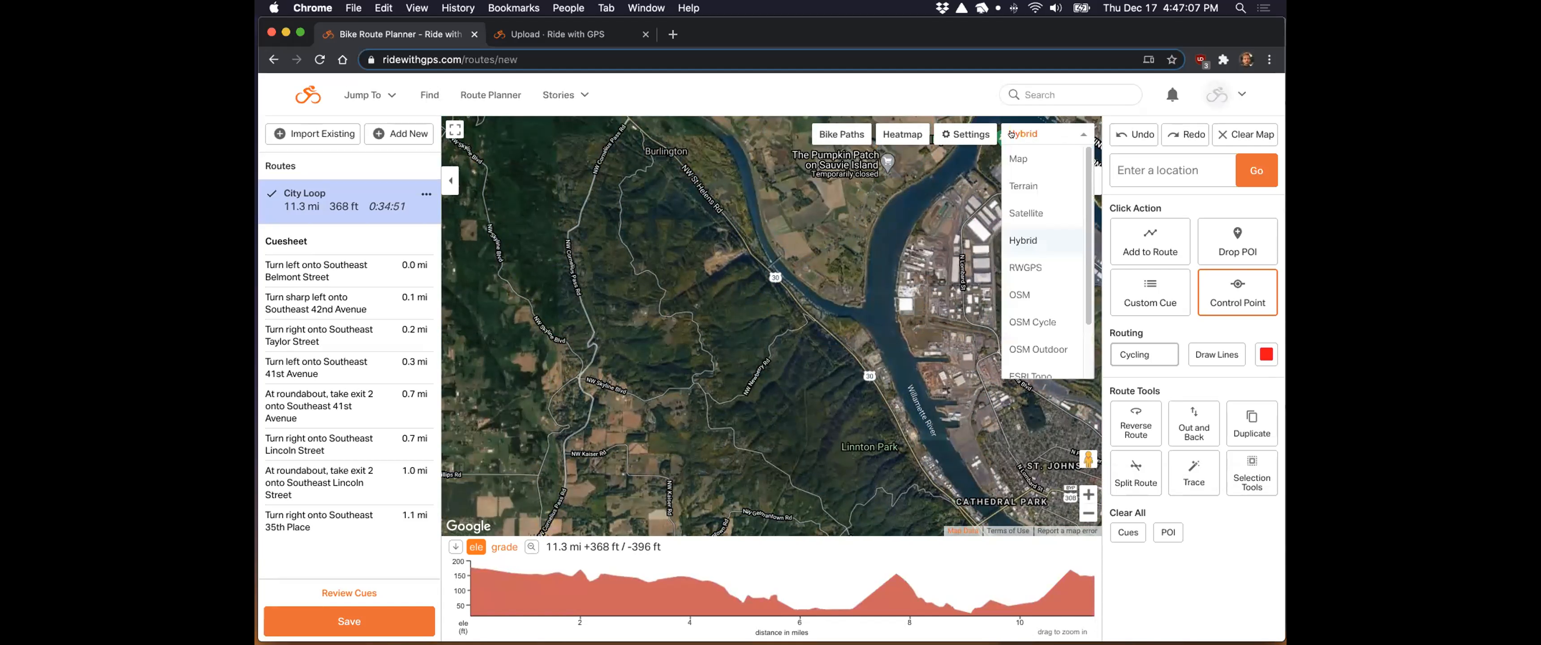
left_click(1028, 214)
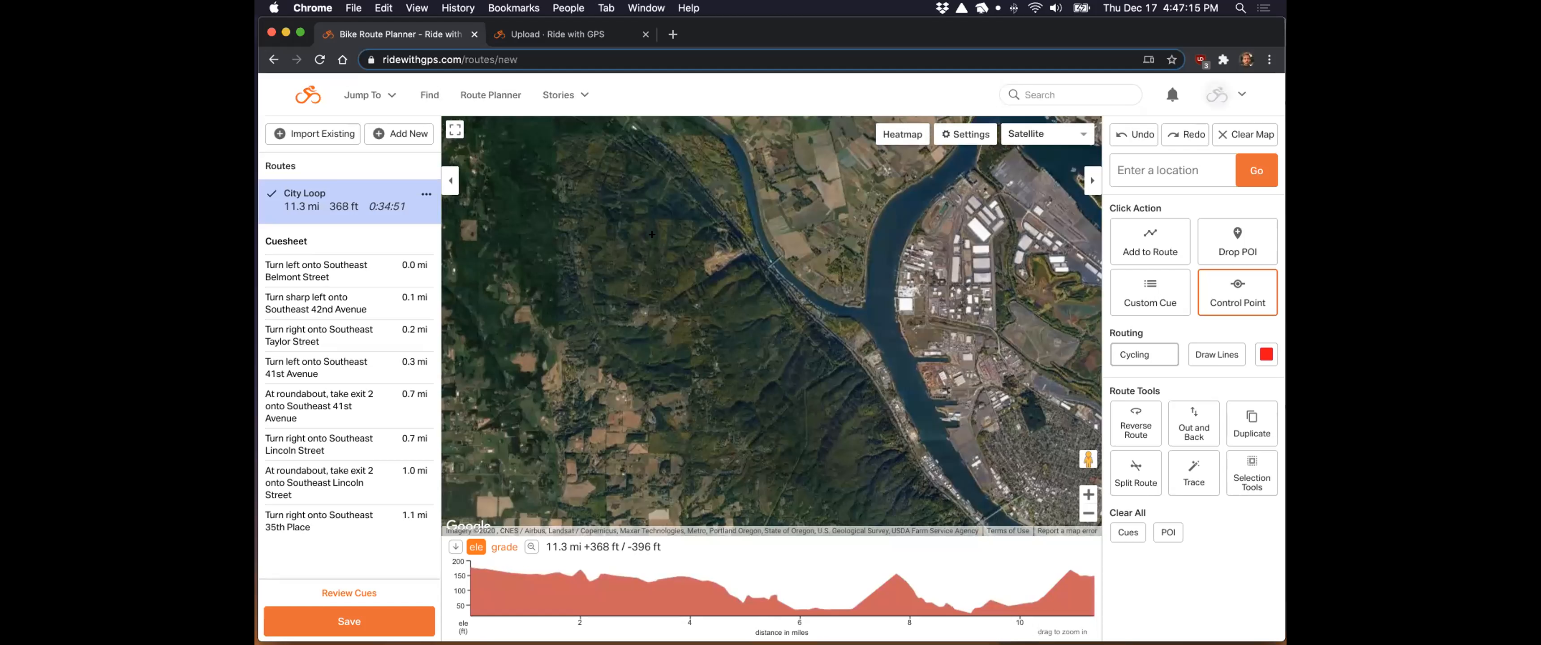
left_click(1016, 134)
left_click(1013, 147)
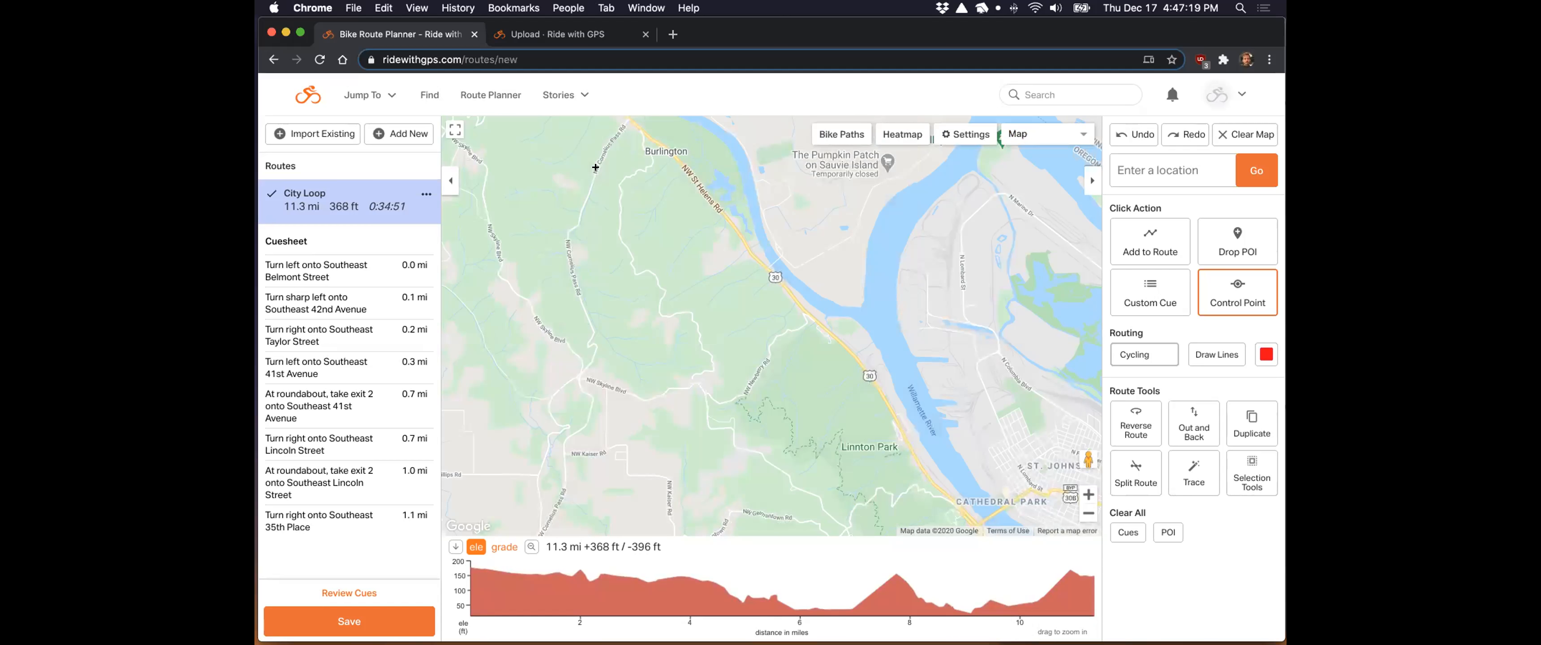
Step: Examine how roads and trails are drawn around Holbrook, Burlington and Forest Park on the Map base map
left_click_drag(591, 167, 694, 273)
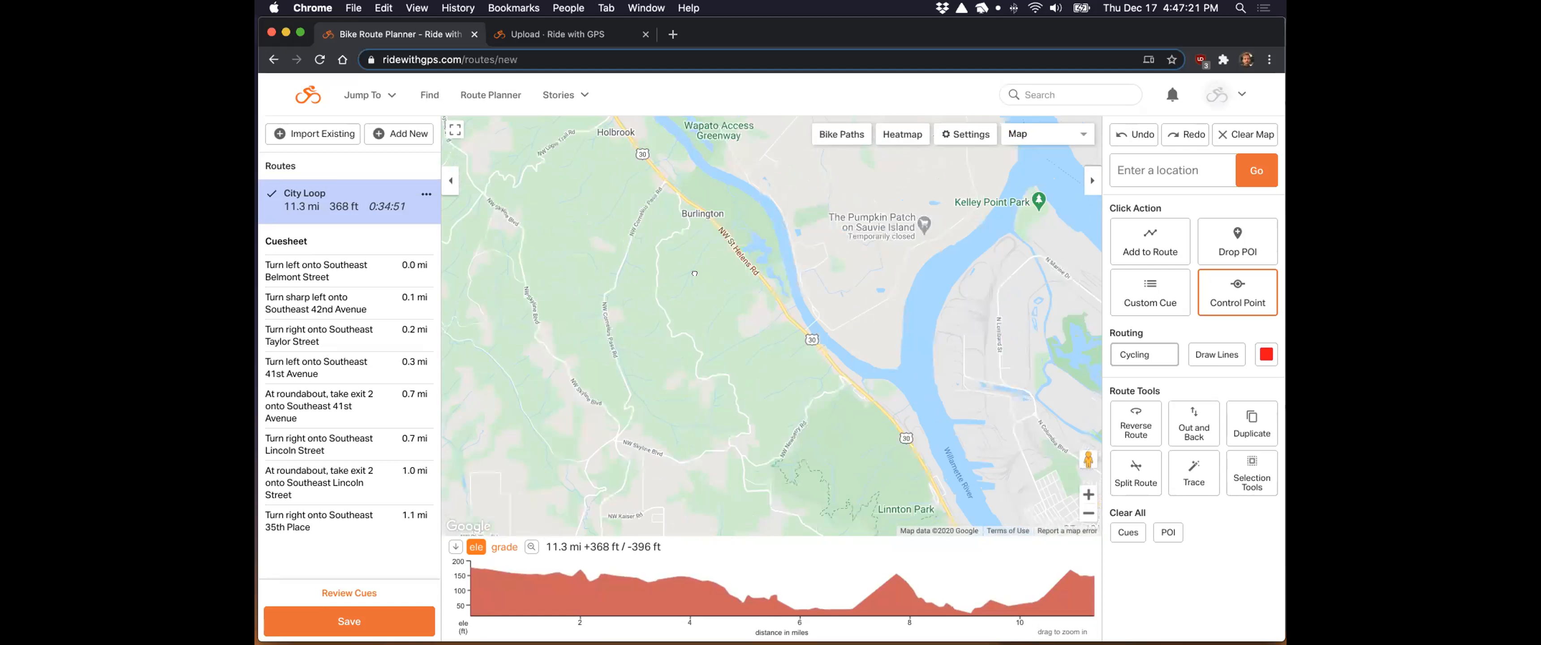
left_click_drag(589, 196, 696, 262)
left_click_drag(610, 192, 698, 244)
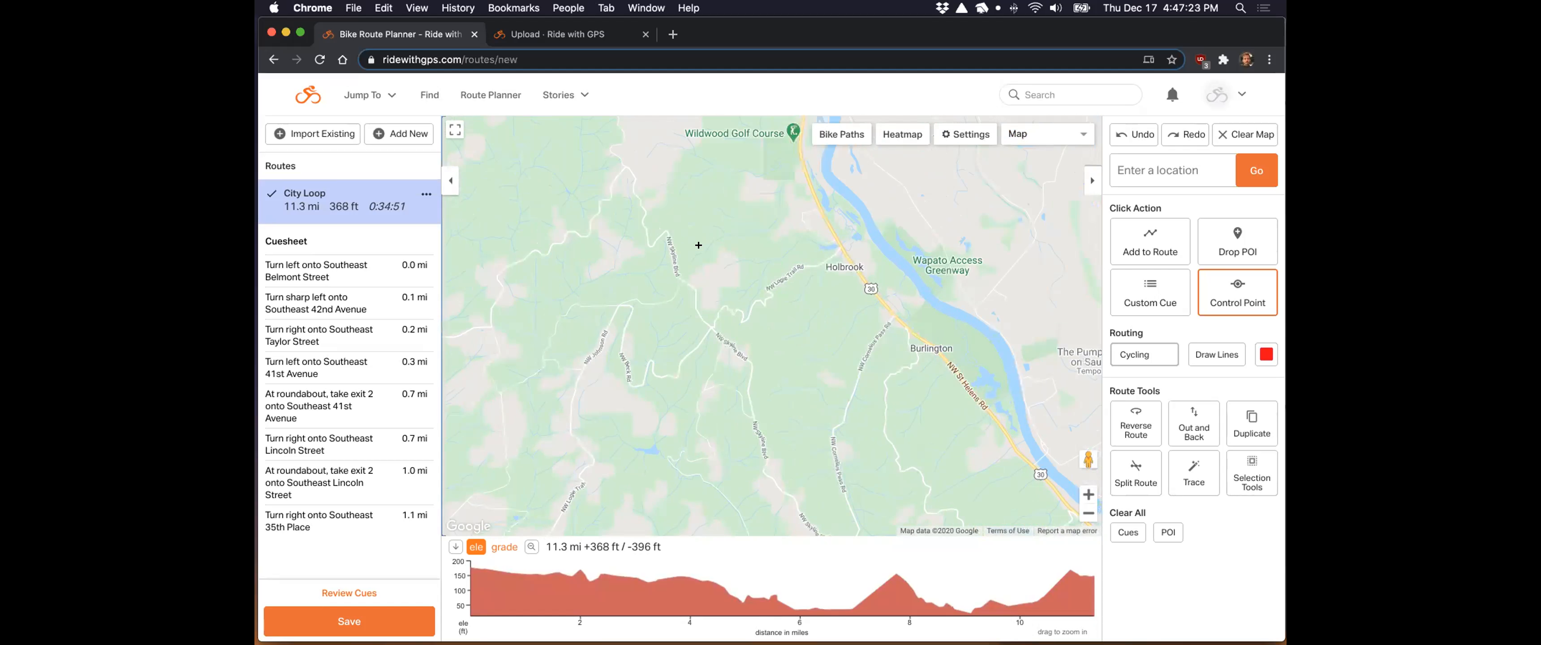
left_click_drag(885, 431, 676, 191)
left_click_drag(885, 431, 675, 191)
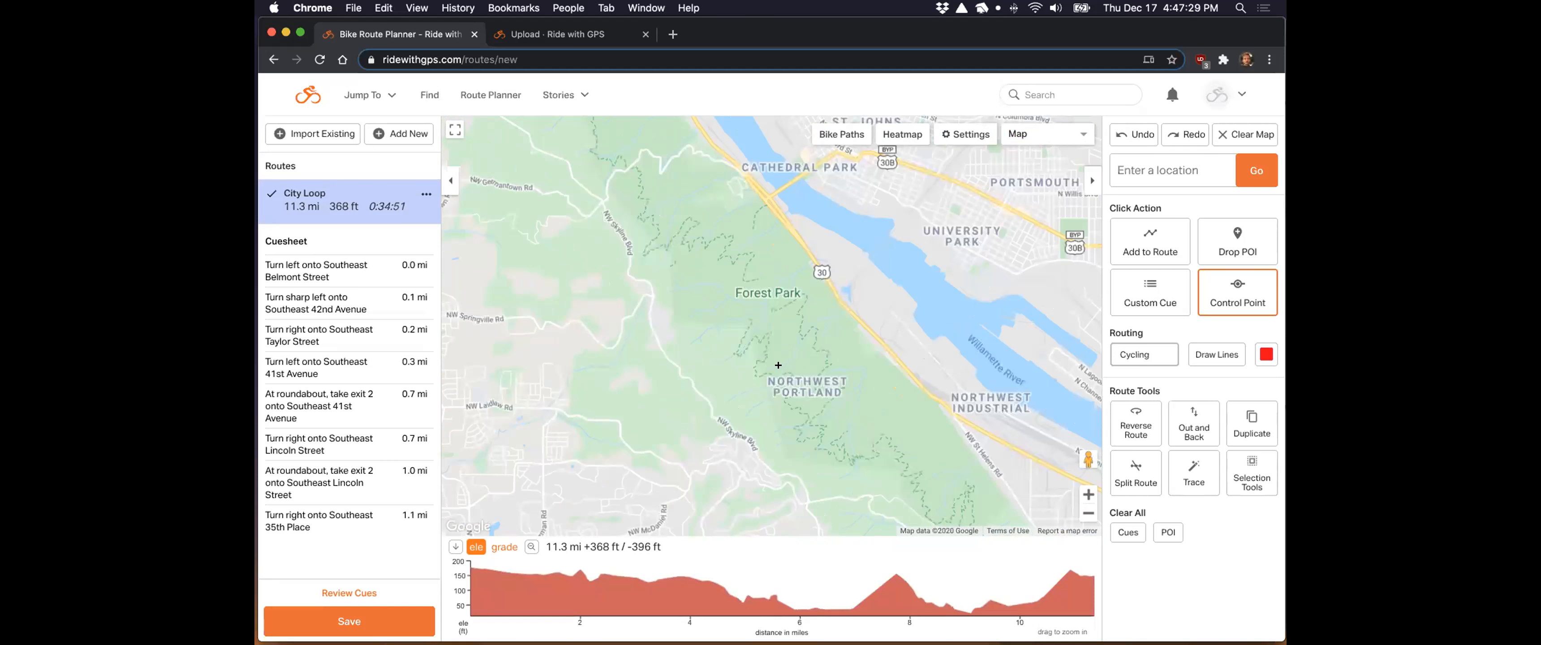
scroll(778, 362, "up", 3)
scroll(789, 353, "up", 2)
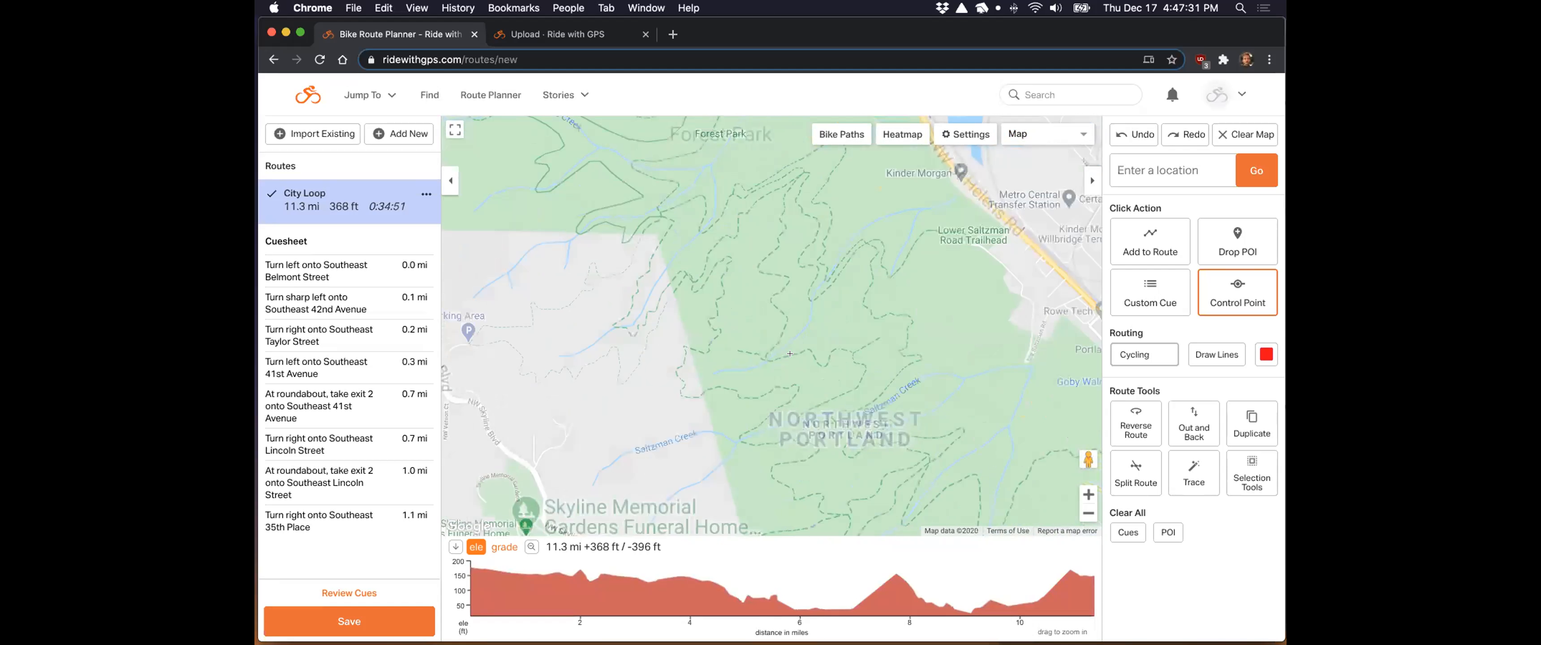
left_click_drag(728, 194, 685, 250)
scroll(745, 338, "down", 3)
Step: Switch the base map to RWGPS to compare the Forest Park trails, and change it to OSM Cycle
left_click(1026, 129)
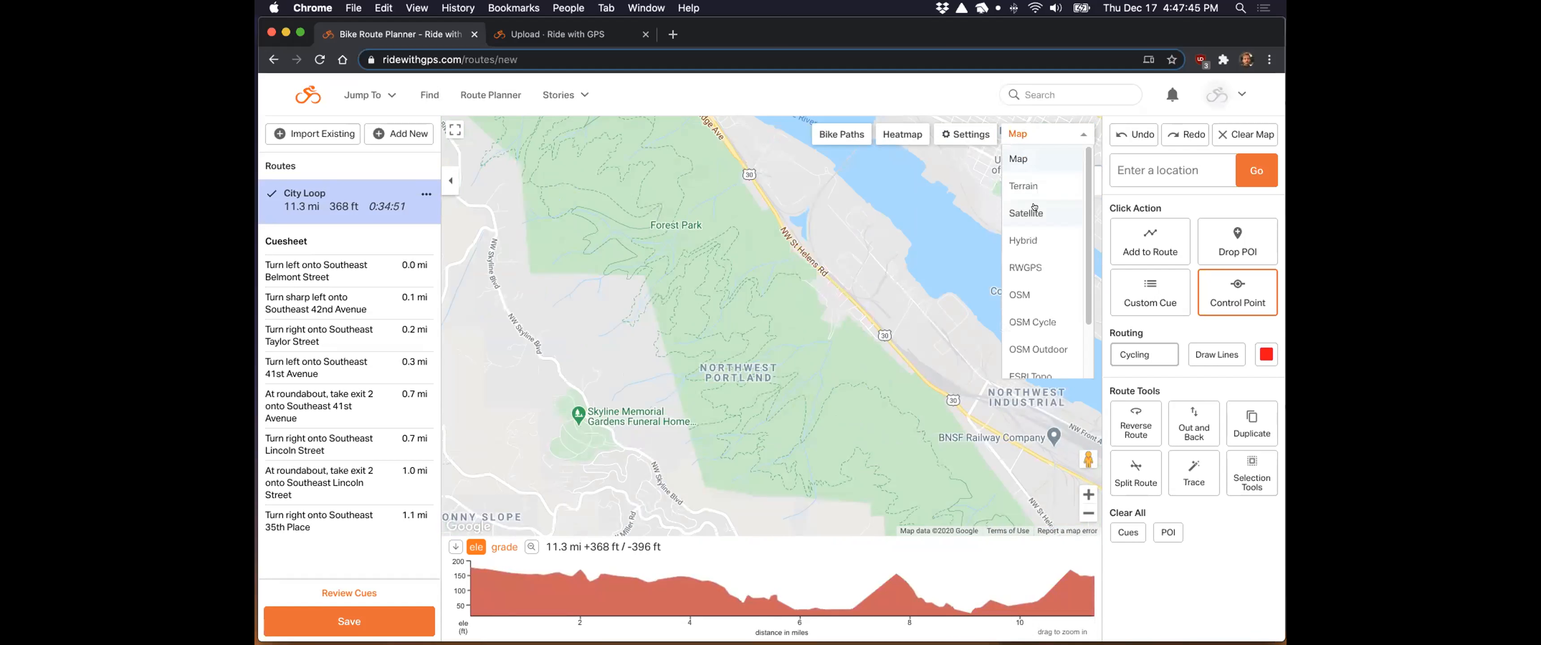
left_click(1044, 266)
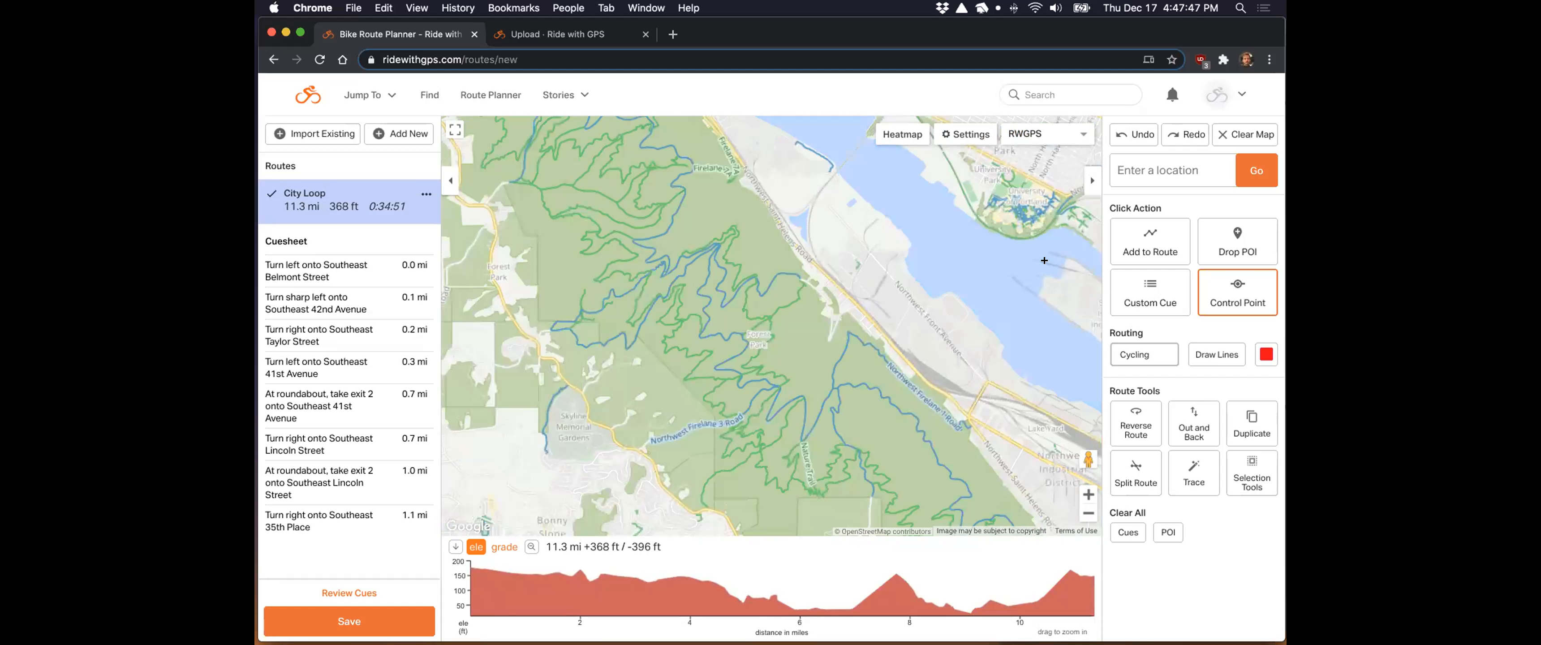
left_click(1023, 140)
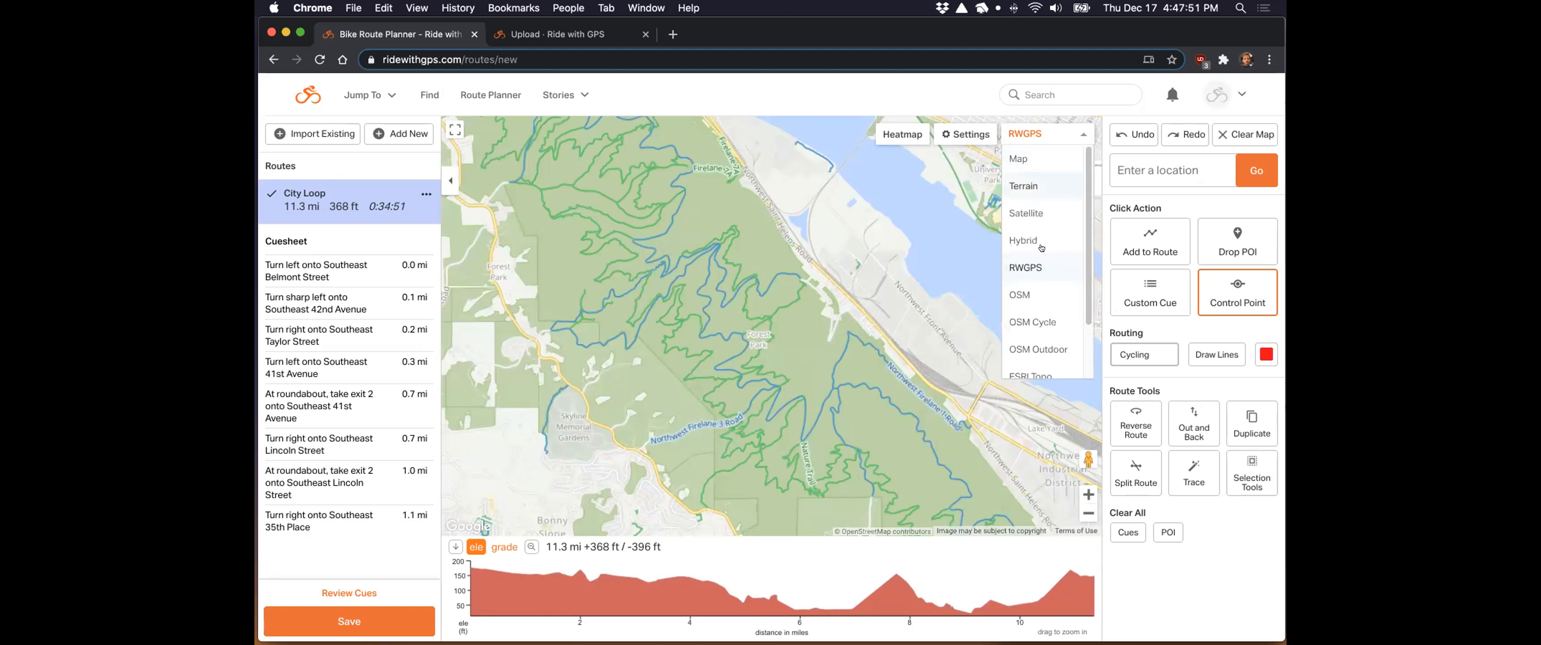
left_click(1047, 322)
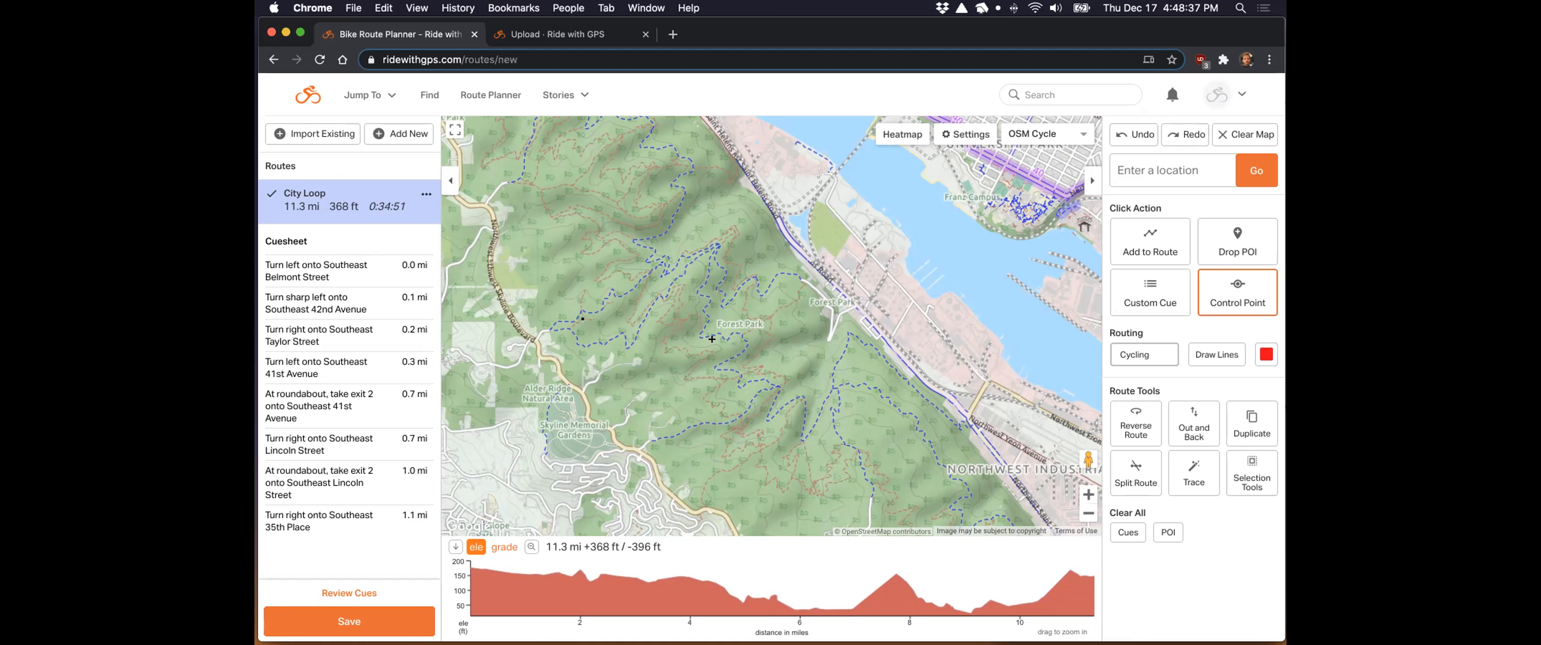
Step: Clear the map and plot a cycling route from the hills near Springville Road over the Saint Johns Bridge into St. Johns
left_click(1244, 134)
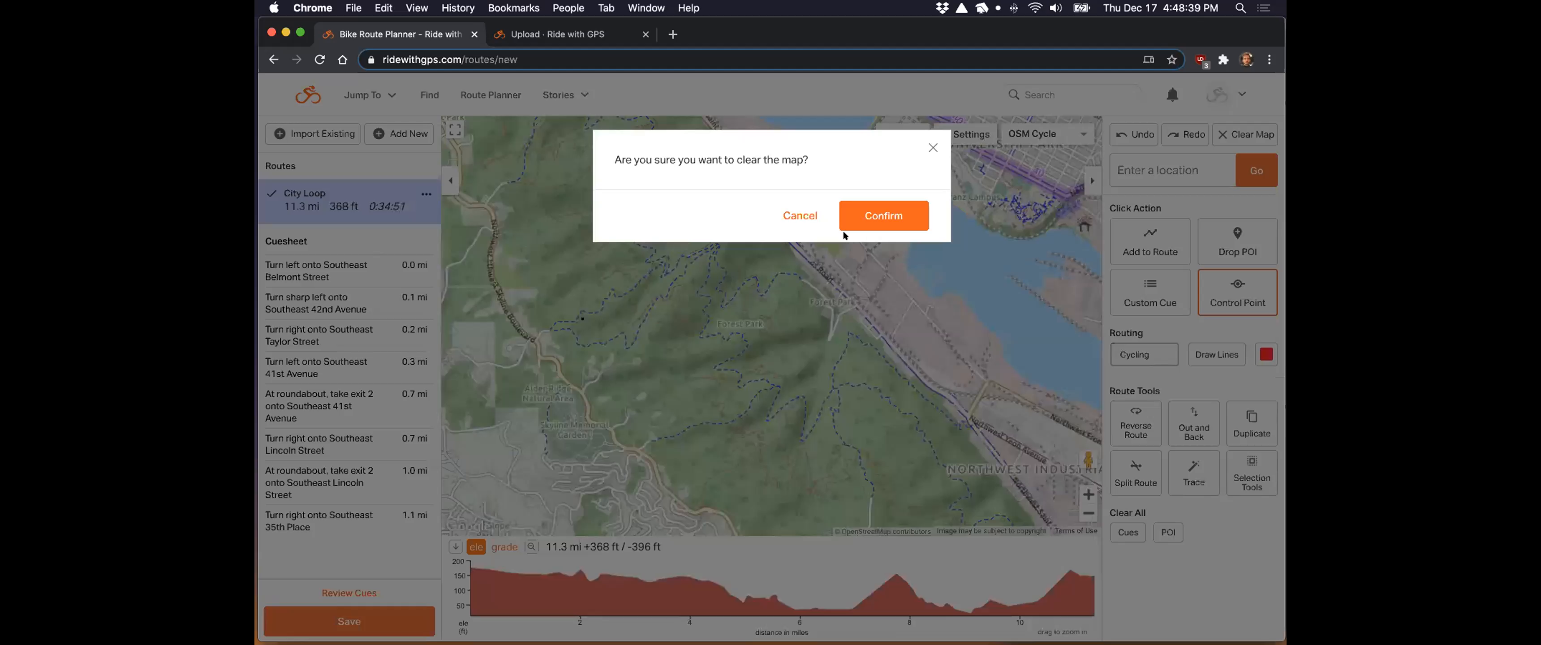
left_click(863, 205)
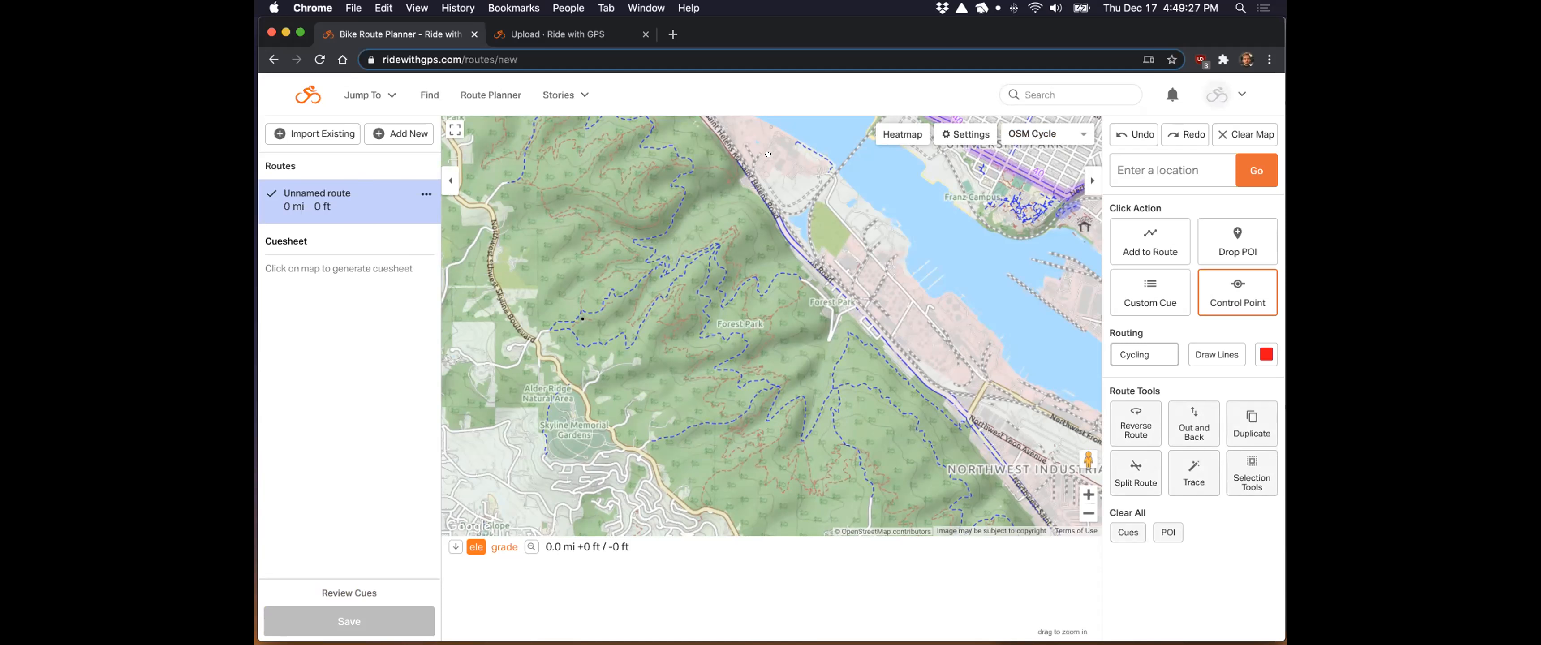
left_click_drag(732, 157, 827, 377)
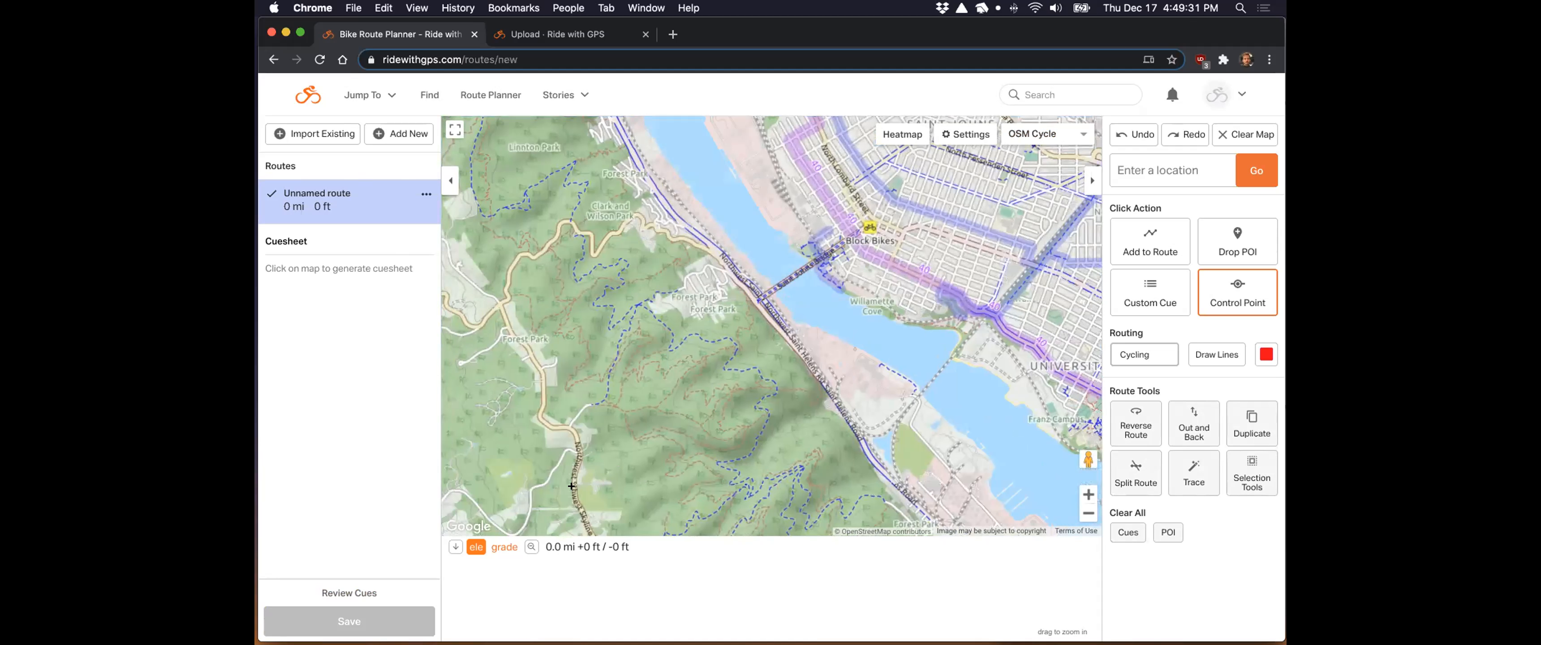
left_click(1150, 241)
left_click(575, 484)
left_click_drag(804, 180, 832, 298)
left_click(840, 223)
left_click_drag(925, 189, 841, 123)
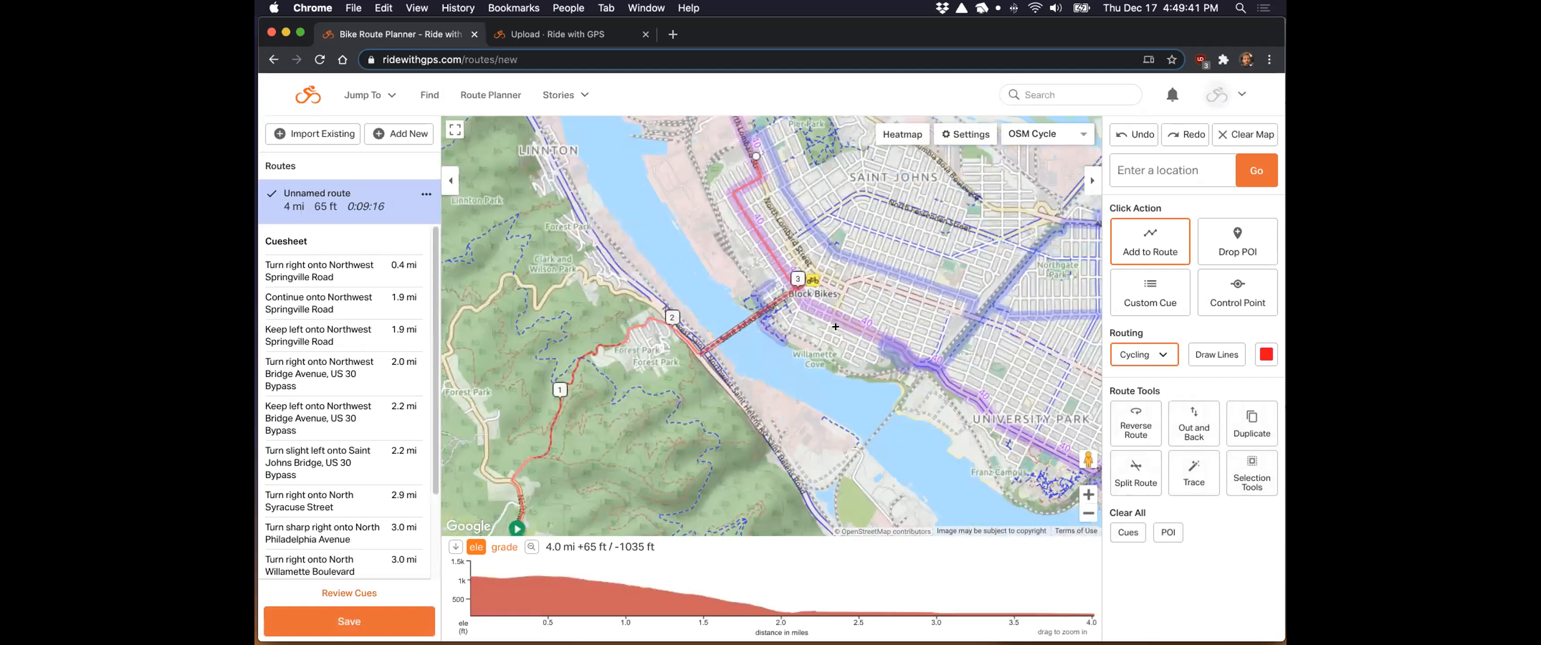
Step: Check the Saint Johns Bridge crossing on OSM Cycle, and change the base map to Map
scroll(740, 330, "up", 2)
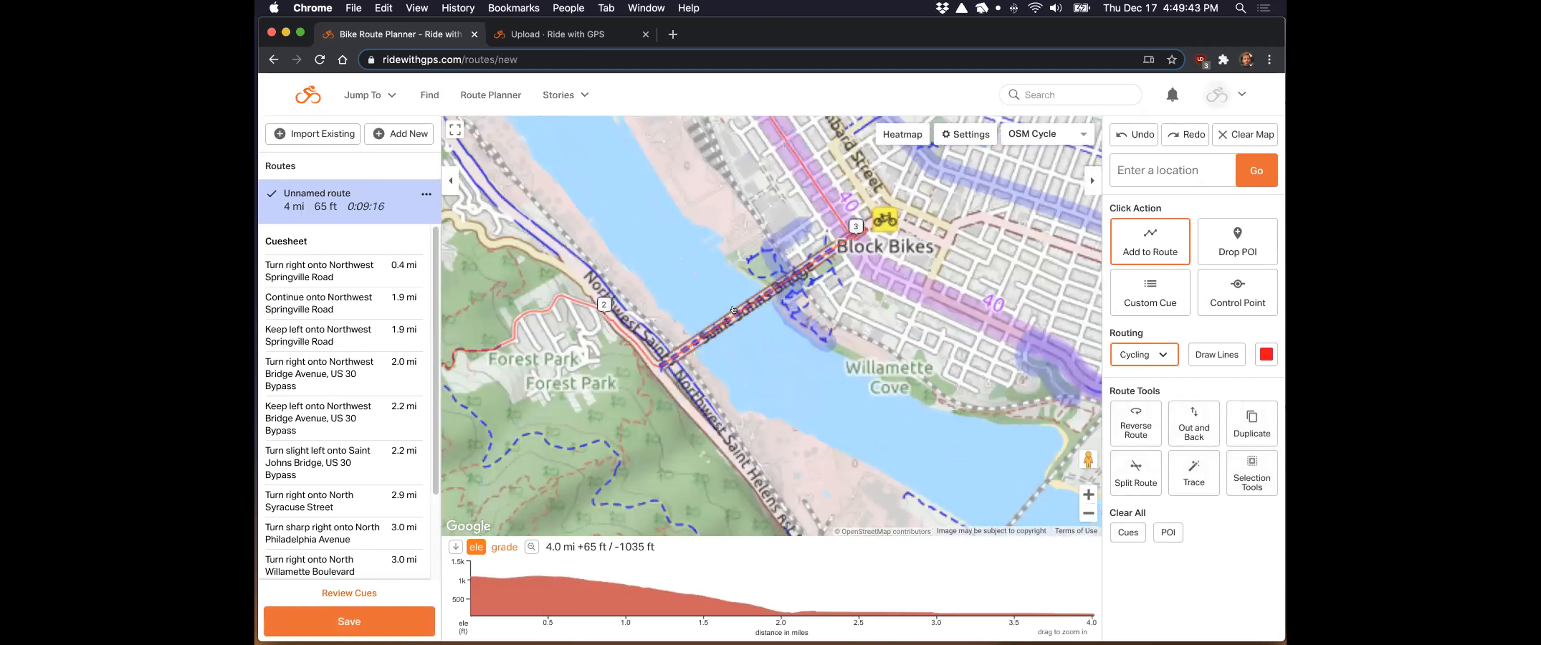
left_click_drag(961, 264, 901, 377)
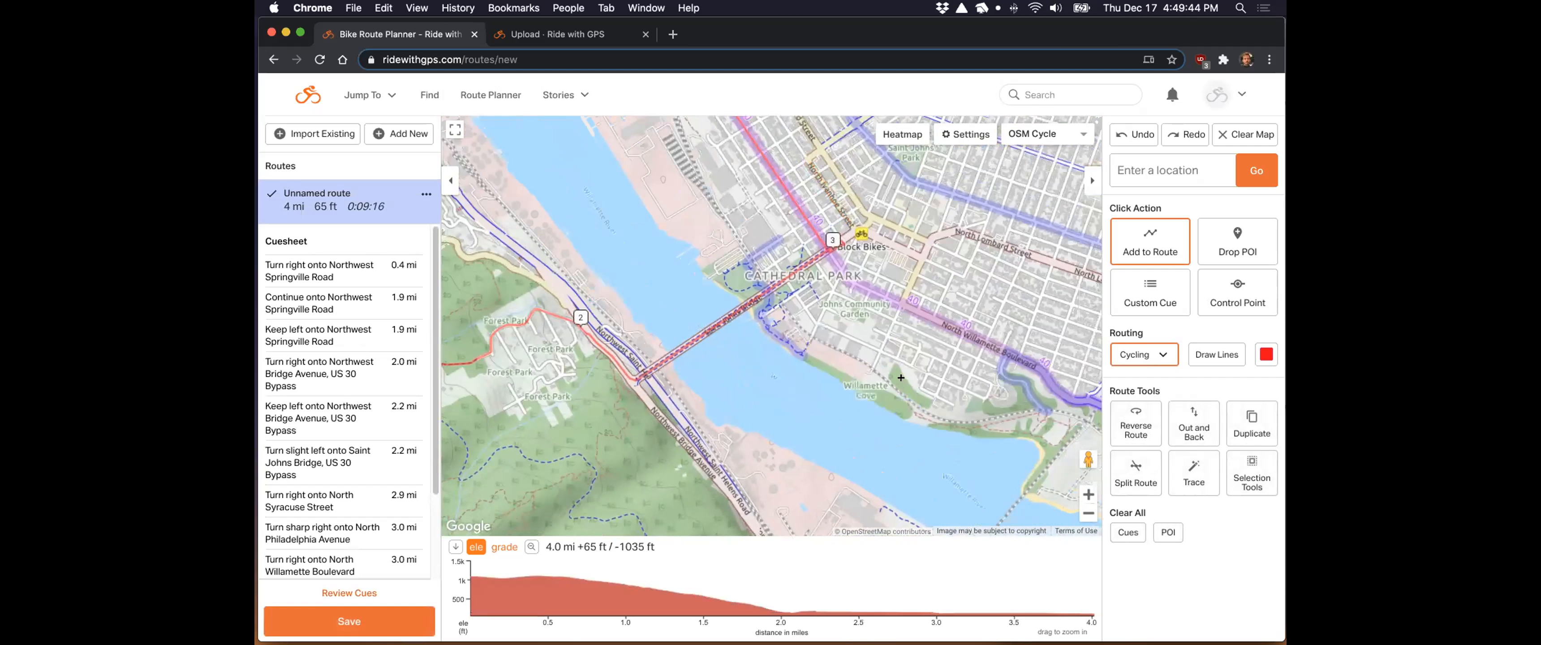
scroll(901, 378, "down", 2)
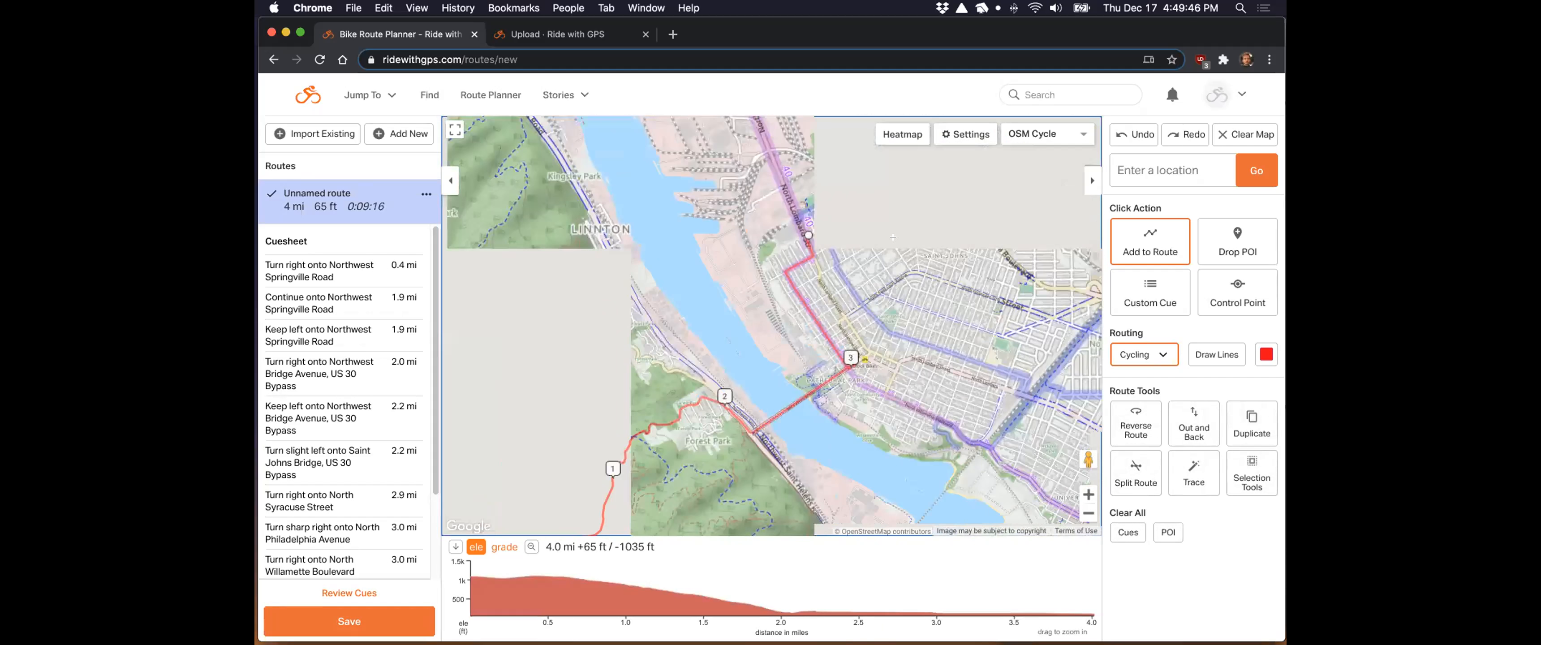
left_click(1014, 141)
left_click(1019, 157)
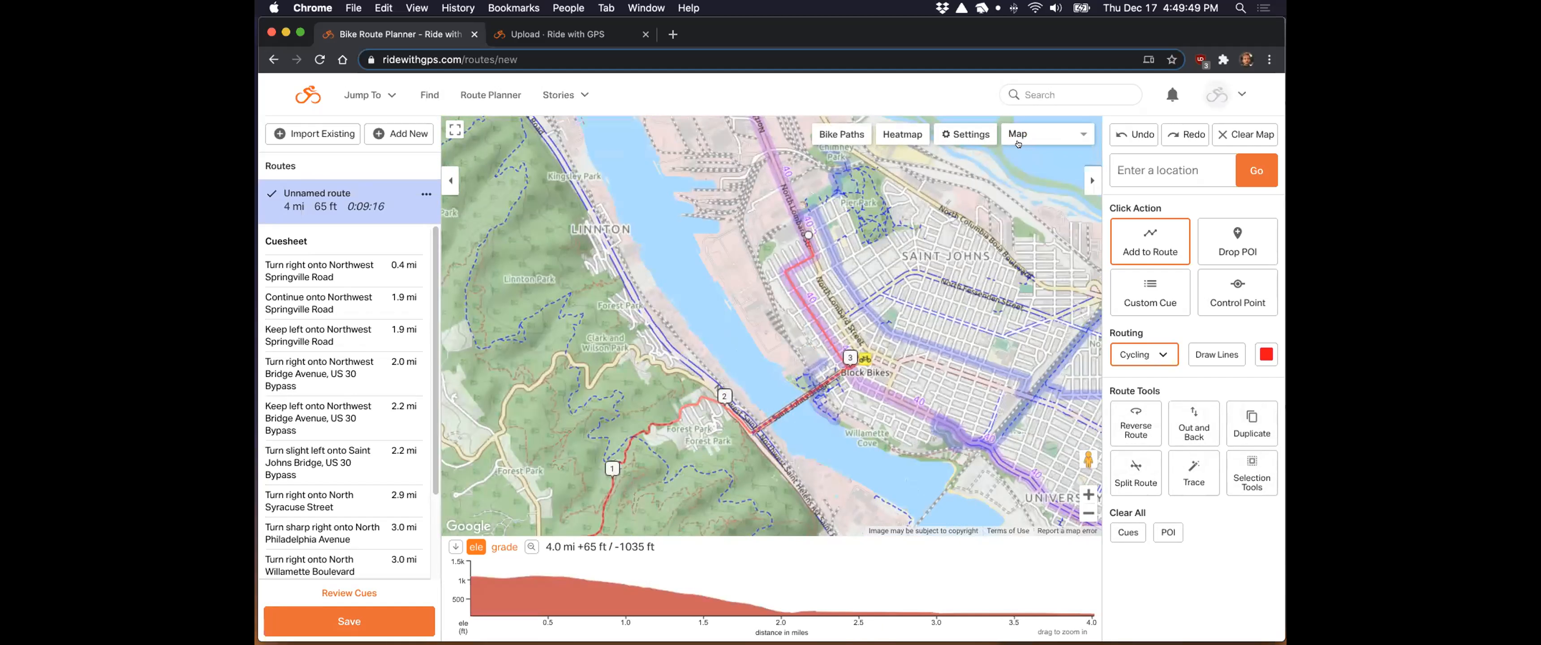
Step: Change the base map to Satellite and examine how the route line follows the Saint Johns Bridge
left_click(1018, 138)
left_click(1025, 213)
scroll(790, 411, "up", 2)
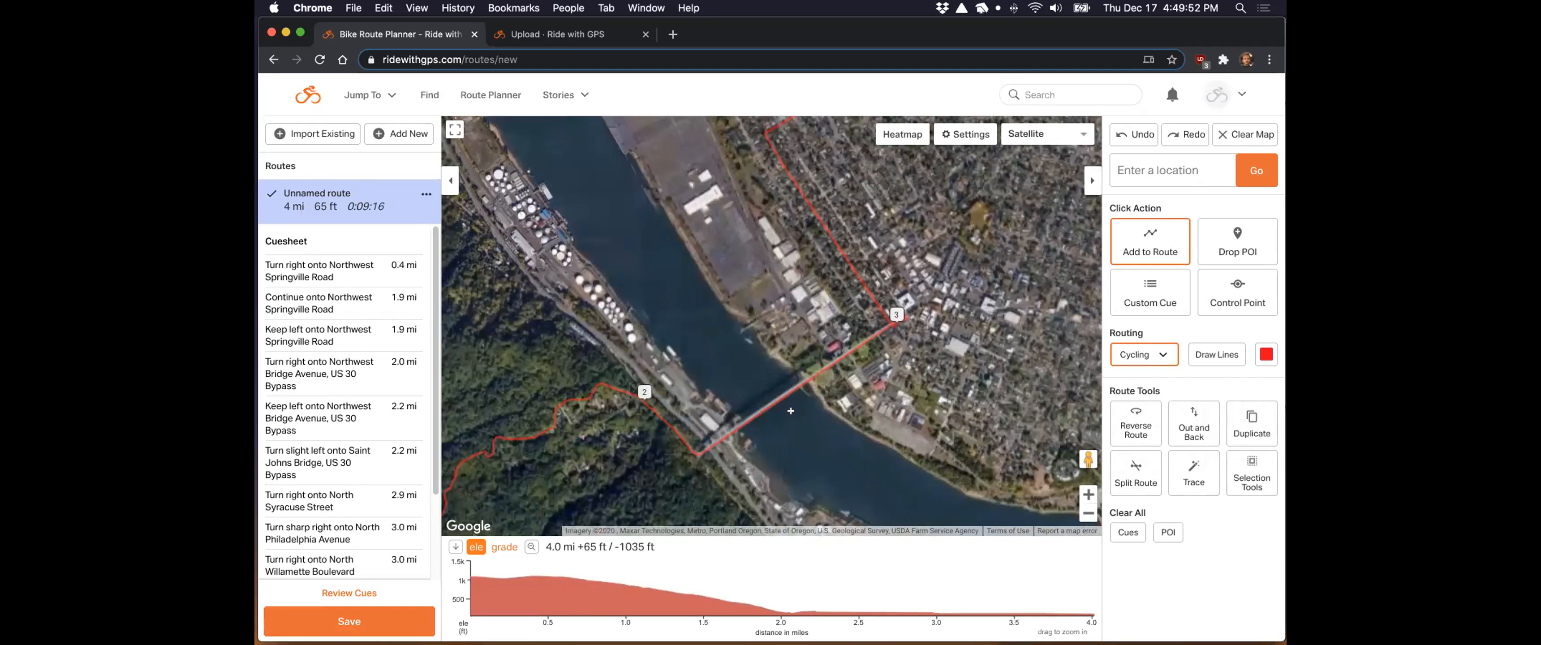
scroll(791, 411, "up", 3)
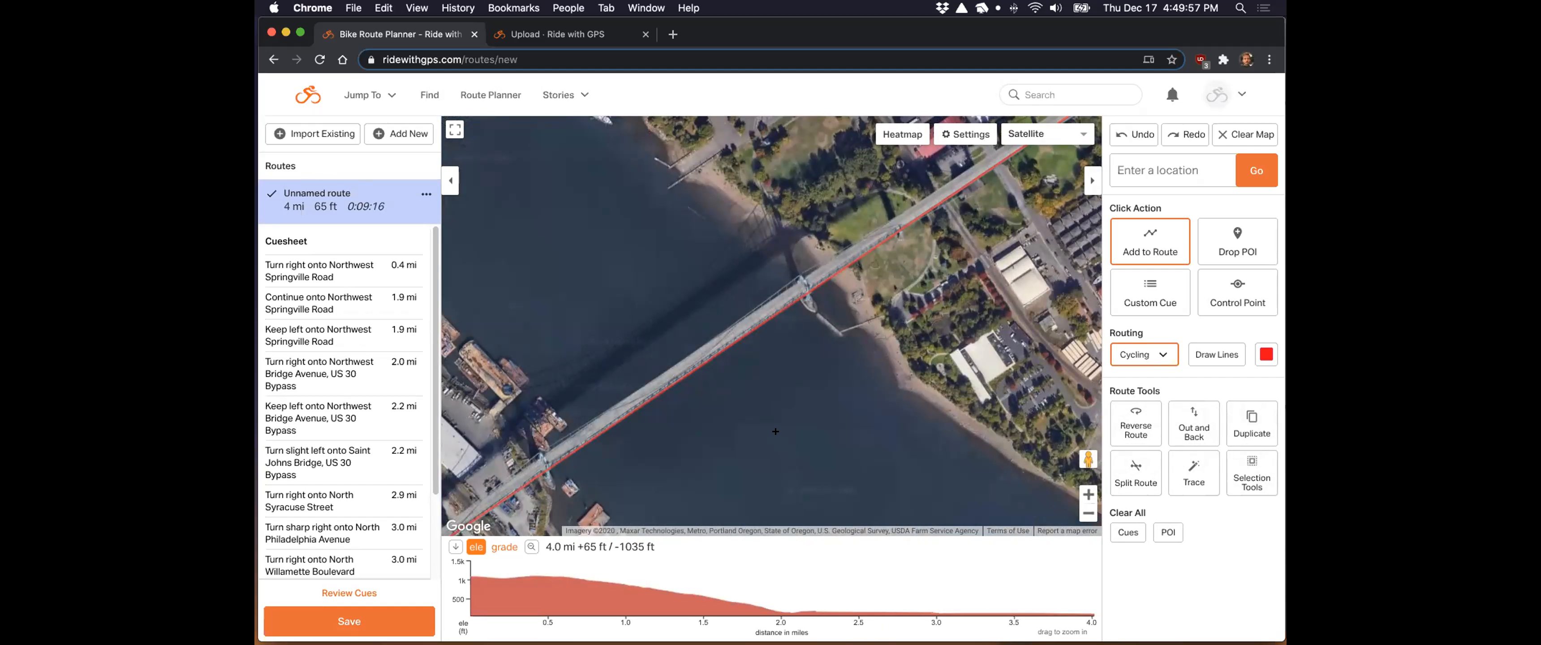
scroll(775, 431, "down", 3)
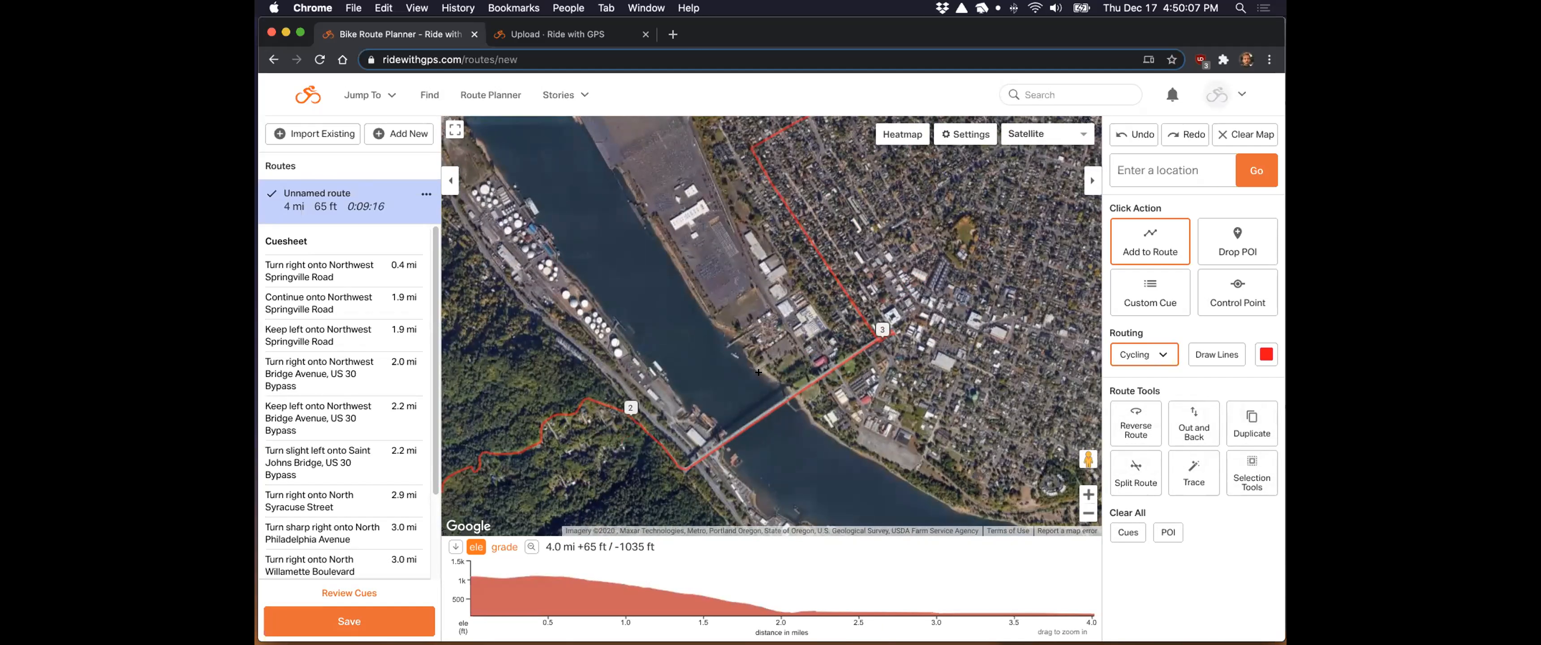
Step: Open the Selection Tools for the route and set the base map to Map
left_click(1247, 470)
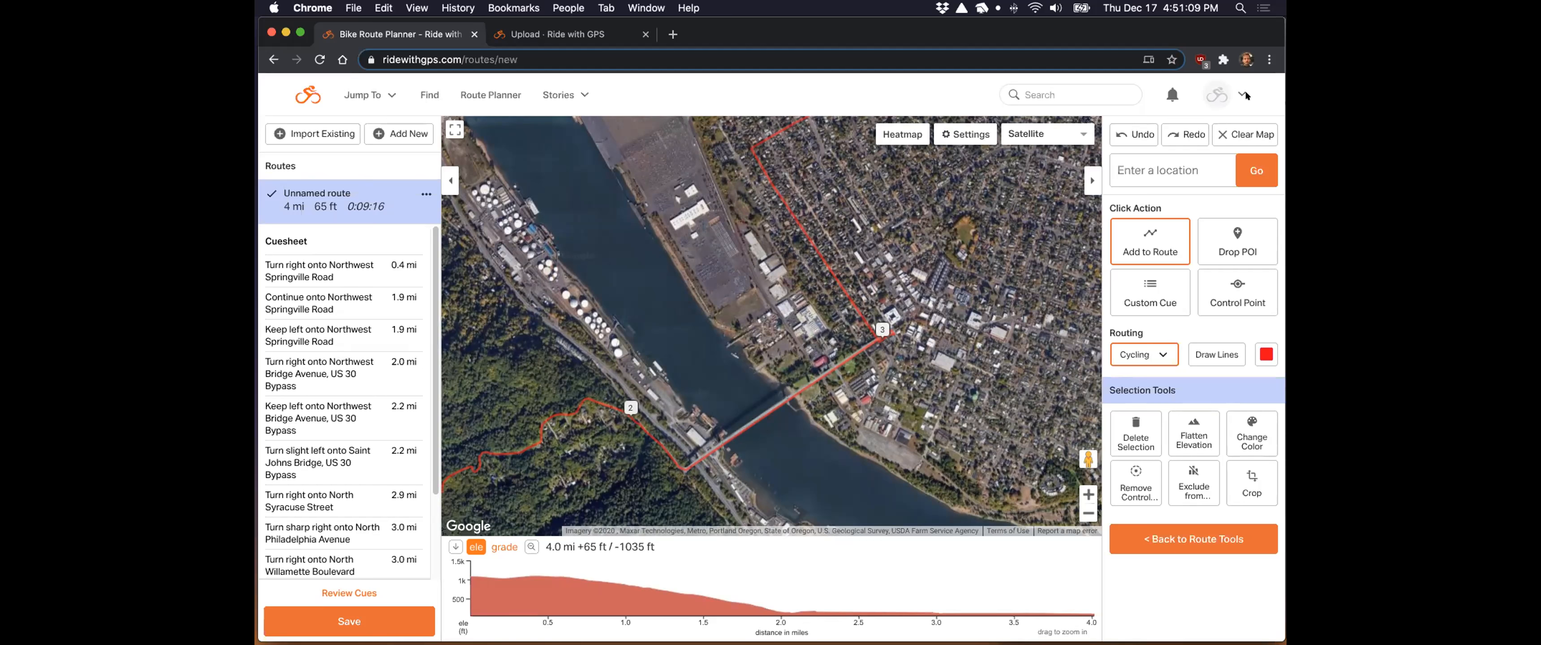
scroll(942, 226, "down", 2)
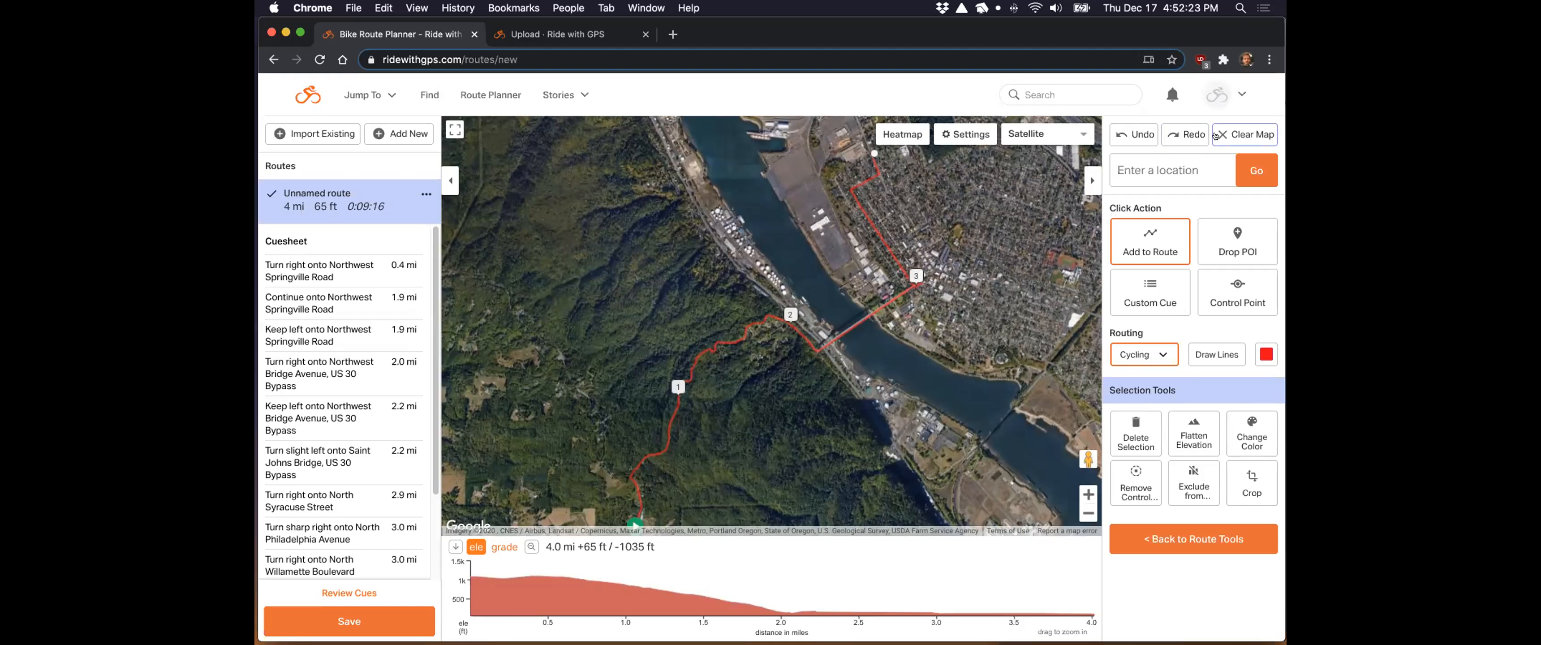
left_click(1081, 133)
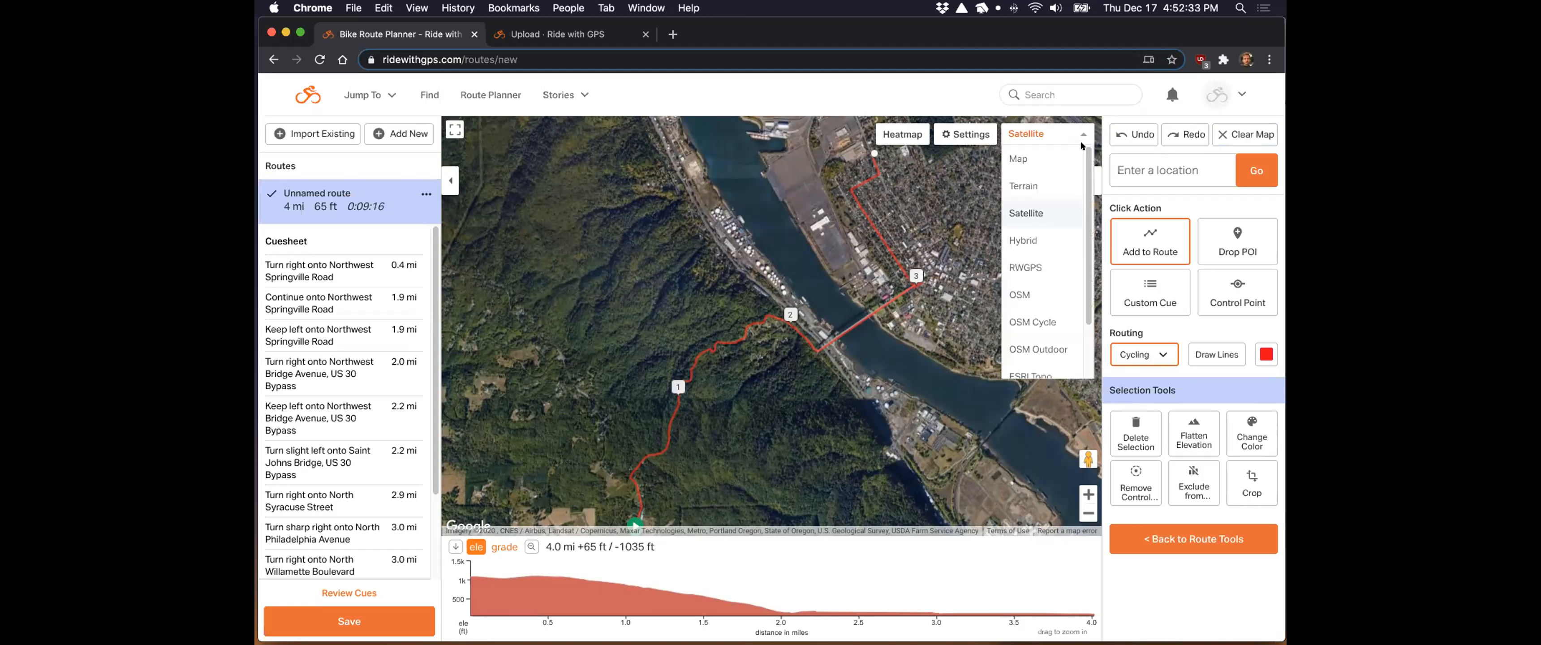
left_click(1075, 157)
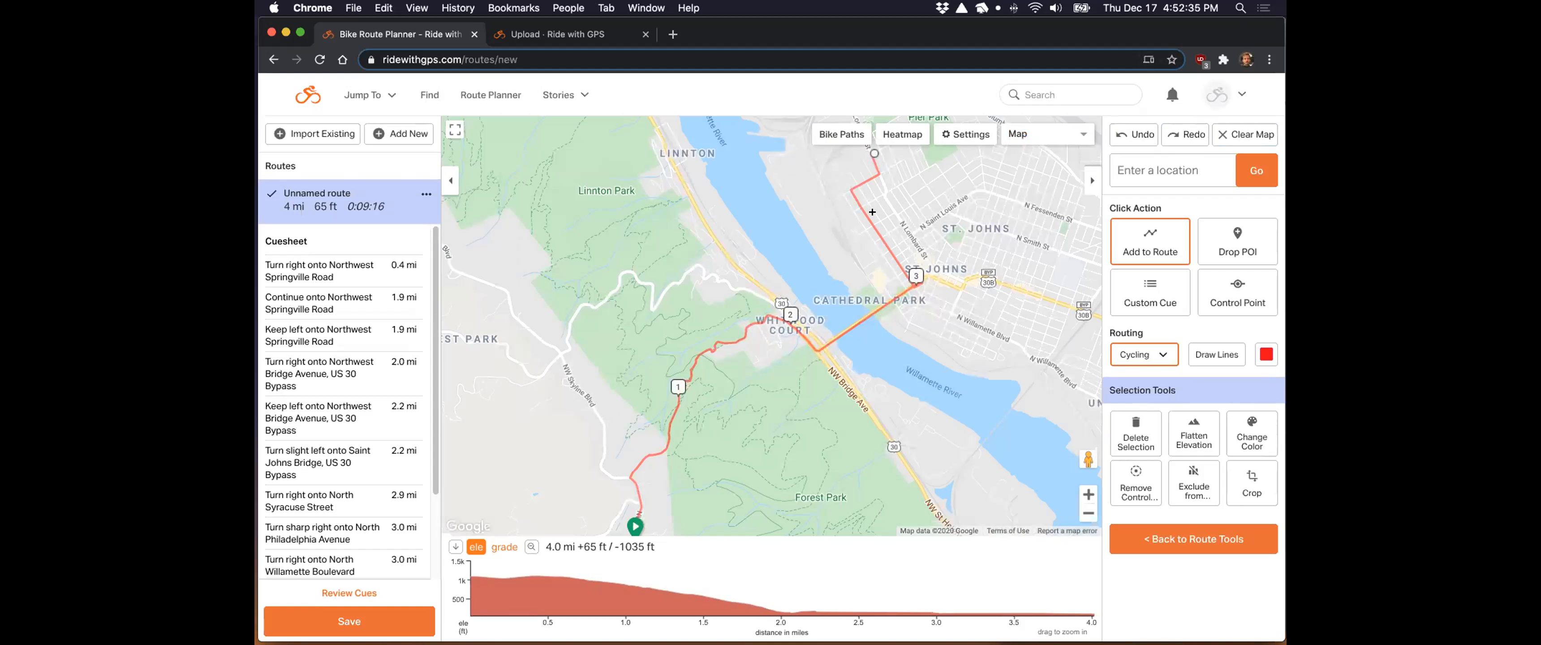
Step: Clear the route from the map and show the Bethany area west of Forest Park
left_click_drag(719, 167, 772, 127)
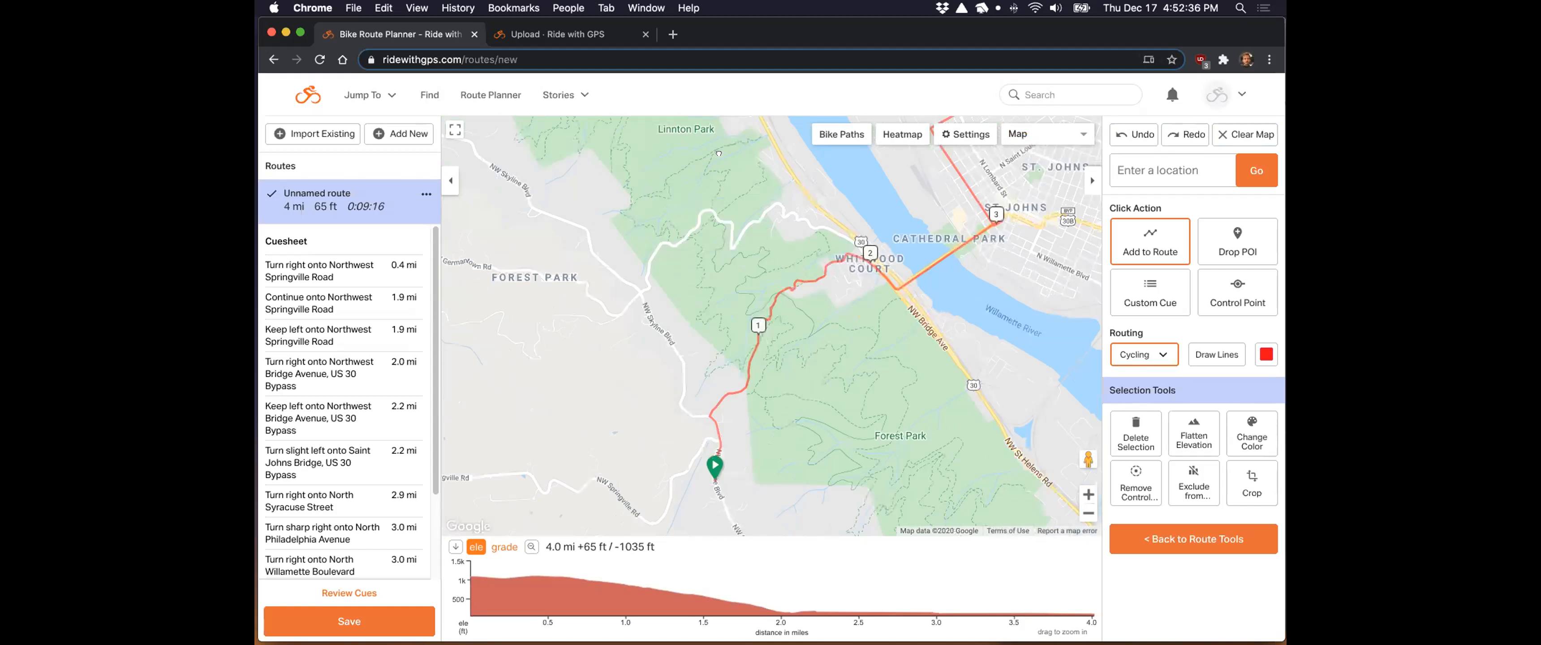
left_click_drag(593, 431, 632, 307)
left_click(1246, 135)
left_click_drag(576, 374, 893, 203)
scroll(893, 203, "up", 1)
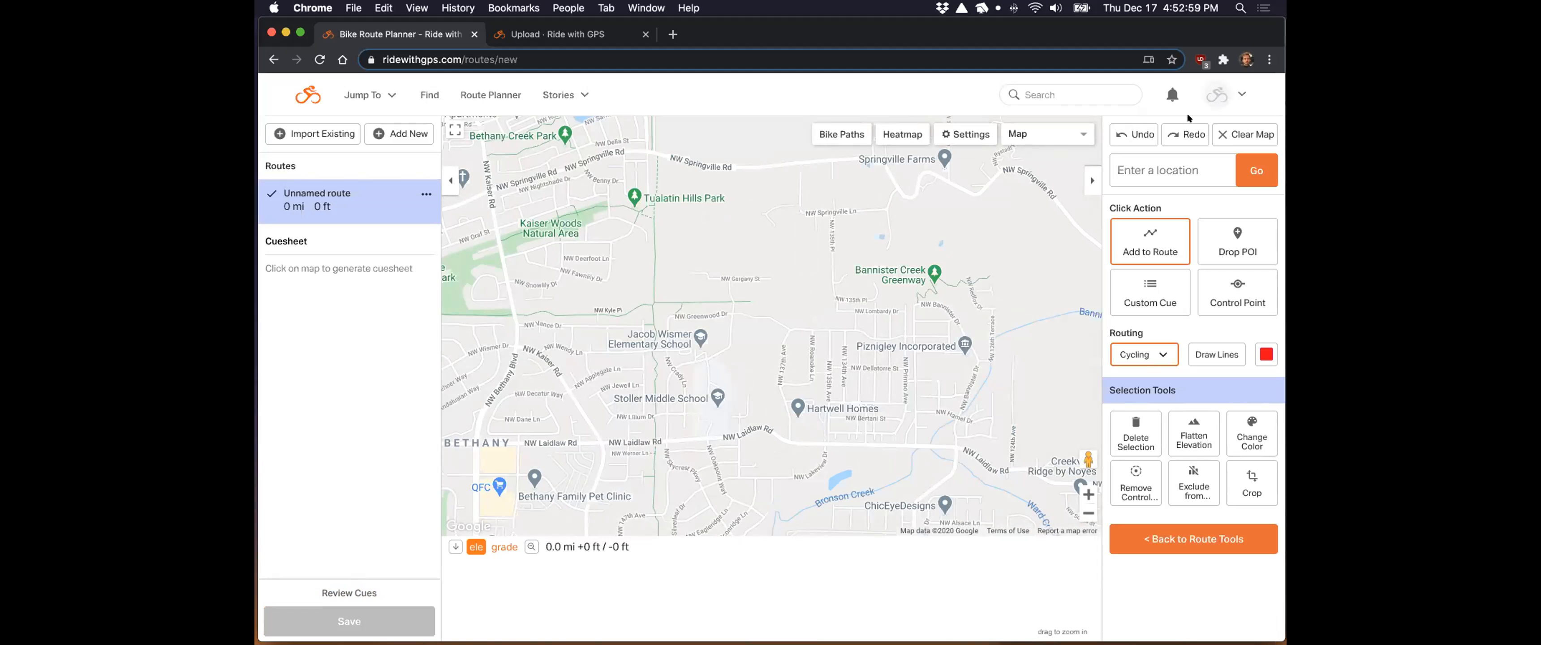
Step: Narrow the browser window to reveal the phone app, and open the saved Routes list in the restored full-width window
left_click_drag(1278, 30, 984, 52)
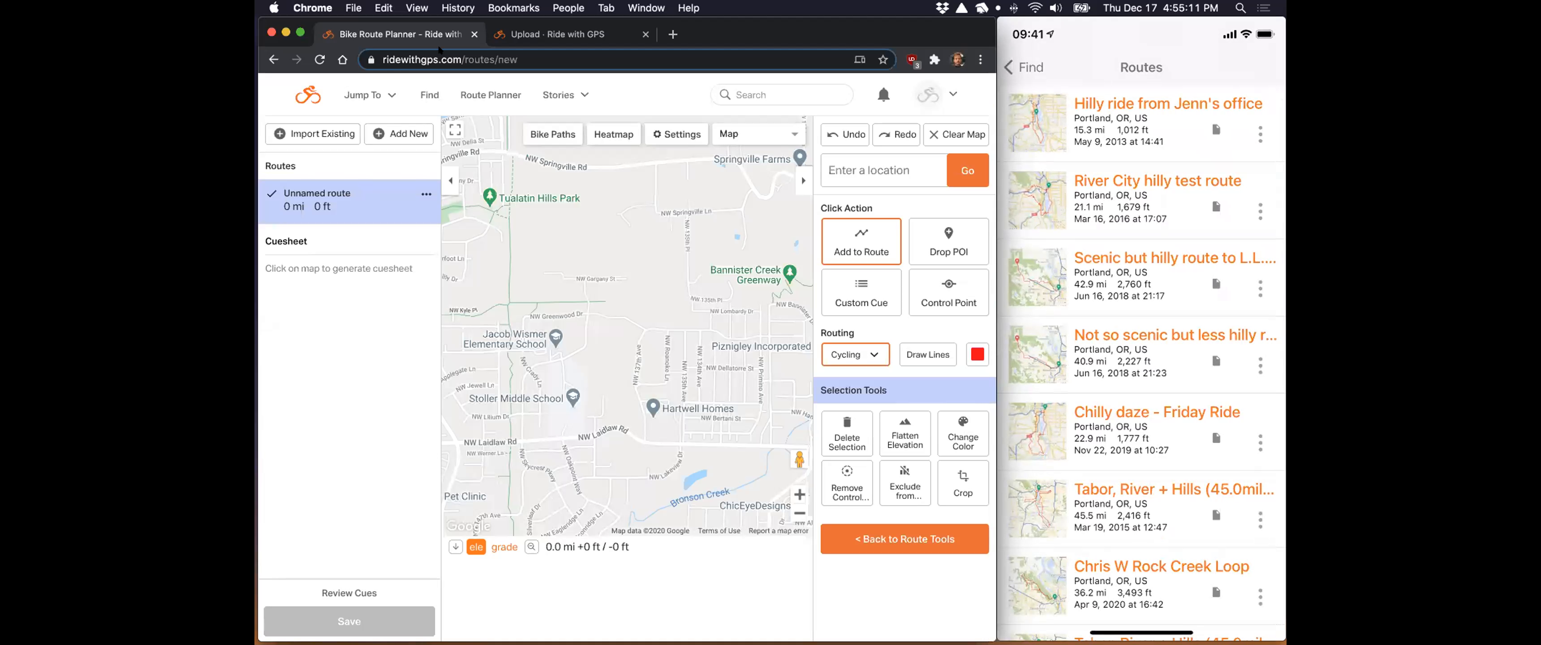
left_click(387, 89)
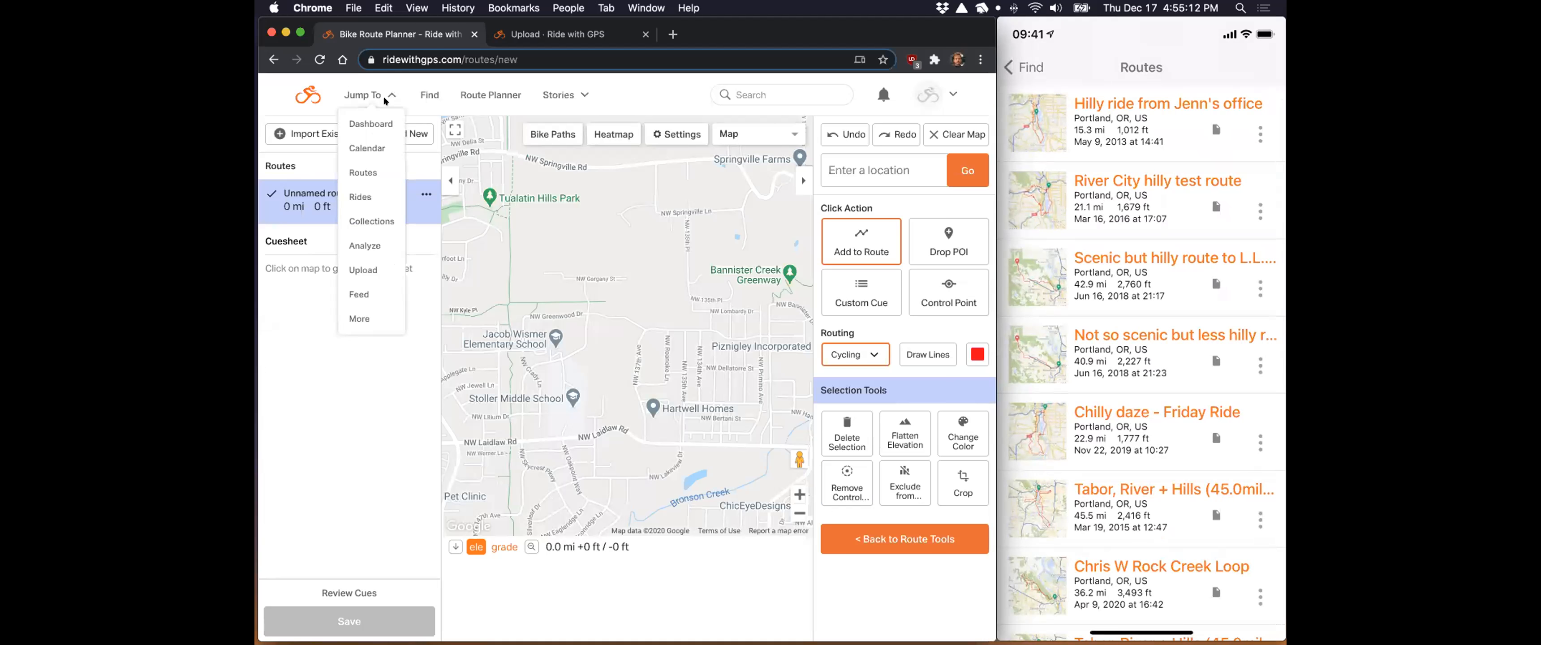
left_click(376, 171)
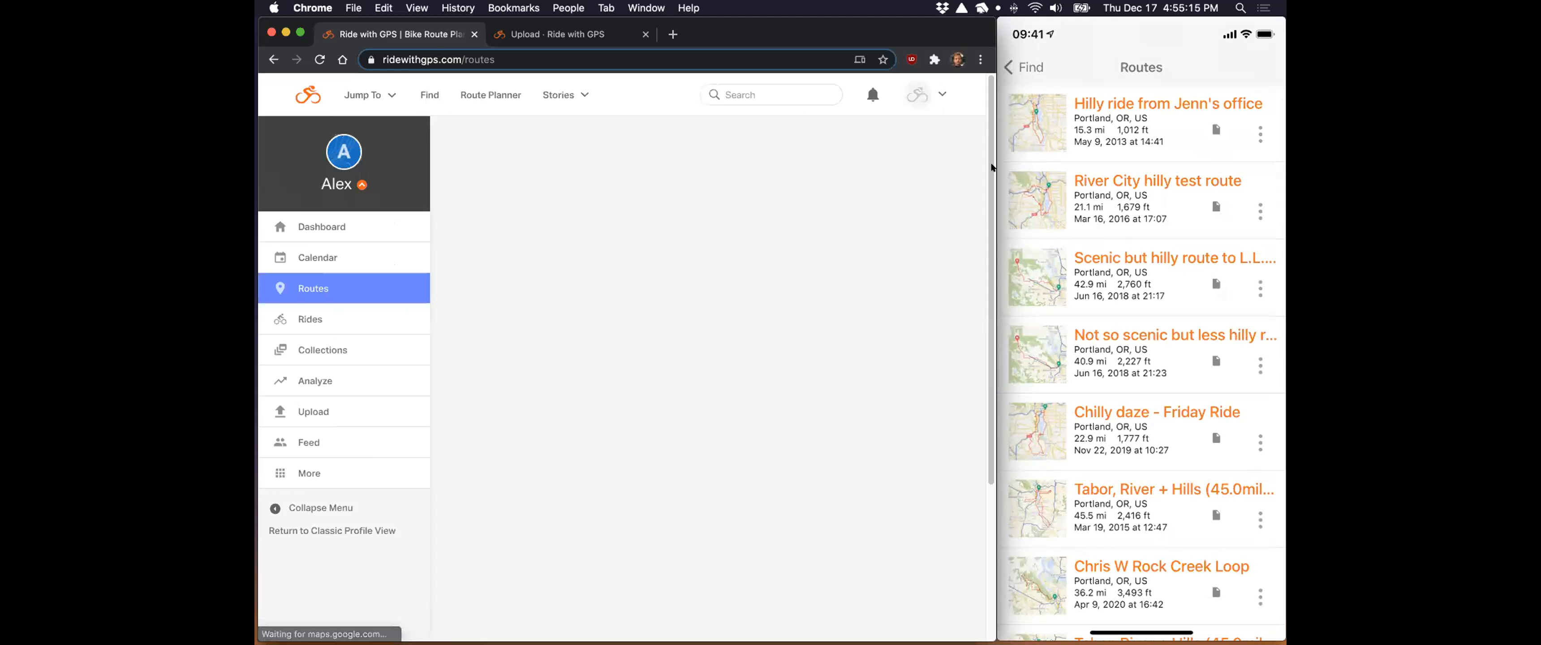
left_click_drag(993, 181, 1270, 189)
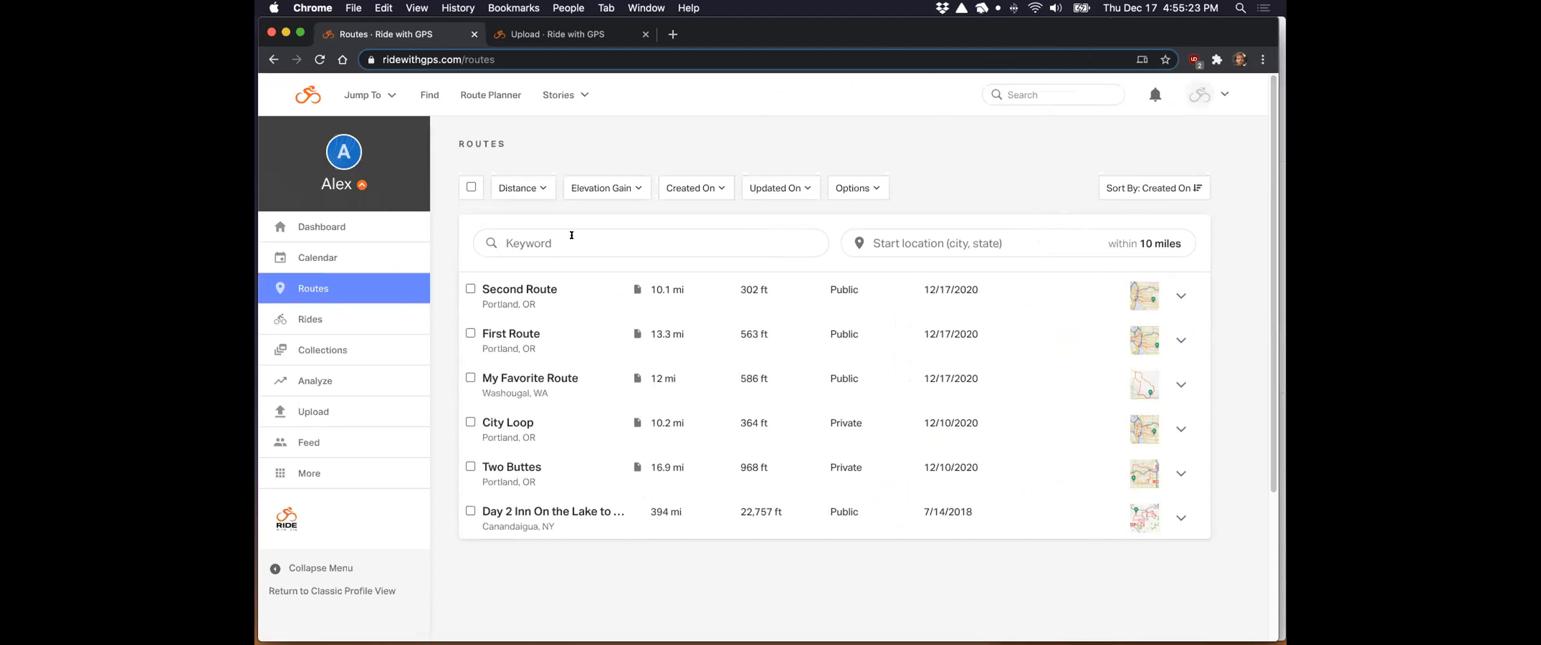
Step: Open the saved route "Second Route" and its Print Map & Cue PDF page
left_click(537, 290)
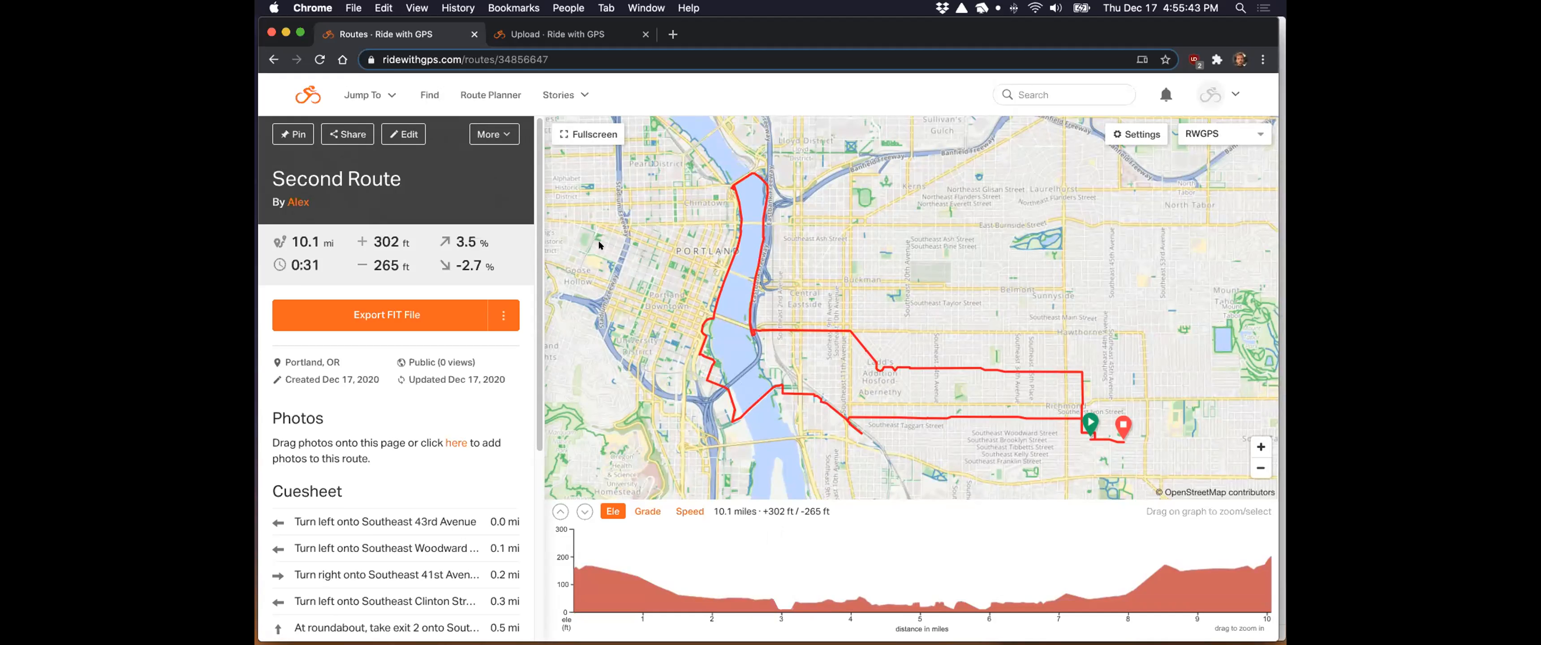
left_click(503, 135)
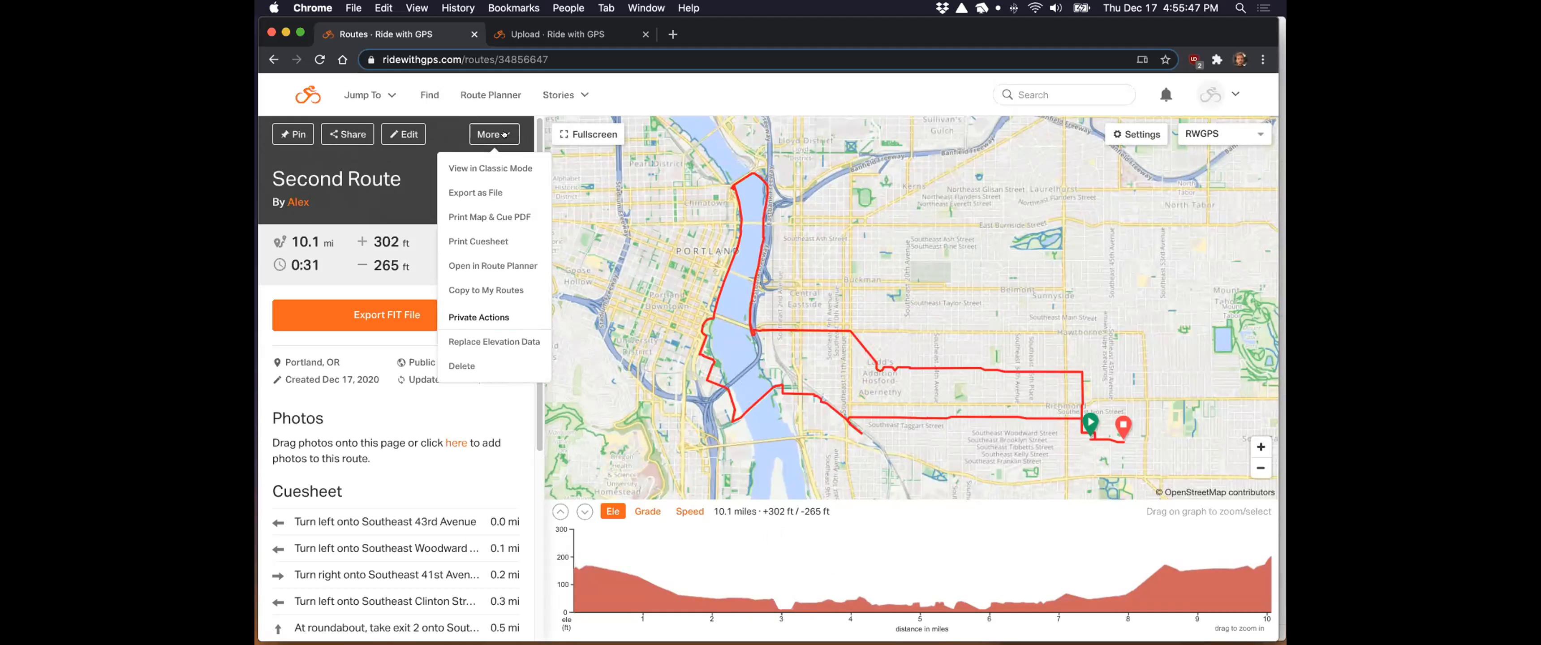
left_click(521, 217)
Step: Exclude the Cuesheet number, Distance from last and Distance to next columns from the printed cuesheet
scroll(598, 269, "down", 5)
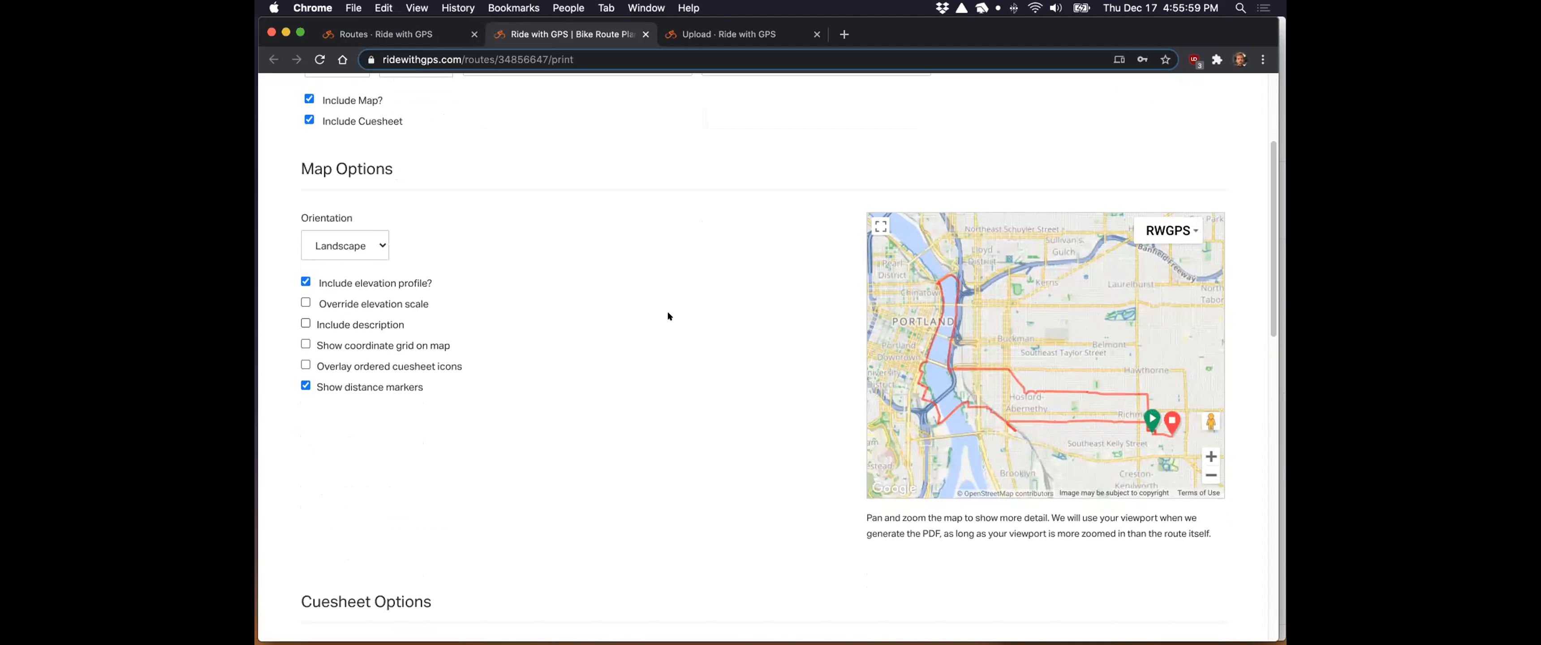
scroll(668, 314, "down", 8)
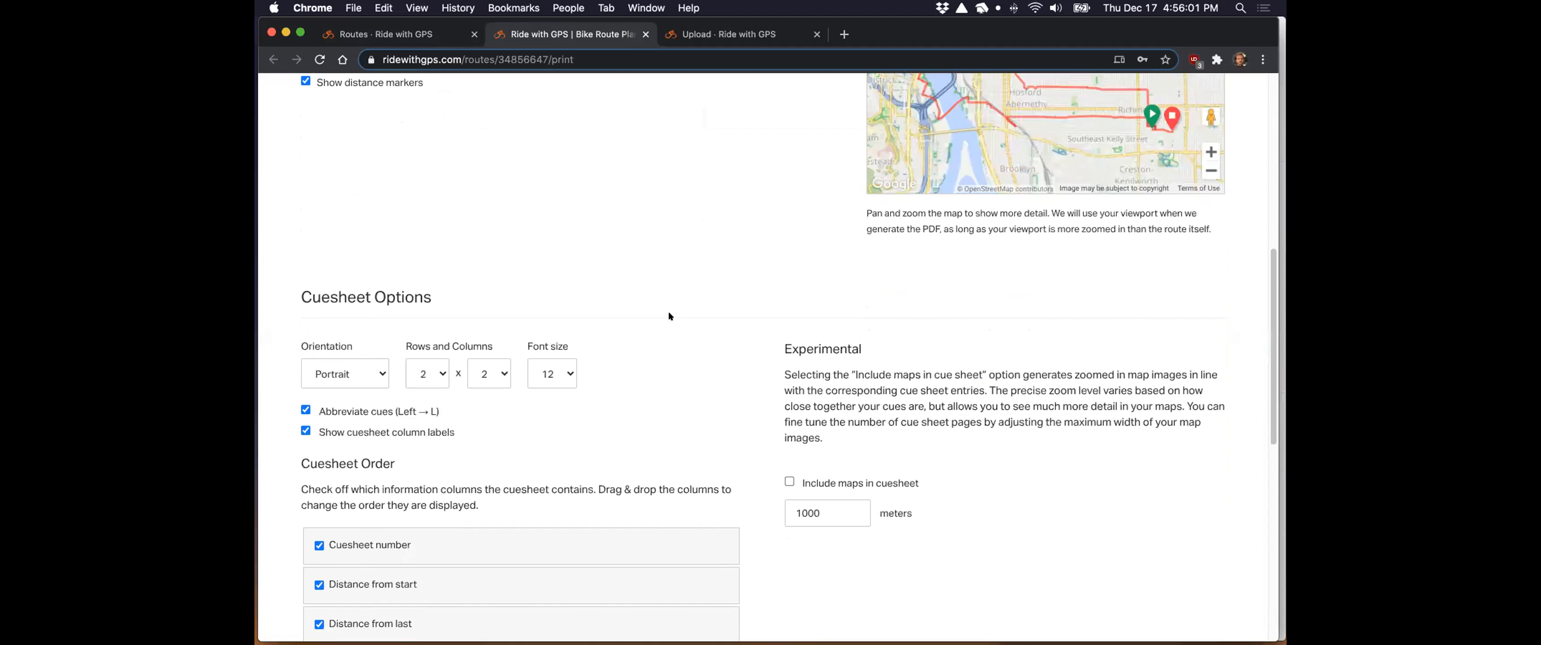
scroll(669, 316, "down", 5)
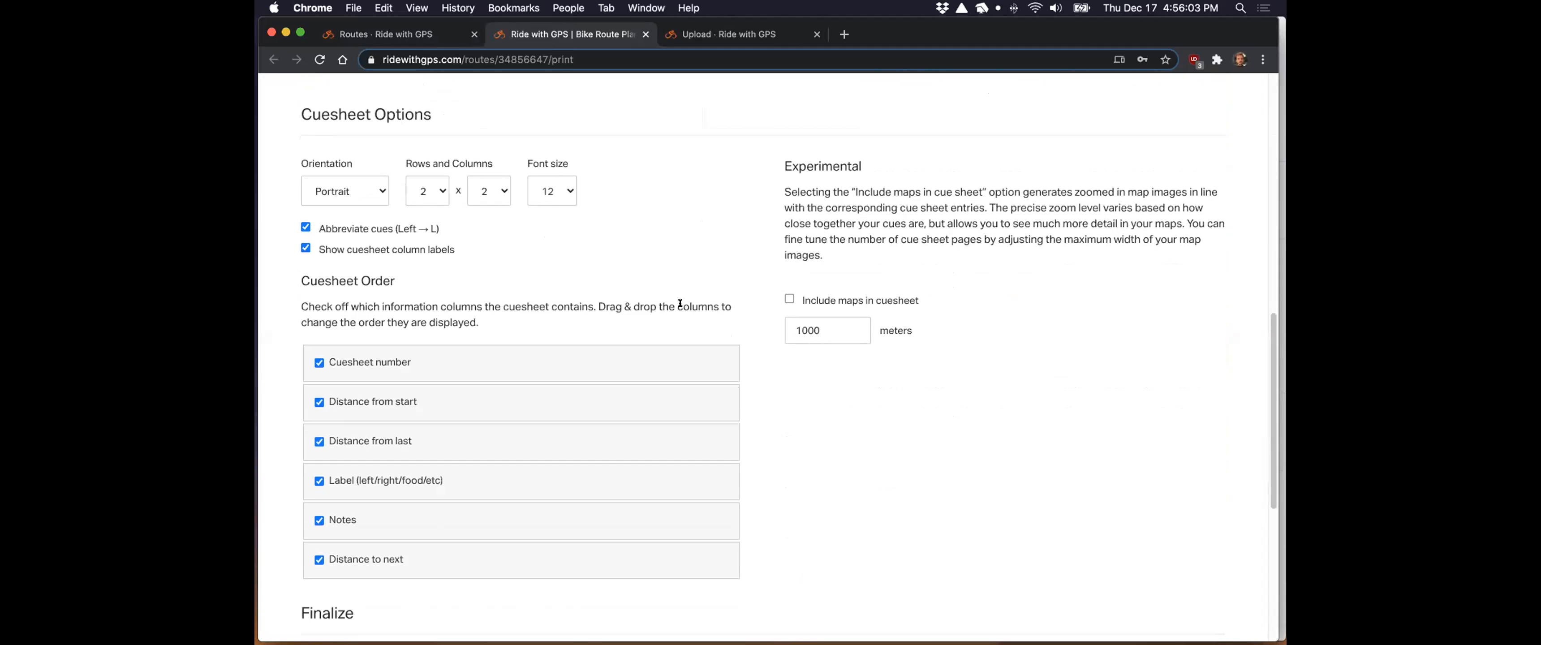
scroll(743, 296, "down", 1)
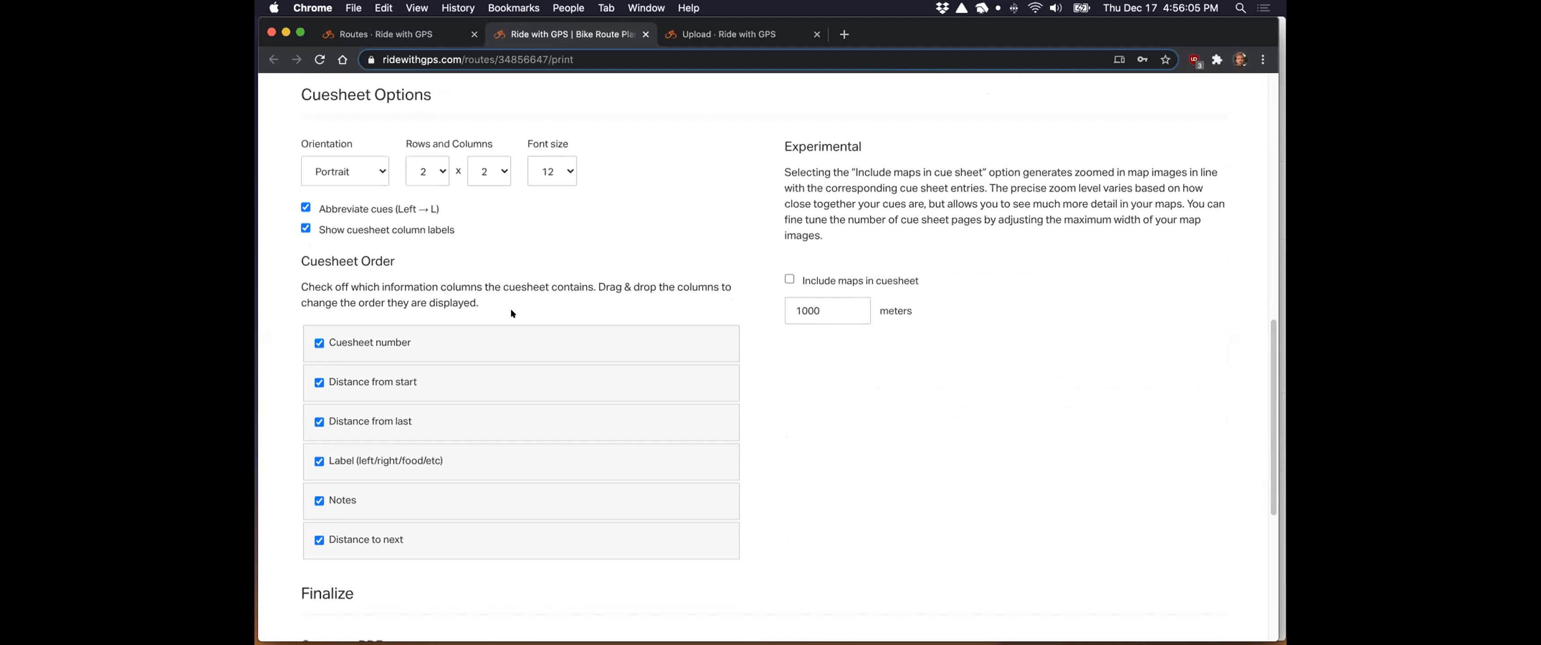
left_click(319, 343)
left_click(371, 421)
left_click(342, 531)
Step: Reorder the cuesheet columns so Label comes first, followed by Distance from start and Notes
left_click_drag(345, 465, 353, 350)
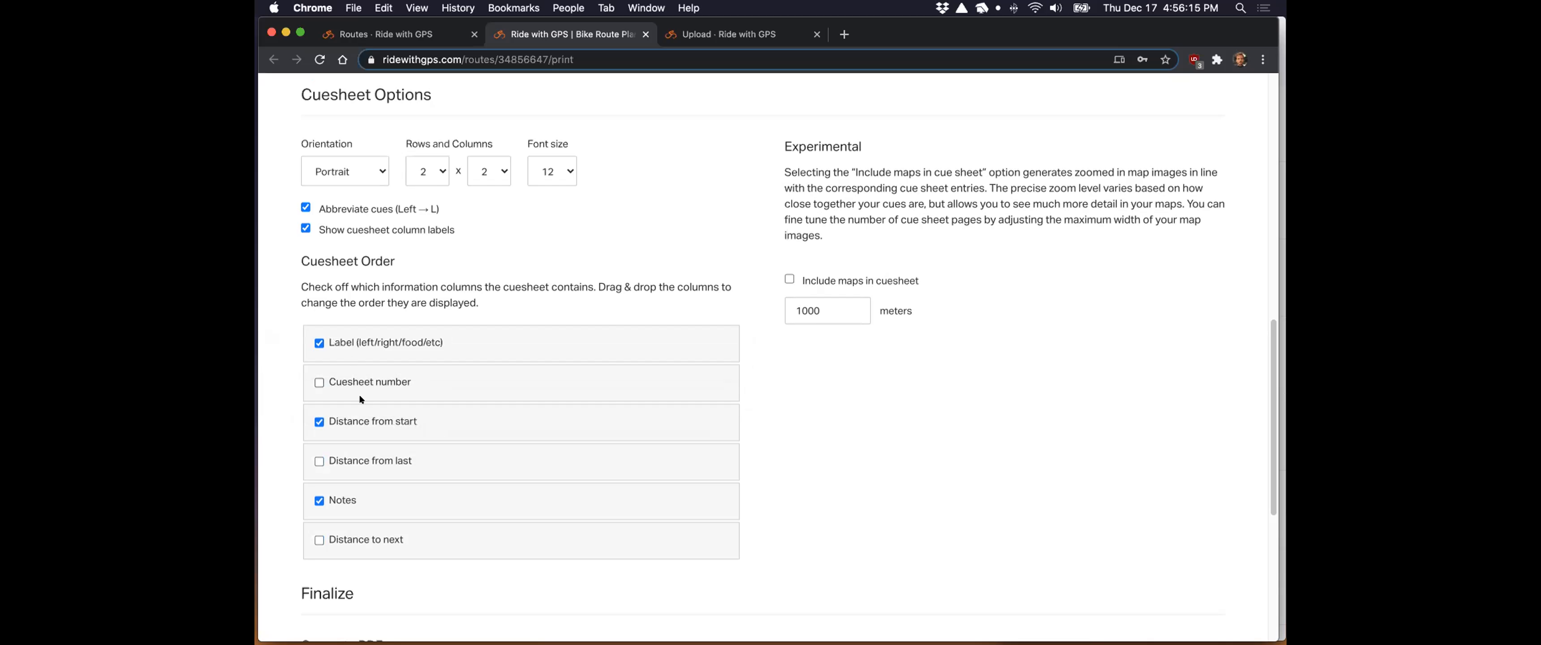
left_click_drag(358, 413, 359, 386)
left_click_drag(361, 487, 358, 423)
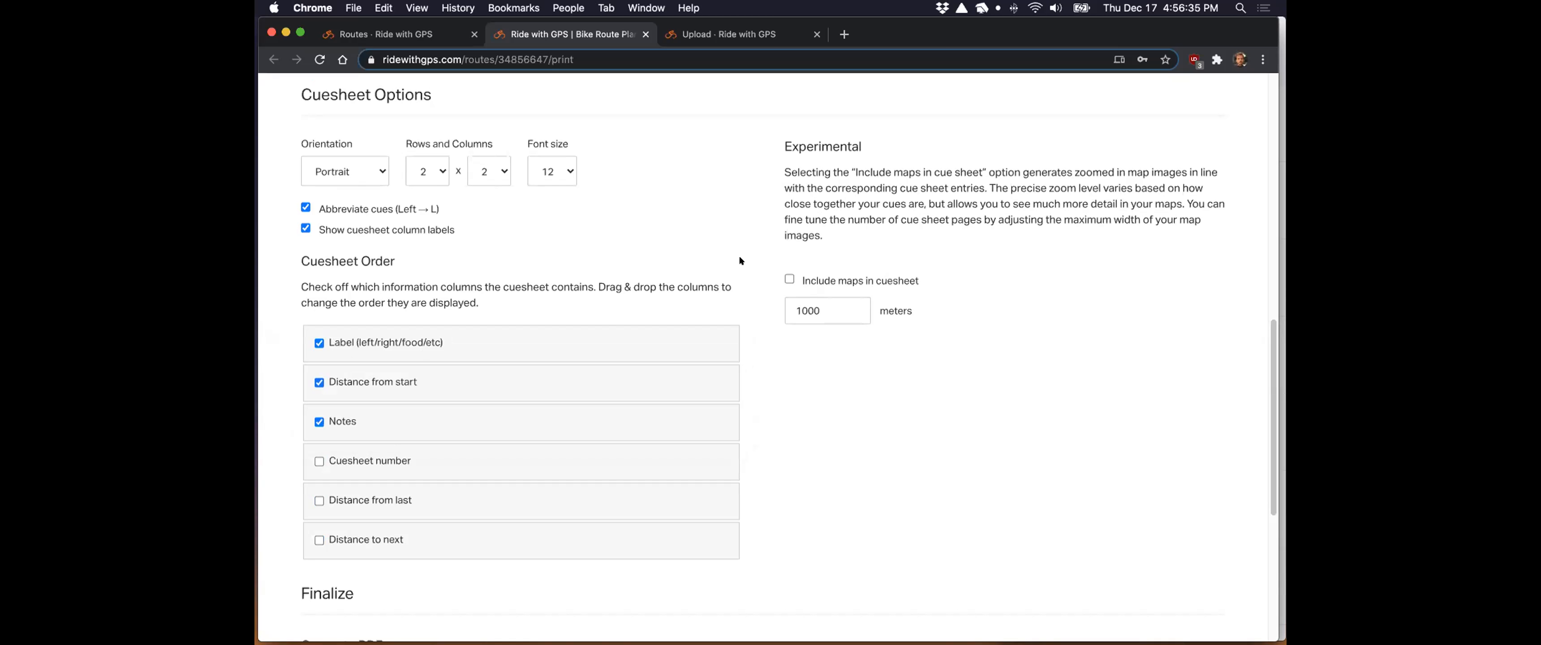
Step: Generate the map and cuesheet PDF with the chosen options and open the downloaded Second_Route.pdf
scroll(742, 270, "down", 3)
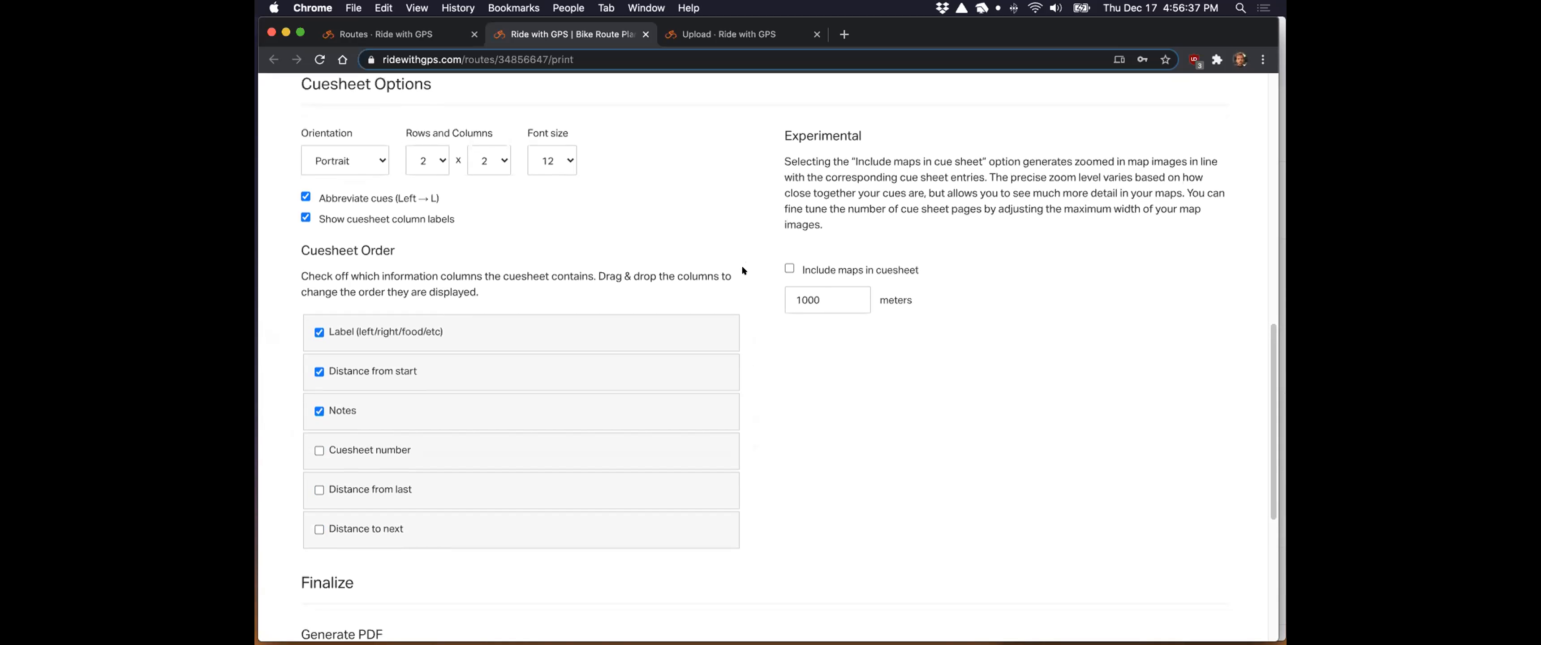
scroll(741, 271, "down", 3)
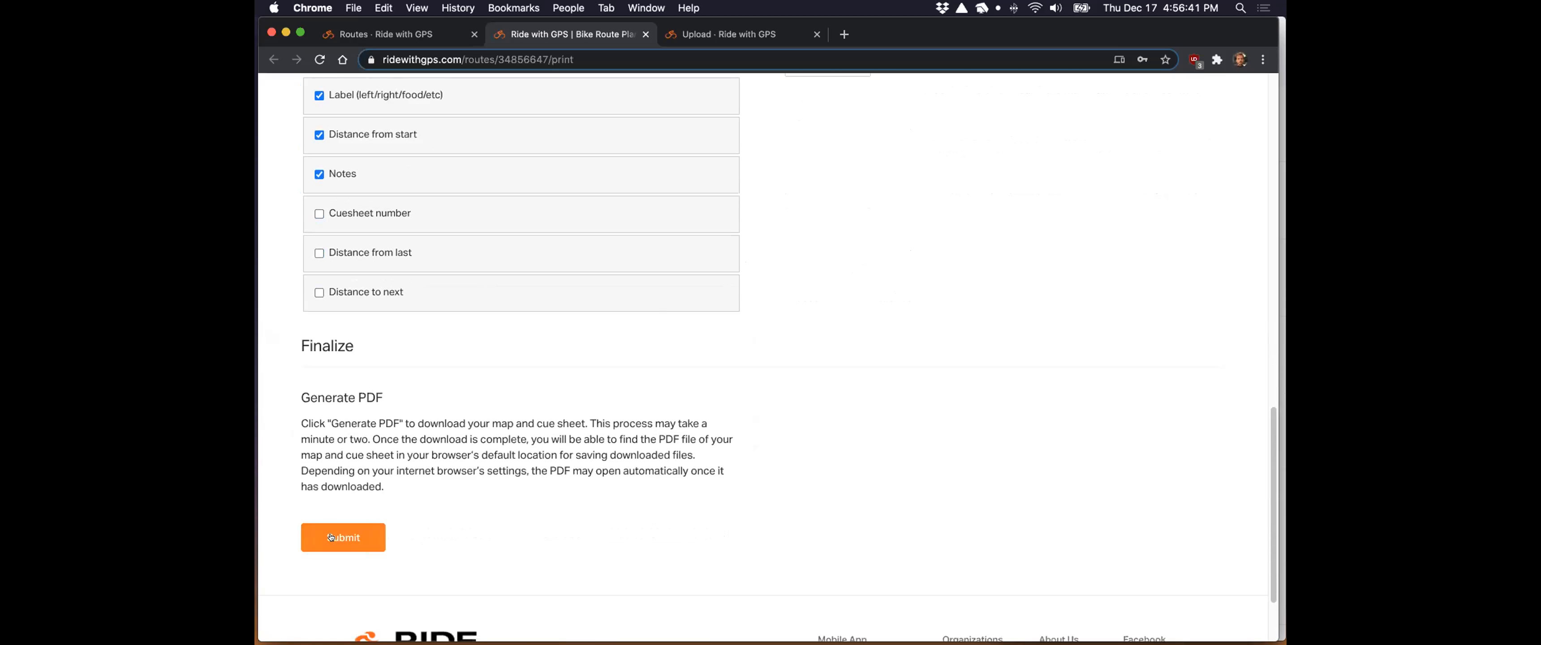
left_click(330, 536)
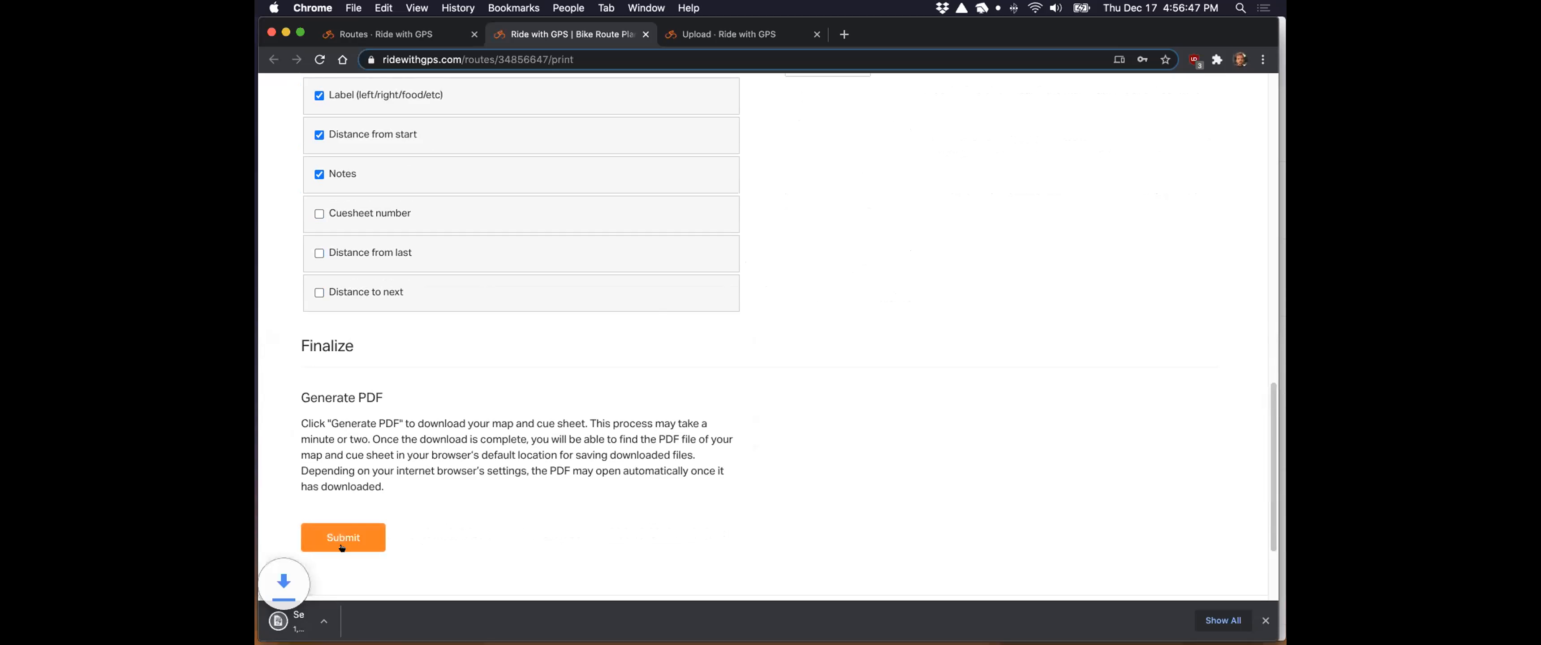
left_click(340, 617)
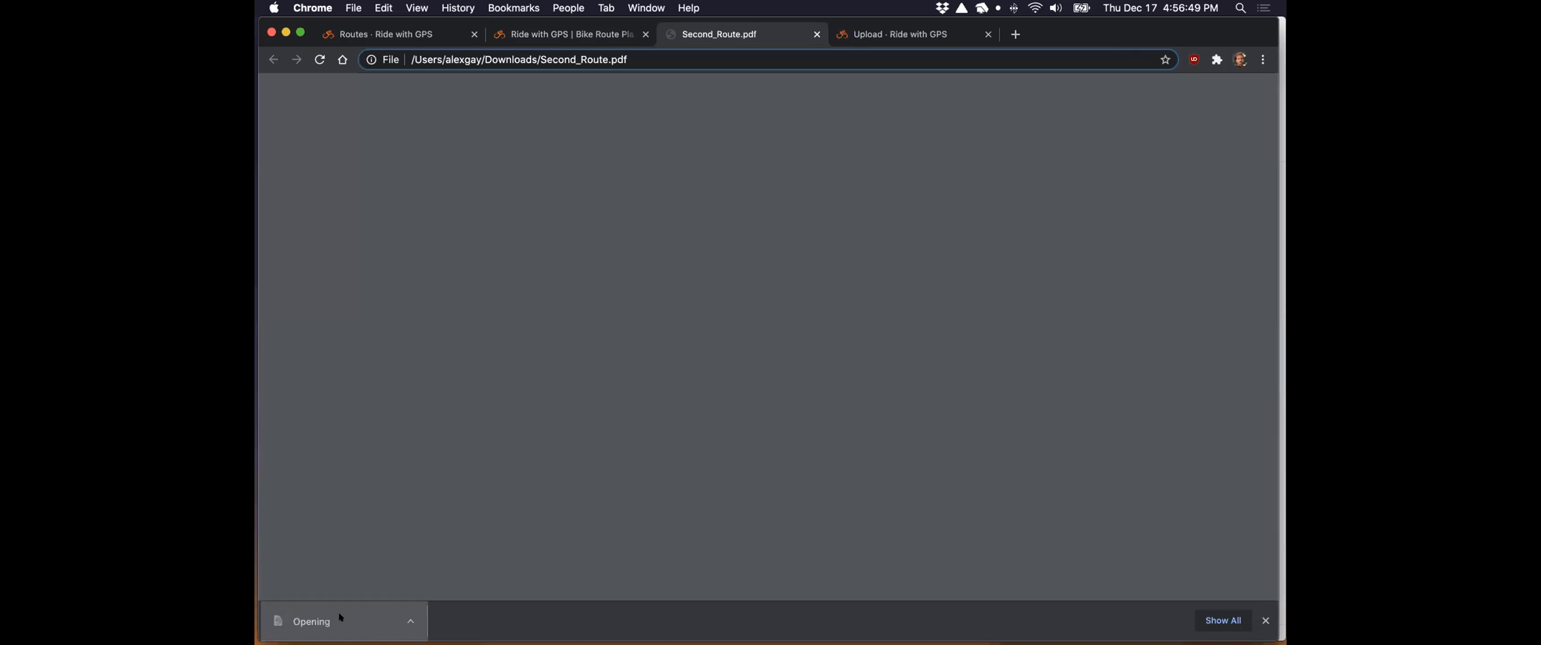
Step: Review the map, elevation profile and cuesheet pages of Second_Route.pdf, and close the PDF and the print page
scroll(340, 355, "down", 3)
scroll(340, 356, "down", 8)
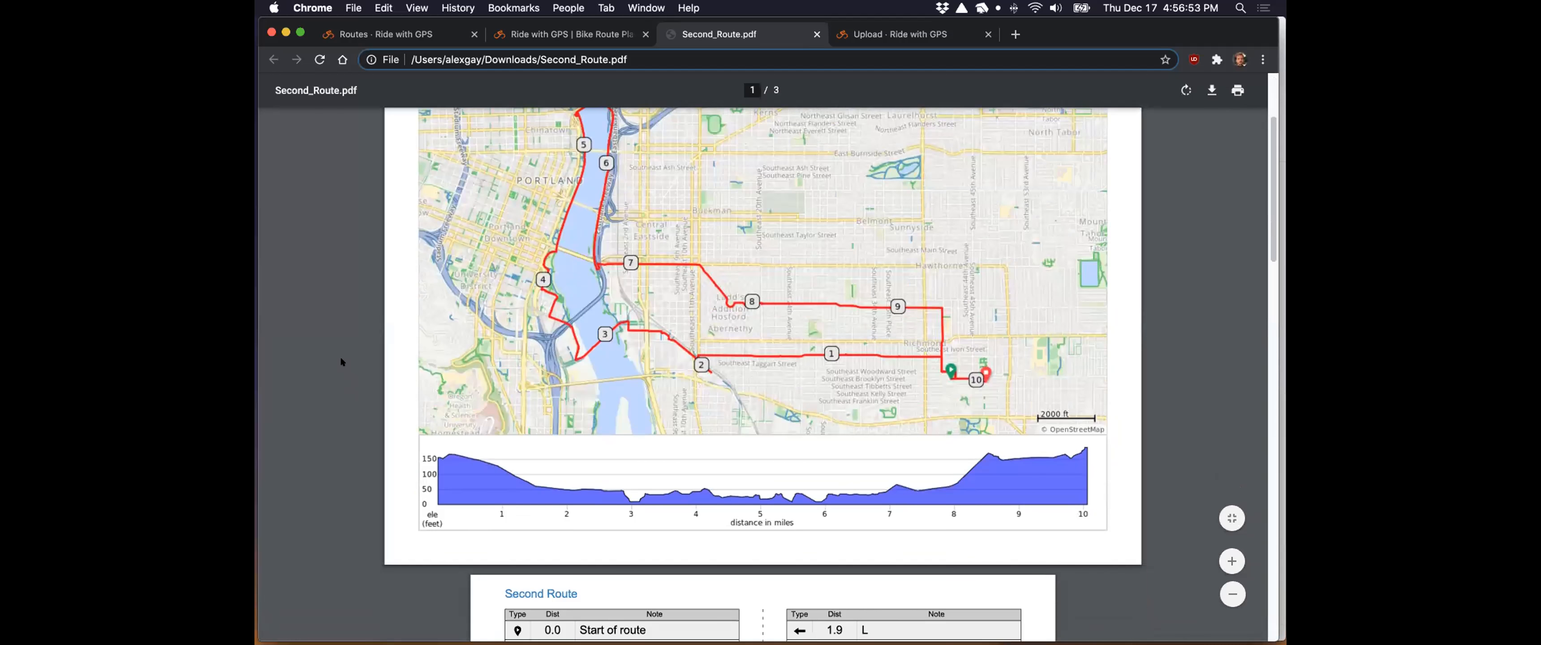
scroll(341, 362, "down", 5)
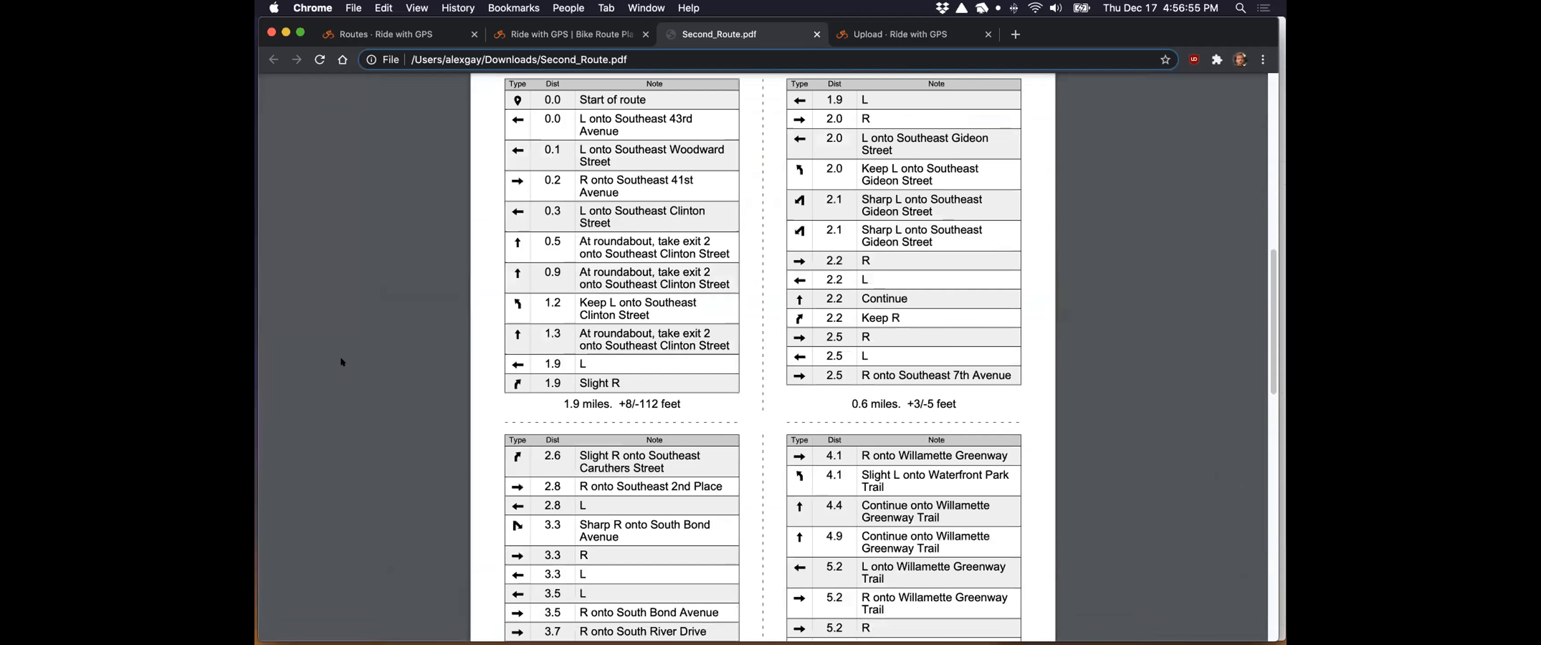
scroll(341, 358, "down", 1)
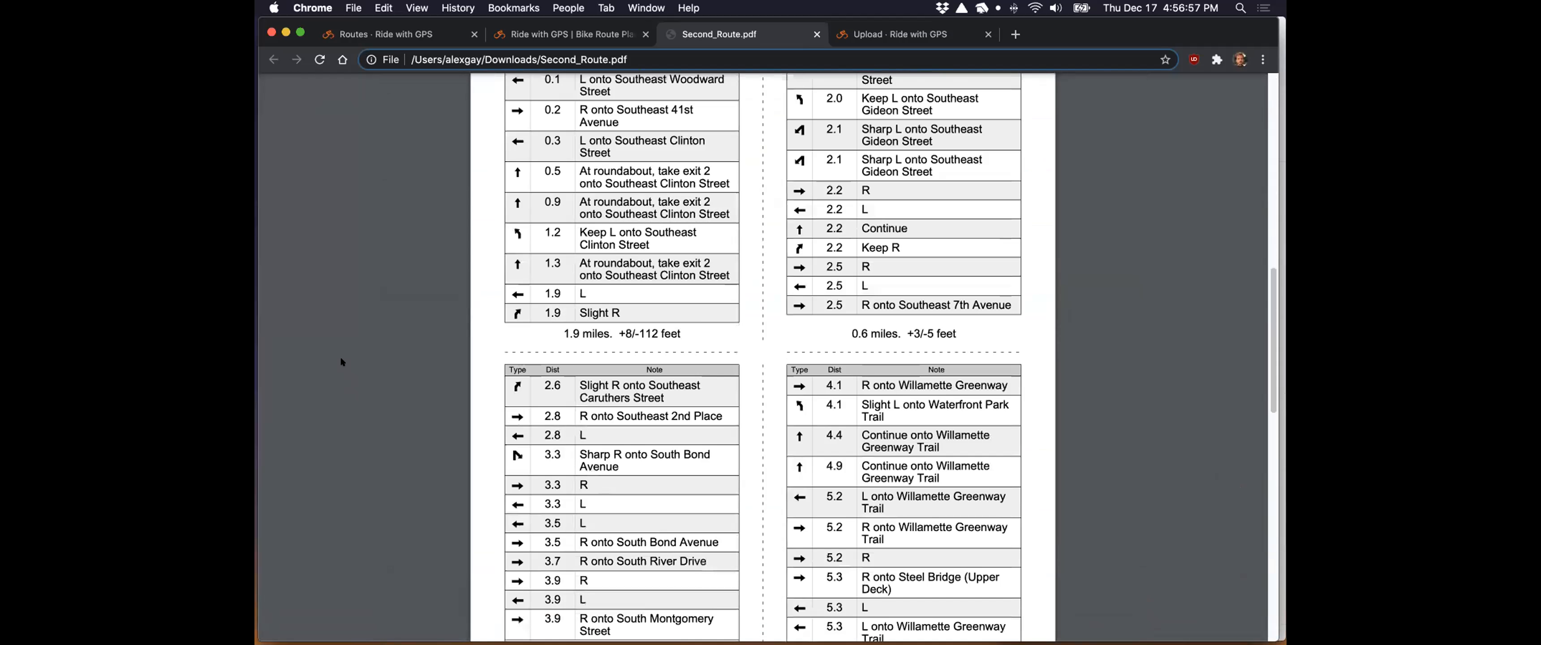
scroll(341, 362, "down", 5)
scroll(341, 359, "down", 15)
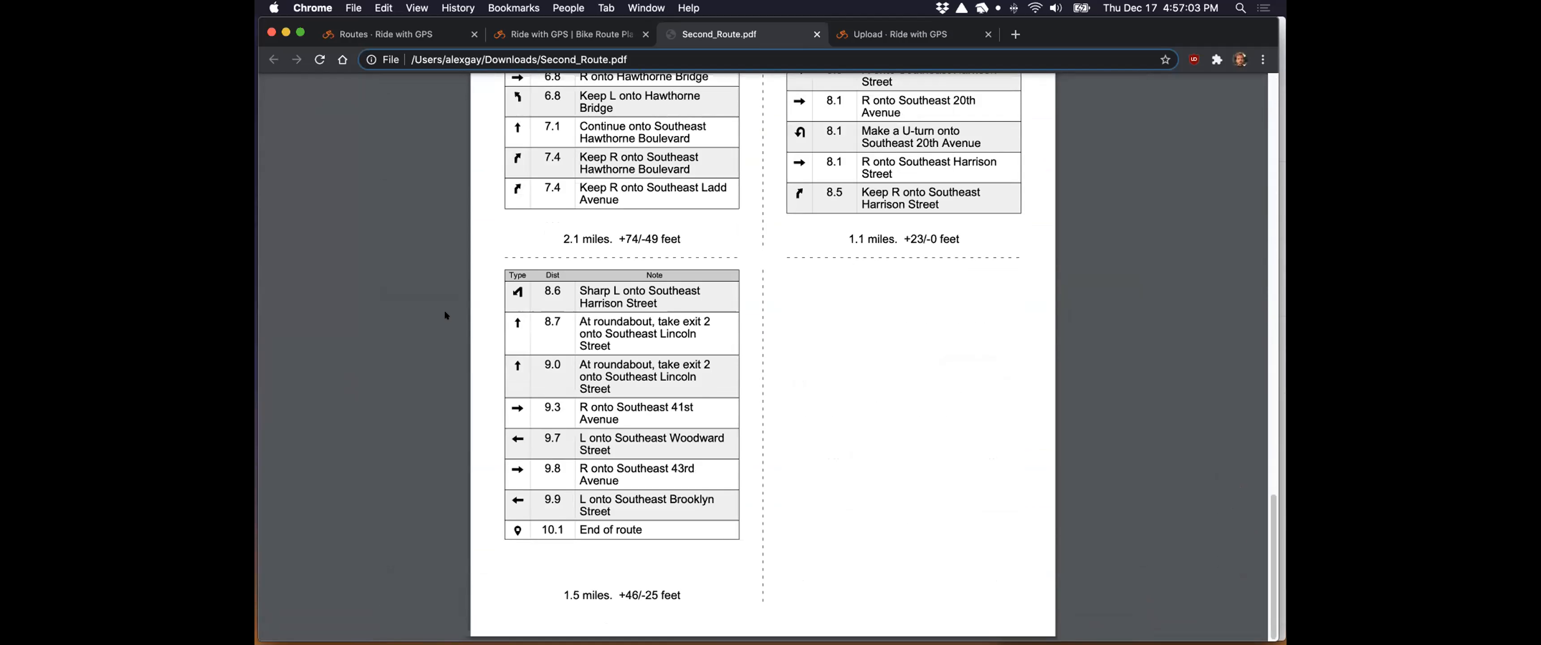
key("super+w")
key("super+w")
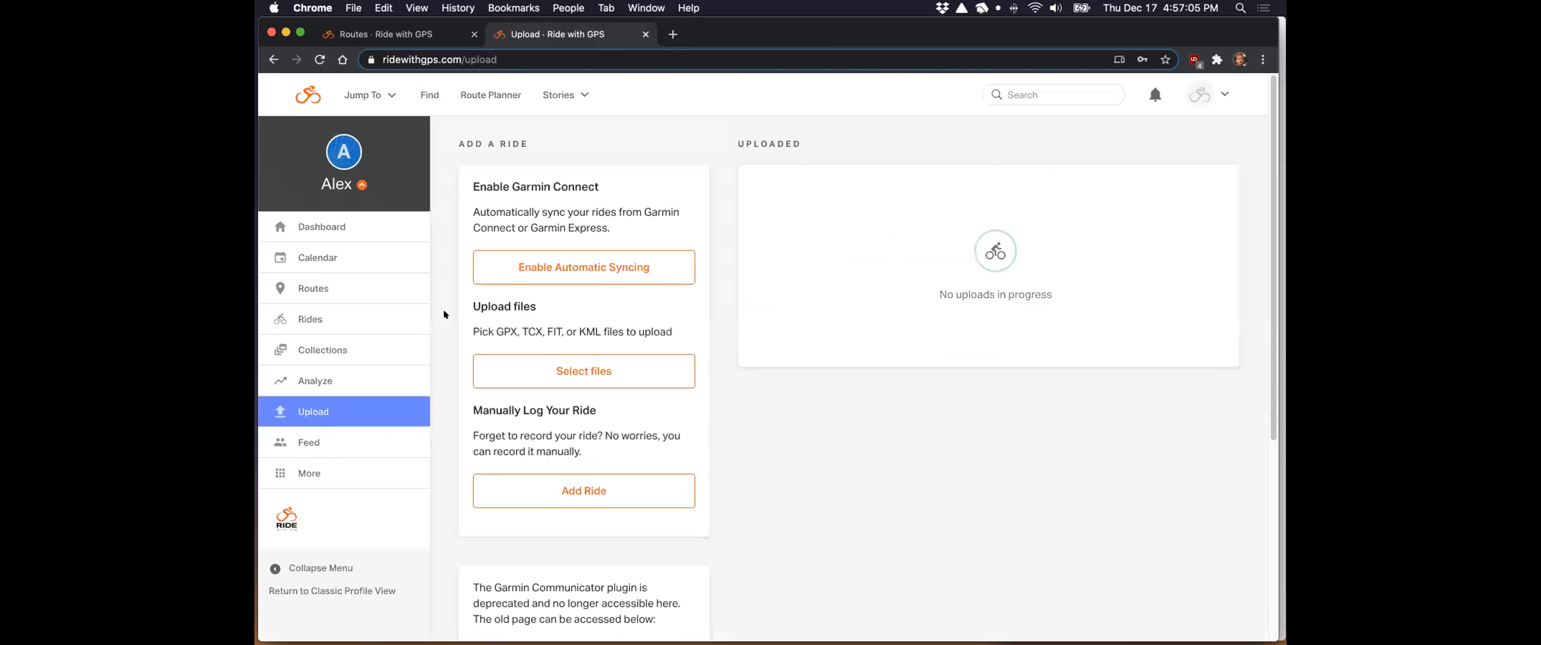
Step: Open a blank route in the Route Planner and look through the list of available base maps
left_click(381, 93)
left_click(381, 93)
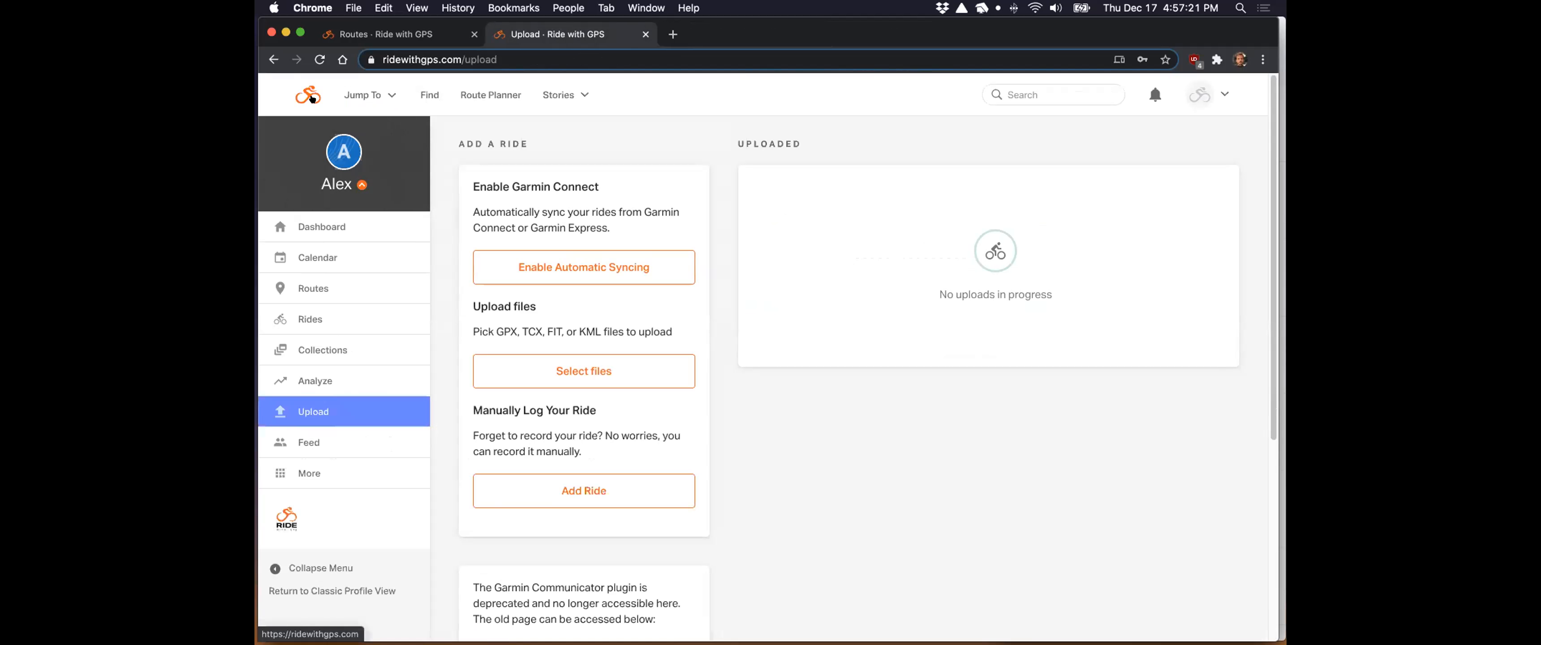
left_click(460, 90)
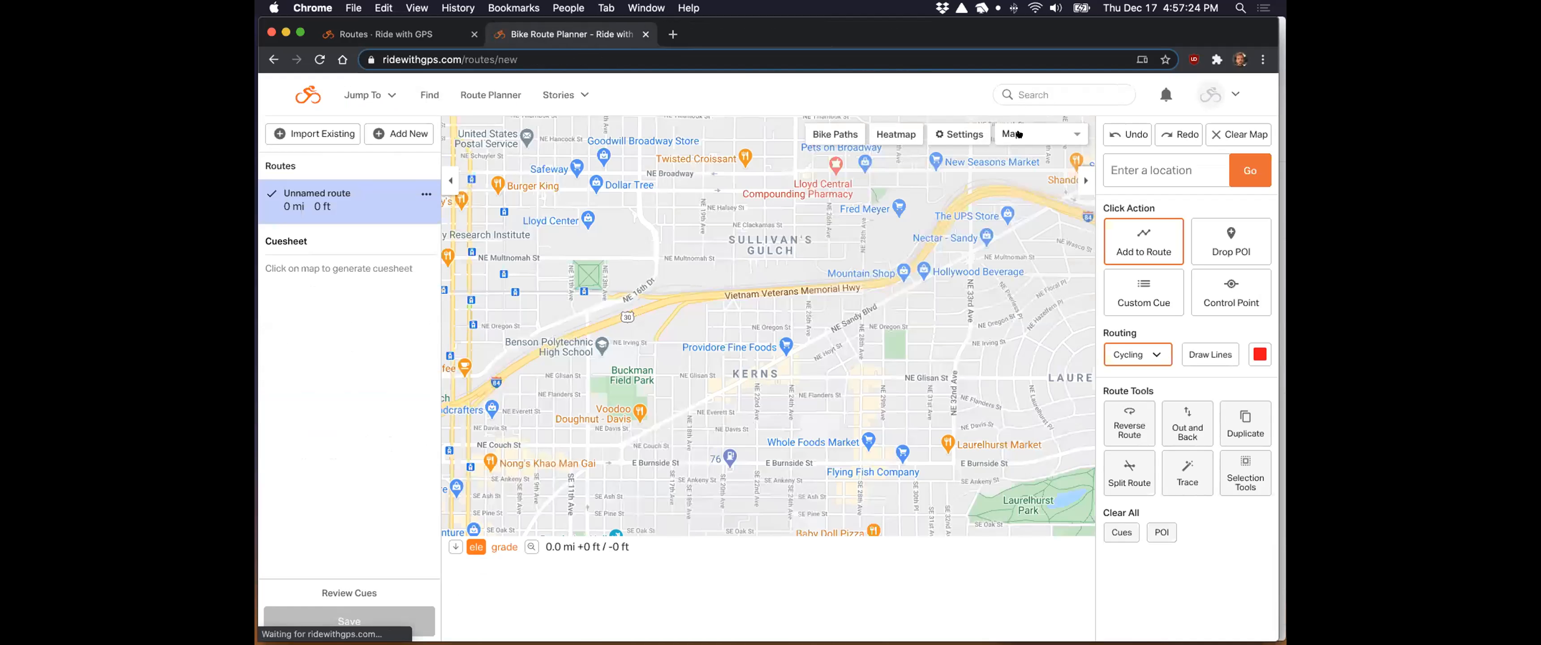
left_click(1019, 133)
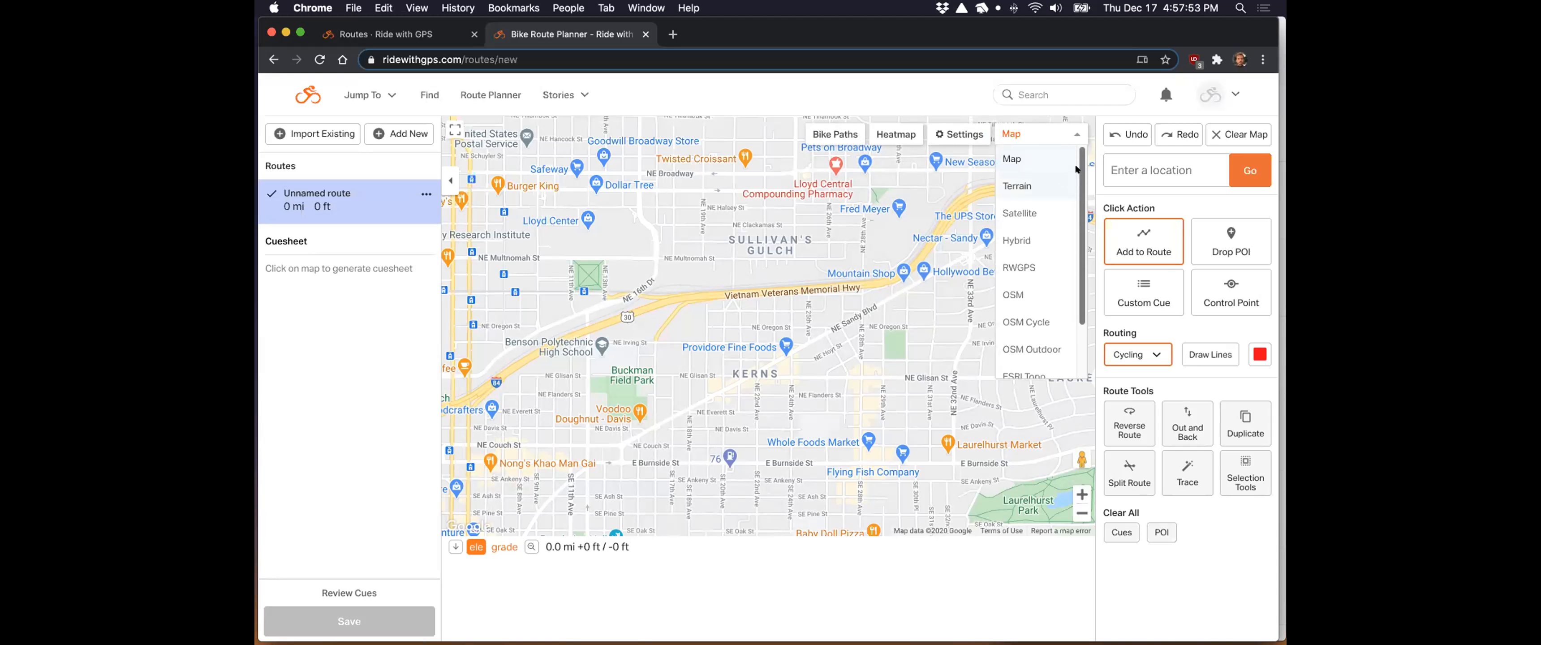
left_click_drag(1081, 170, 1082, 233)
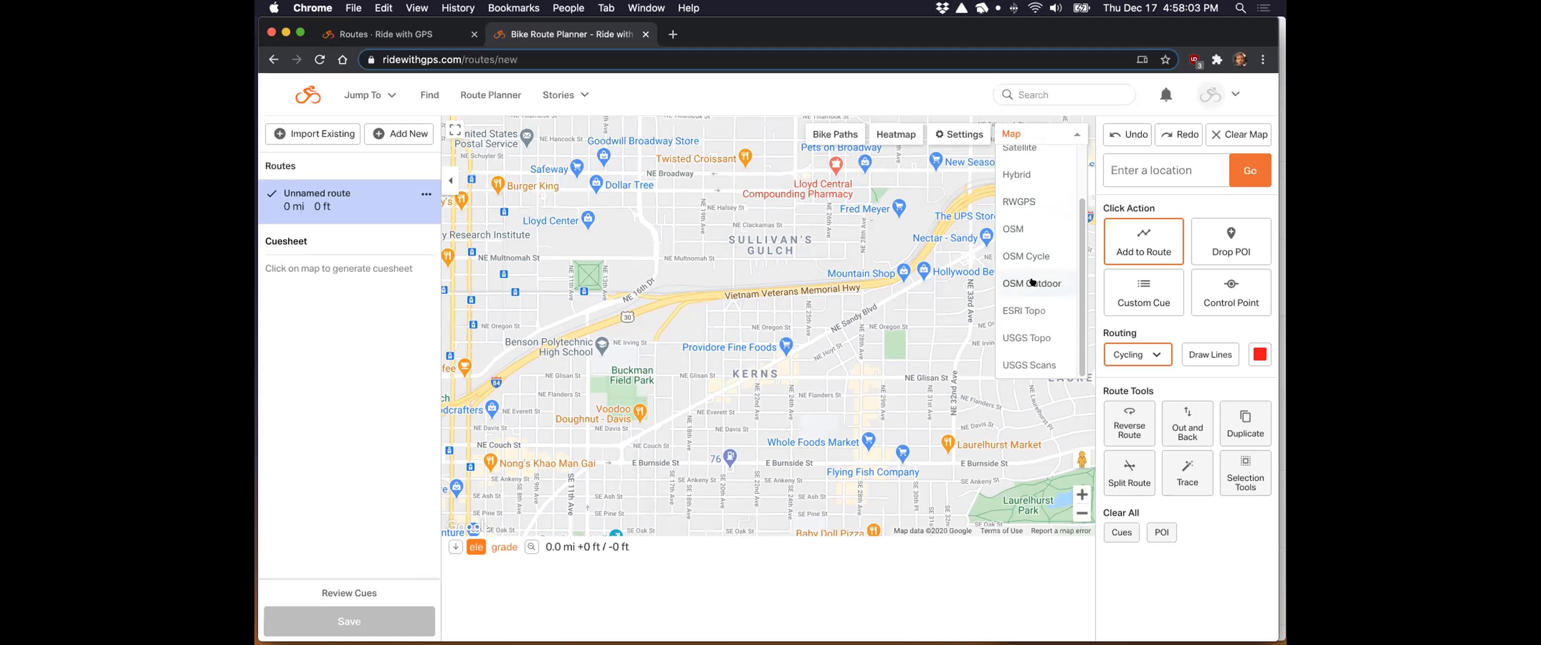
scroll(1053, 233, "up", 2)
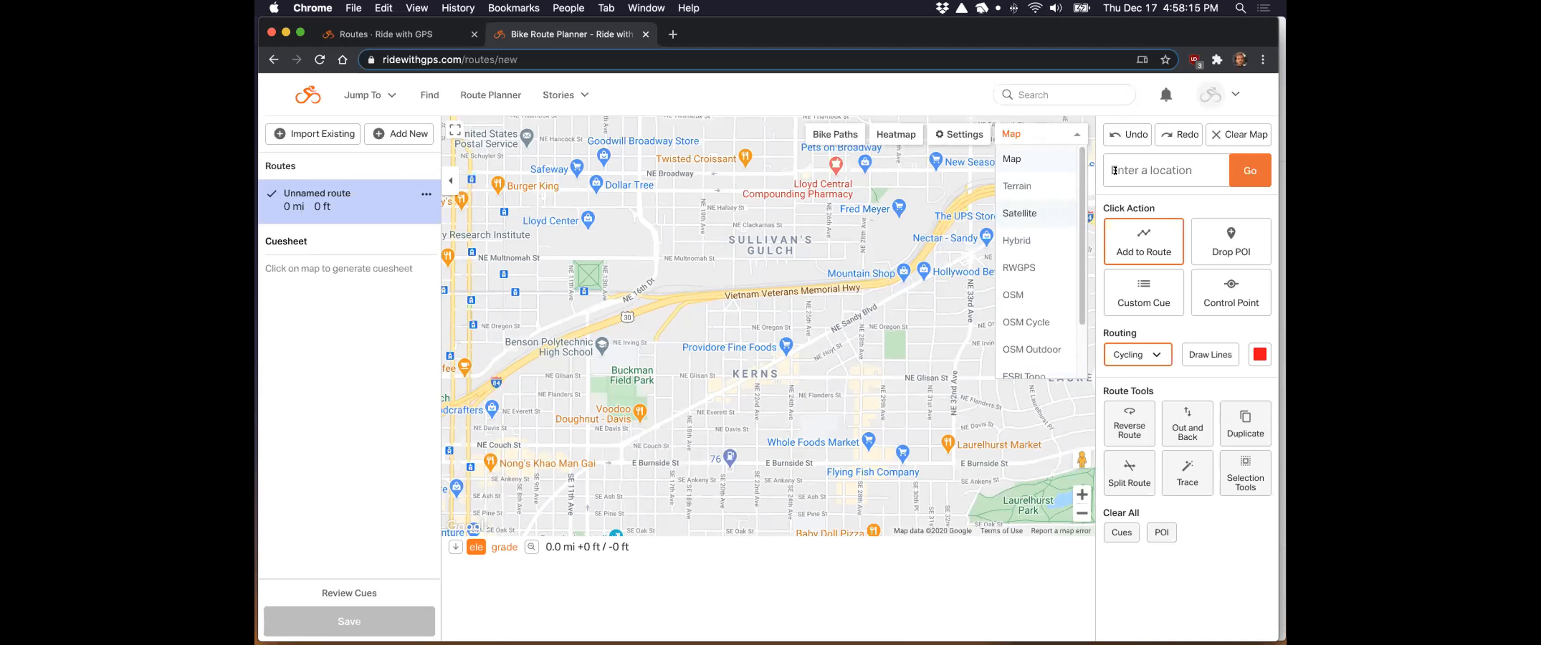
left_click(1074, 133)
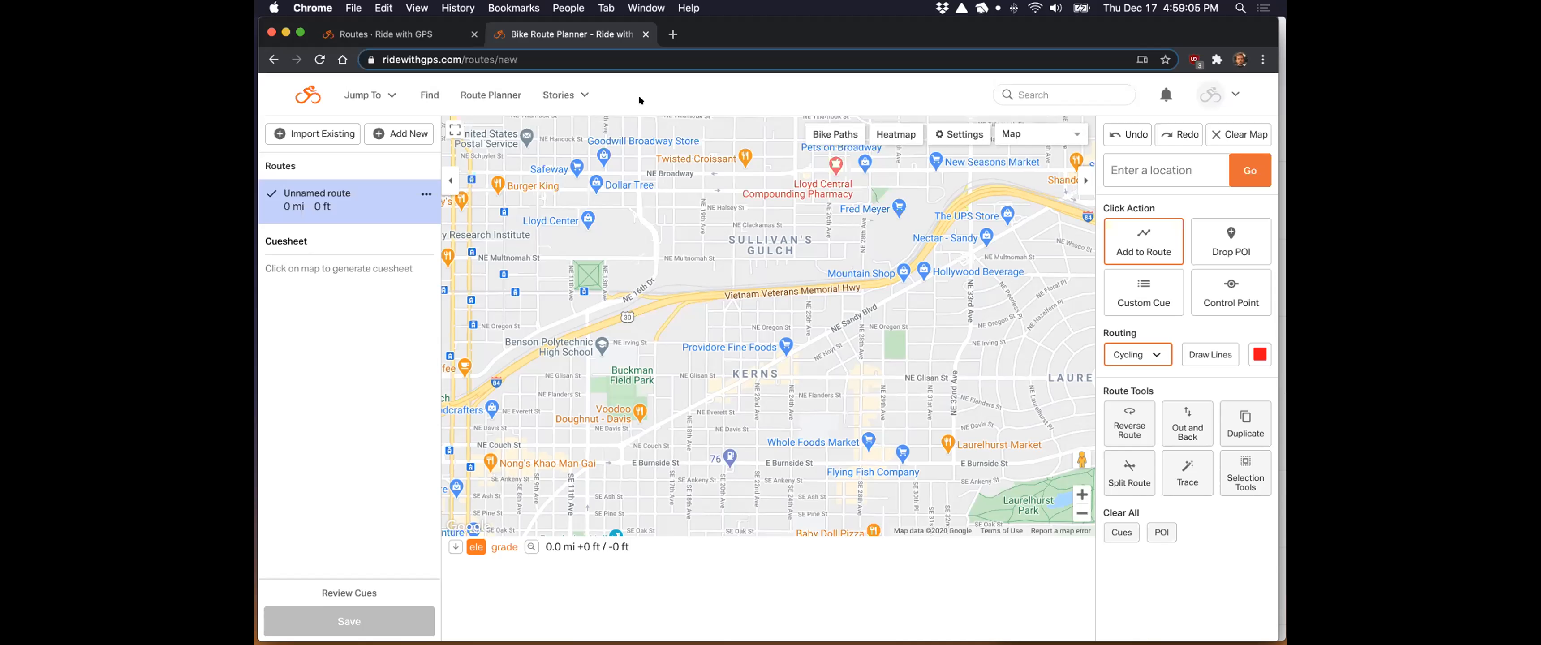
Step: Return to the dashboard, log out of the current account and log in to the other account
left_click(297, 90)
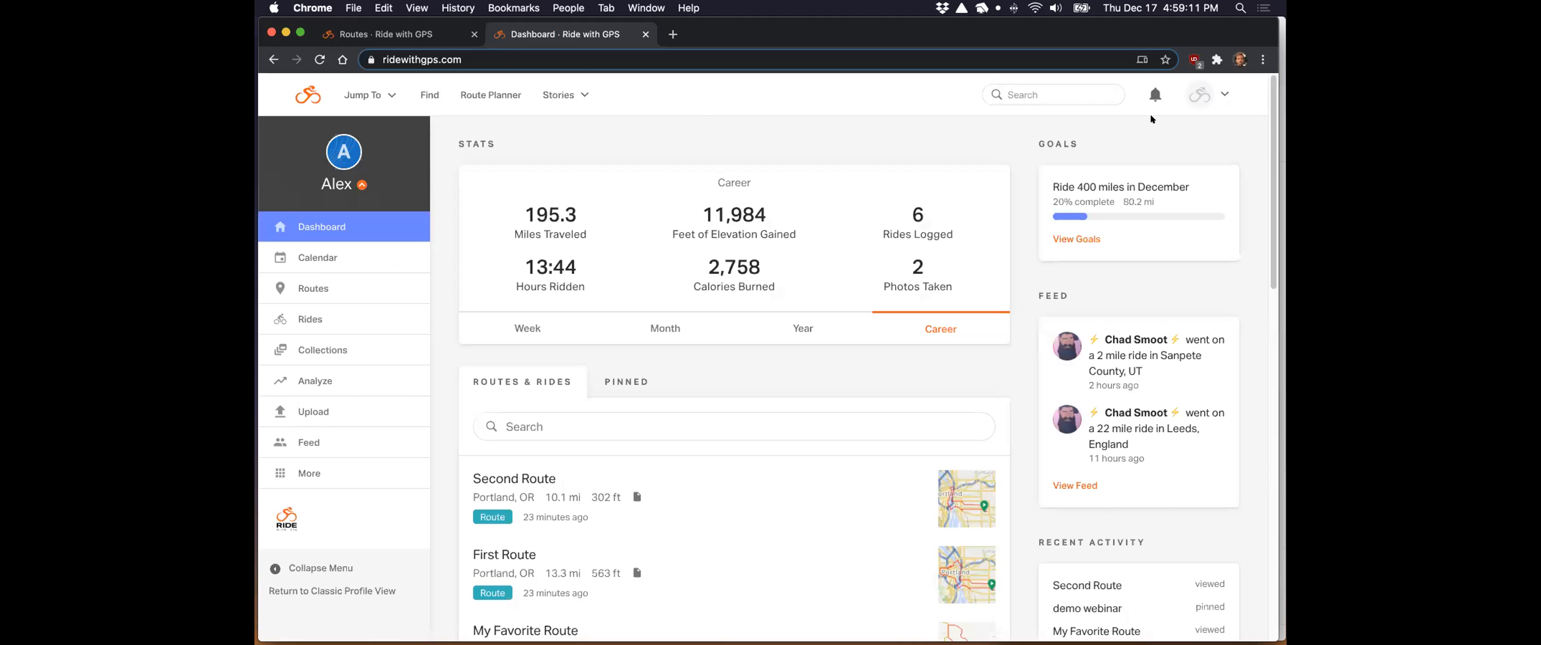
left_click(1195, 93)
left_click(1187, 222)
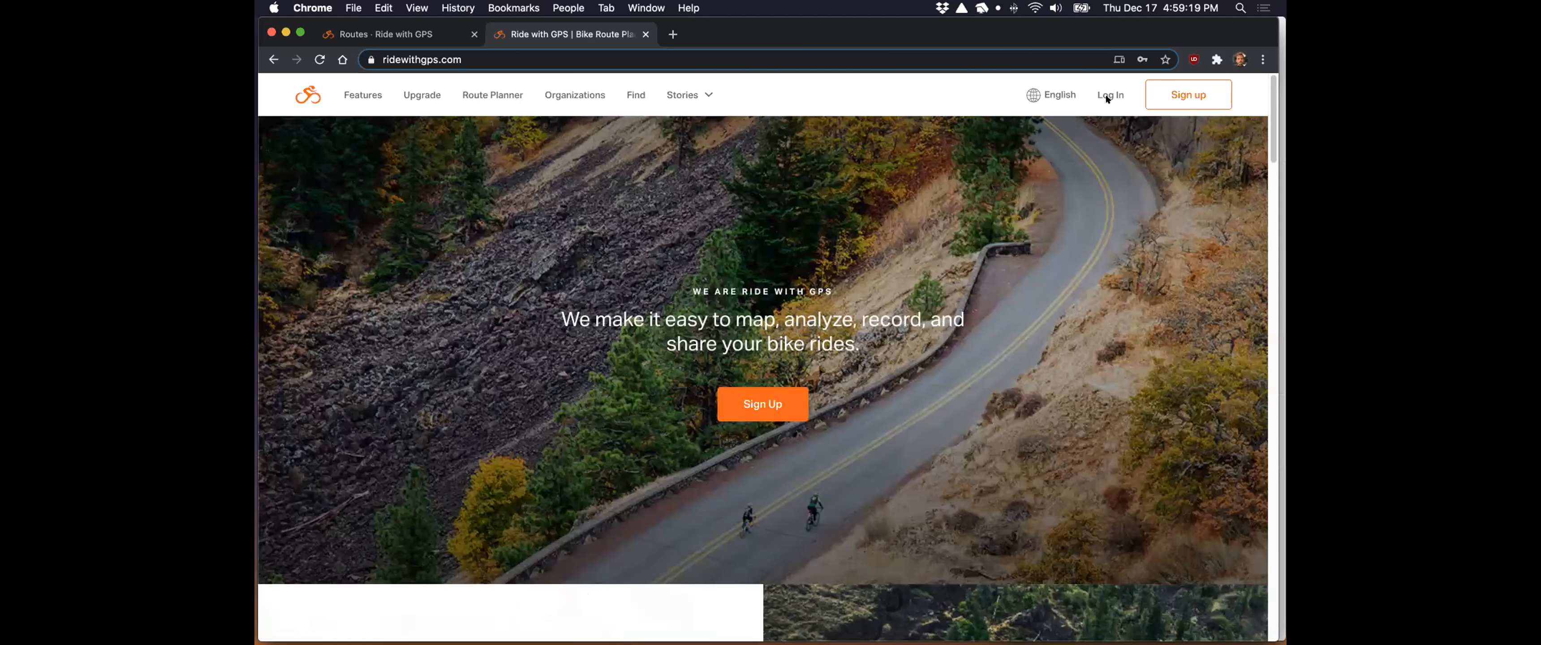
left_click(1111, 95)
left_click(731, 383)
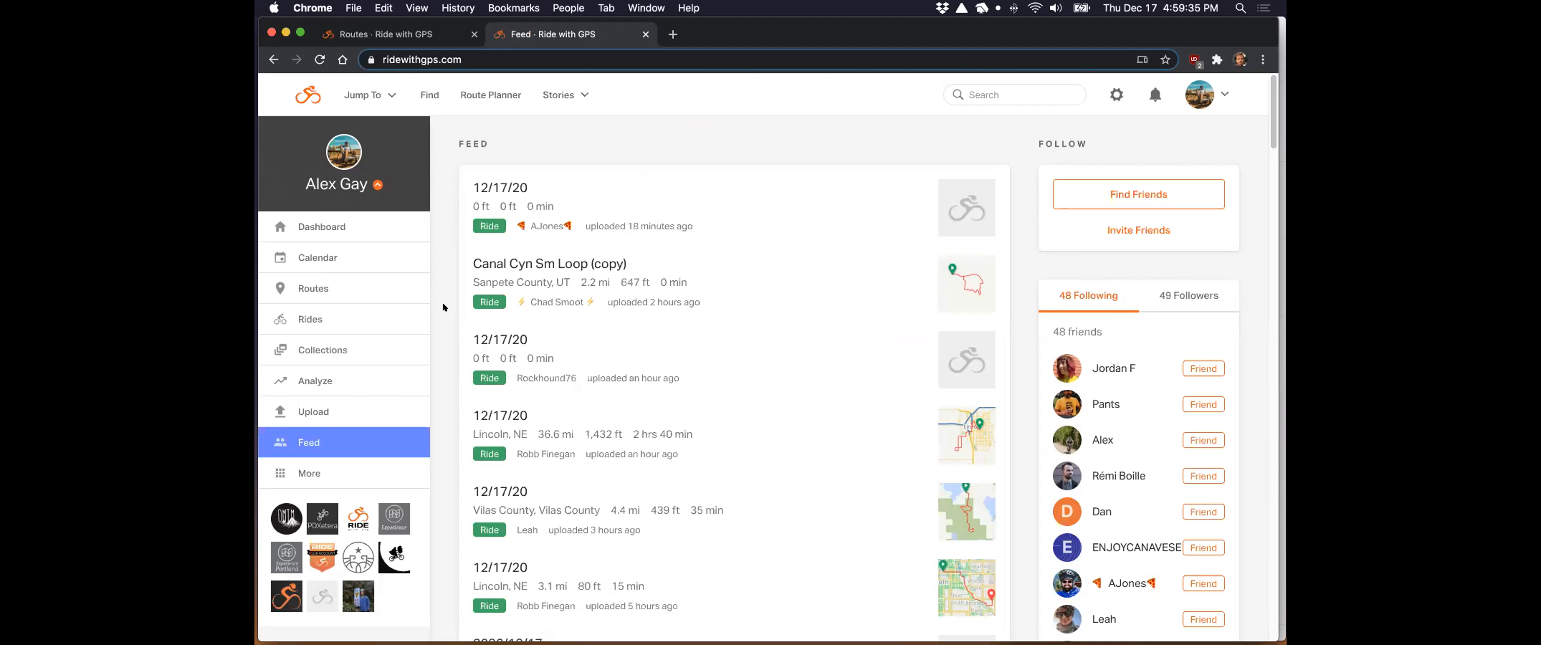
Step: Open this account's saved routes and view the route "Sunriver loop"
left_click(320, 286)
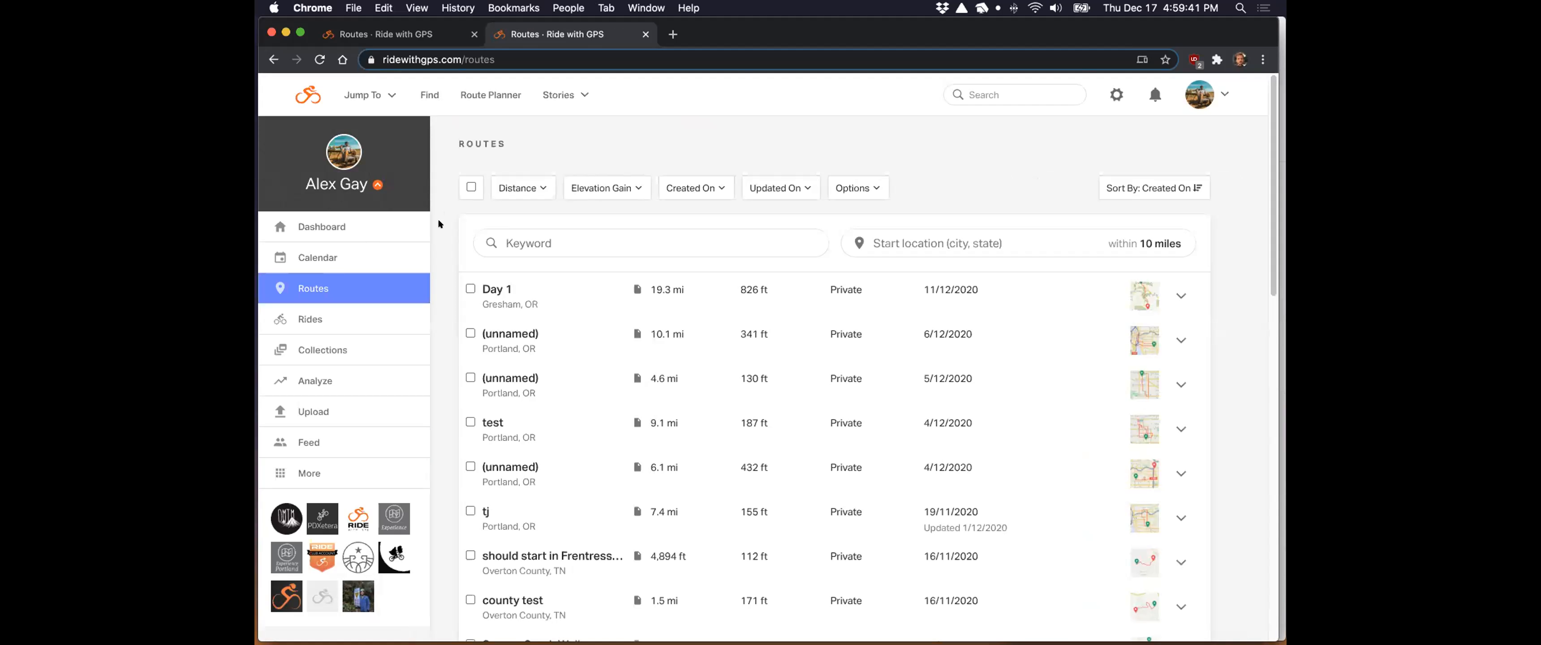
scroll(439, 220, "down", 3)
scroll(439, 223, "down", 6)
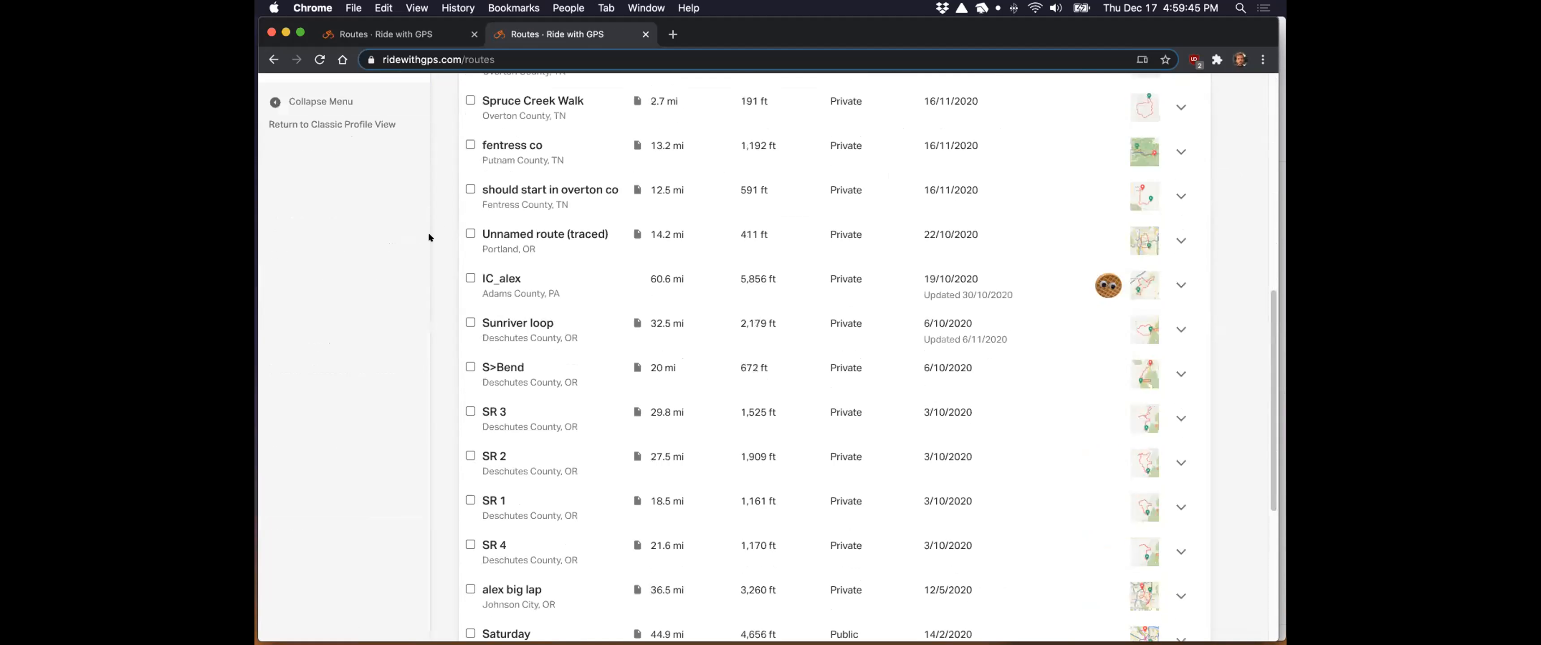
left_click(501, 321)
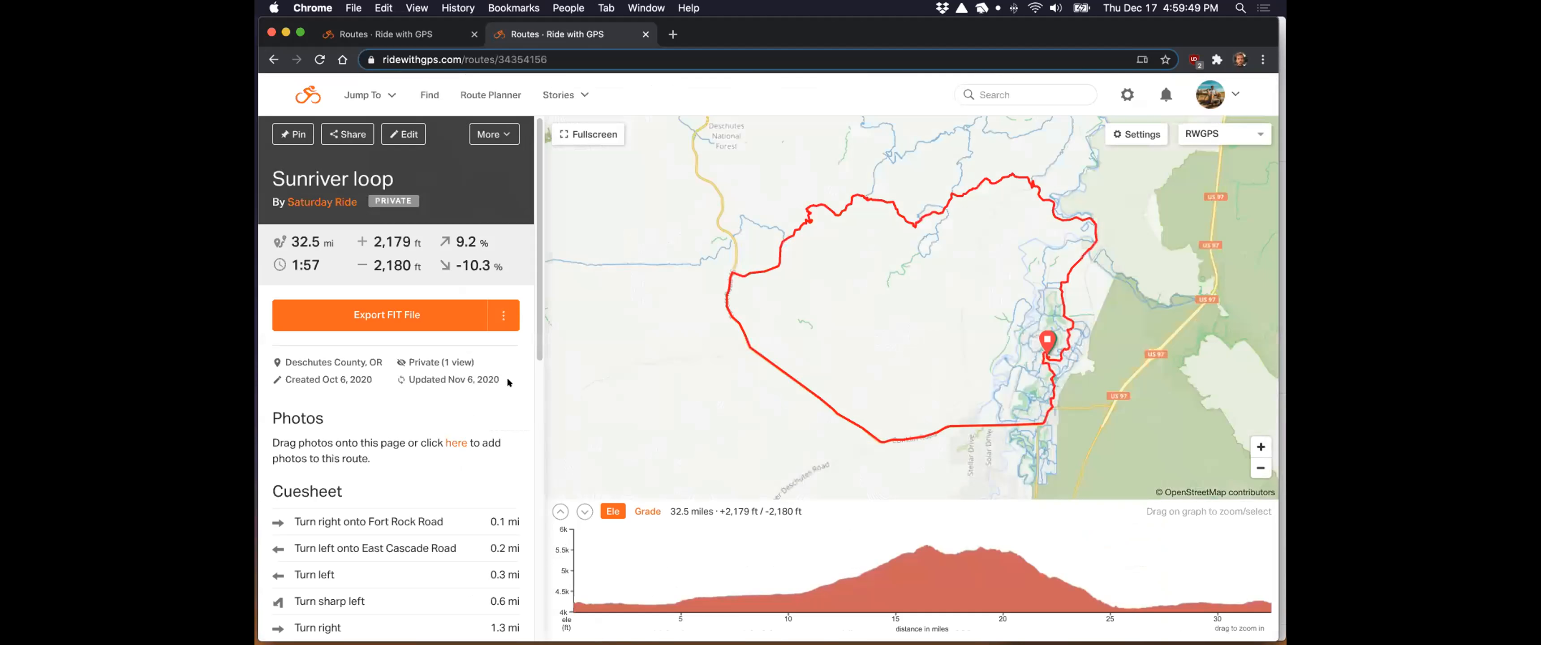
Step: Copy the "Sunriver loop" route to the Ride with GPS Cycling Club account, keeping the name "Sunriver loop (copy)" and Private visibility
left_click(502, 133)
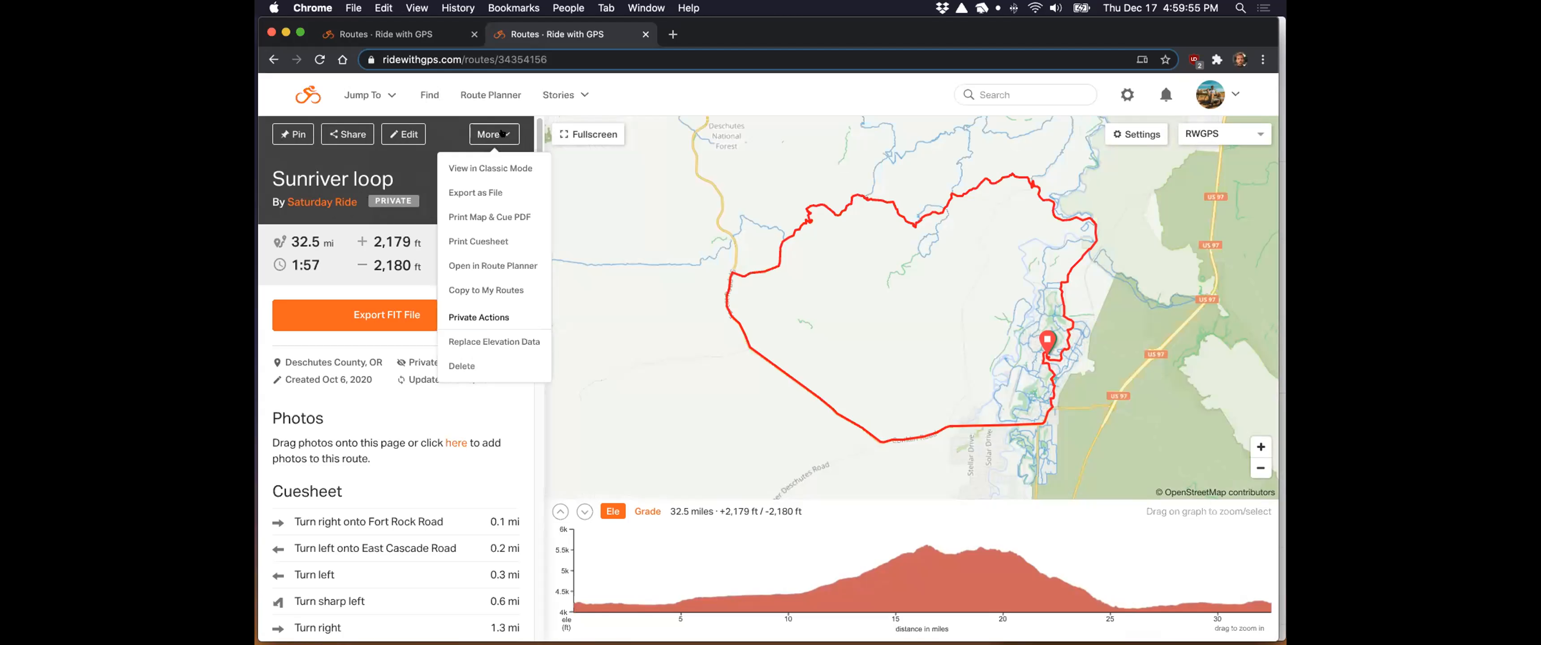
left_click(527, 288)
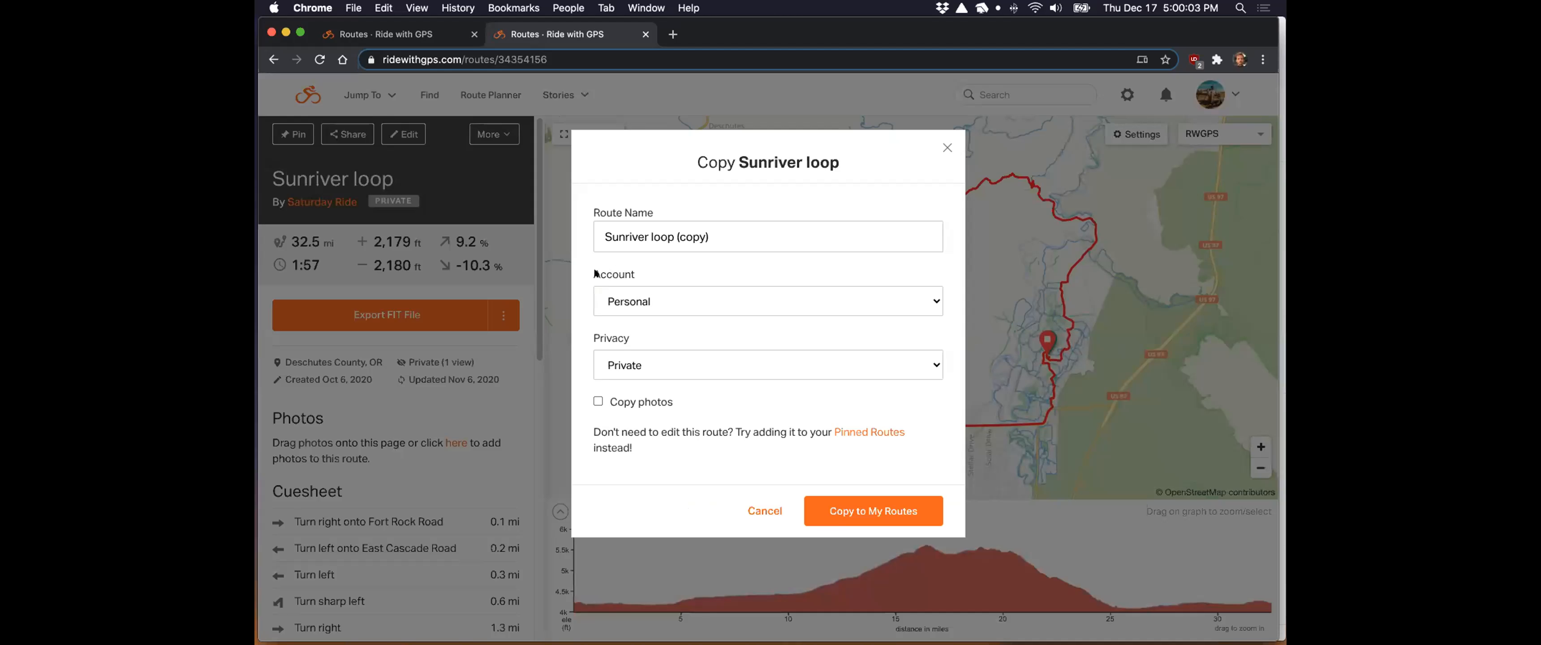
left_click(682, 300)
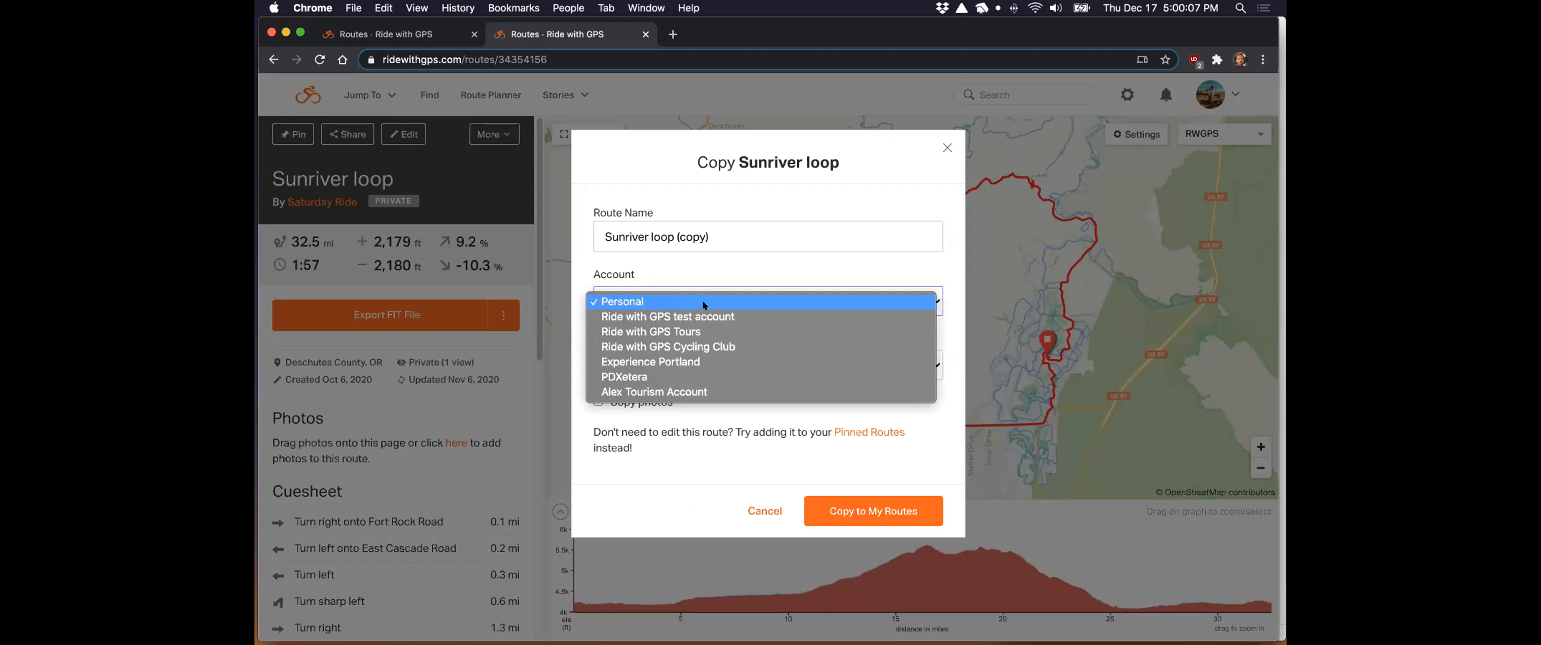
left_click(751, 343)
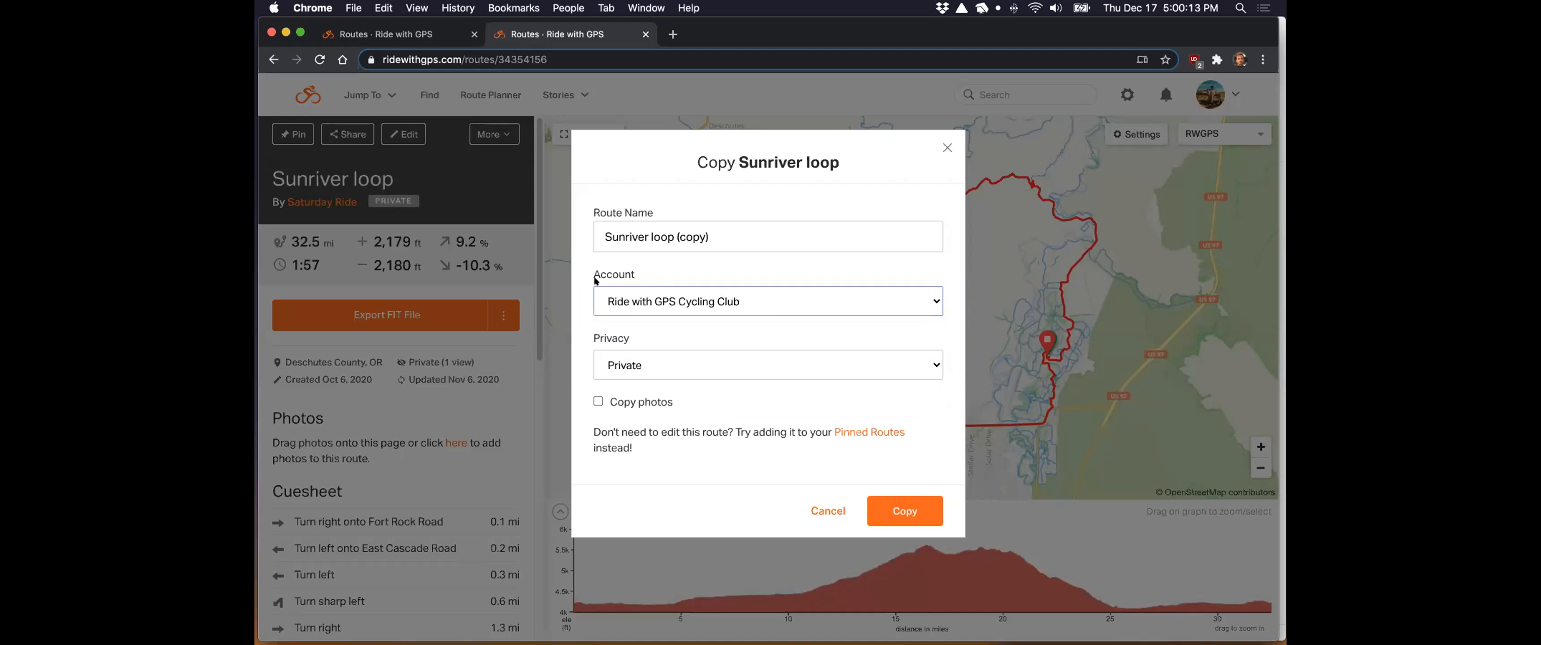
left_click(905, 505)
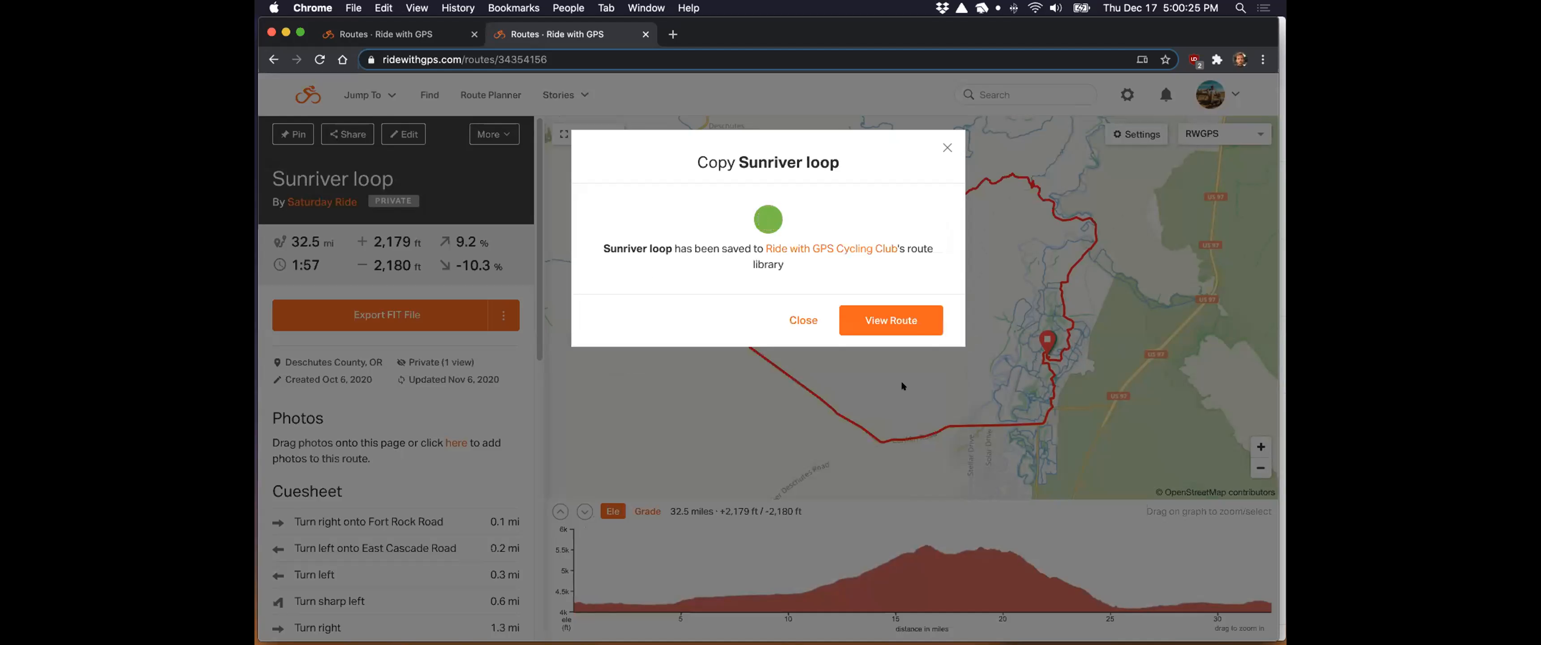
Step: View the copied route in the club's library and check which additional actions it offers
left_click(881, 321)
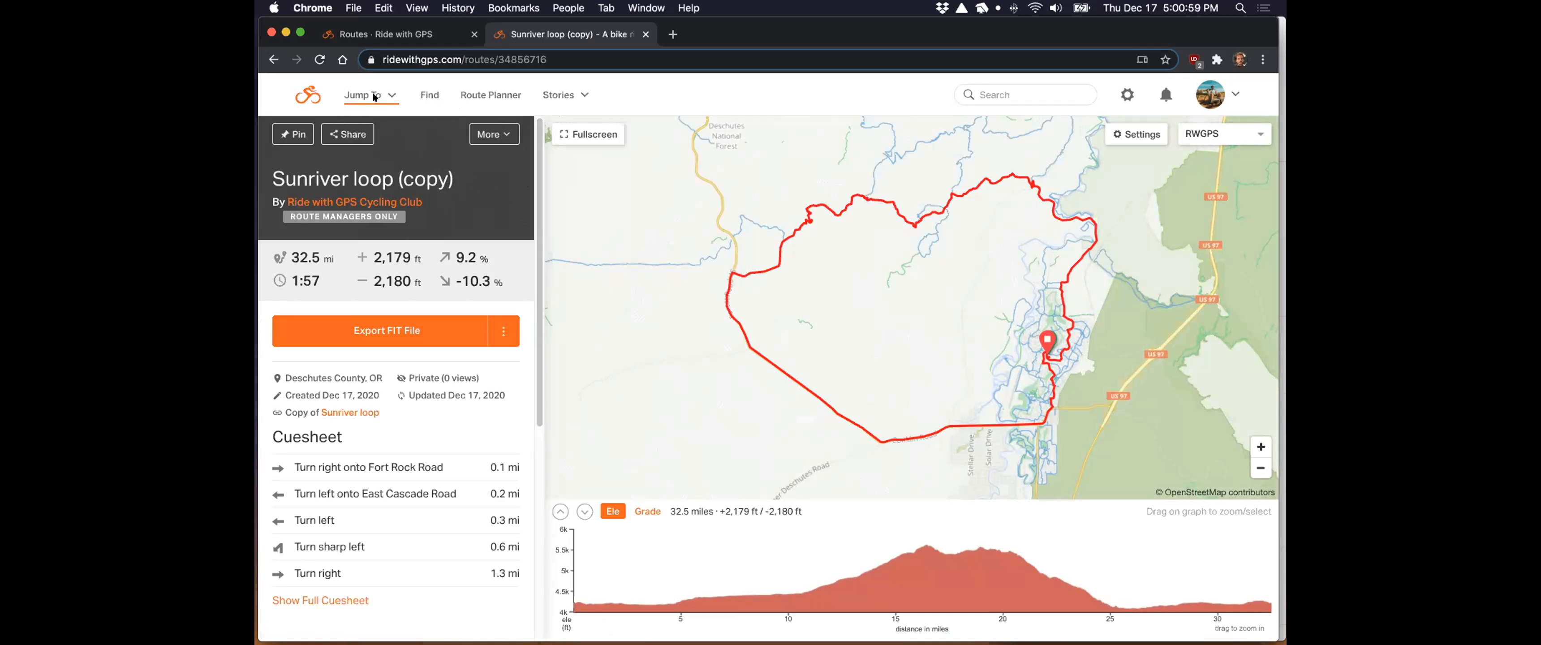
left_click(494, 135)
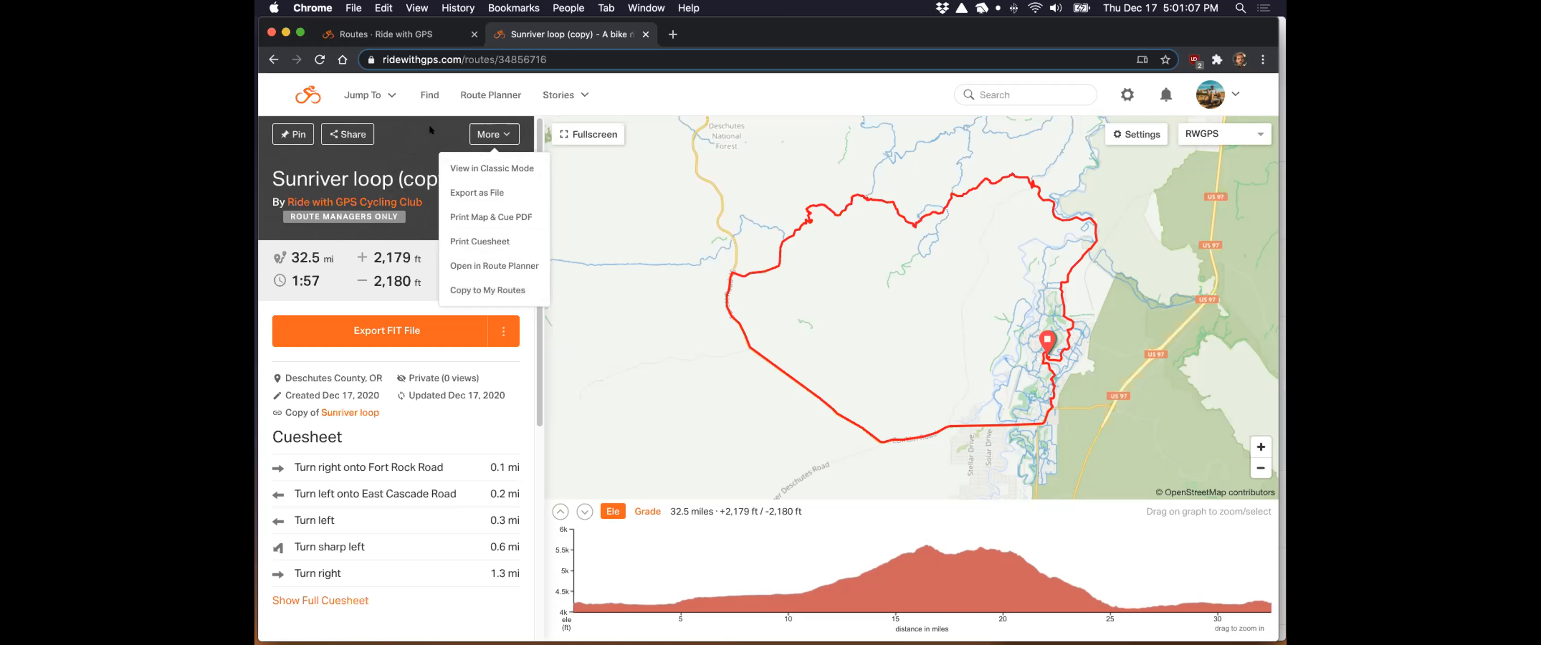
left_click(485, 125)
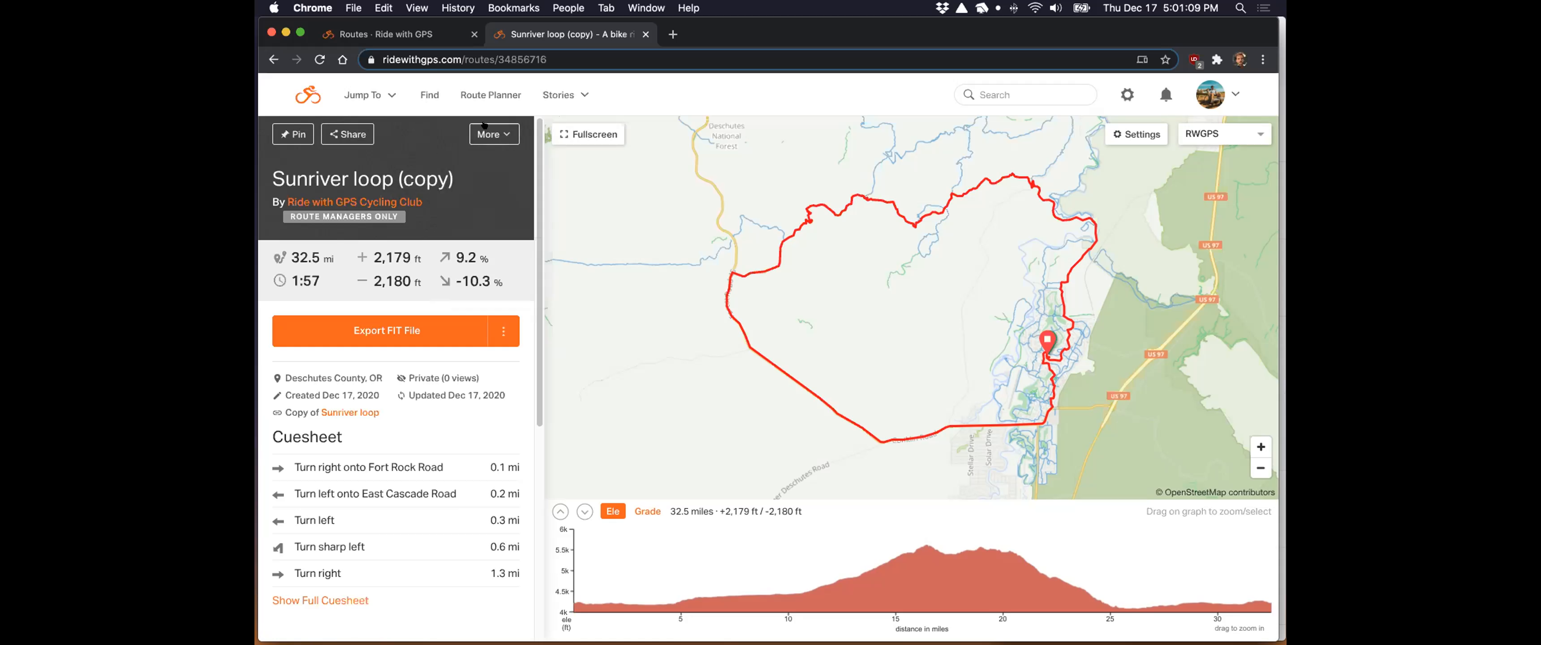